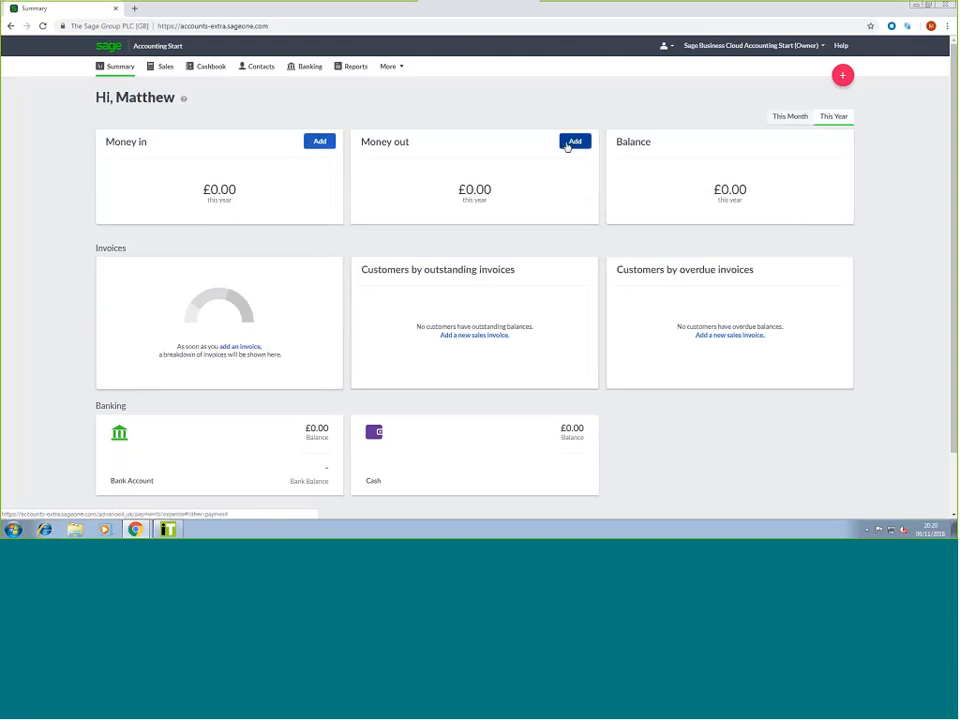
Reload the Summary dashboard showing £0.00 money in, money out and balance this year
mouse_move(677, 174)
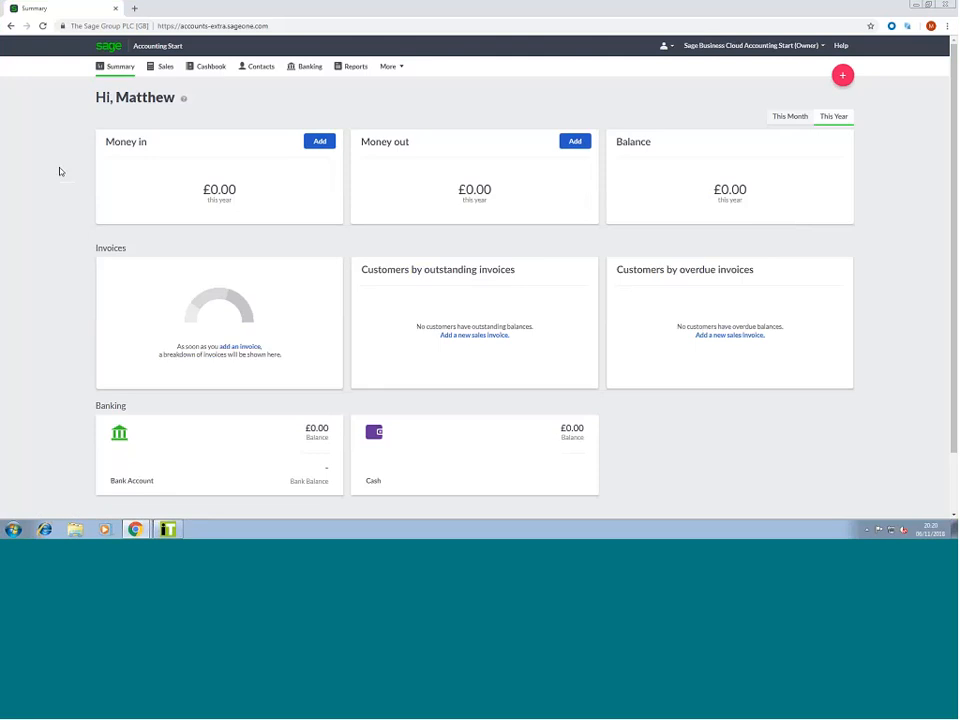
click(353, 66)
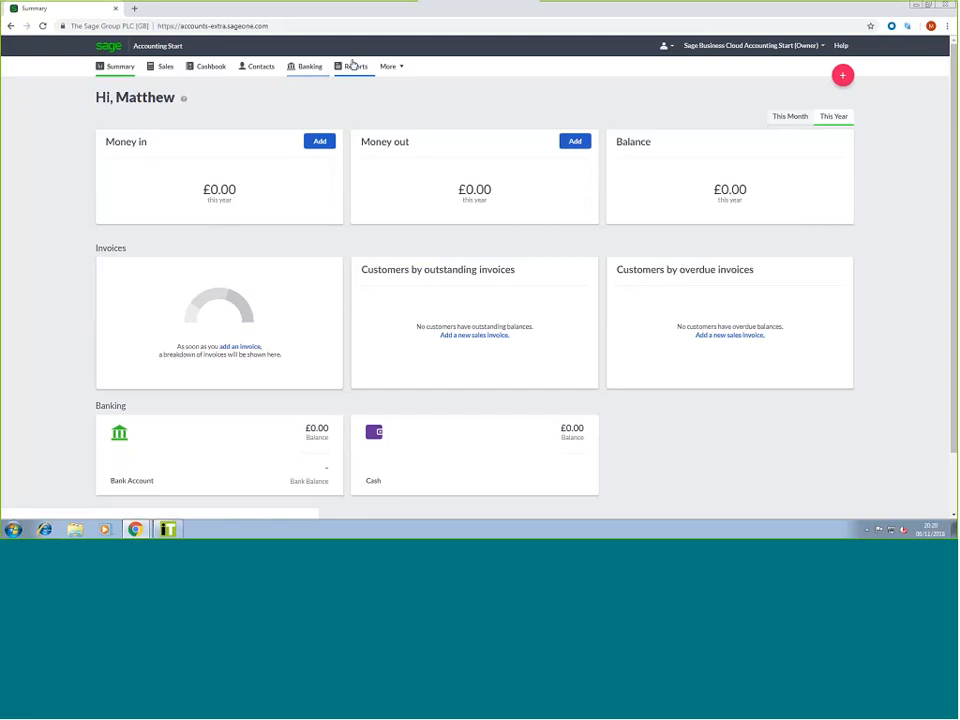
View the empty Sales invoice list, then switch to the empty Cashbook page
click(156, 74)
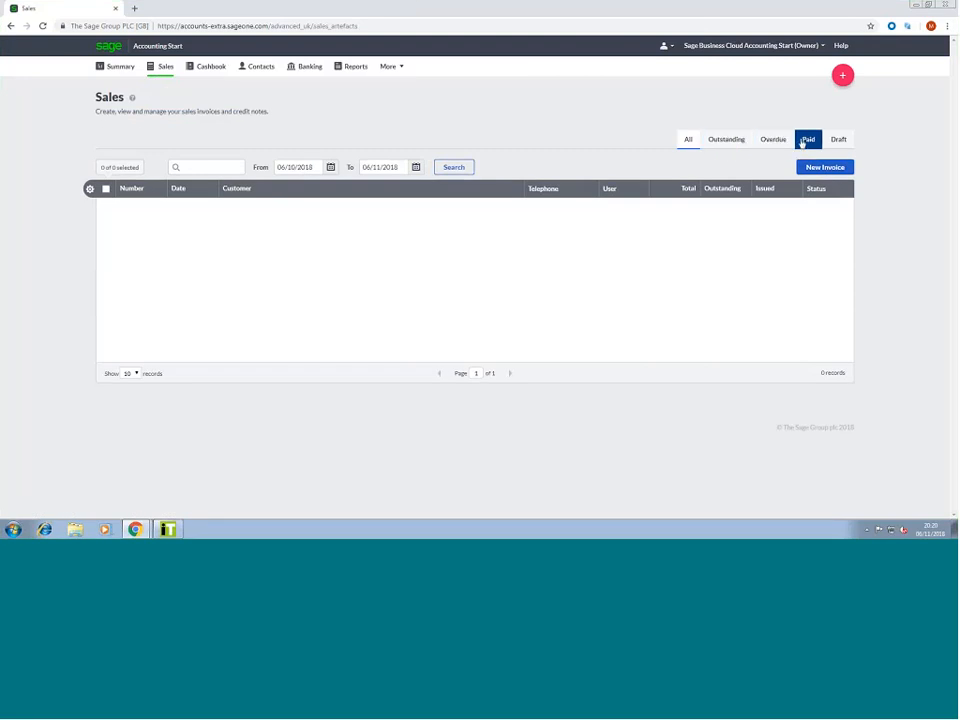
click(212, 76)
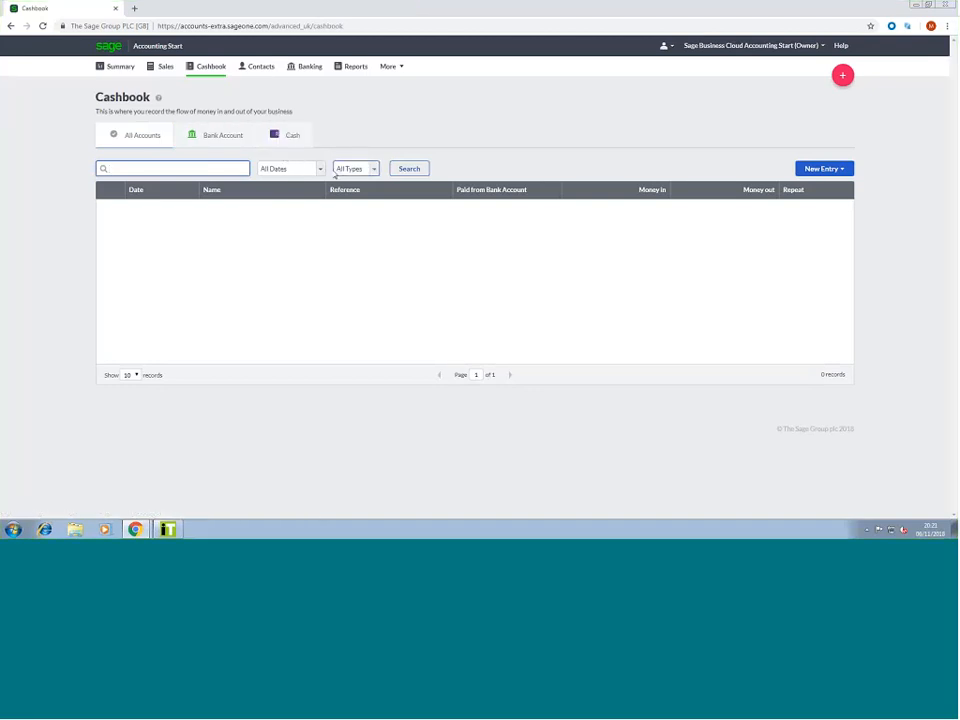
Check the Money In and Money Out entry types under New Entry, then go to Contacts
click(815, 175)
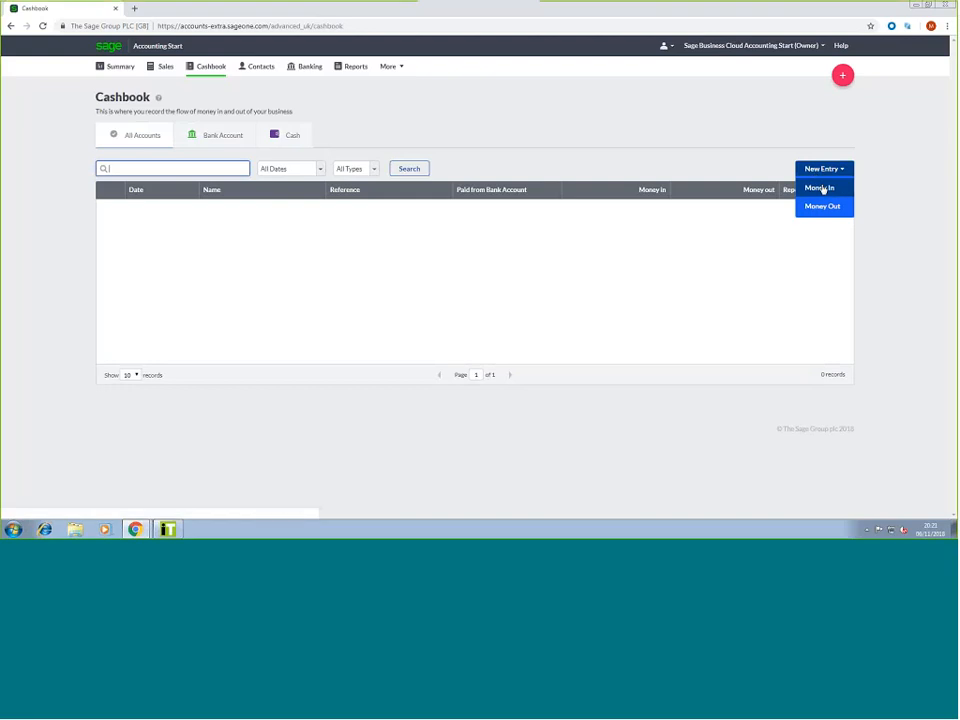
click(265, 72)
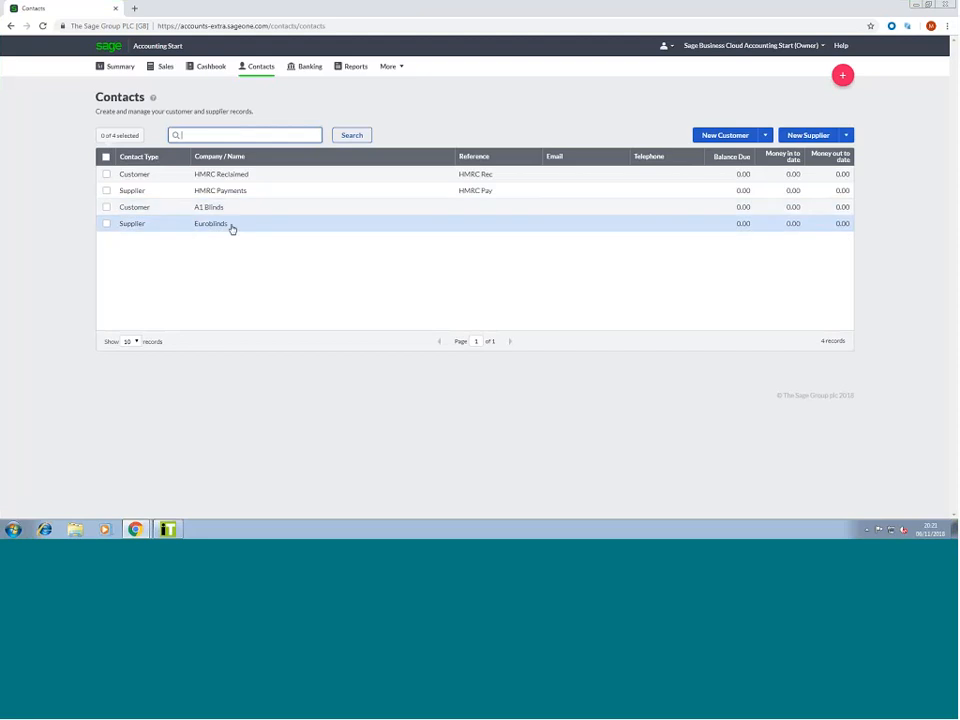
click(702, 139)
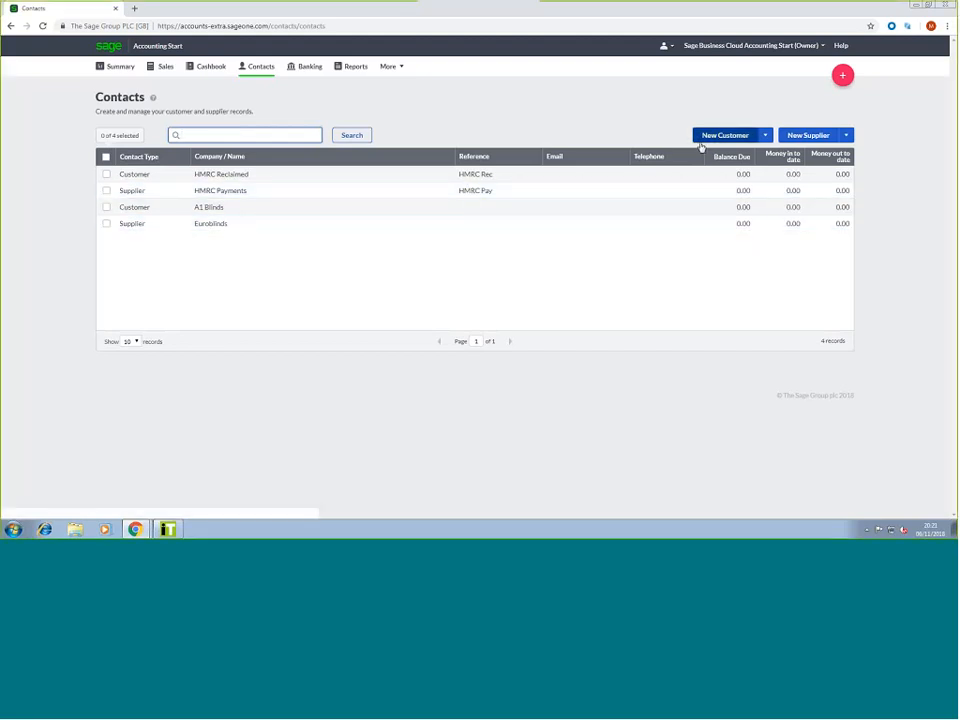
click(764, 136)
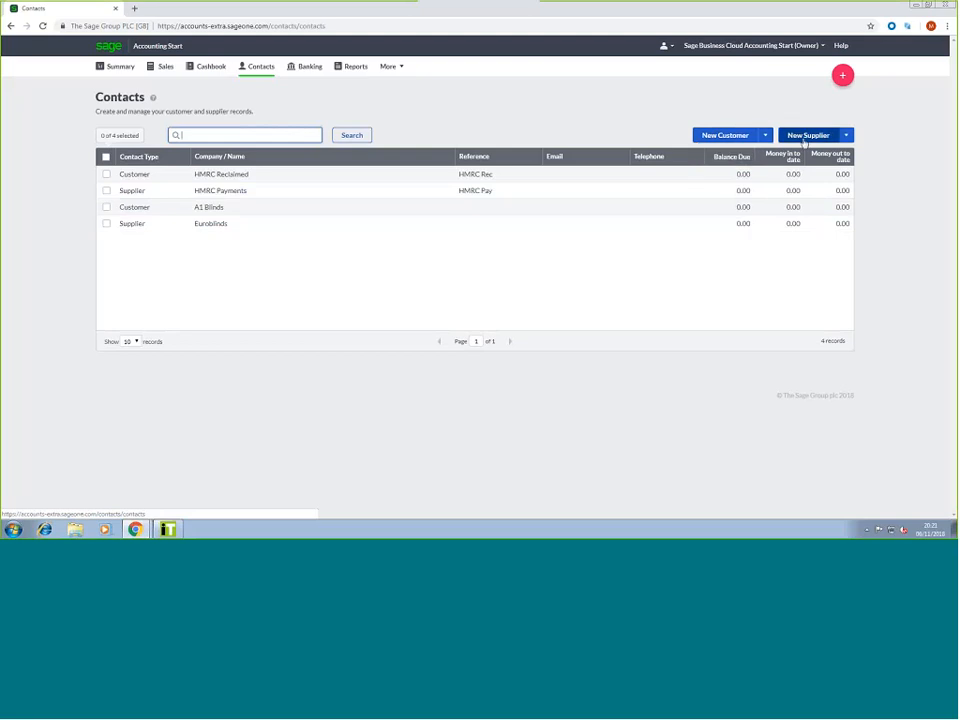
click(739, 140)
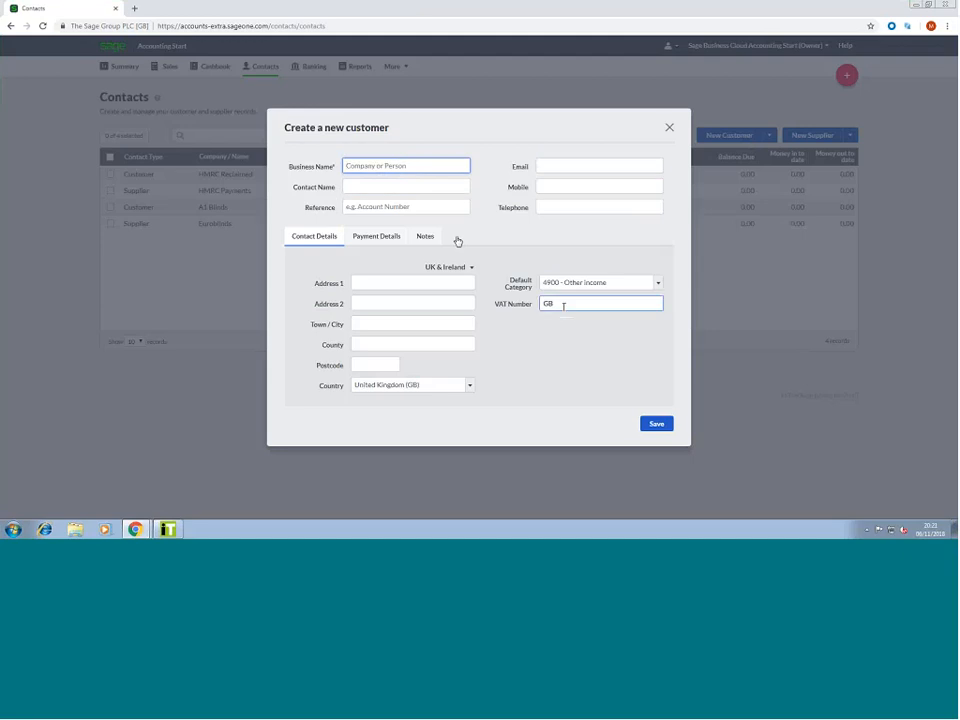
click(374, 240)
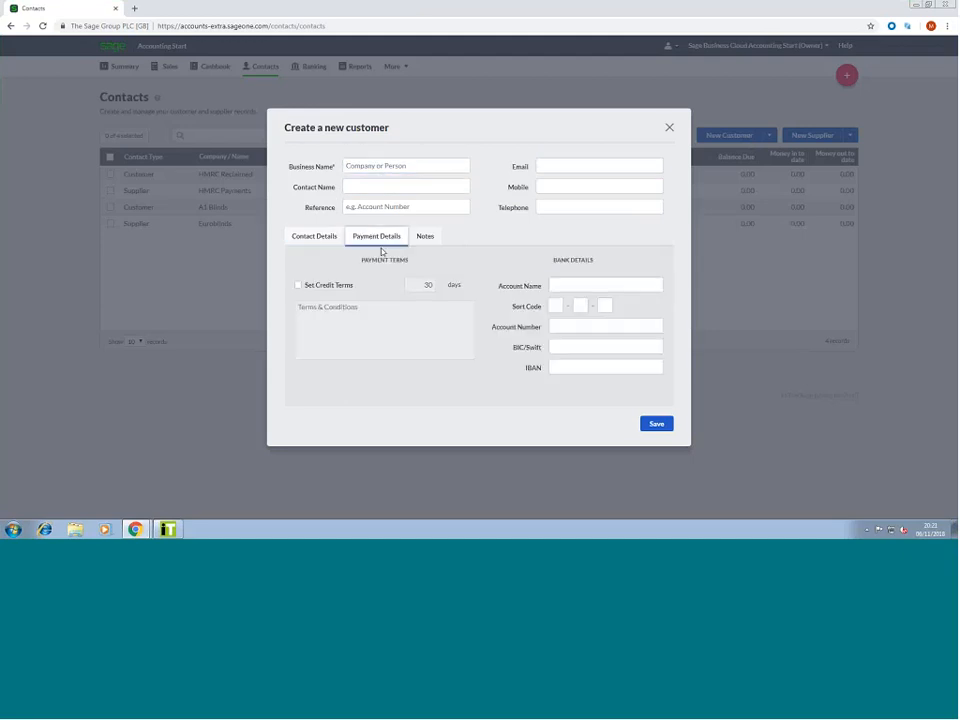
click(591, 283)
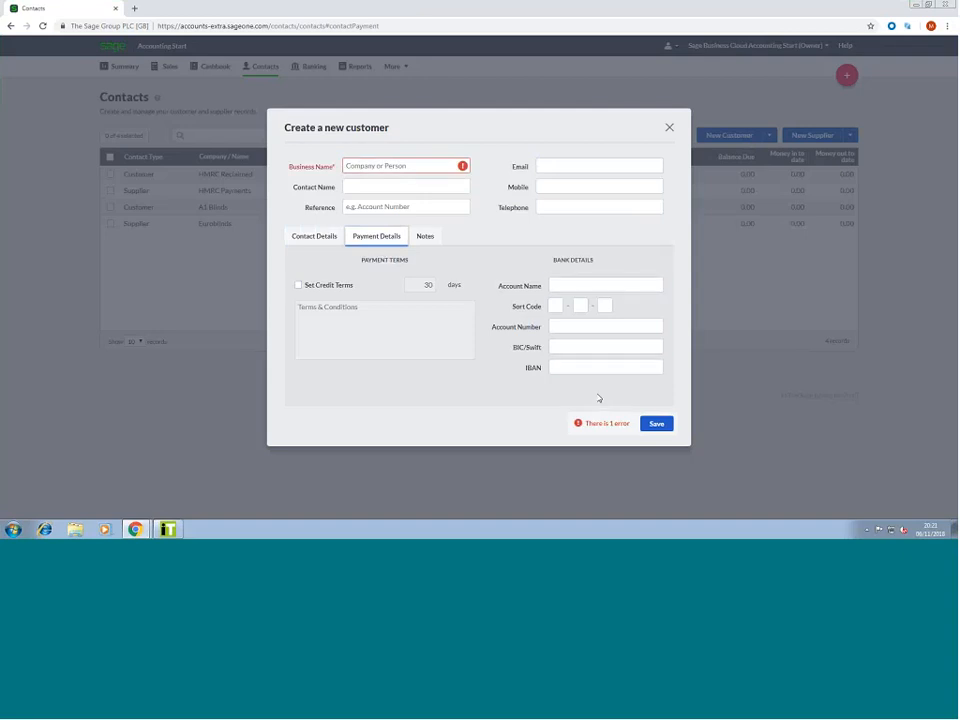
click(669, 127)
click(765, 135)
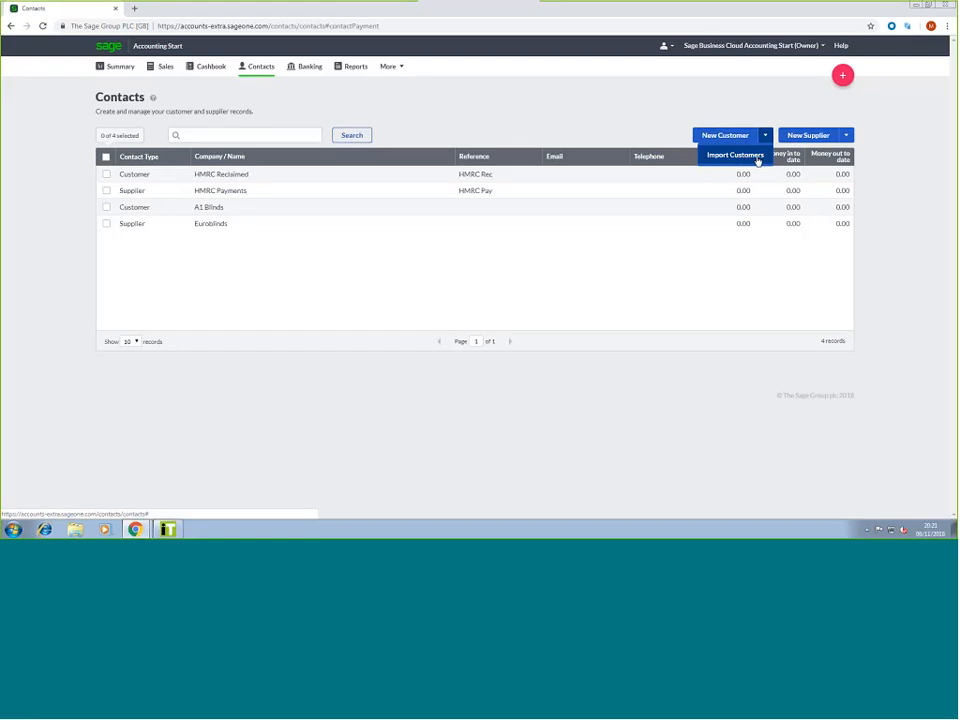
Review the Cash account and the Connect Bank choices, then return to the Summary dashboard
click(296, 69)
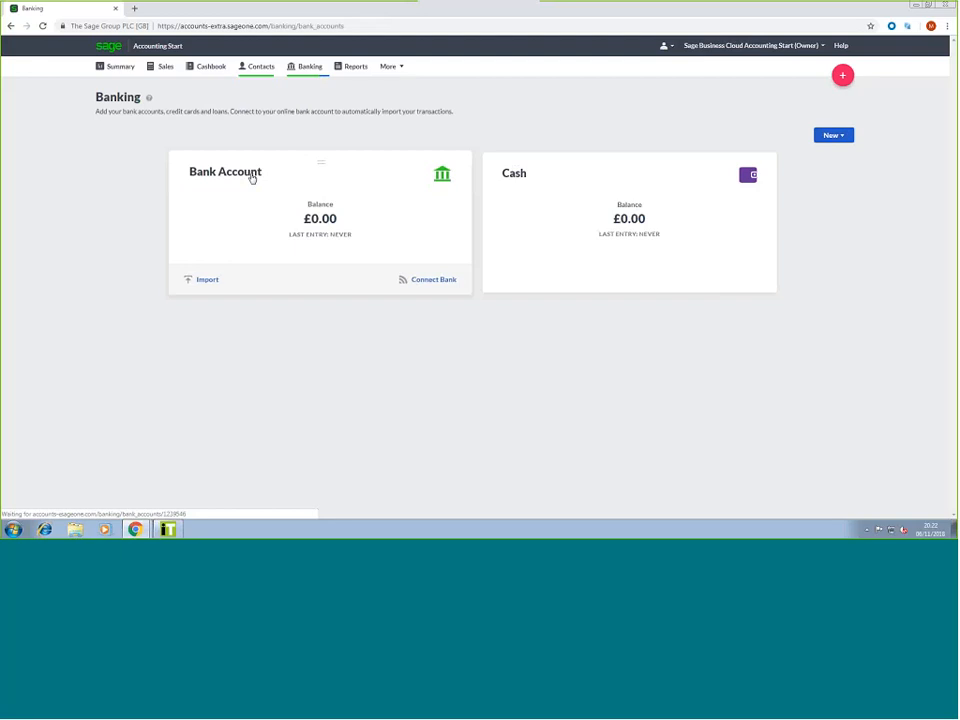
click(534, 180)
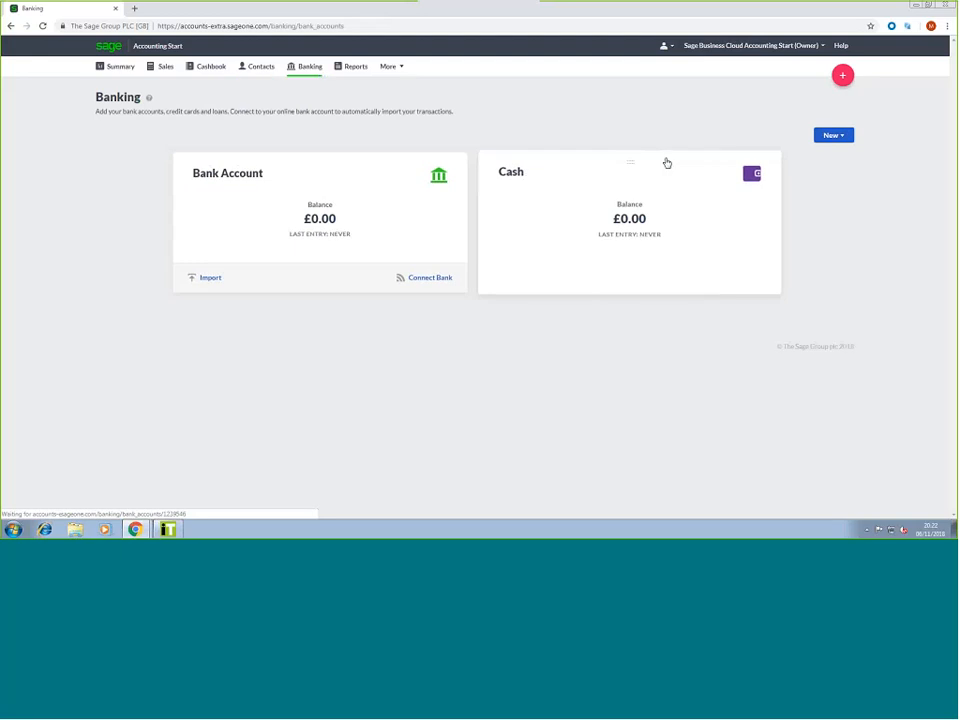
click(833, 135)
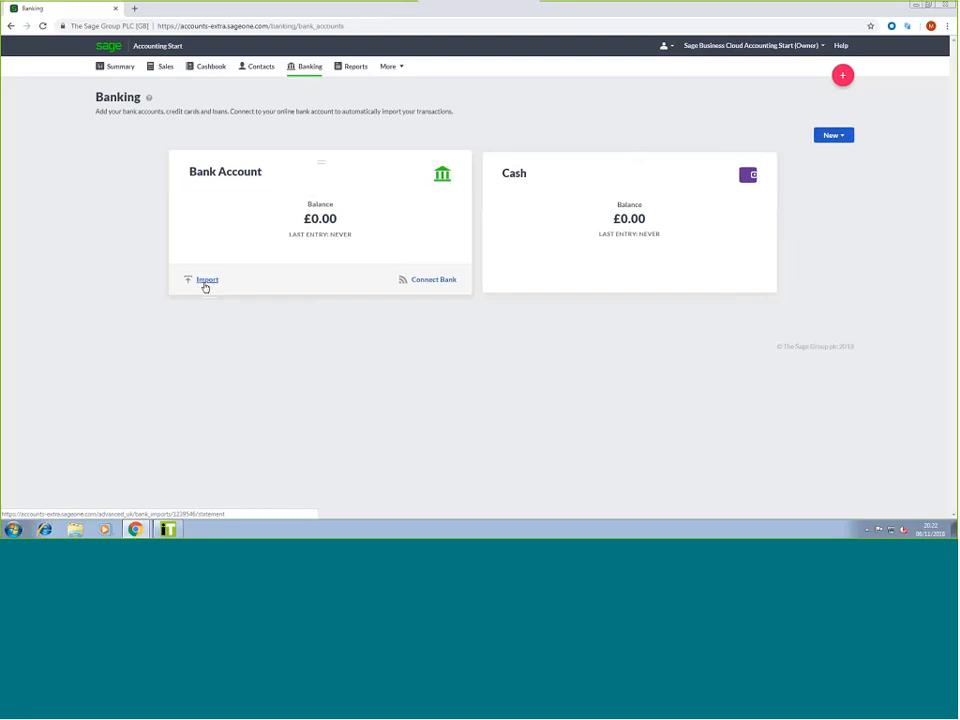
click(448, 286)
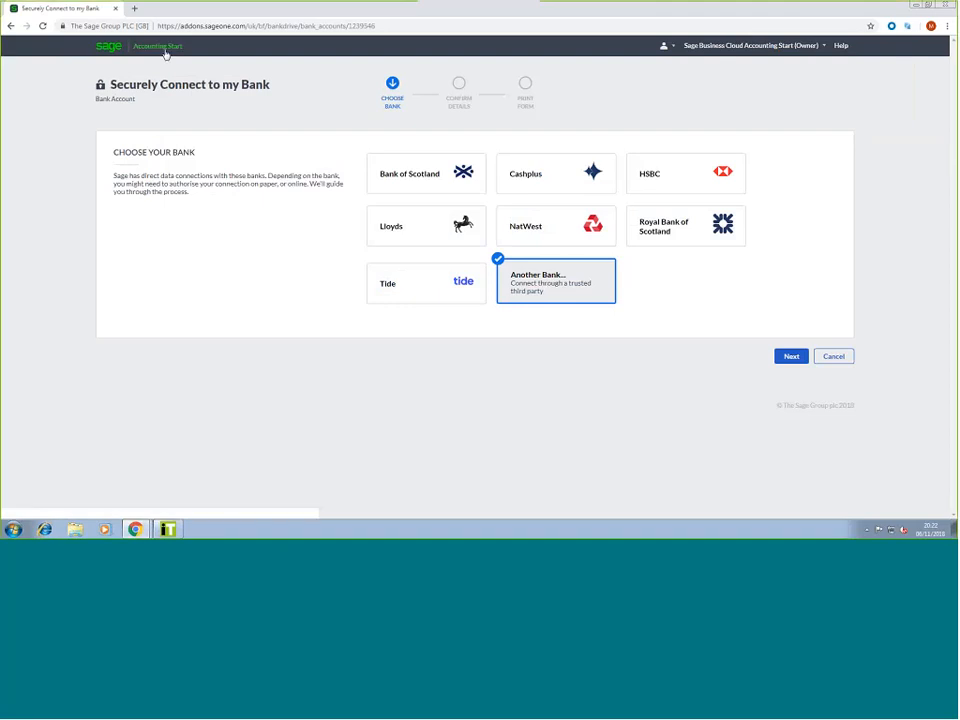
click(166, 54)
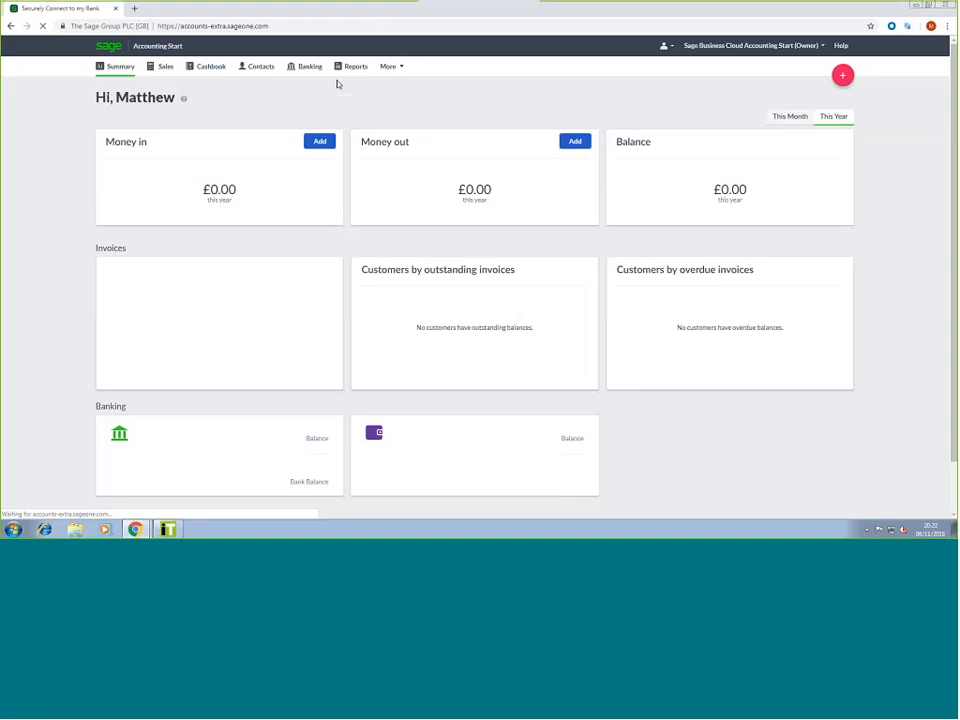
Open the Reports page and browse the full list of available reports
click(346, 76)
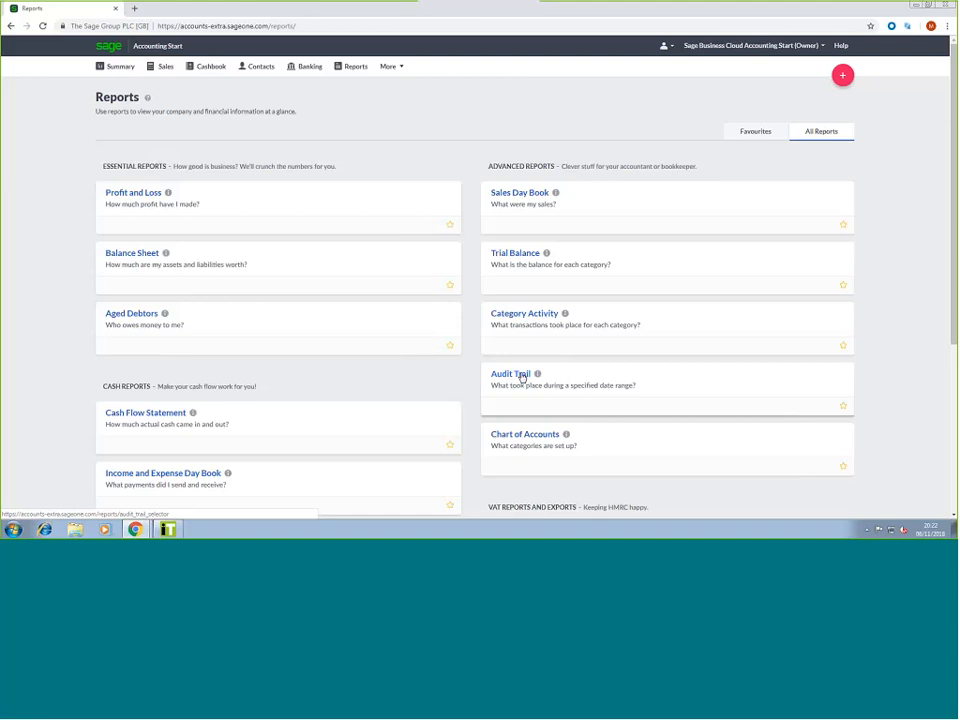
scroll(476, 264, down, 2)
scroll(470, 264, down, 3)
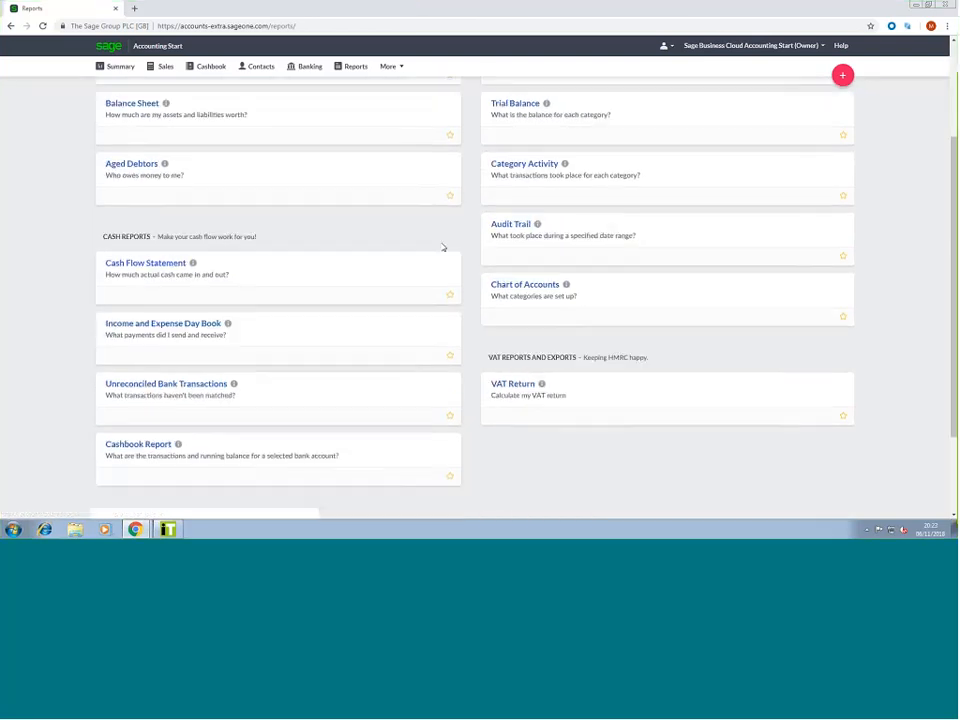
scroll(447, 300, up, 2)
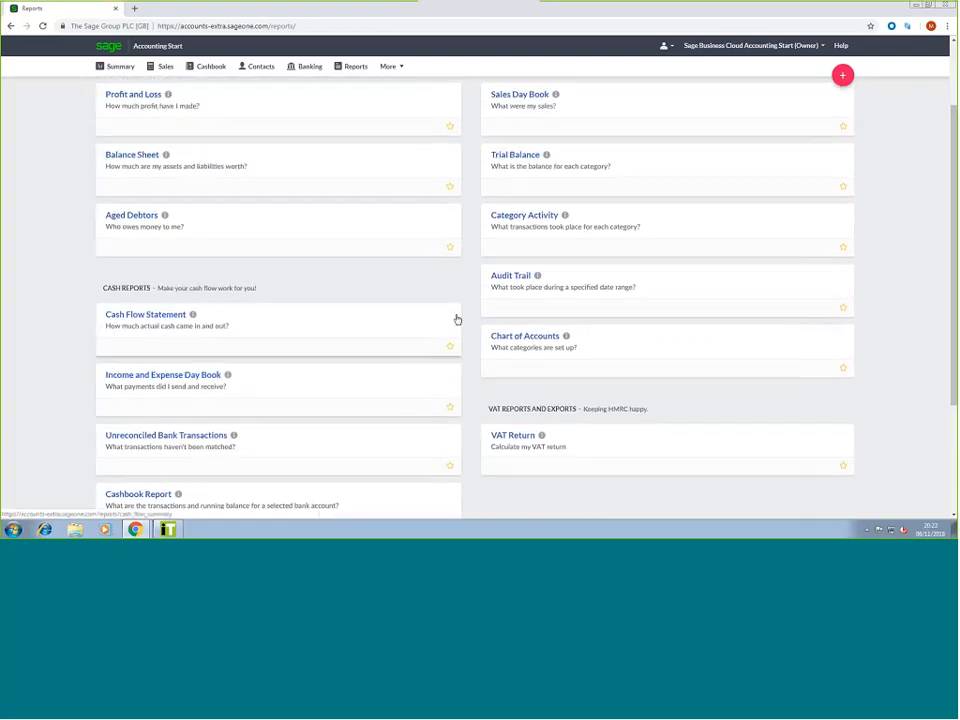
scroll(460, 300, up, 2)
scroll(333, 296, up, 1)
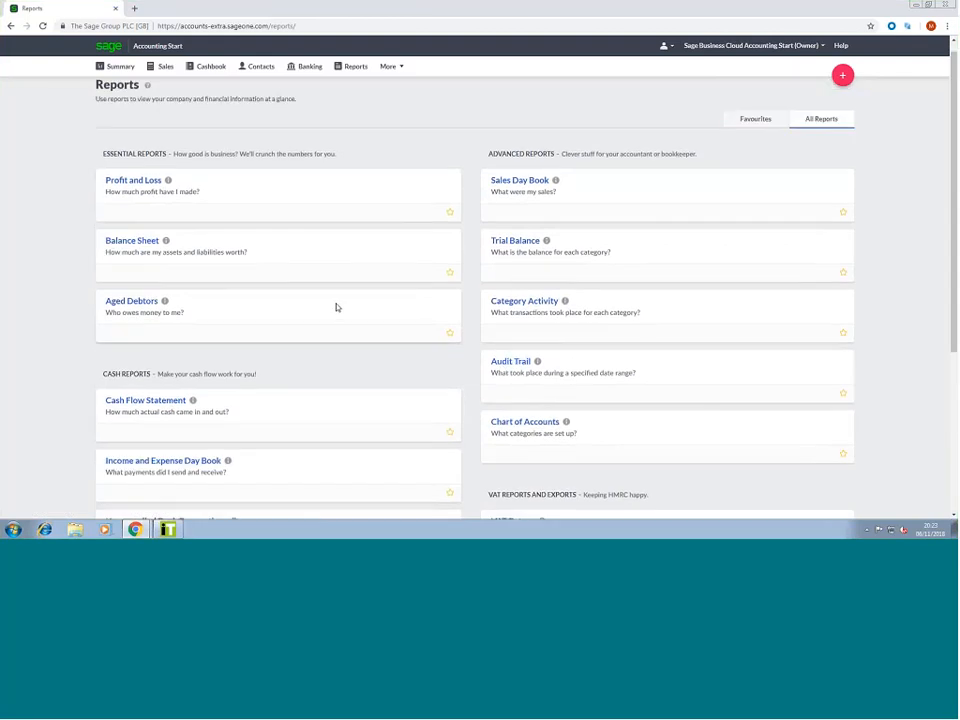
scroll(337, 307, up, 1)
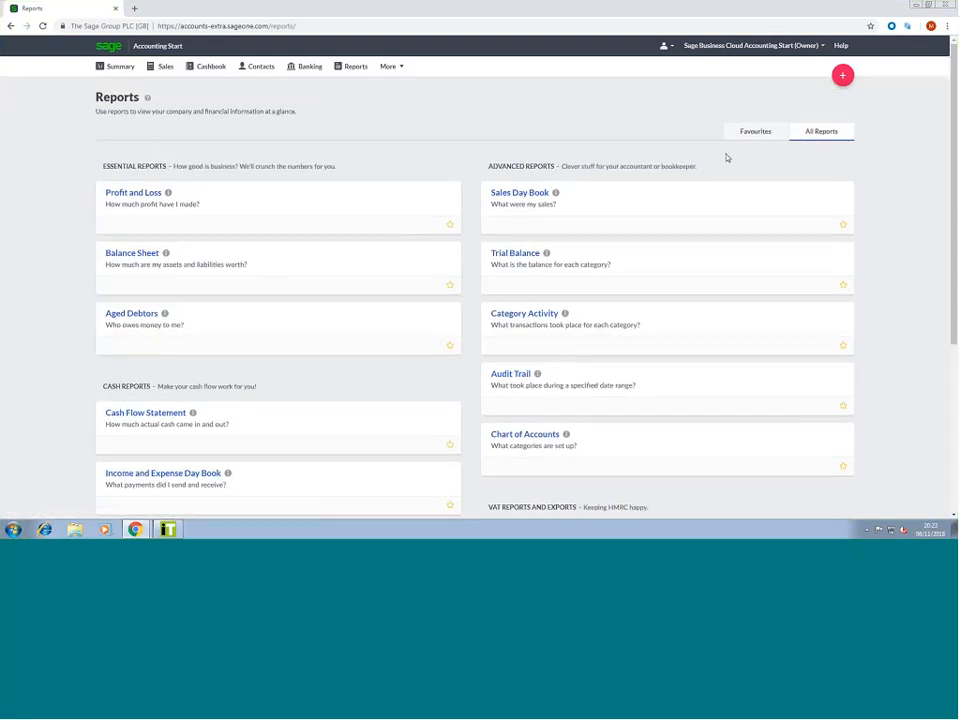
Mark Profit and Loss as a favourite, filter to Favourites, then show All Reports again
click(450, 224)
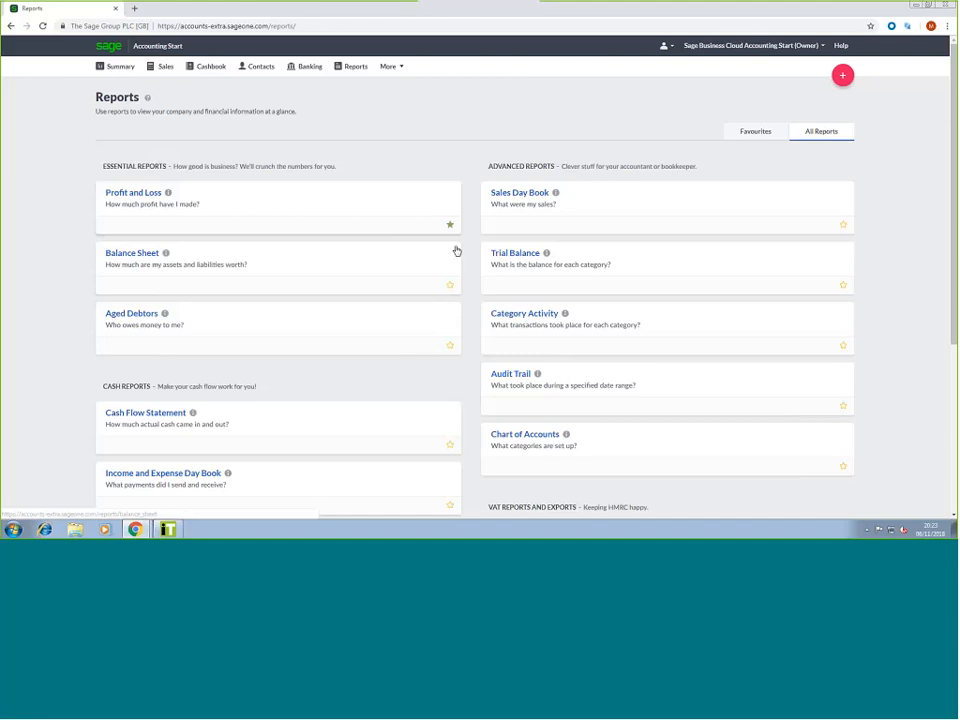
click(777, 139)
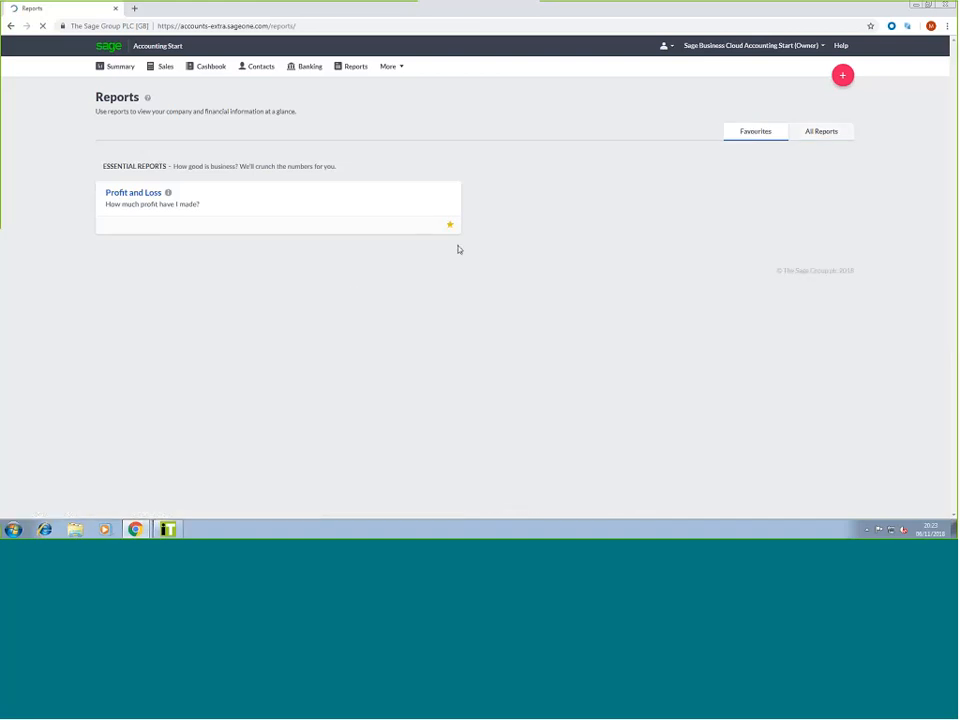
click(827, 141)
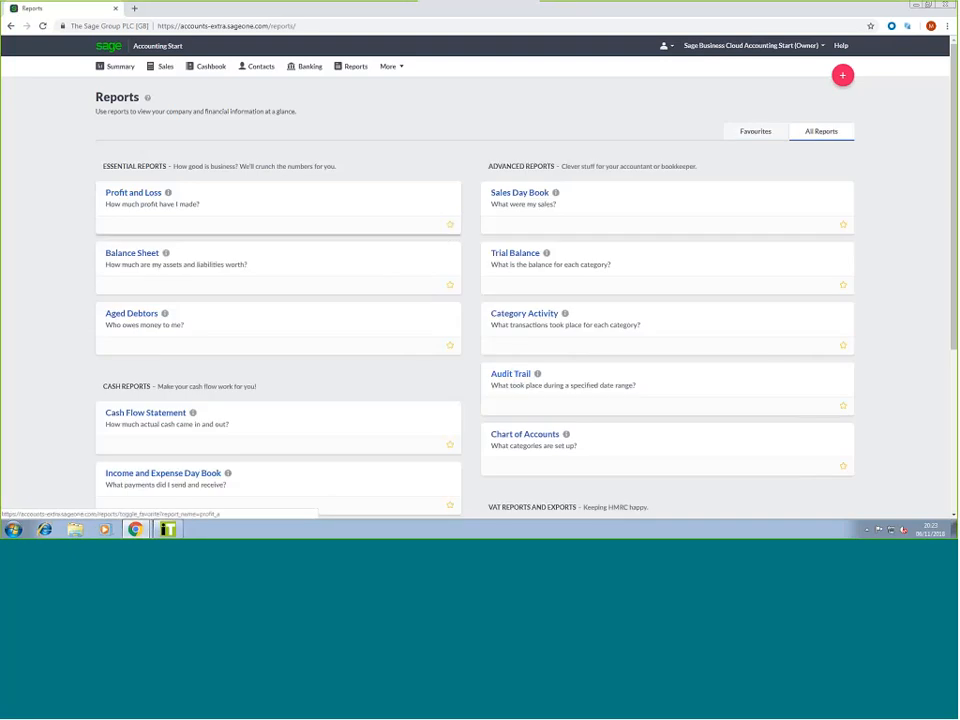
click(393, 72)
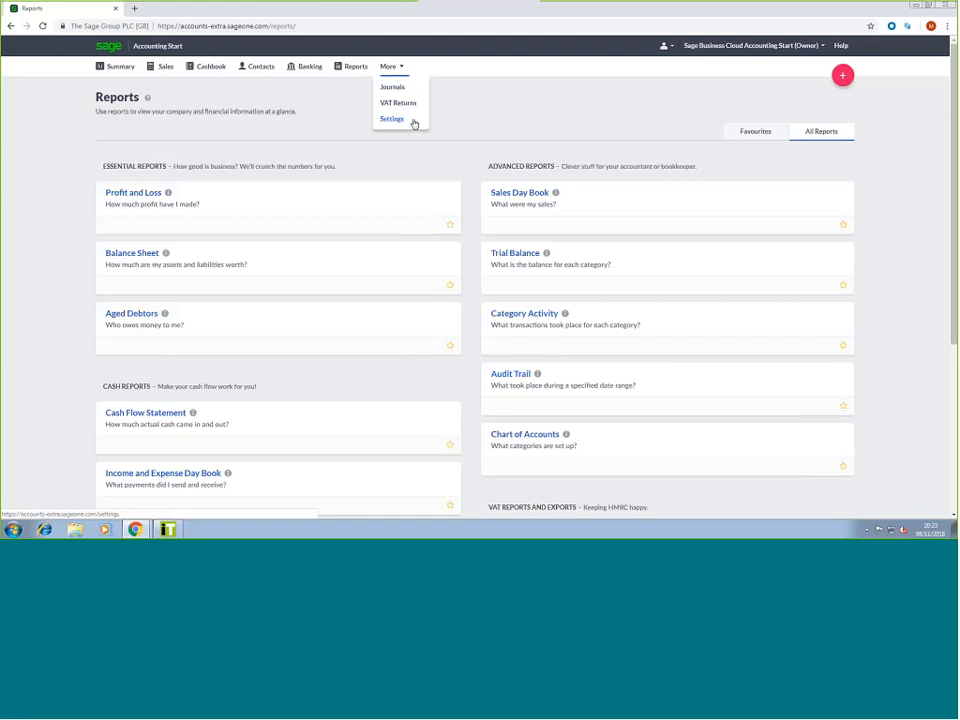
Open Journals from the More menu, showing 0 records for 01/01/2018 to 06/11/2018
click(394, 92)
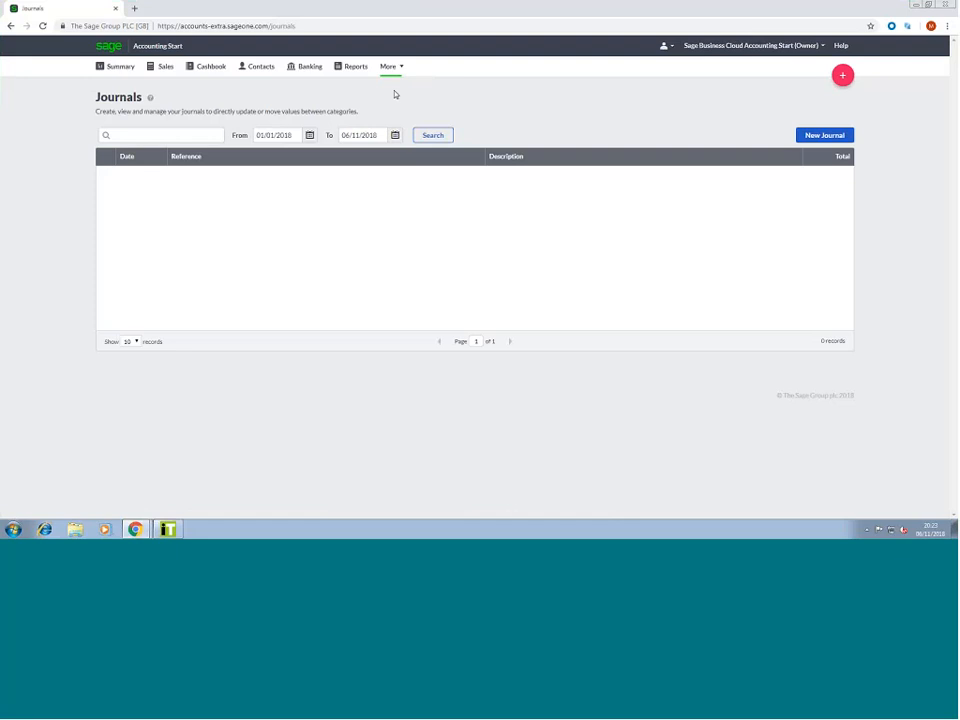
Open the empty VAT Return List from More and try Create VAT Return
mouse_move(396, 77)
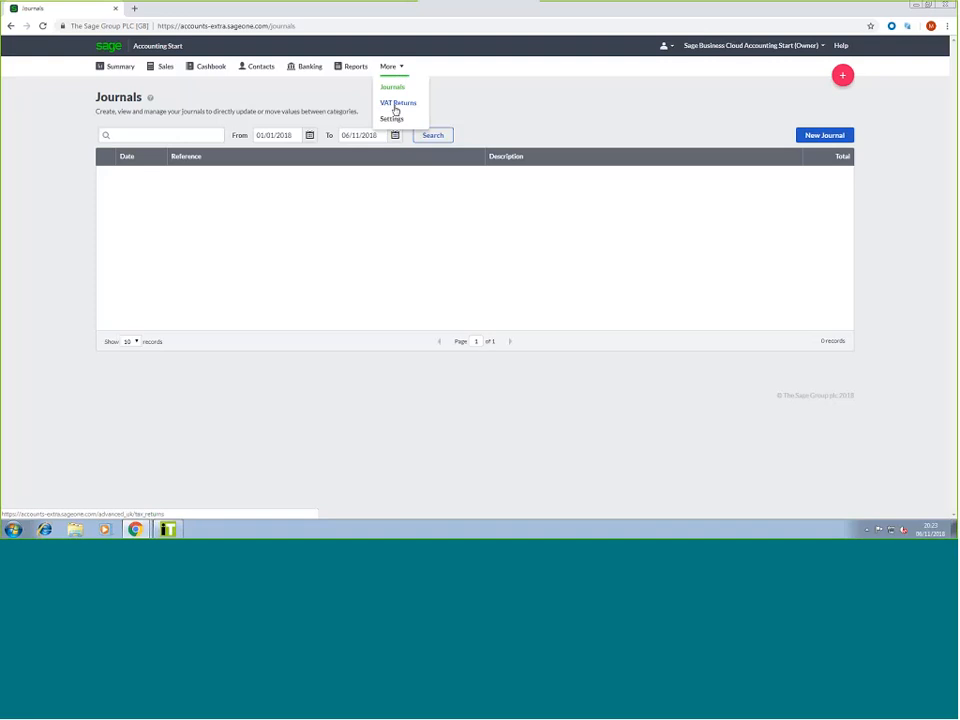
click(396, 104)
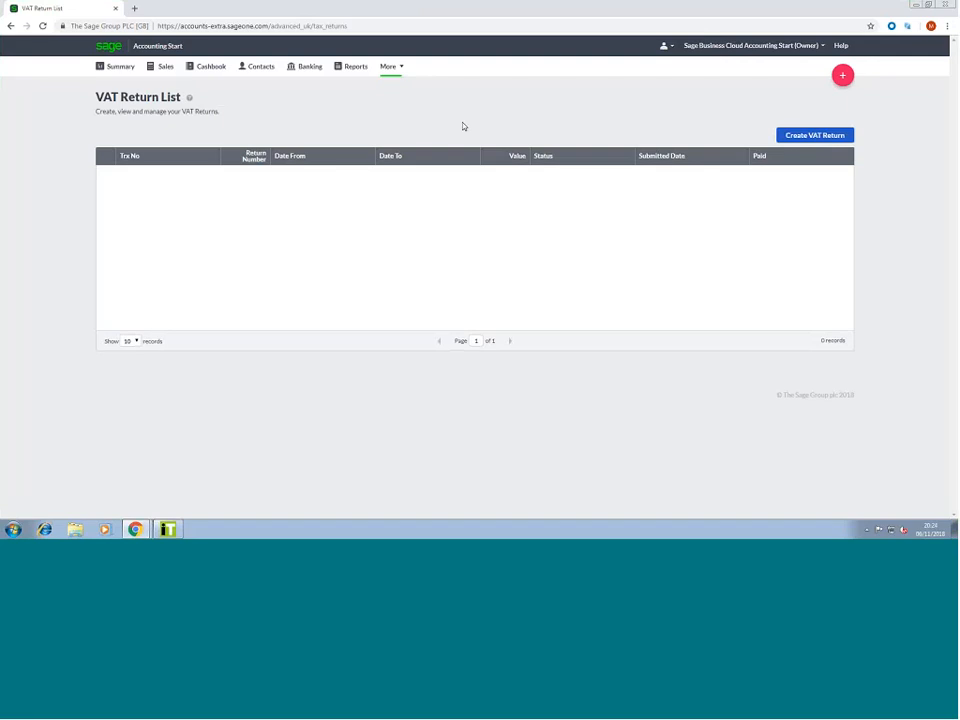
click(829, 139)
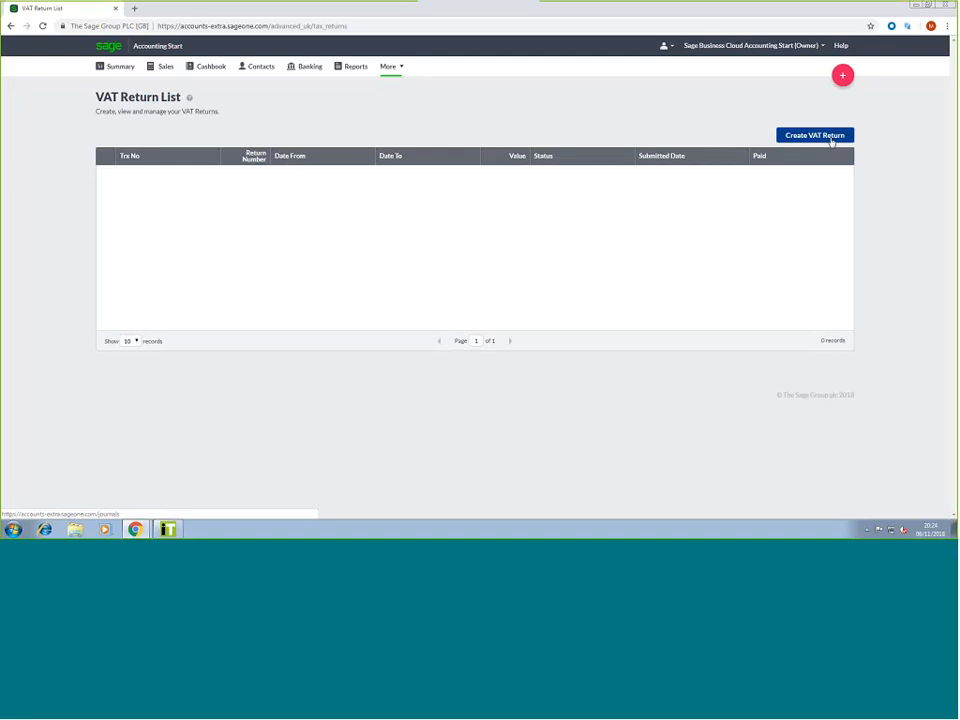
mouse_move(391, 67)
click(397, 124)
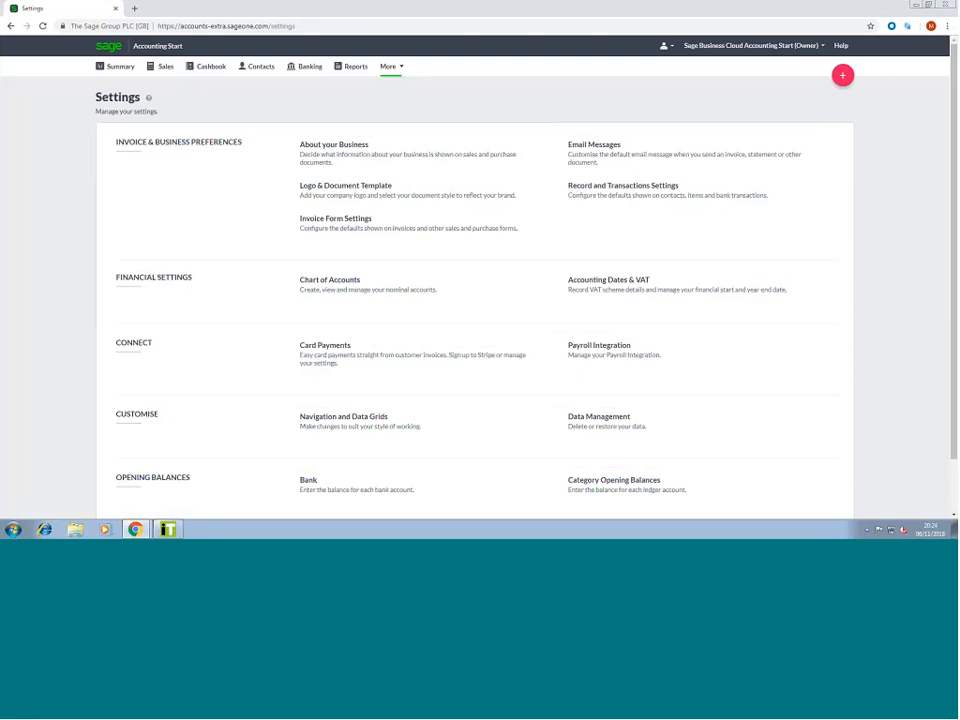
Scroll through the Settings categories, then go back to the £0.00 Summary dashboard
scroll(192, 231, down, 1)
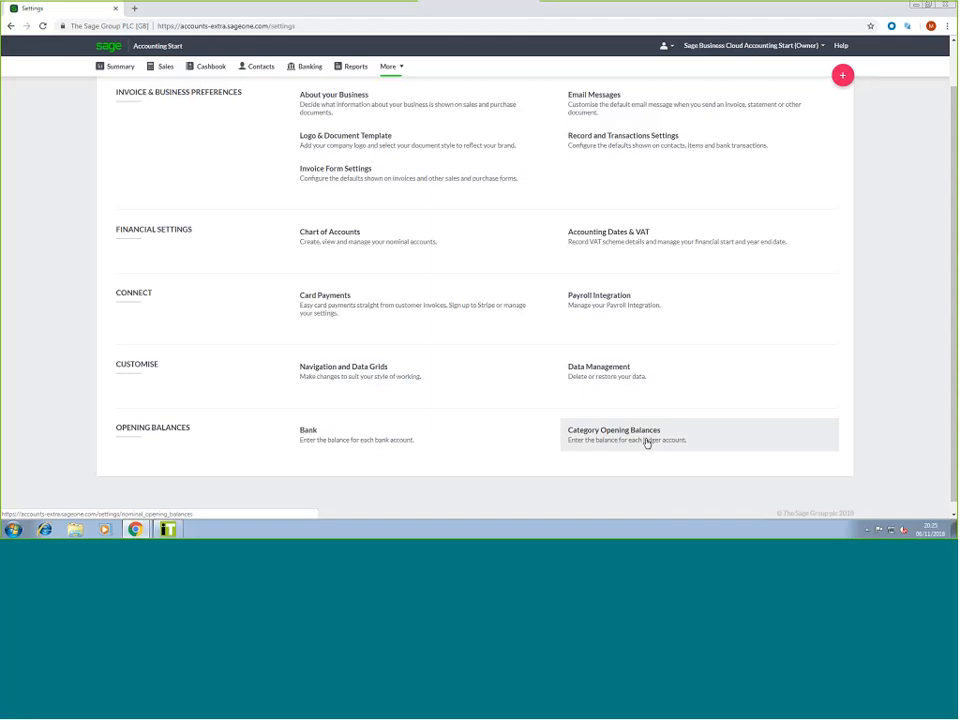
scroll(362, 188, up, 2)
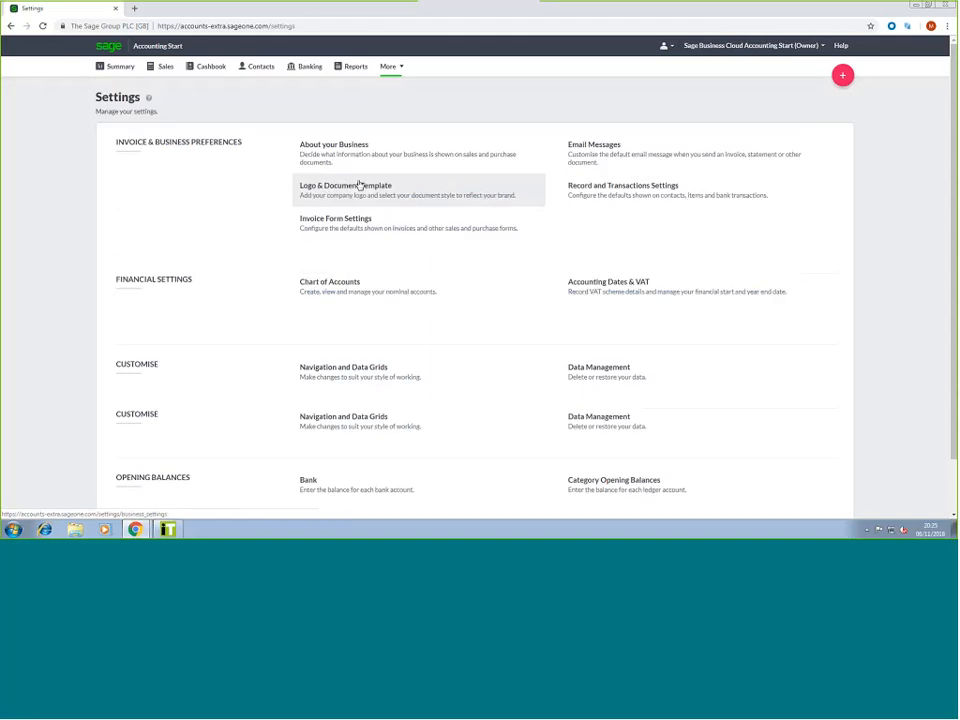
click(121, 72)
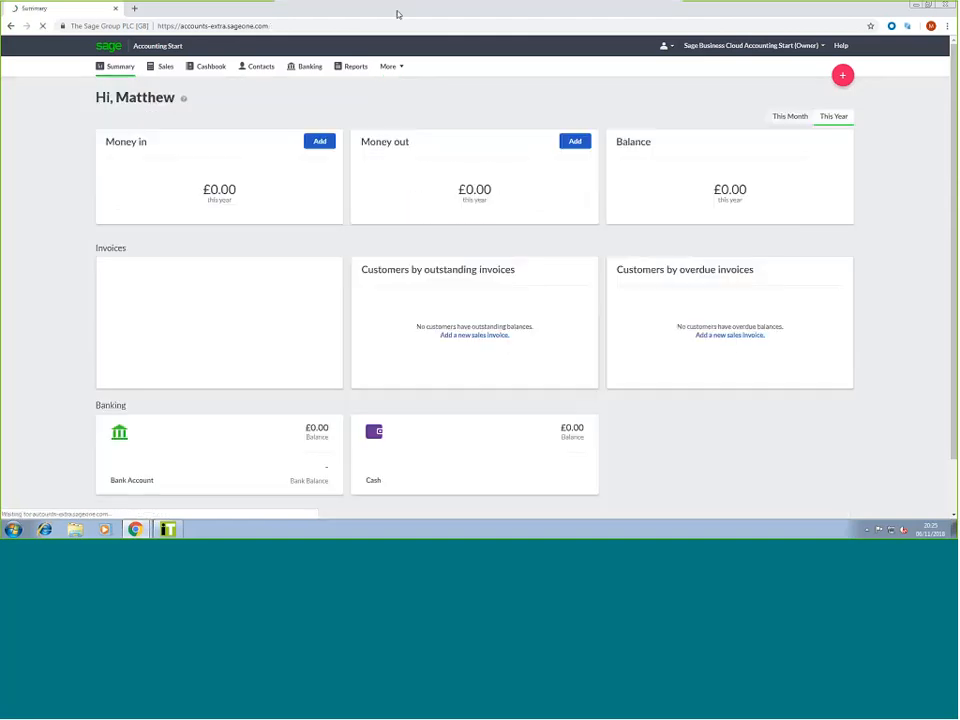
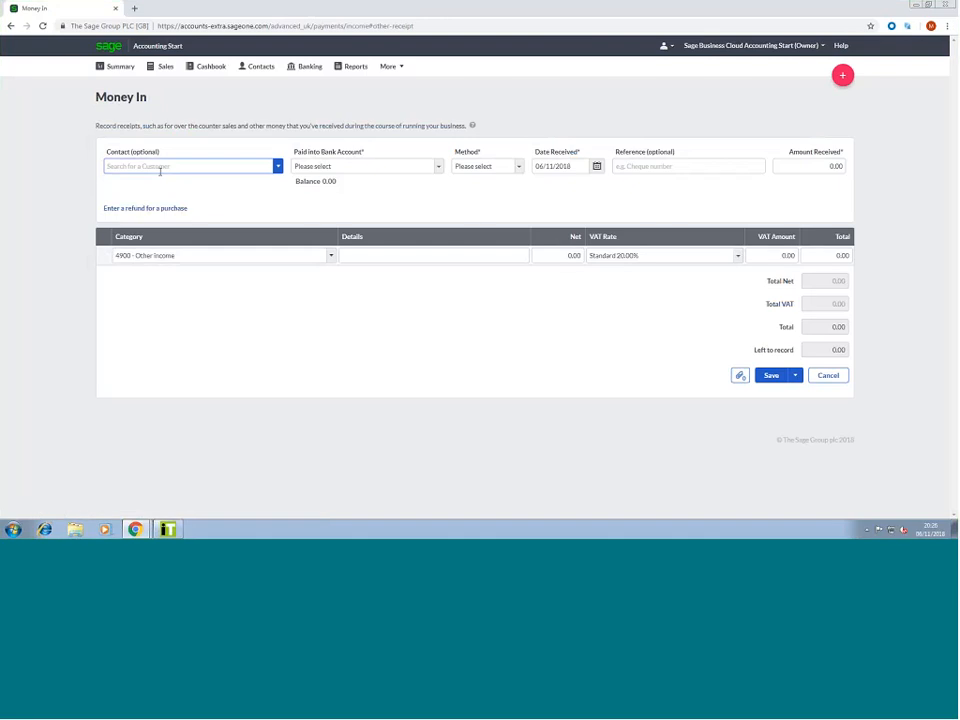
Fill in the receipt: A1 Blinds, 1200 - Bank Account, Electronic method, 100.00 received
click(278, 168)
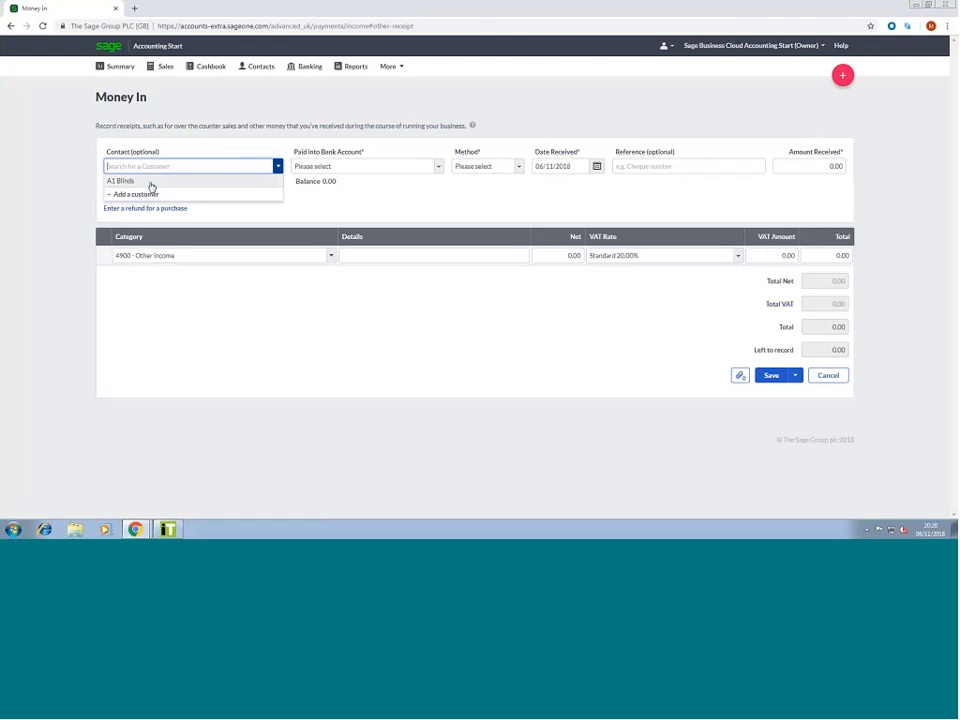
click(151, 182)
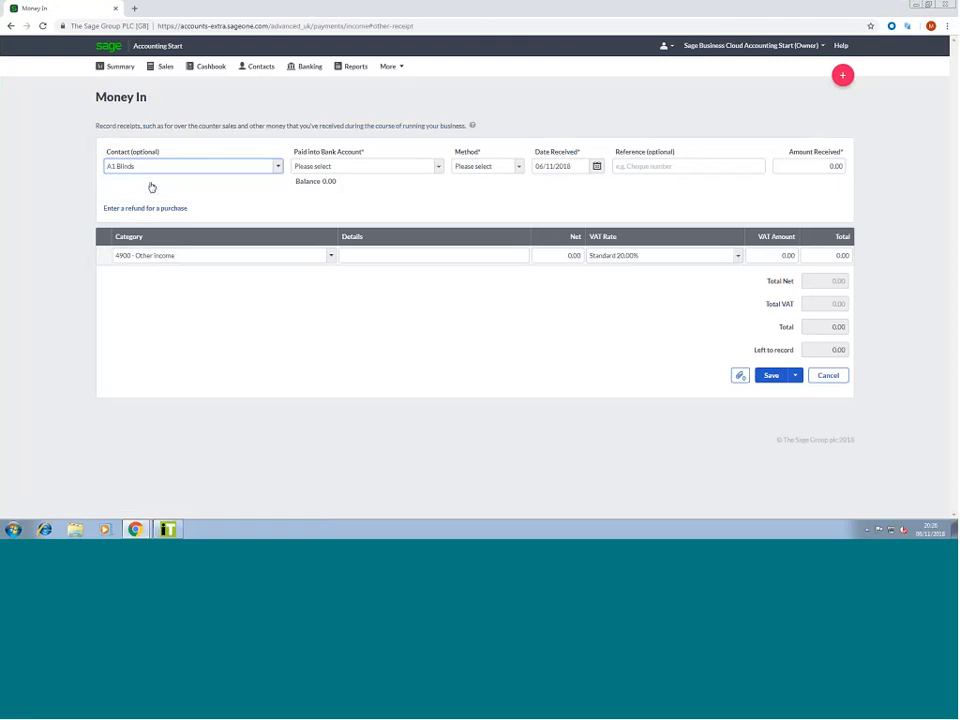
click(415, 170)
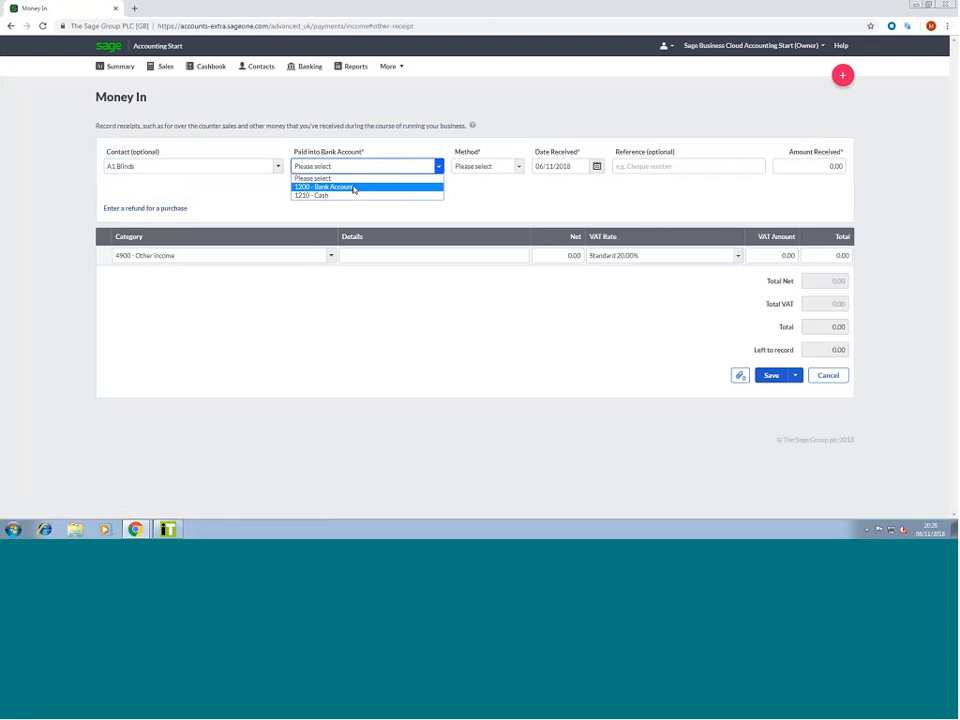
click(353, 189)
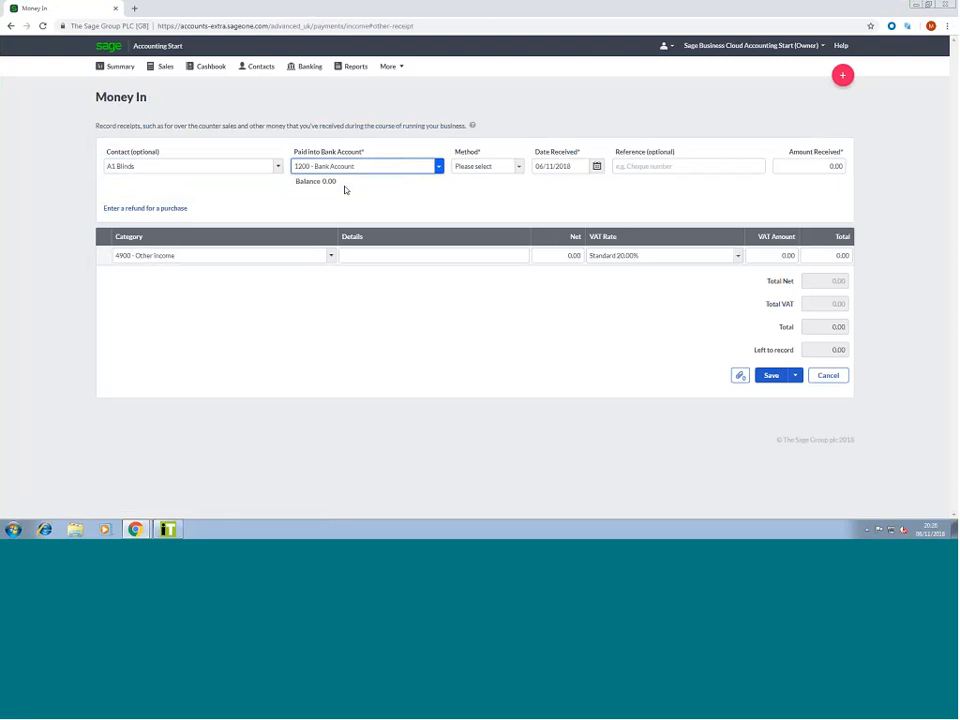
click(494, 172)
click(482, 203)
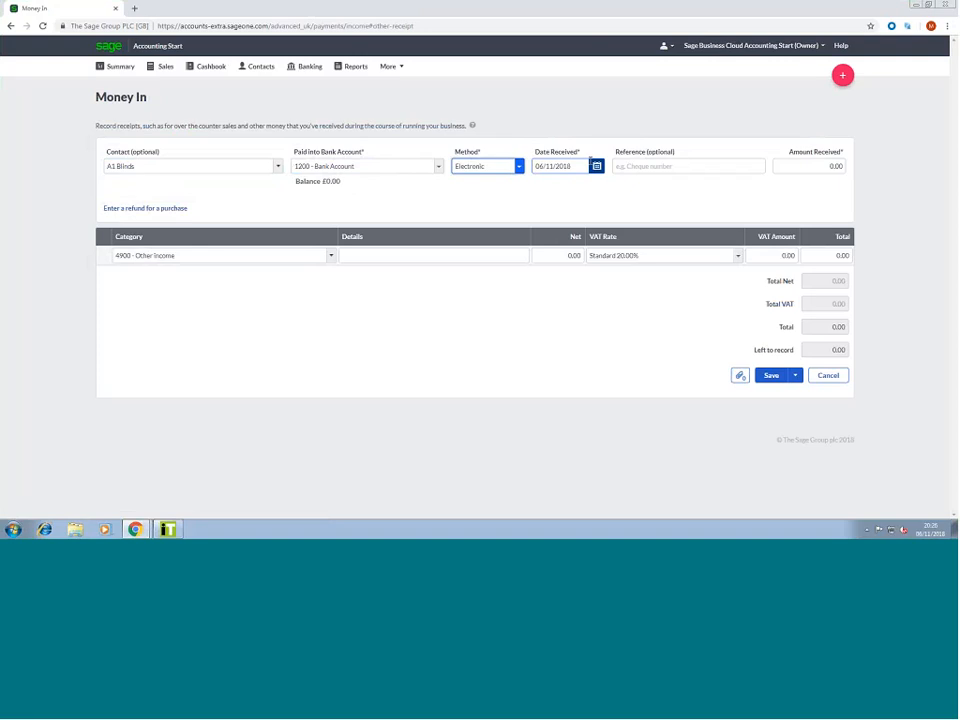
click(827, 167)
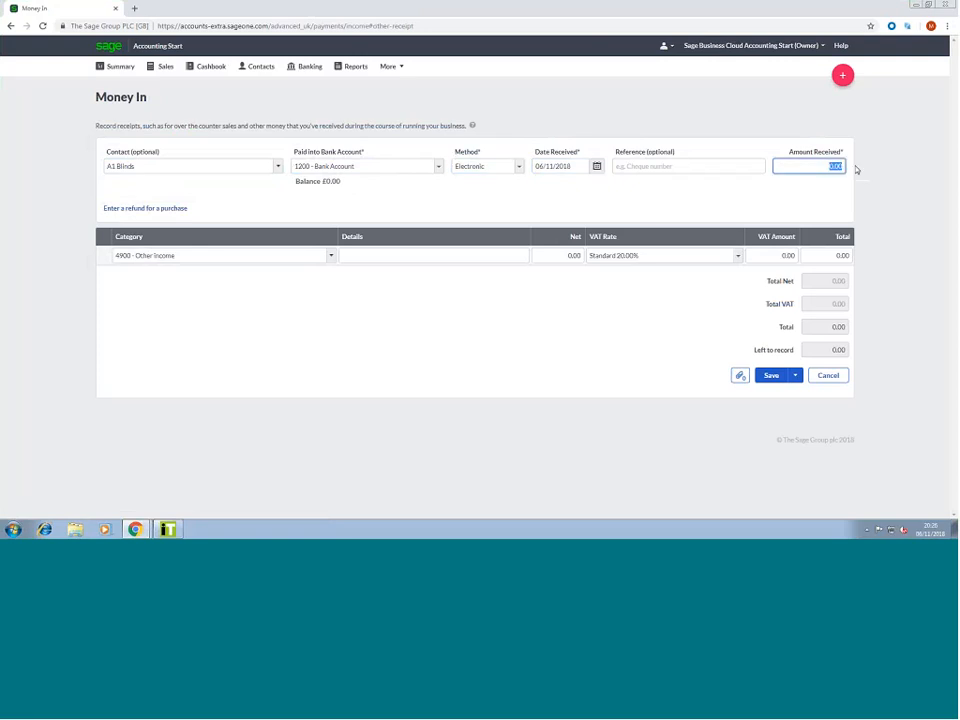
text(100)
key(Tab)
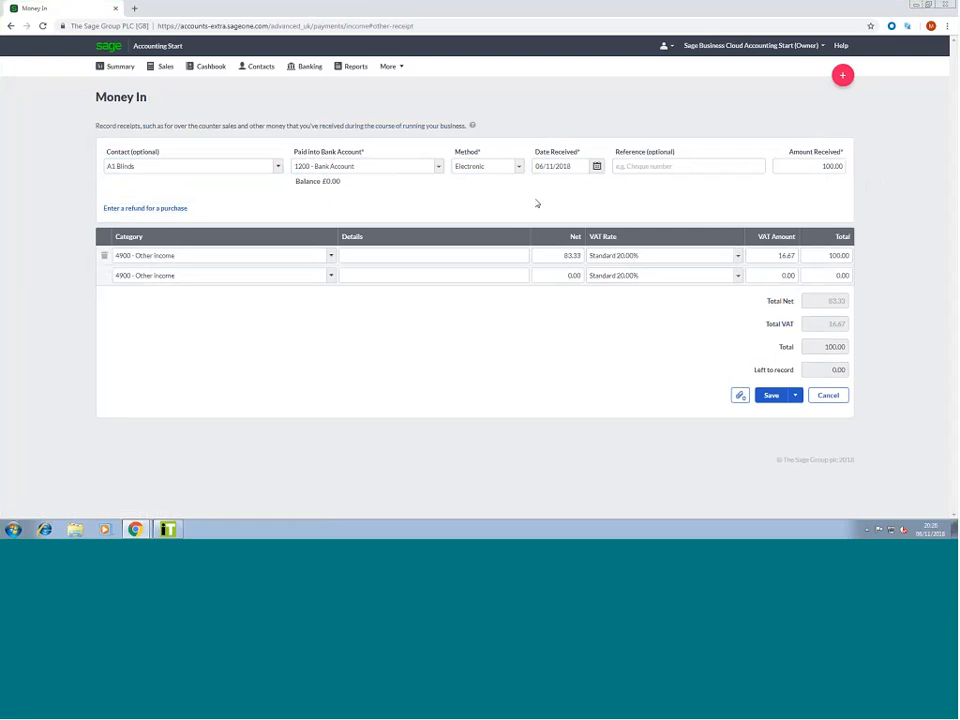
Assign the first line to 4000 - Sales - Products with a 60.00 total
click(330, 258)
click(330, 258)
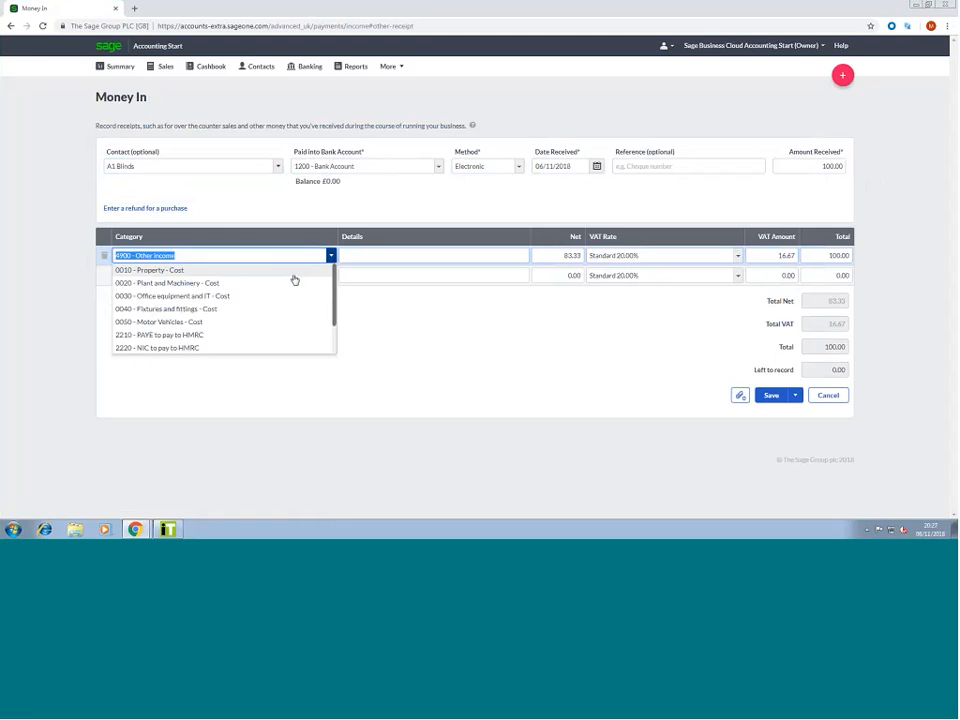
scroll(166, 282, down, 5)
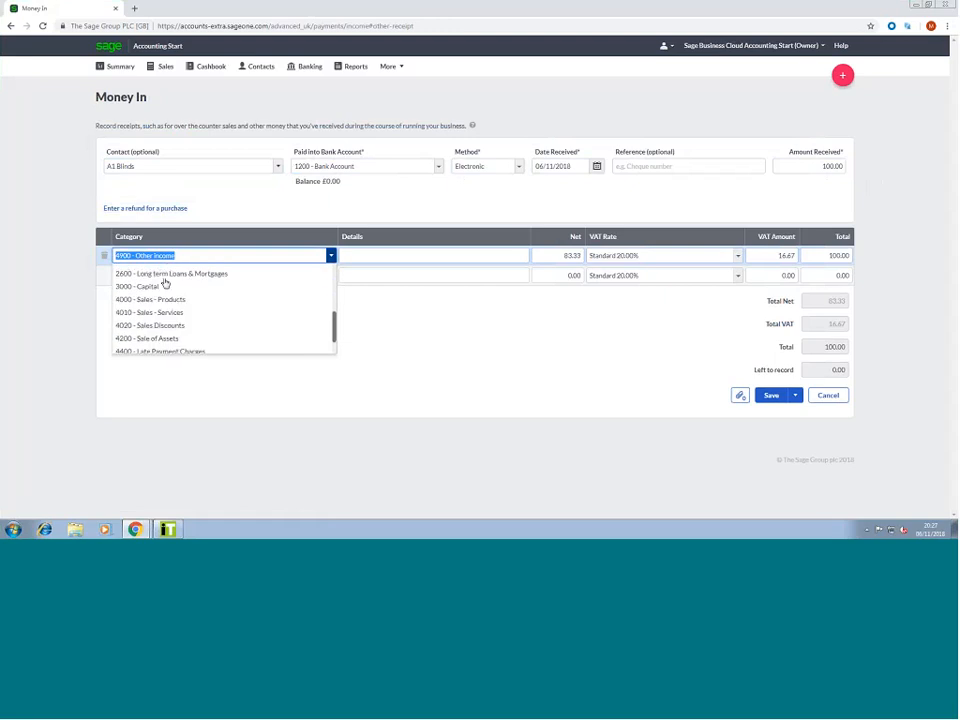
scroll(166, 283, down, 3)
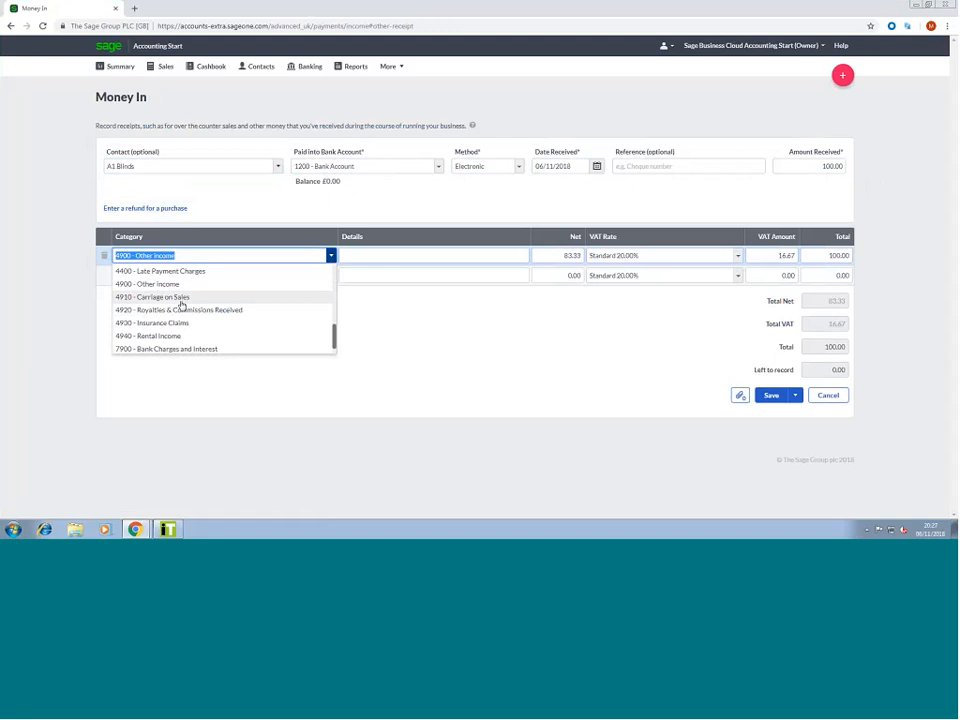
scroll(178, 314, up, 4)
click(167, 321)
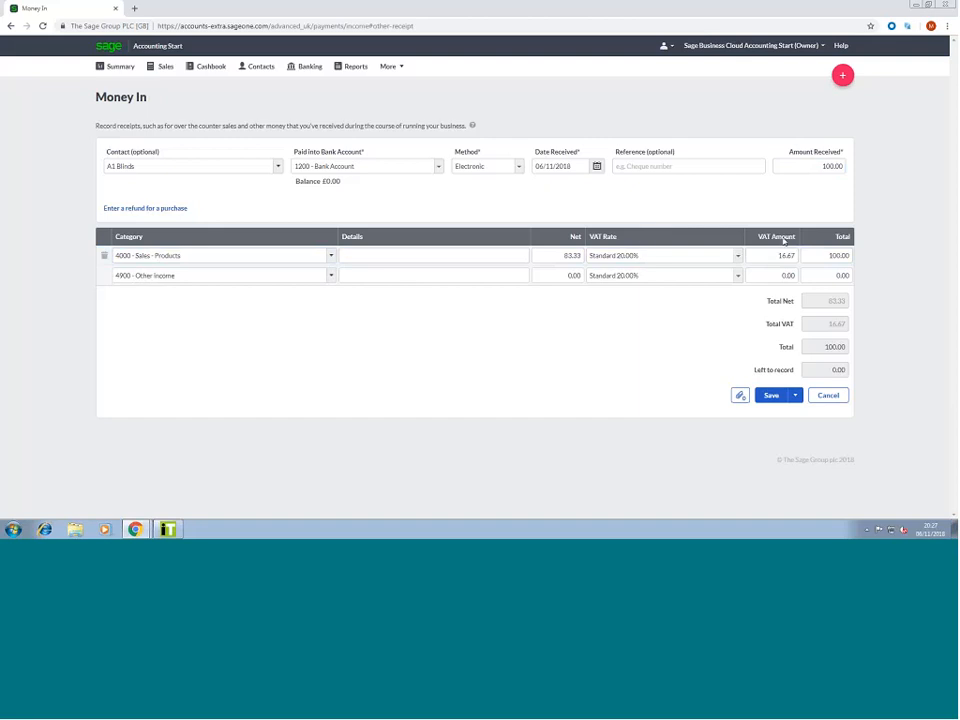
drag(802, 253, 855, 260)
text(80)
key(Tab)
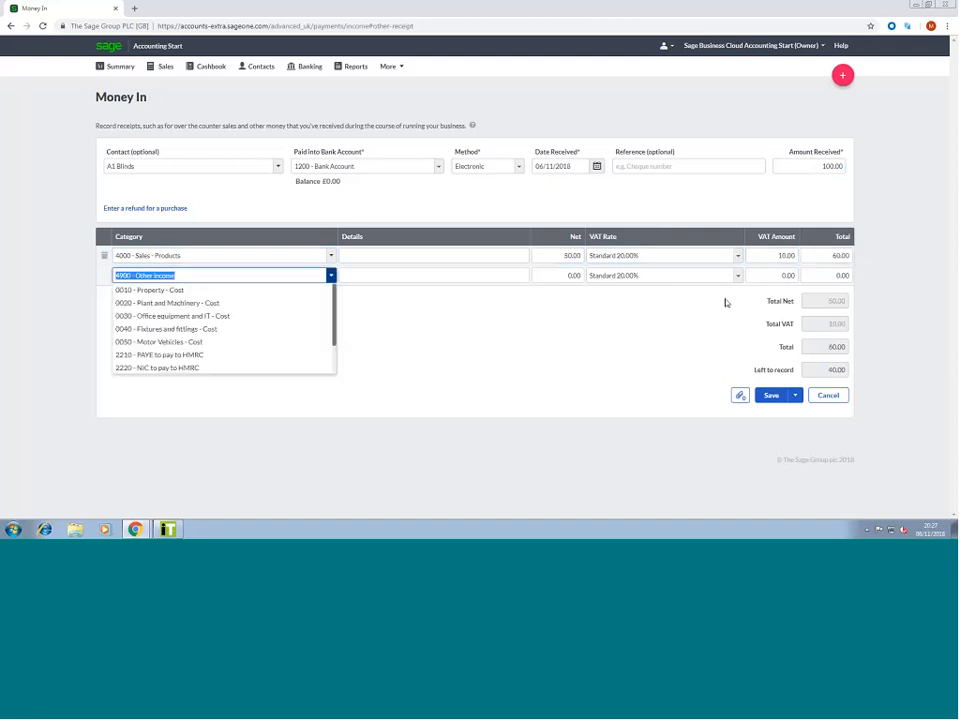
Assign the second line to 4400 - Late Payment Charges with a 40.00 total
key(Escape)
click(330, 276)
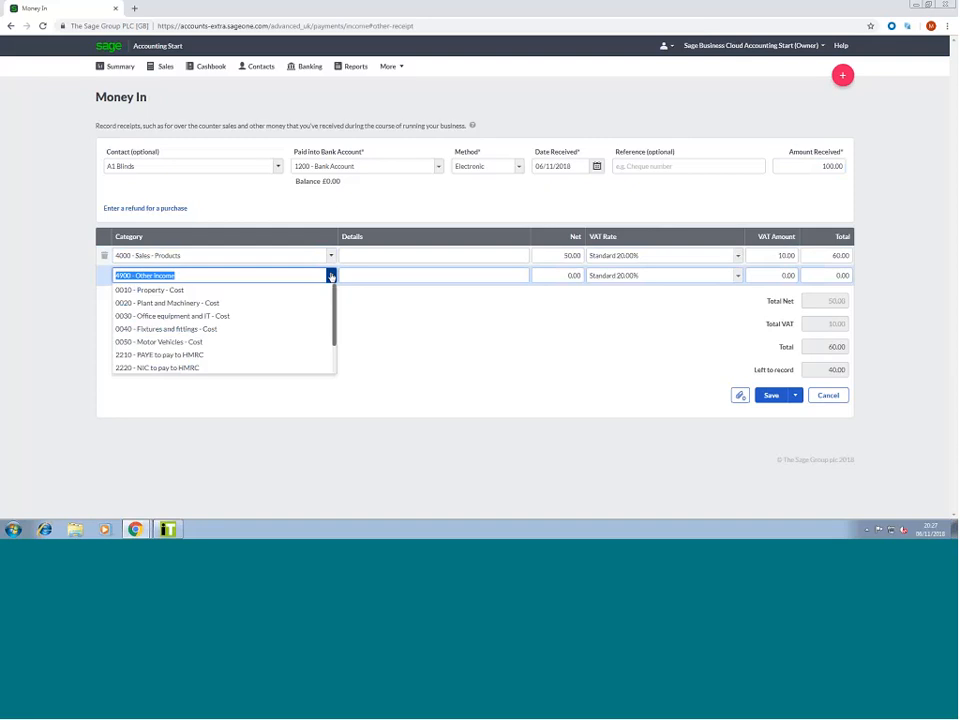
scroll(253, 341, down, 3)
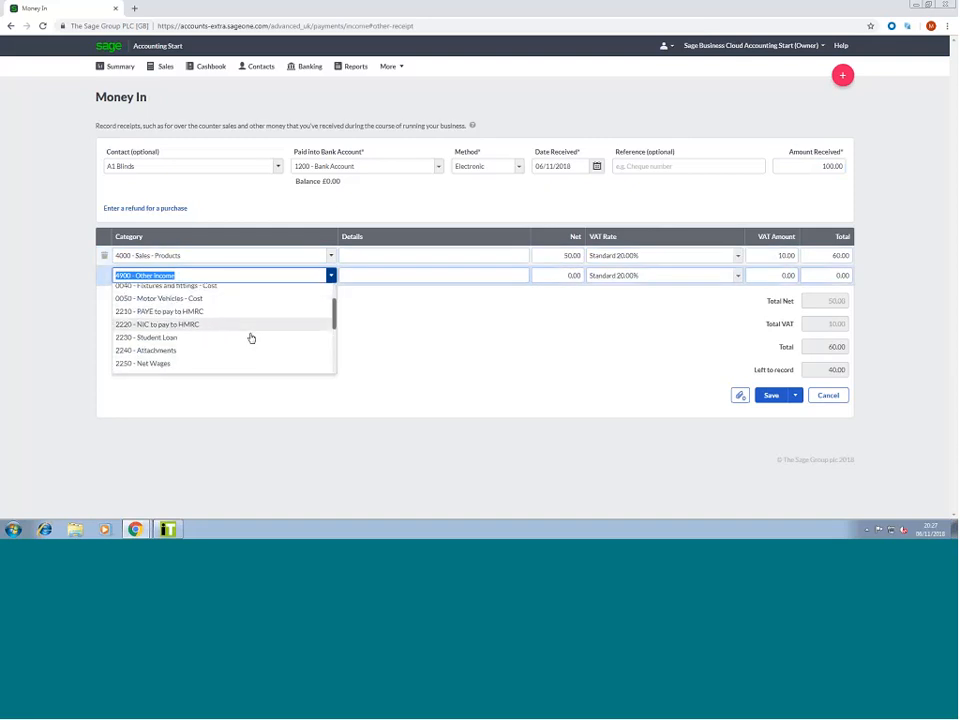
scroll(251, 338, down, 1)
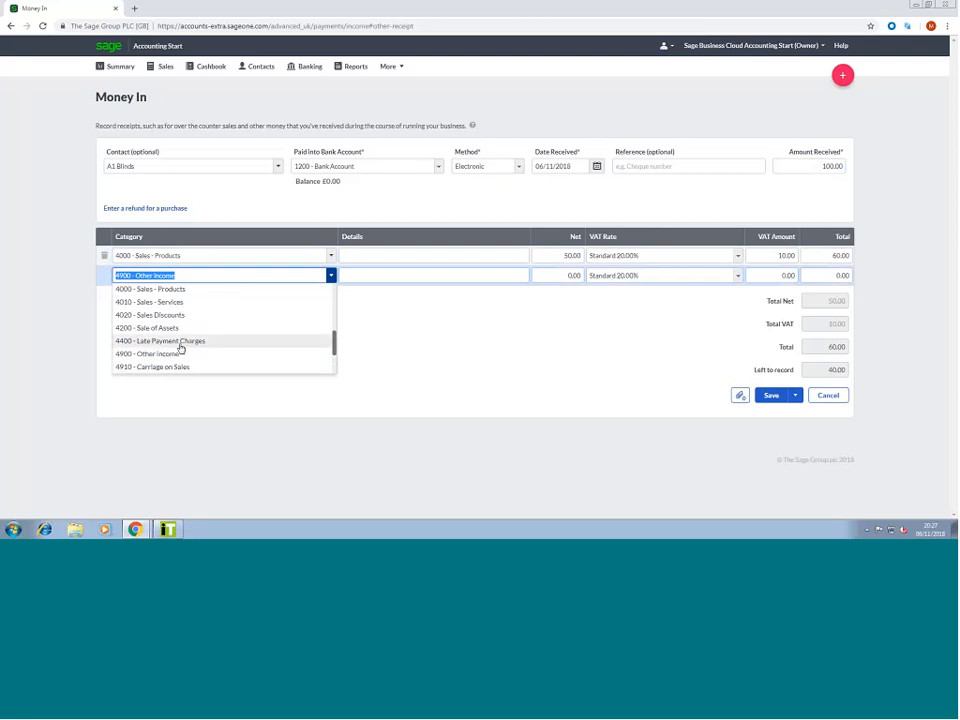
click(180, 343)
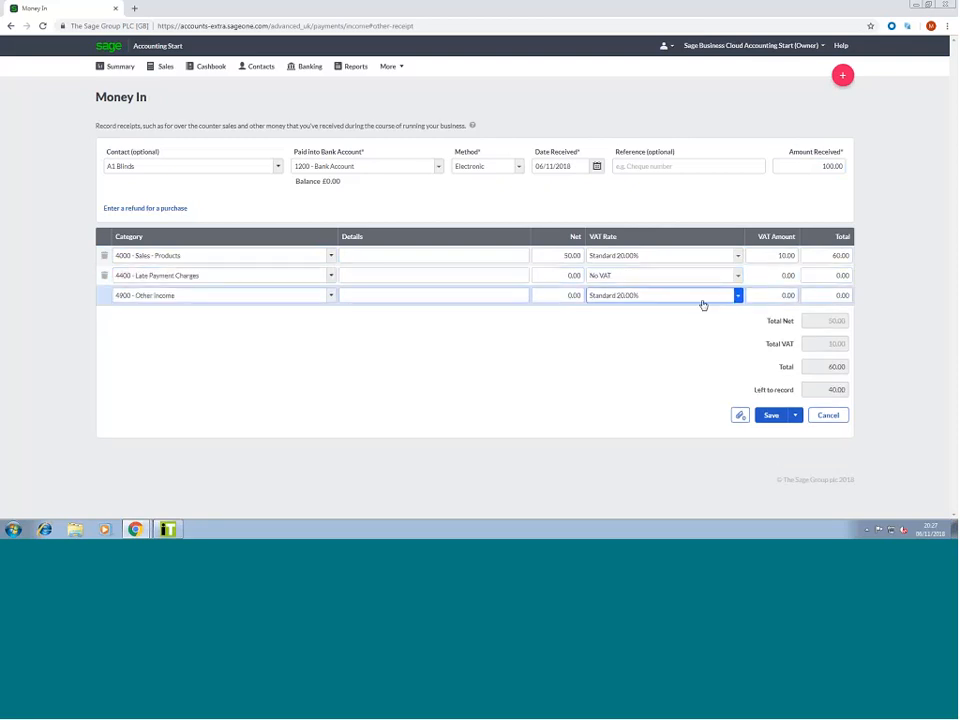
click(845, 275)
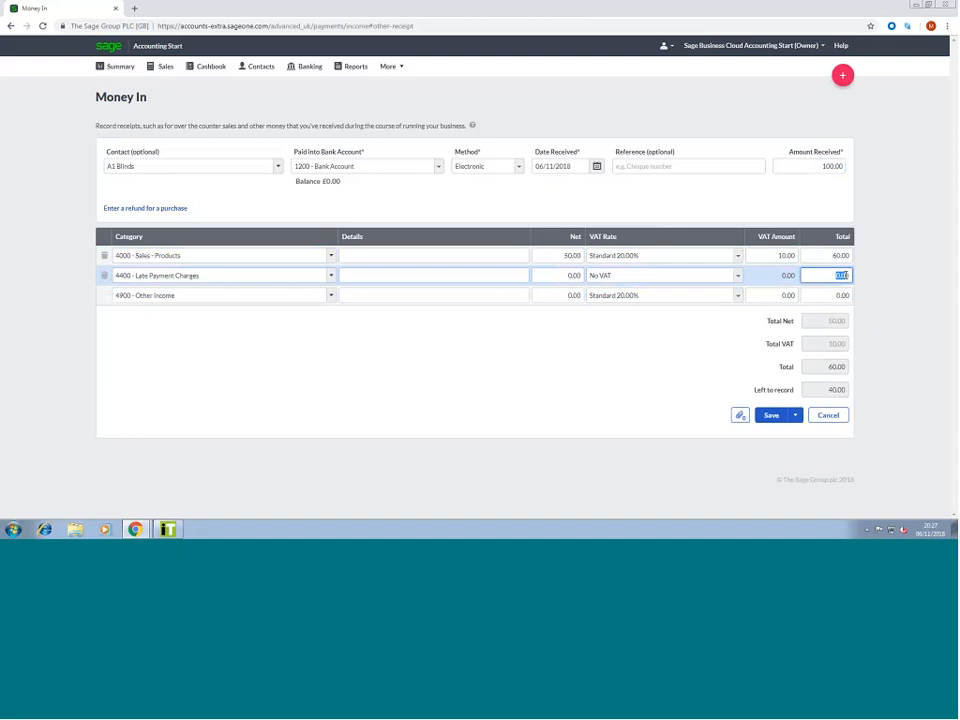
text(40)
key(Tab)
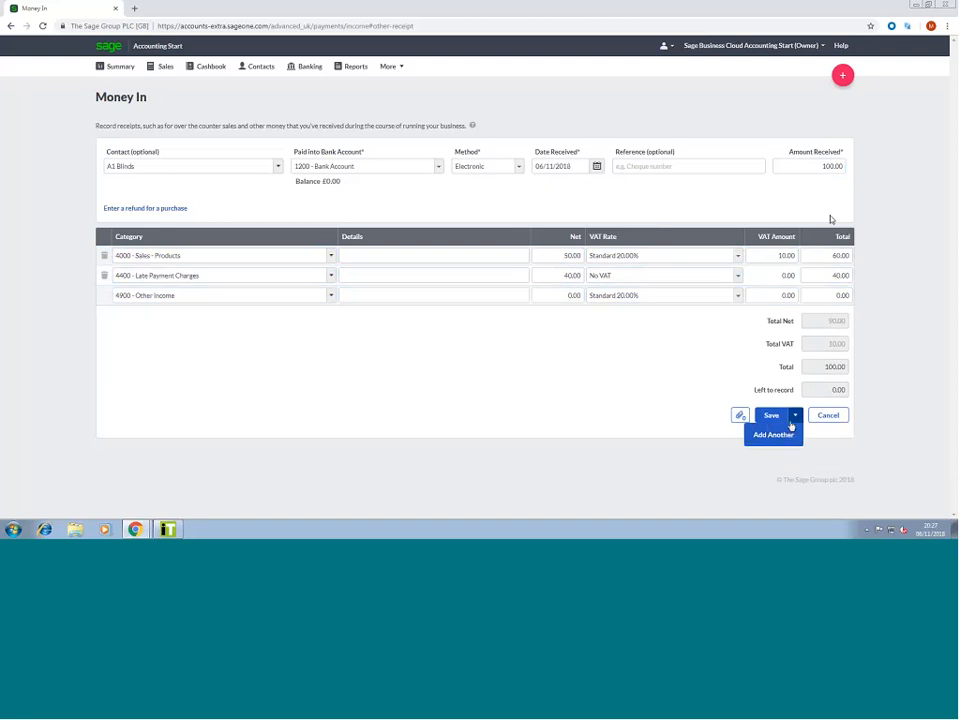
Save the split A1 Blinds receipt and reopen it from the list to check it
click(789, 436)
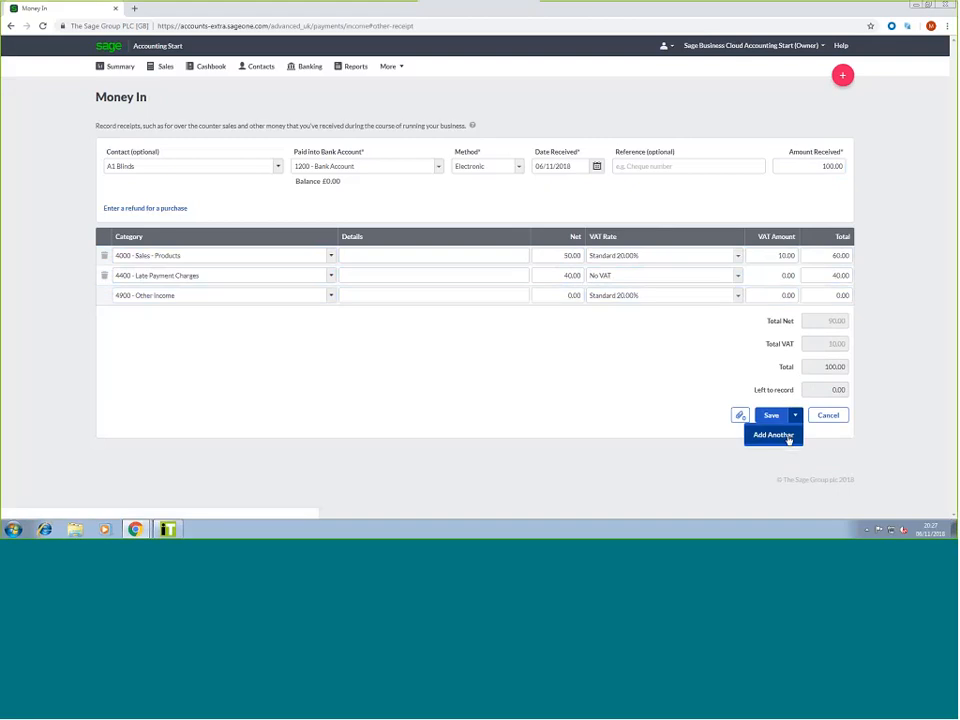
click(772, 415)
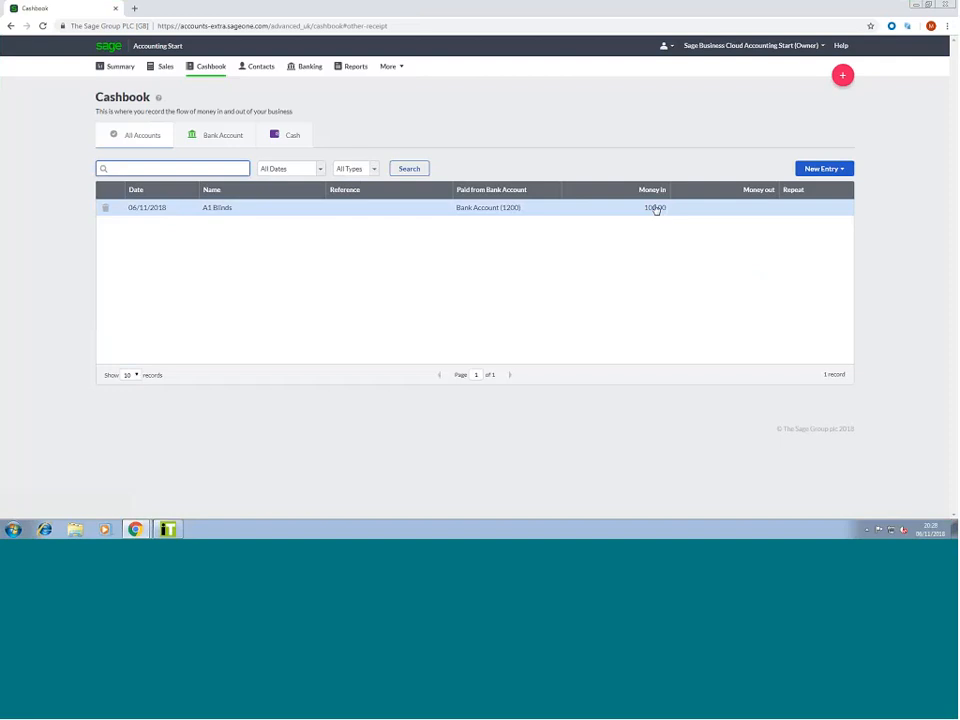
click(296, 214)
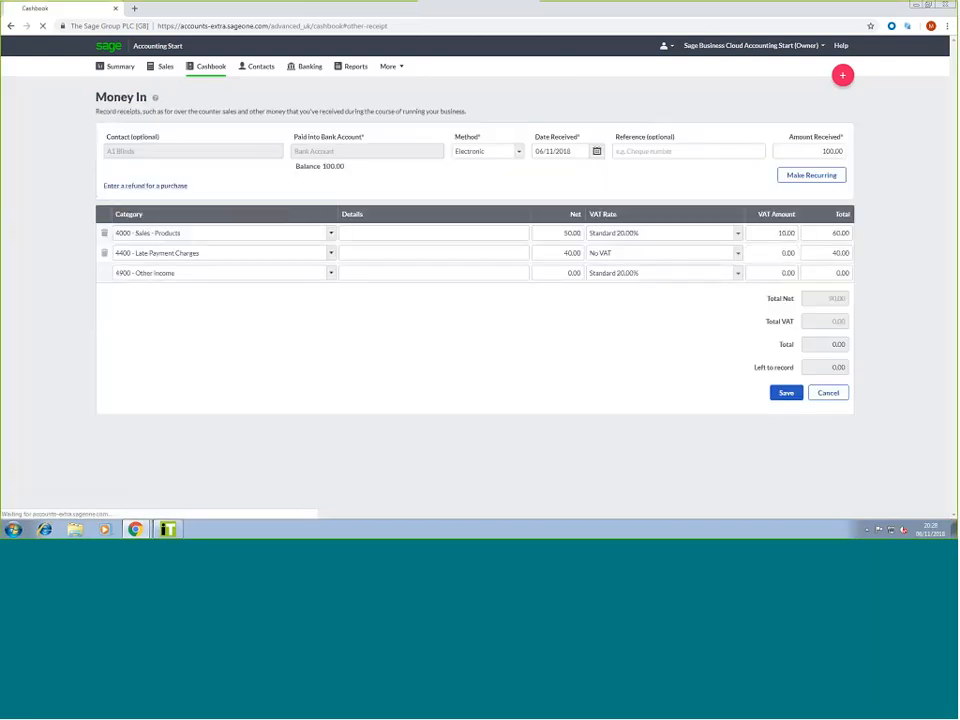
click(828, 392)
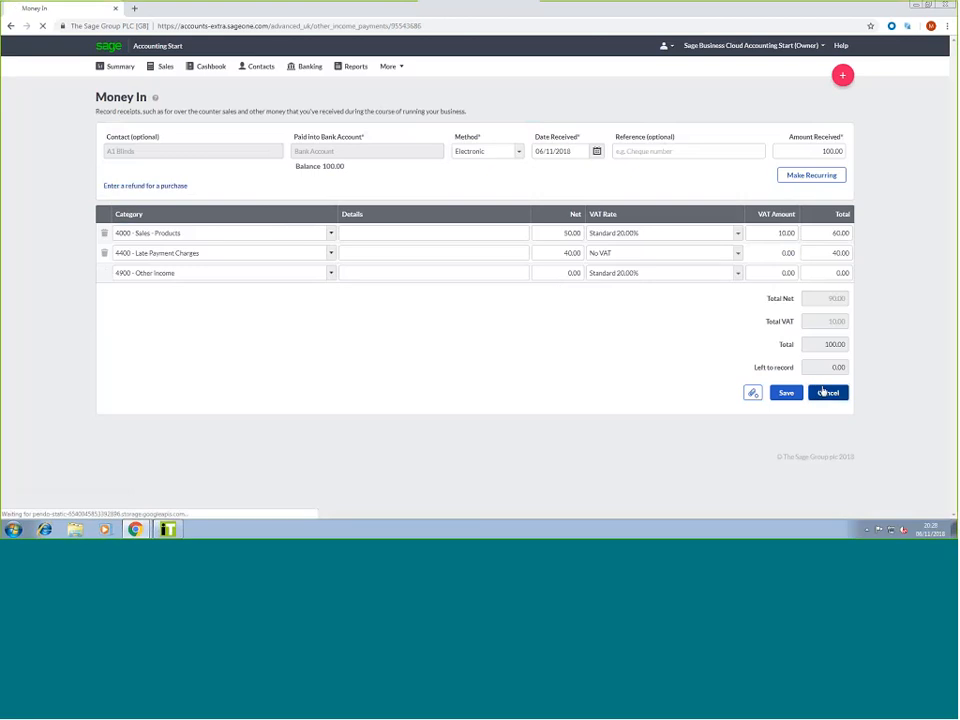
Review the bank activity, return to Summary and begin a new Money Out payment
scroll(382, 267, down, 2)
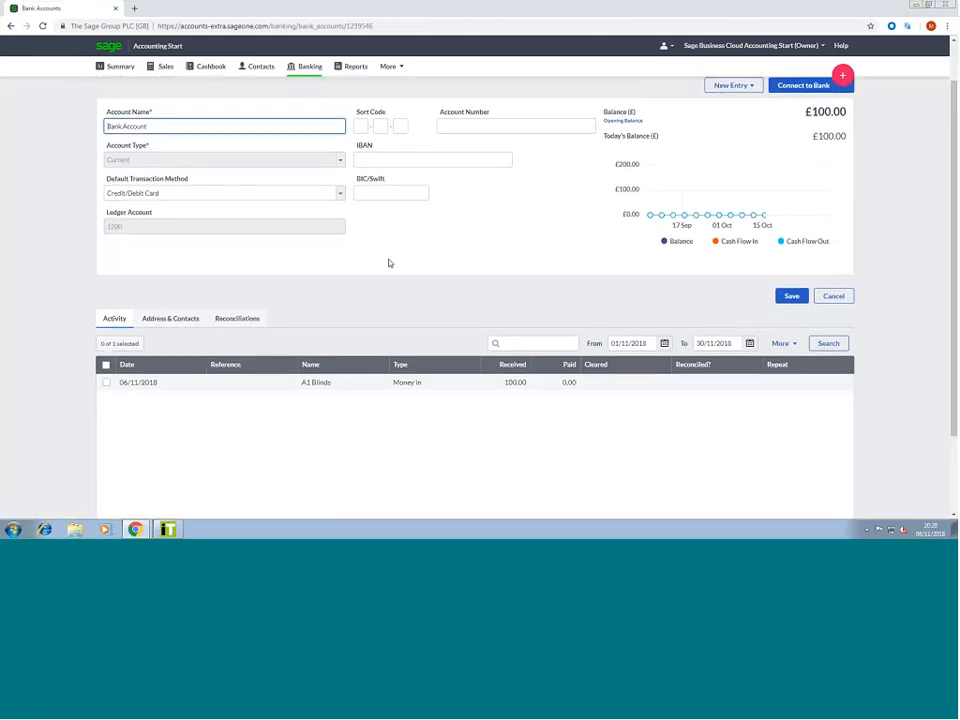
scroll(390, 263, up, 1)
scroll(388, 263, up, 1)
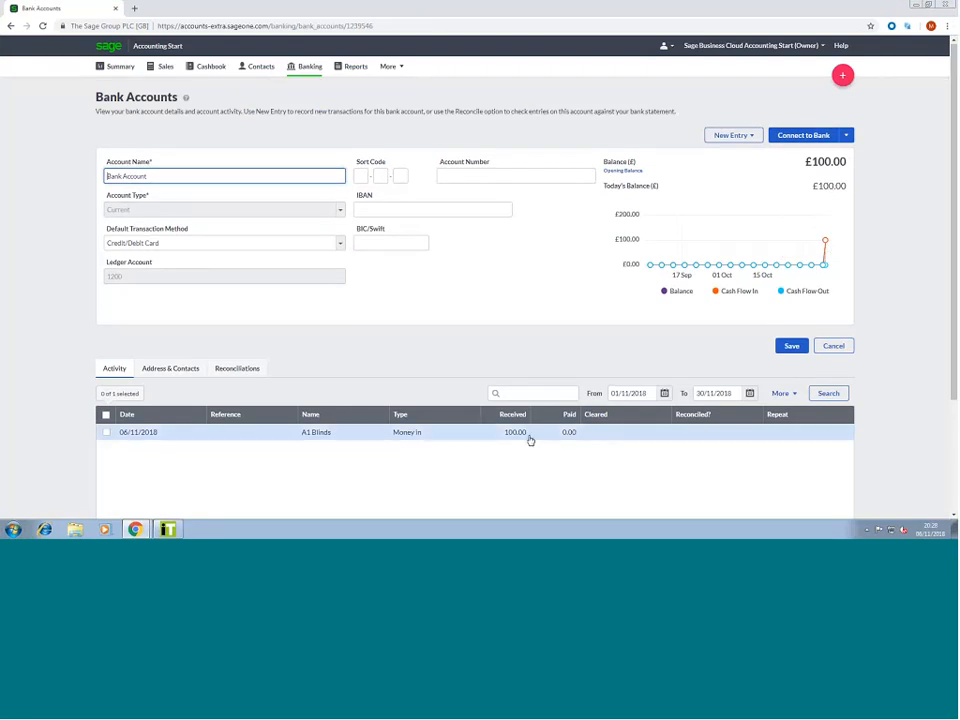
click(742, 135)
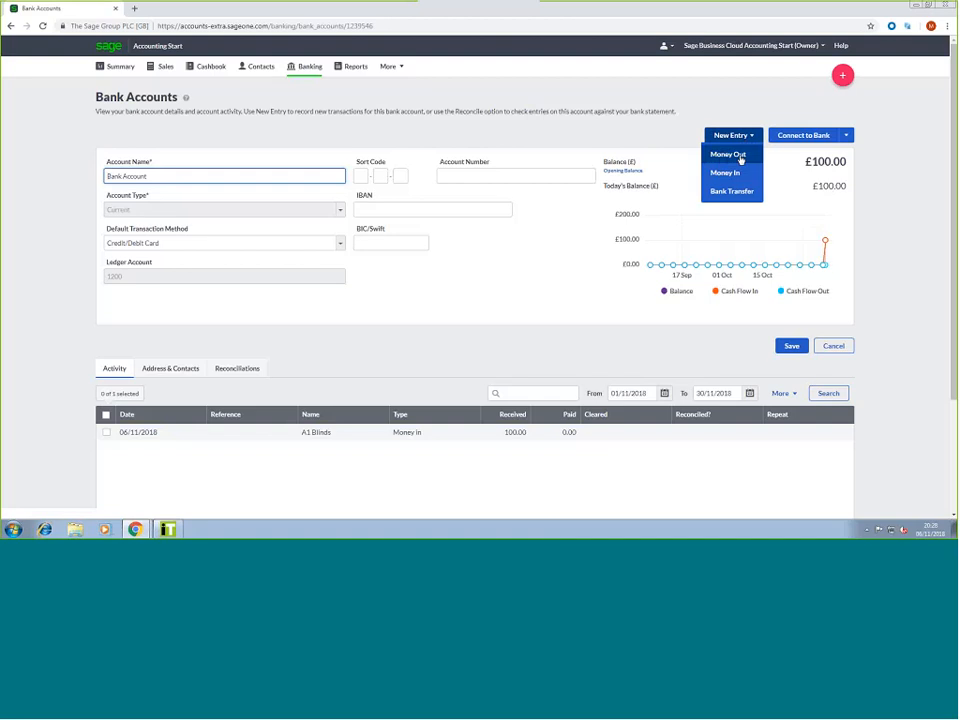
click(121, 67)
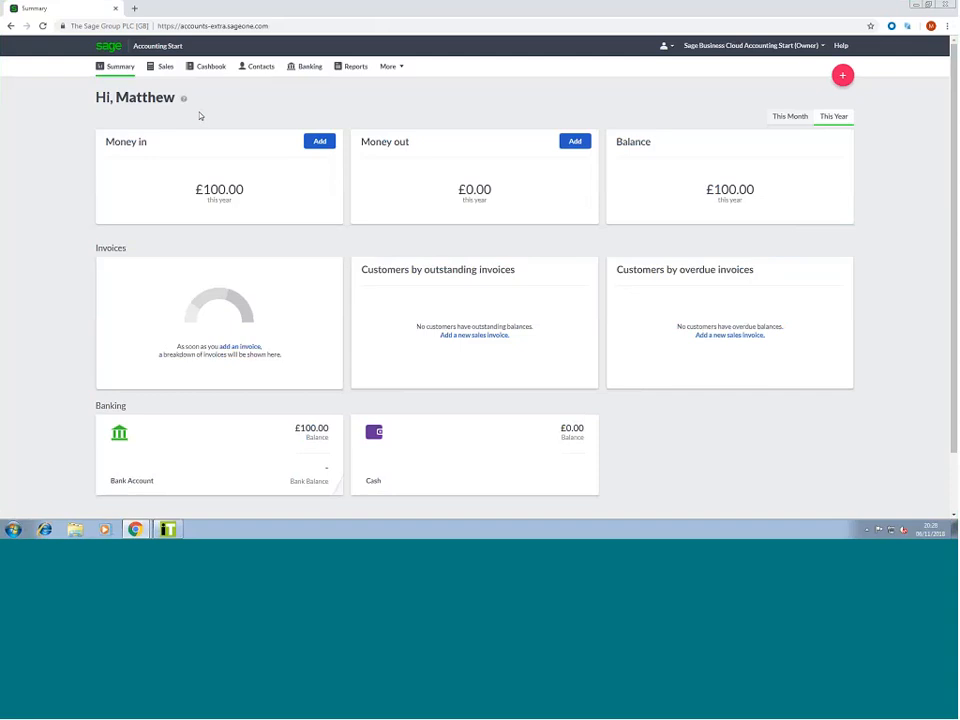
mouse_move(238, 176)
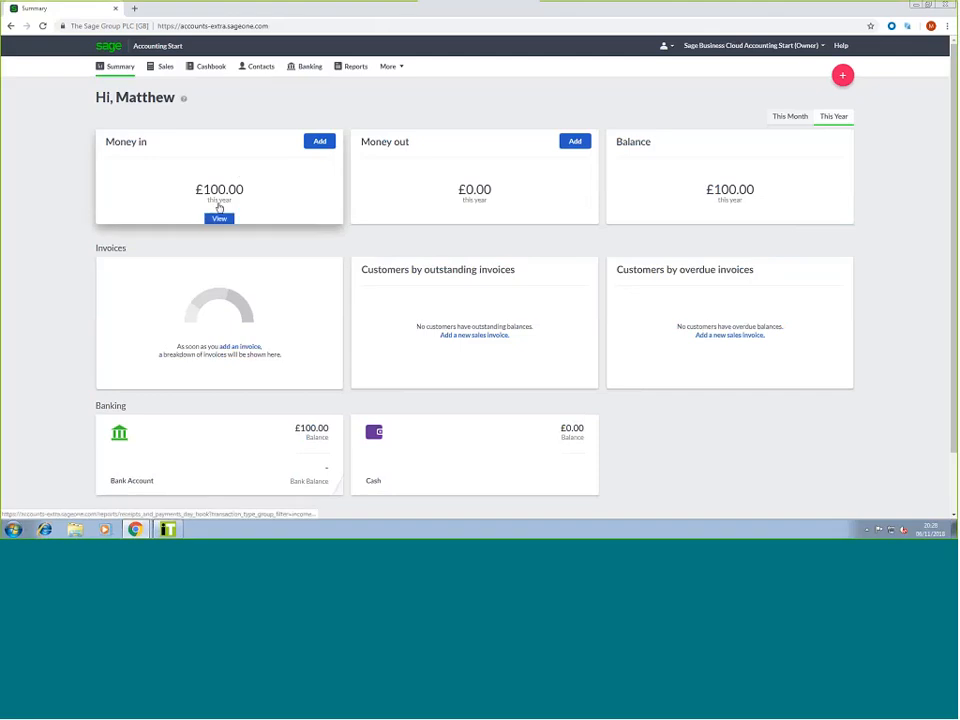
click(572, 143)
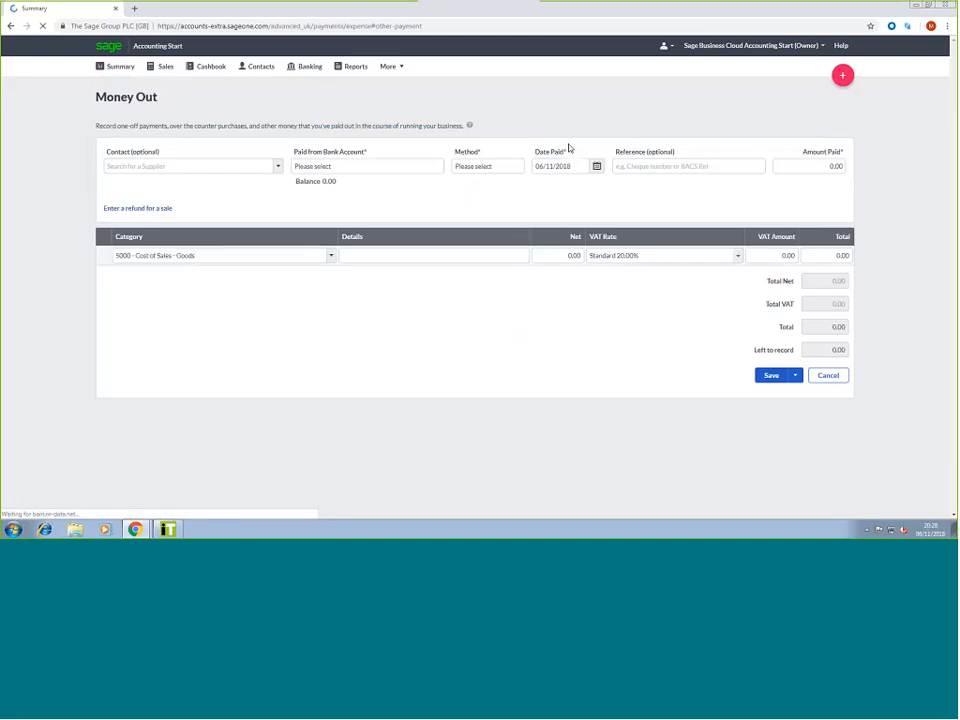
Leave the supplier blank and choose 1200 - Bank Account as the paying account
click(204, 167)
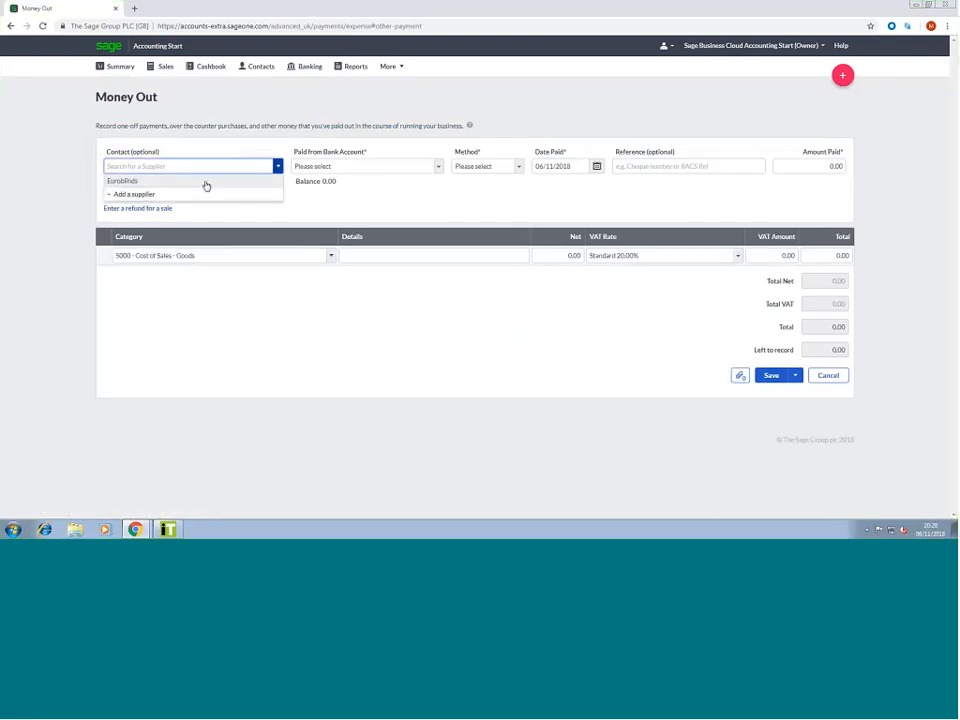
click(242, 155)
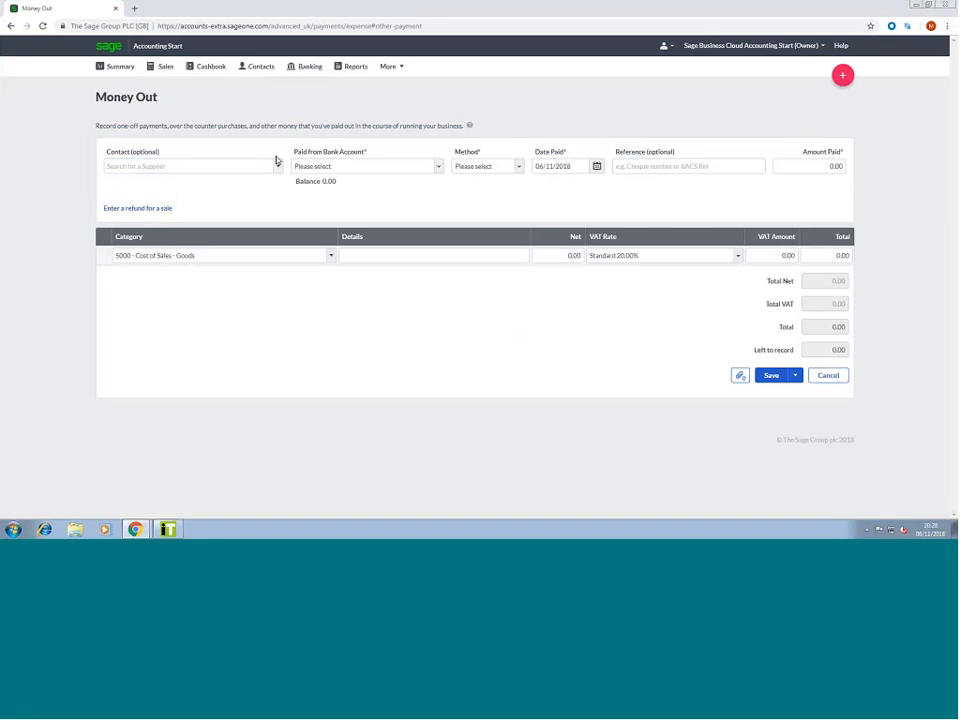
click(431, 168)
click(410, 183)
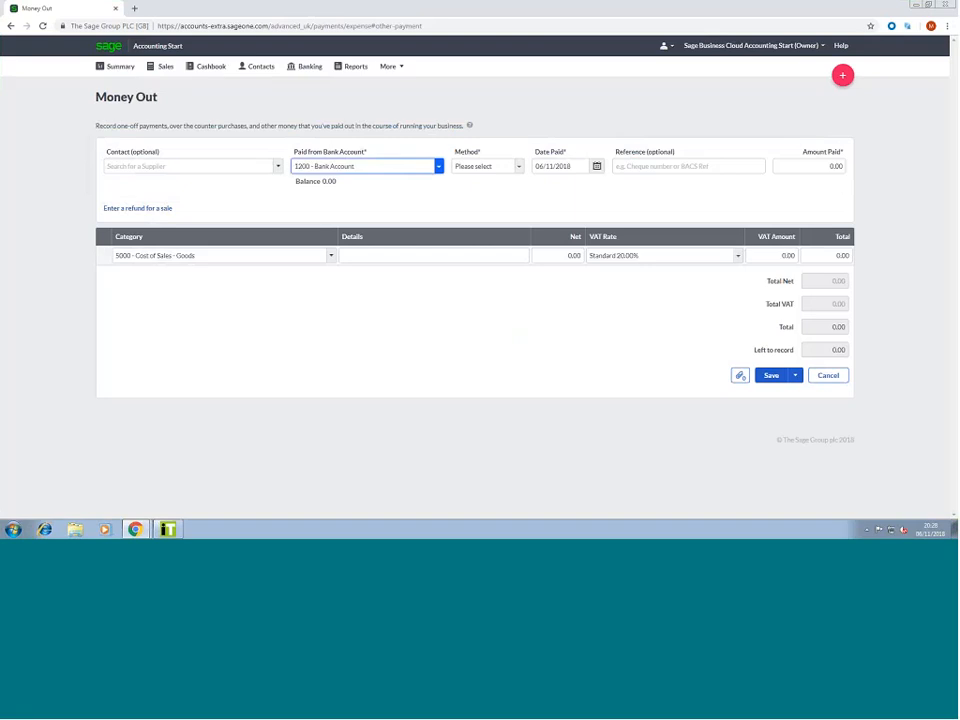
Enter reference Shopping and a 25.00 amount paid, then save the payment
click(655, 167)
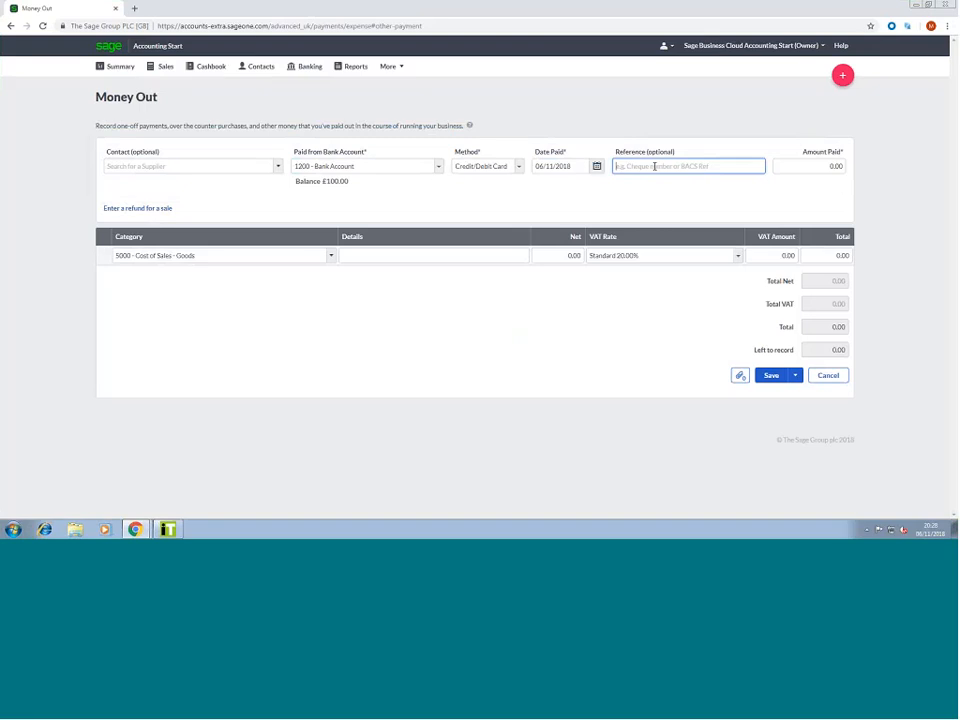
text(Shopping)
key(Tab)
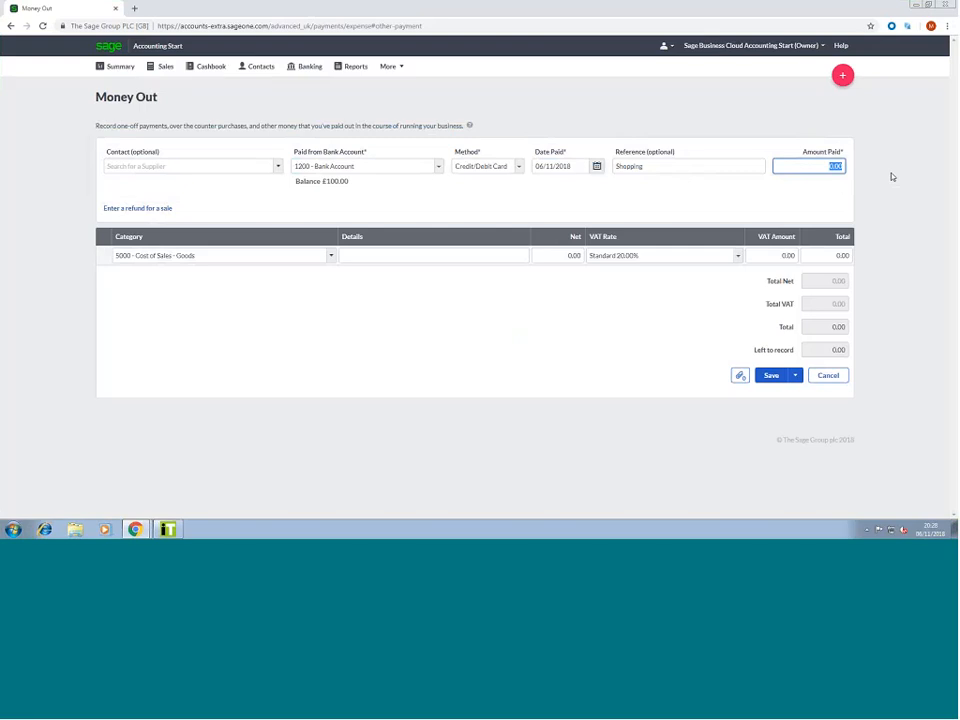
text(25)
click(318, 250)
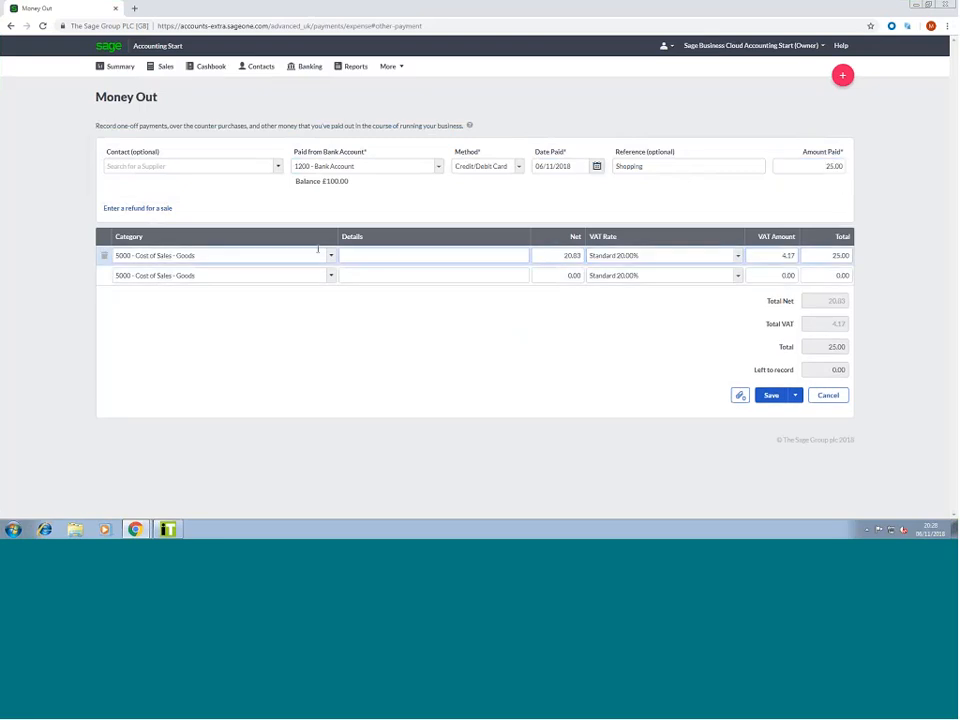
click(257, 255)
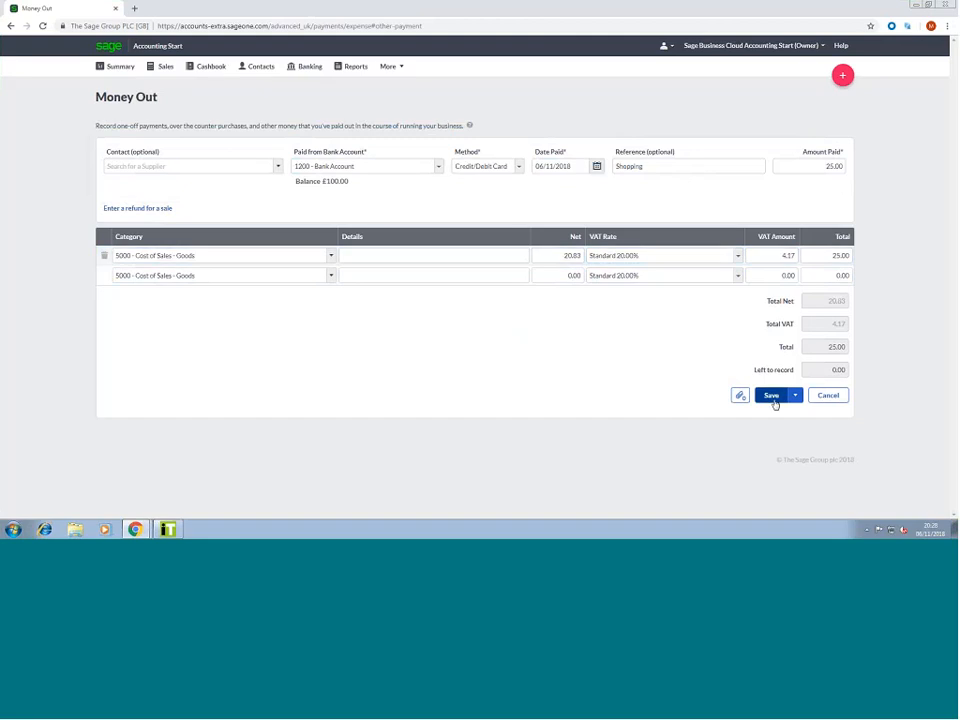
mouse_move(794, 399)
click(760, 397)
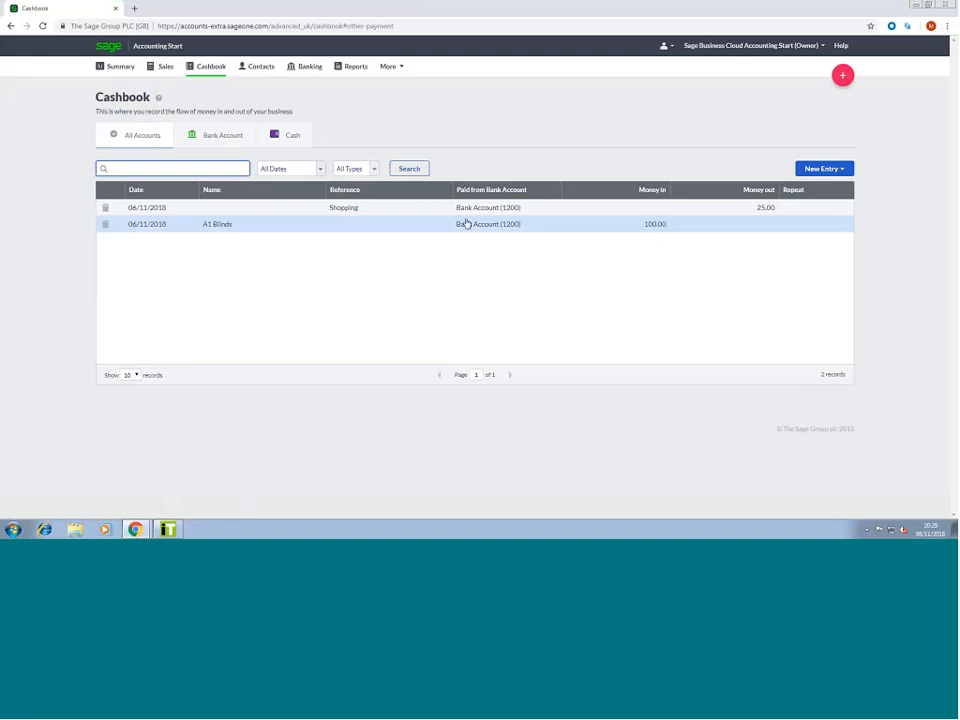
From Banking, open Bank Account (1200) and choose Reconcile from its options
click(117, 68)
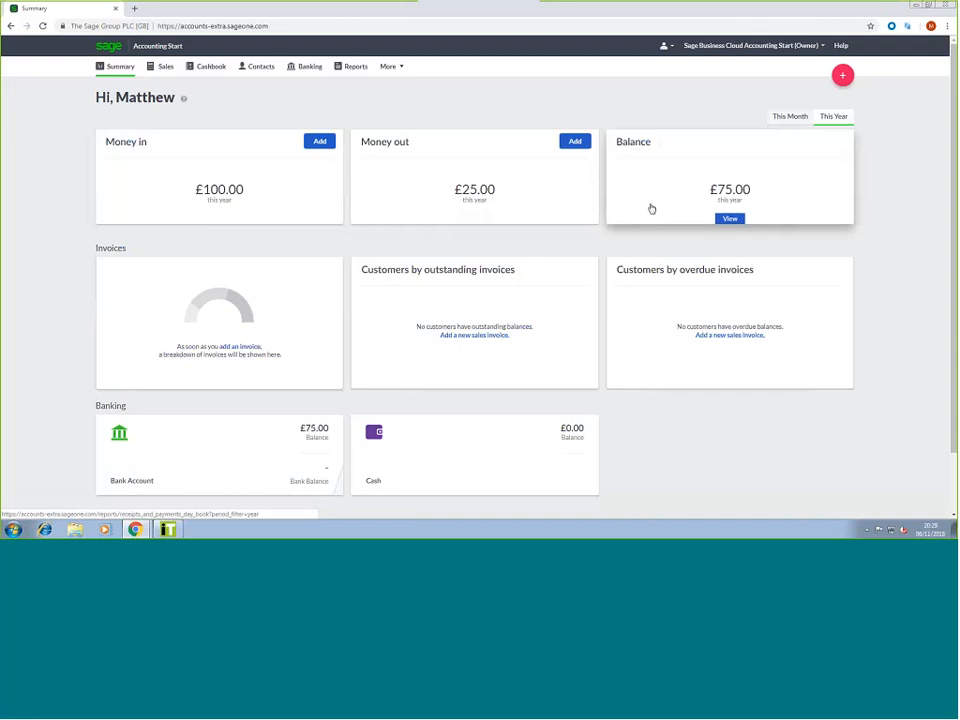
click(162, 67)
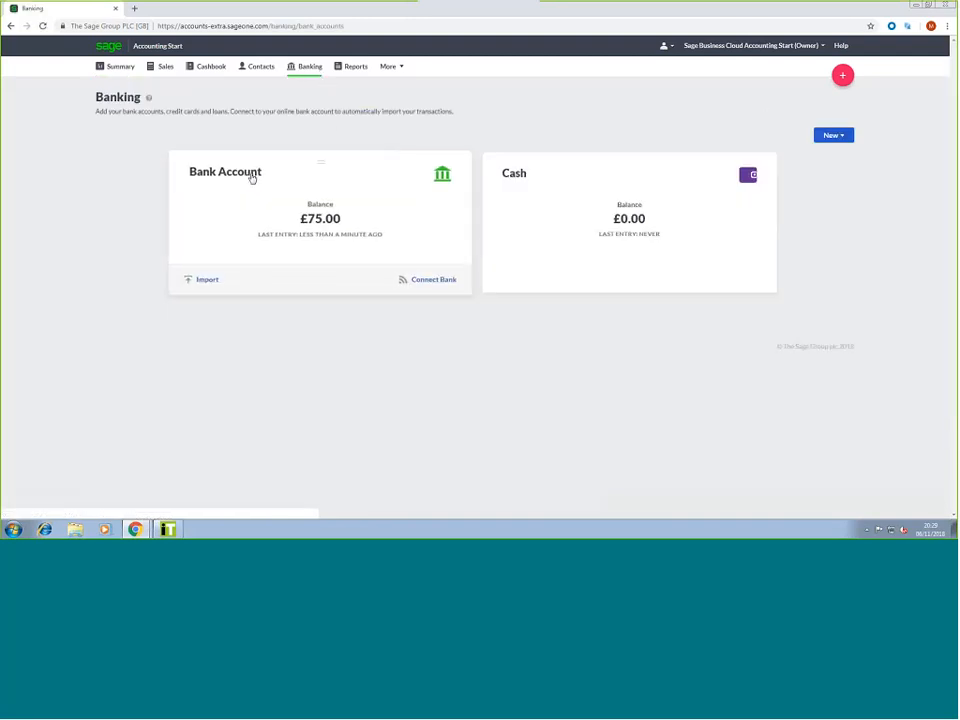
click(252, 178)
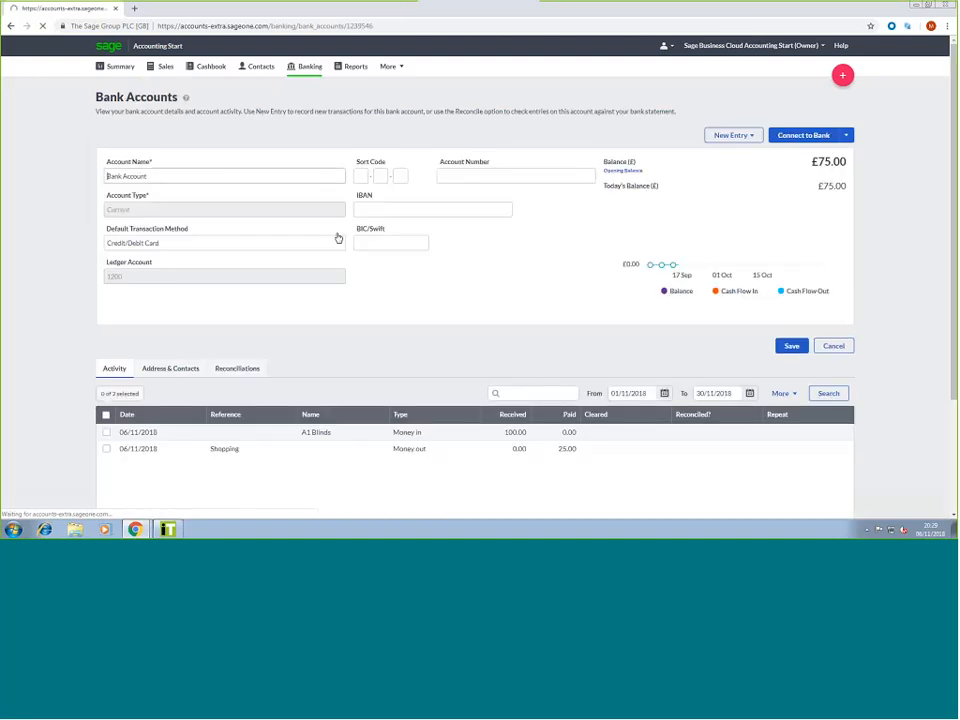
click(846, 136)
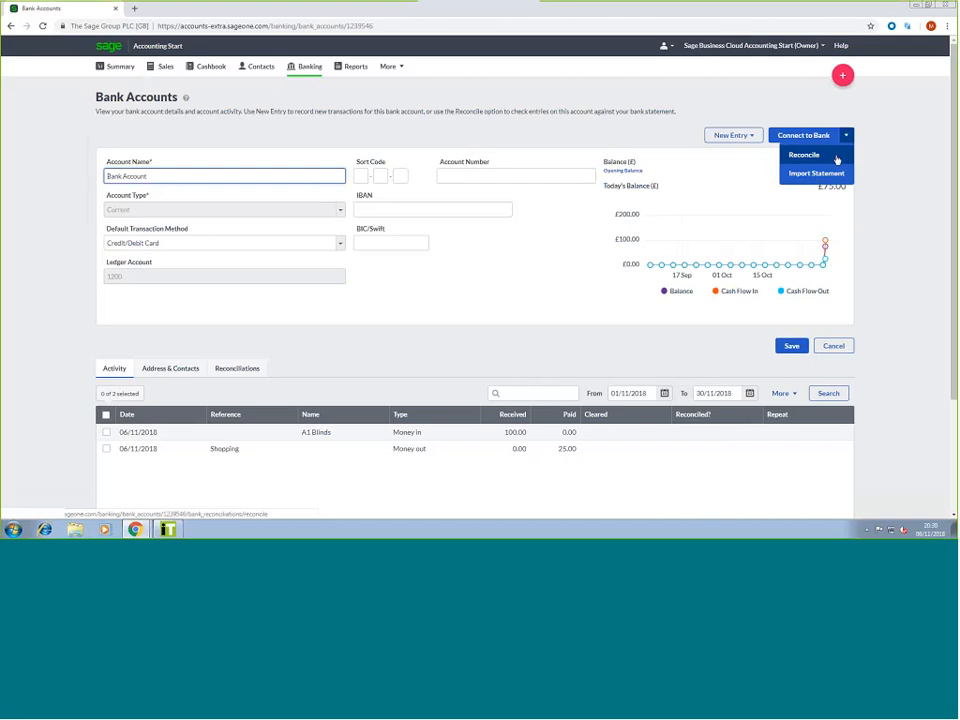
click(836, 158)
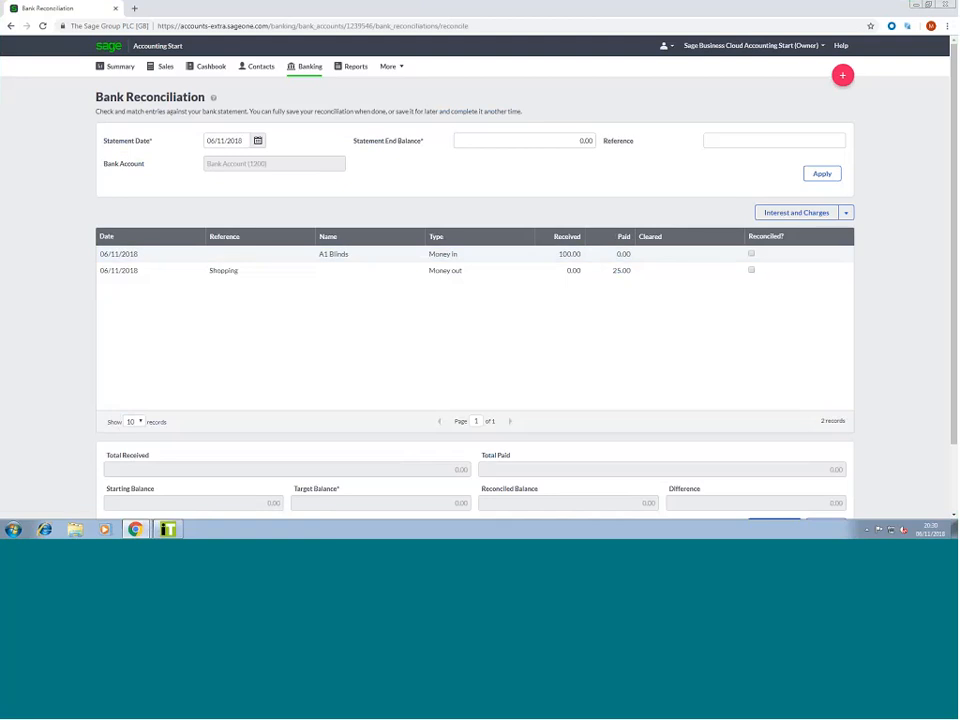
Enter a 75.00 statement end balance and reference Nov Bank Rec, then apply them
click(535, 139)
drag(535, 139, 599, 145)
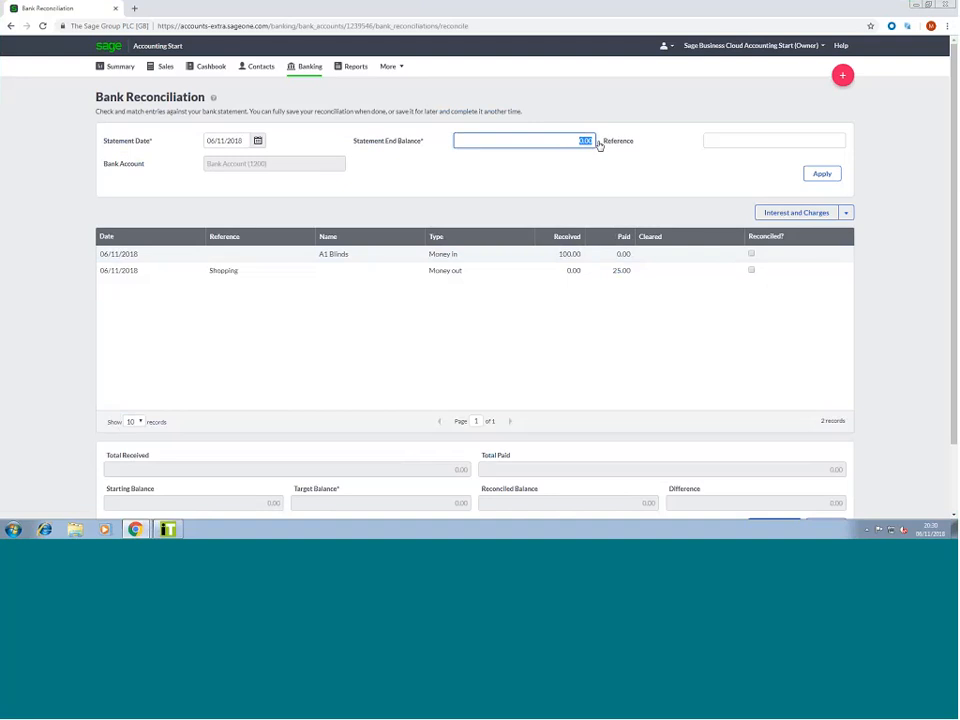
text(75)
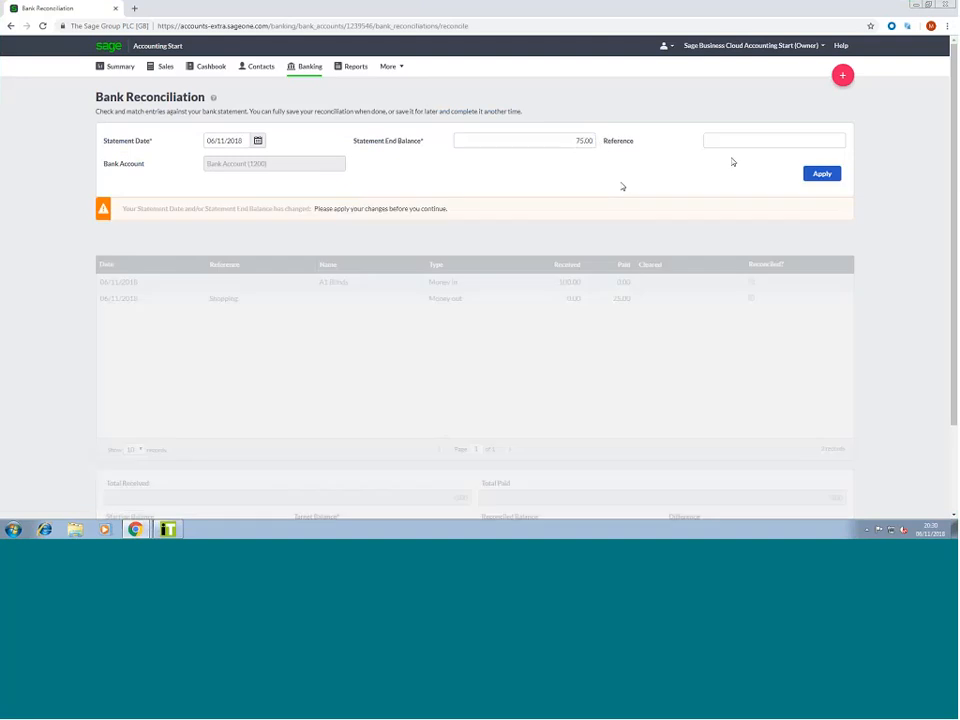
click(727, 145)
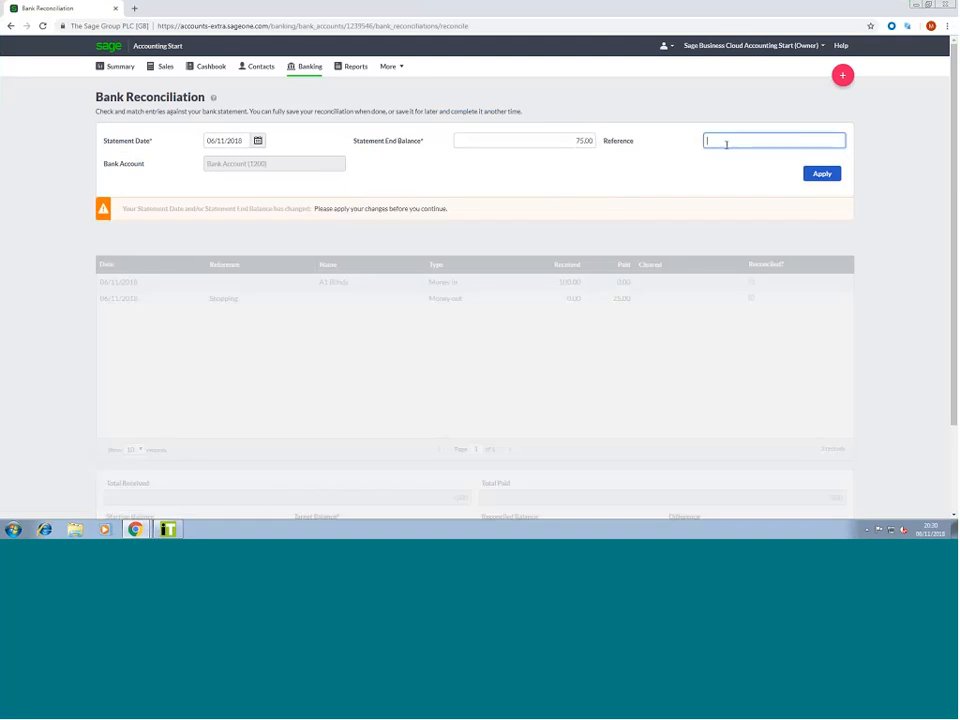
text(Nov 18)
text(ank Rec)
click(820, 174)
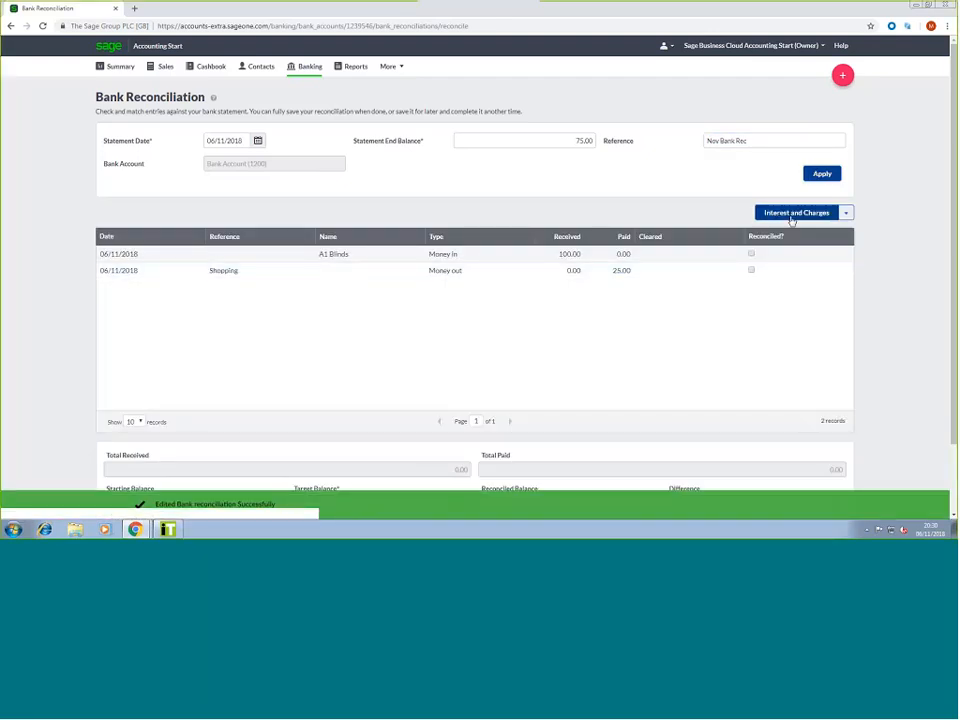
click(790, 215)
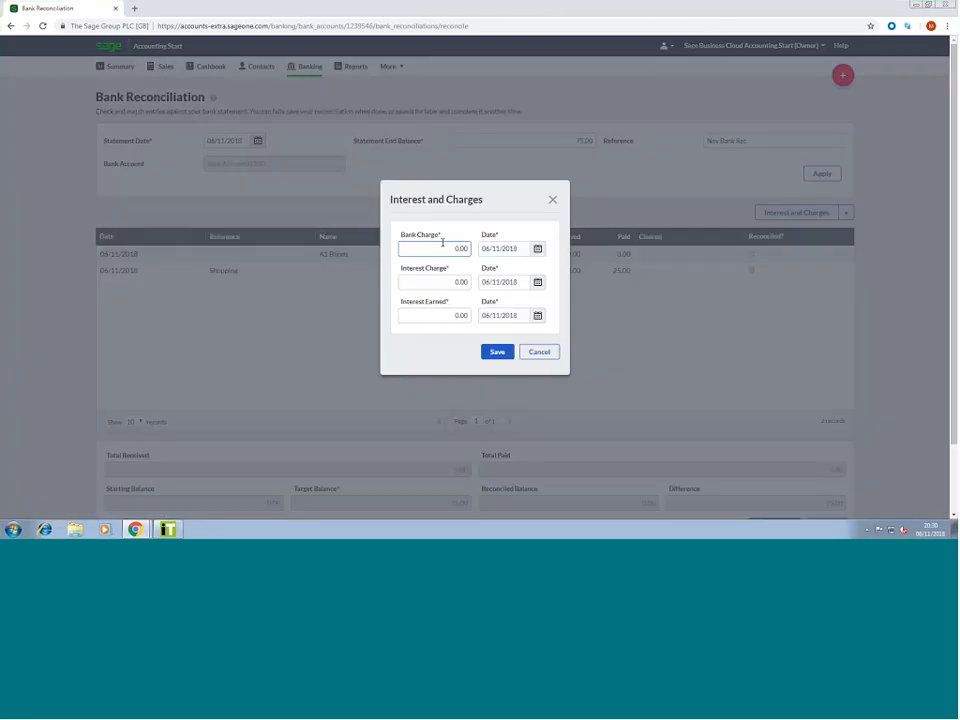
Cancel Interest and Charges without entering amounts, then show the reconcile-all options
click(458, 315)
click(540, 353)
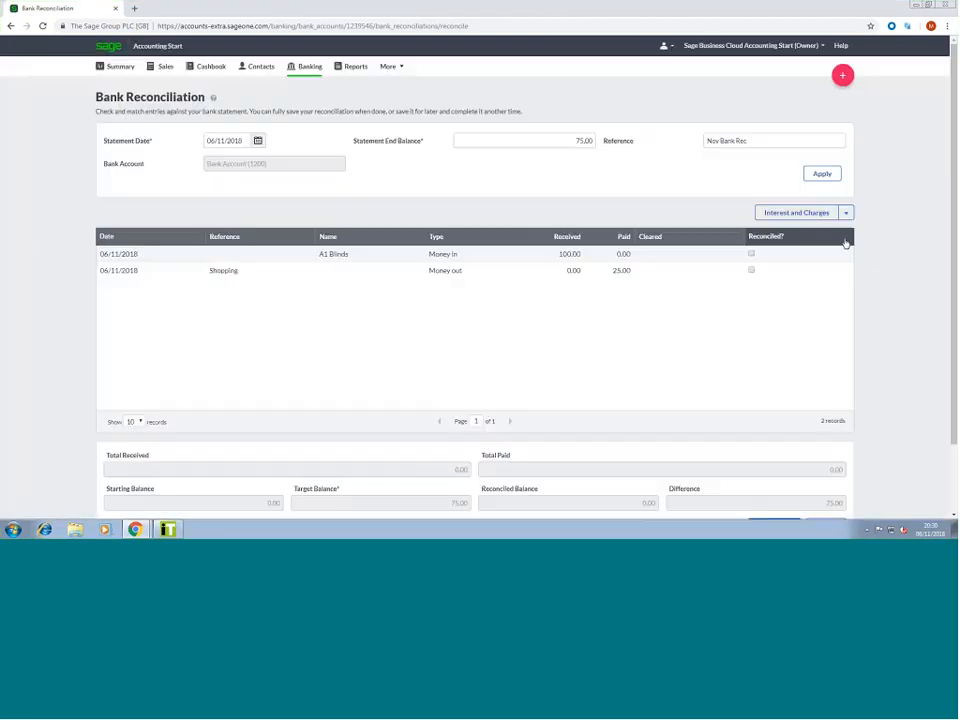
click(846, 212)
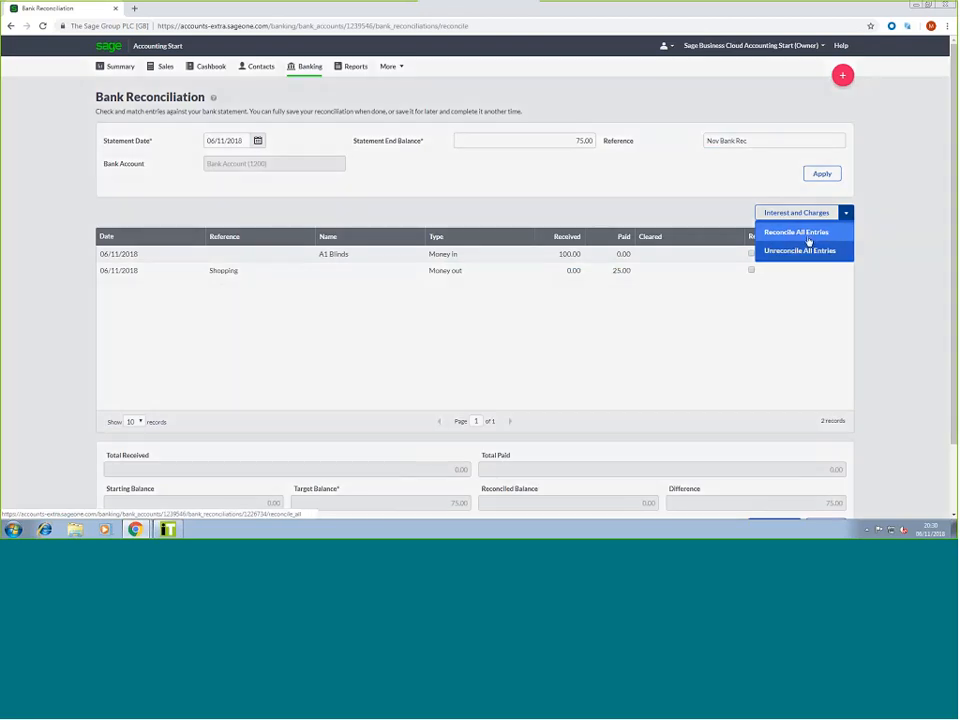
Reconcile all entries, confirm, and verify the difference shows 0.00
click(809, 239)
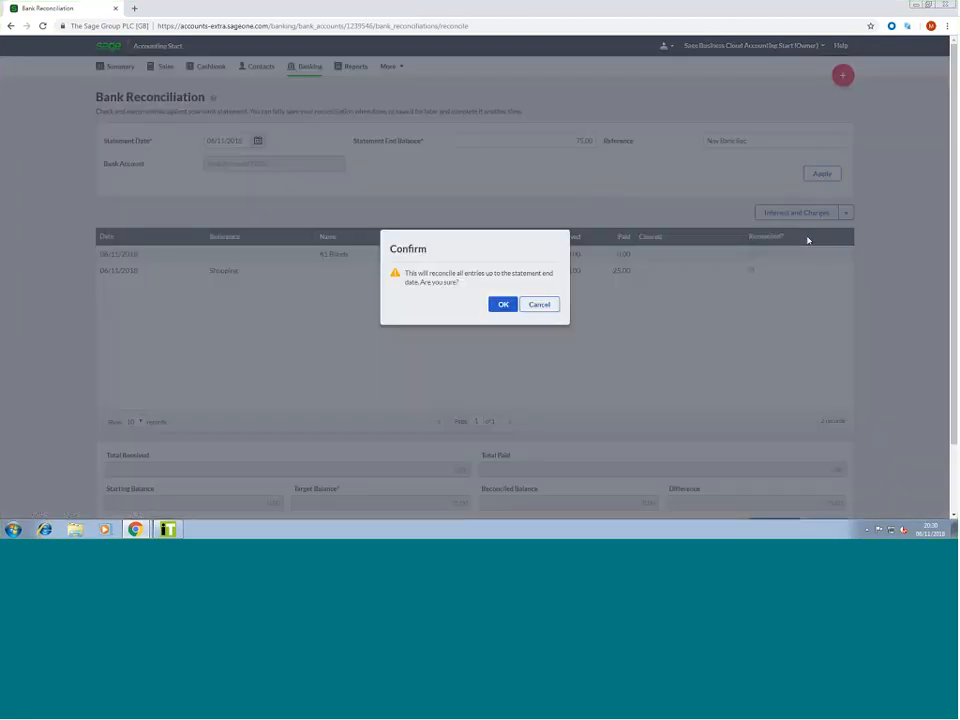
click(502, 304)
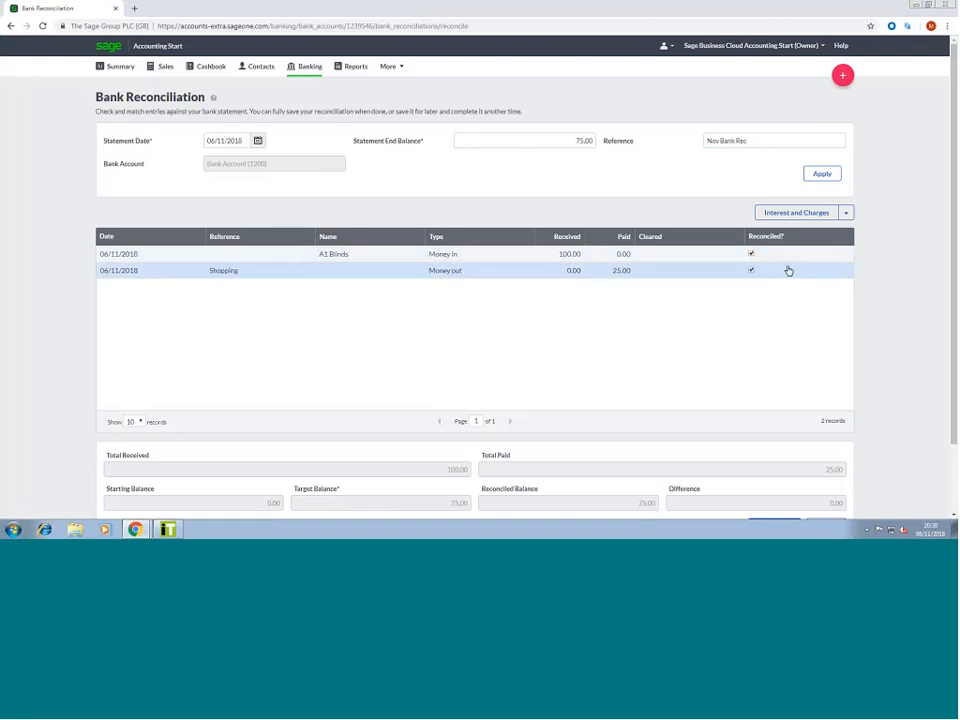
scroll(411, 364, down, 2)
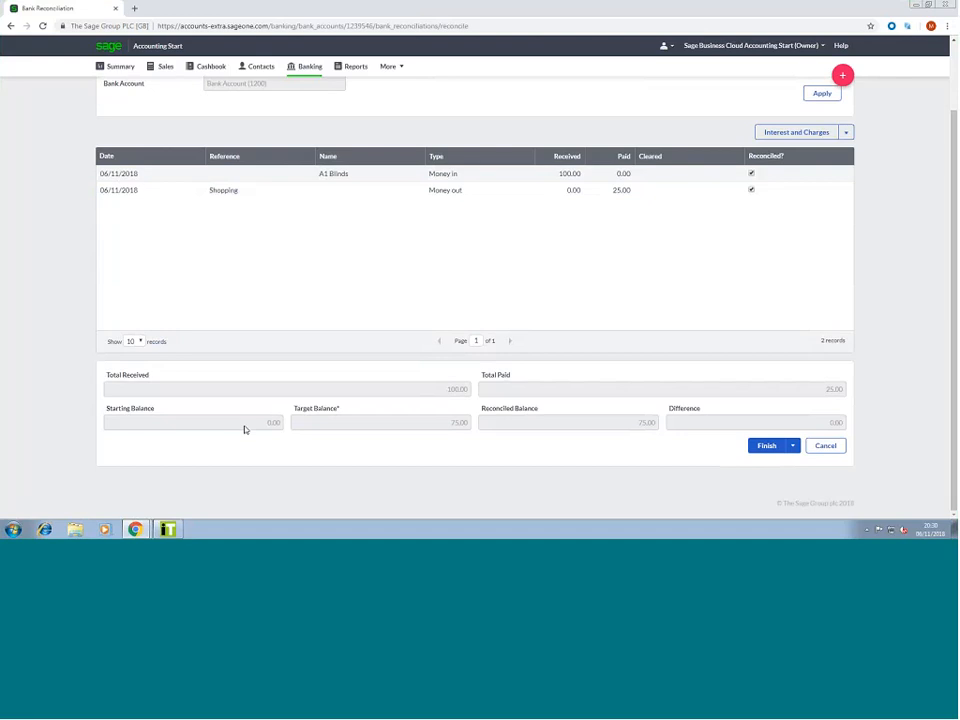
scroll(471, 349, up, 2)
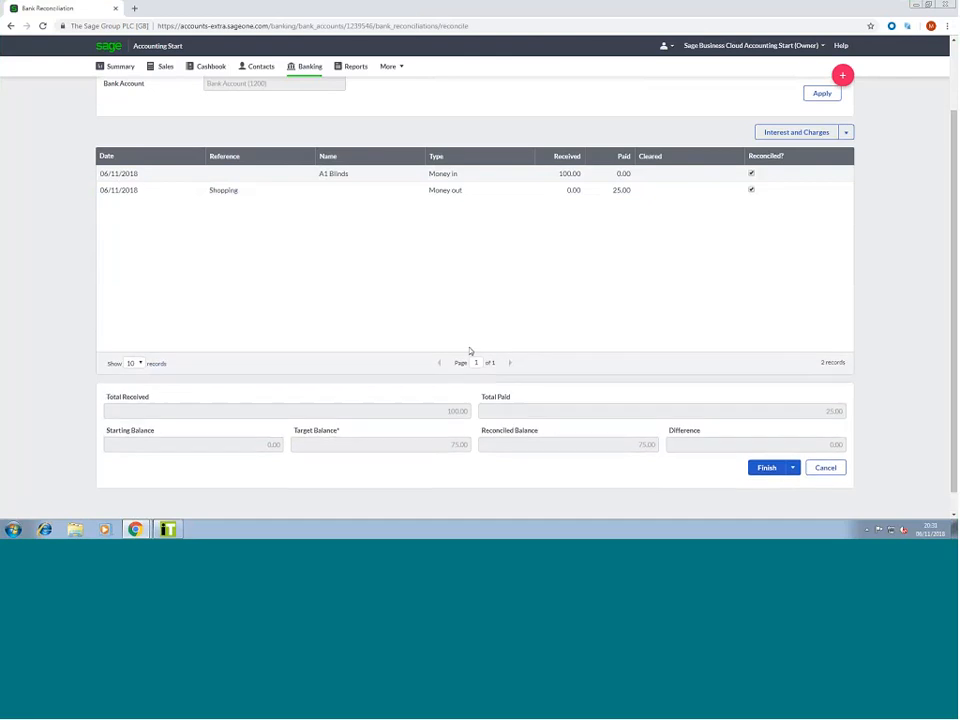
scroll(515, 172, down, 1)
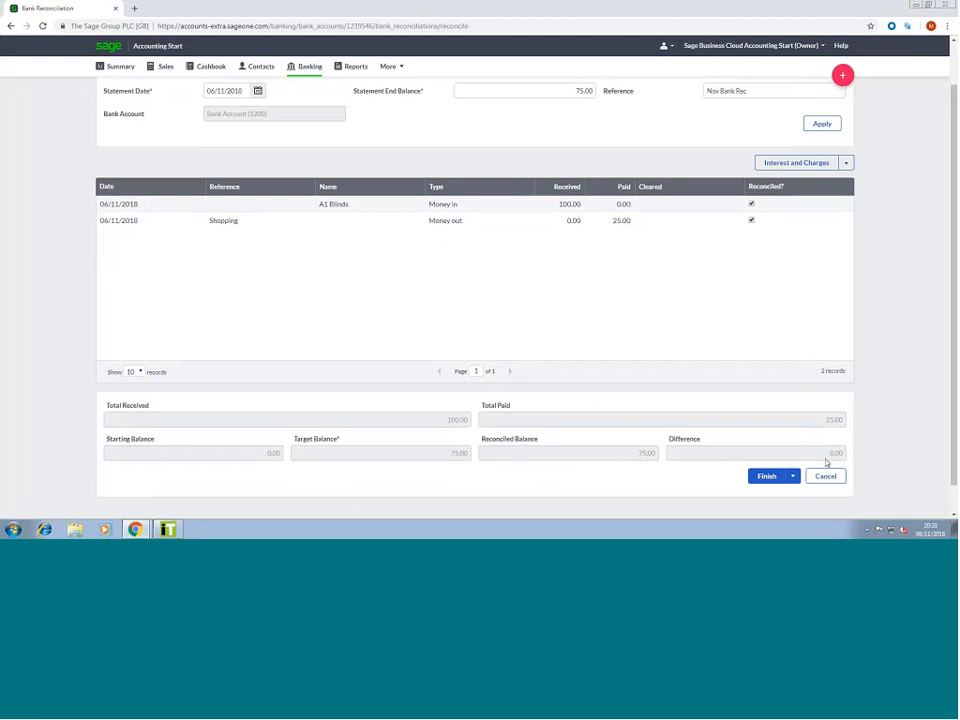
drag(827, 455, 845, 459)
click(881, 446)
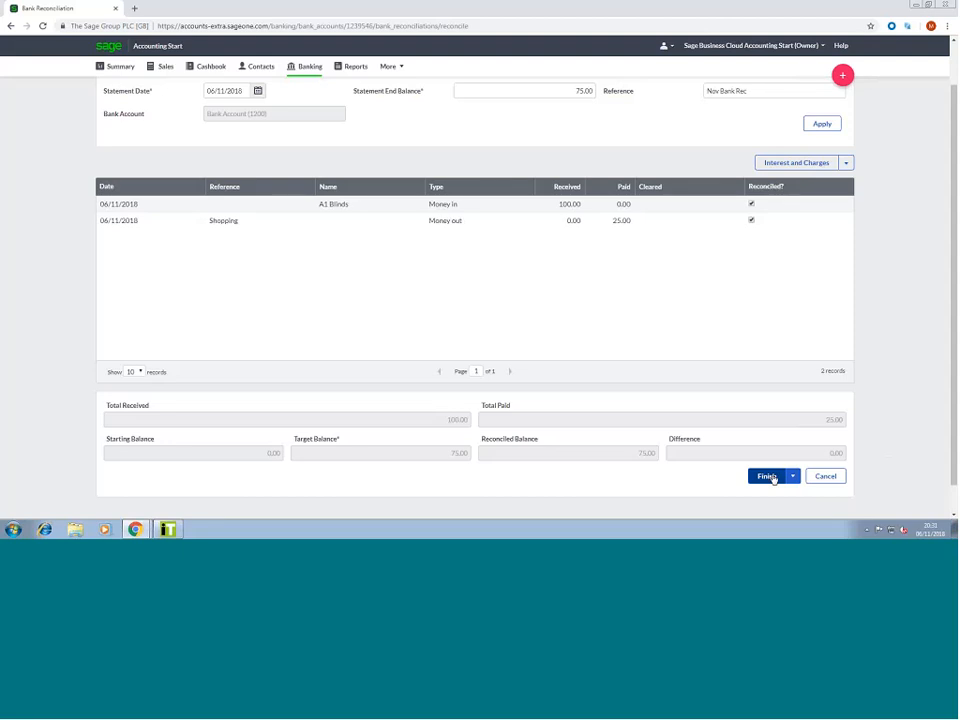
mouse_move(792, 477)
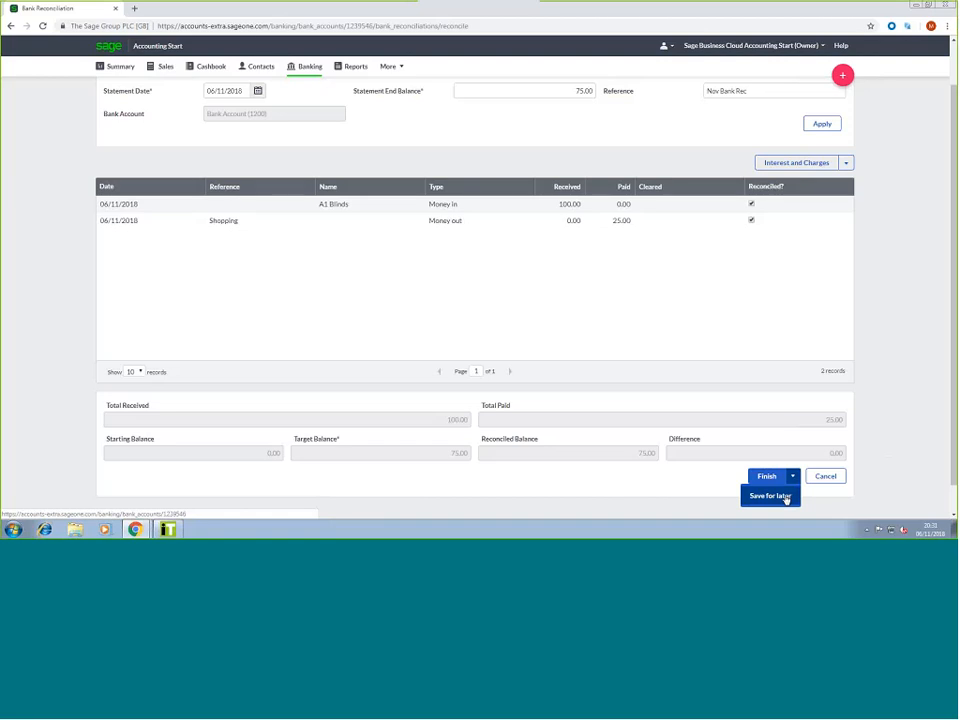
Save the reconciliation, reopen Nov Bank Rec under Bank Account's Reconciliations, then return to Banking
click(769, 479)
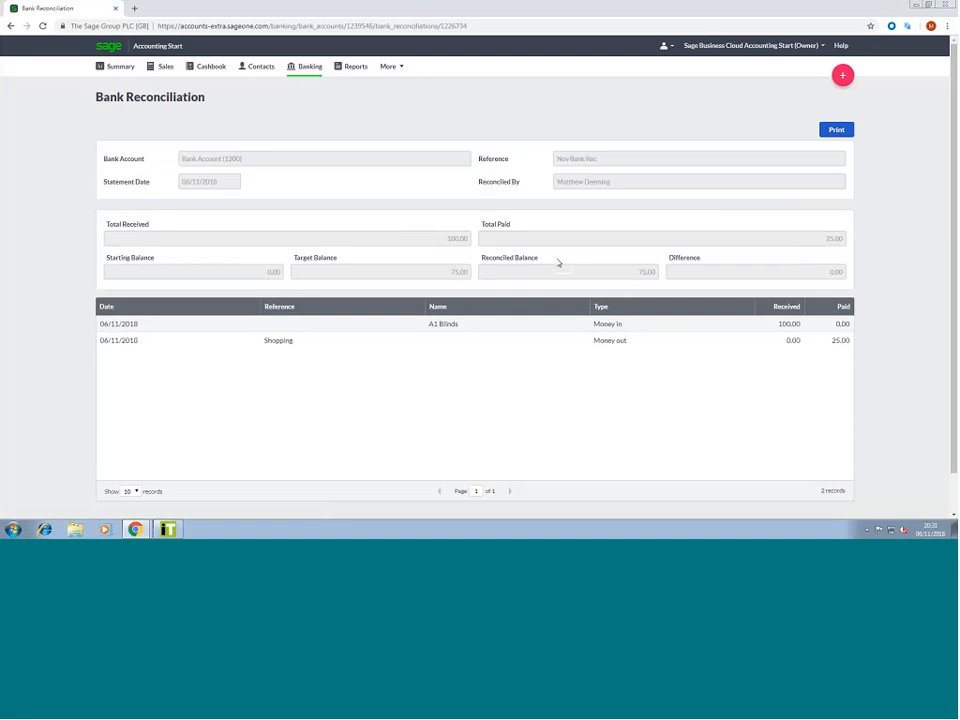
click(309, 70)
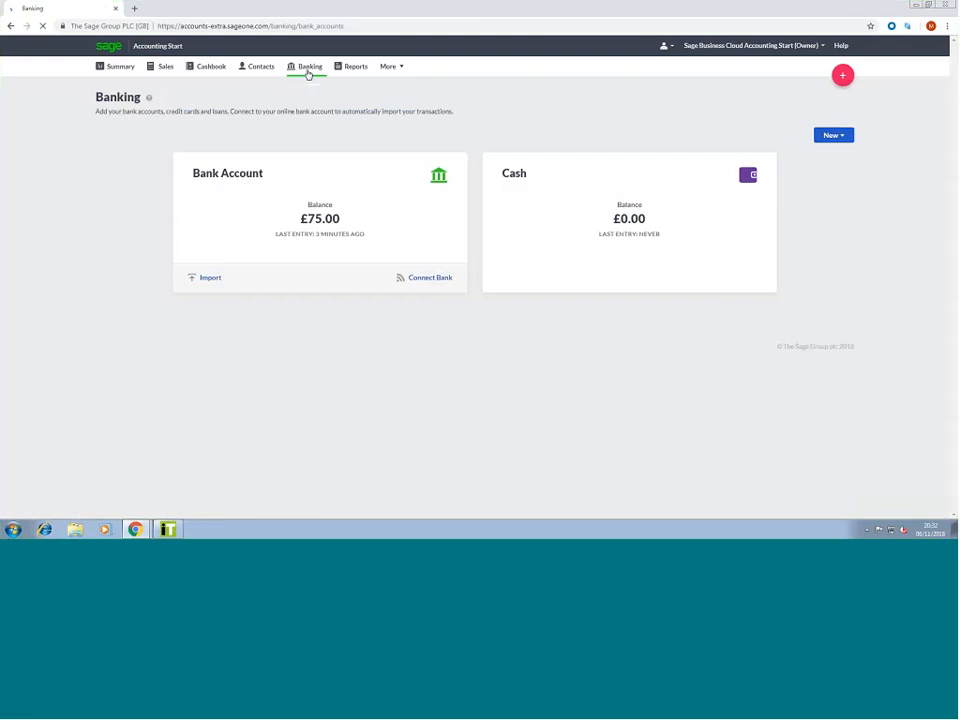
click(247, 175)
click(236, 370)
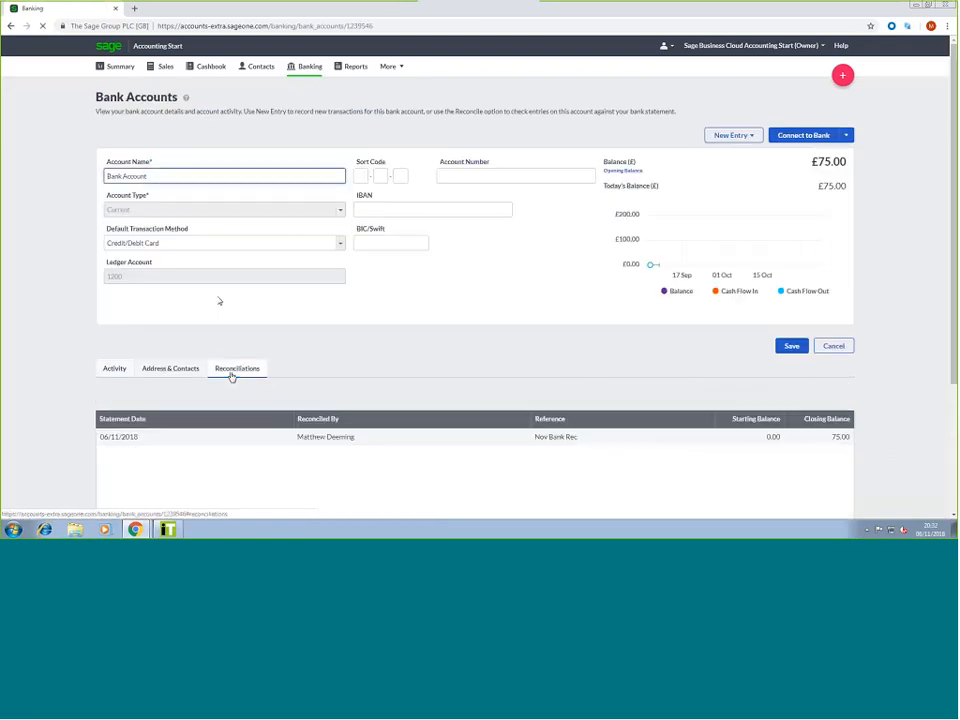
scroll(313, 379, down, 2)
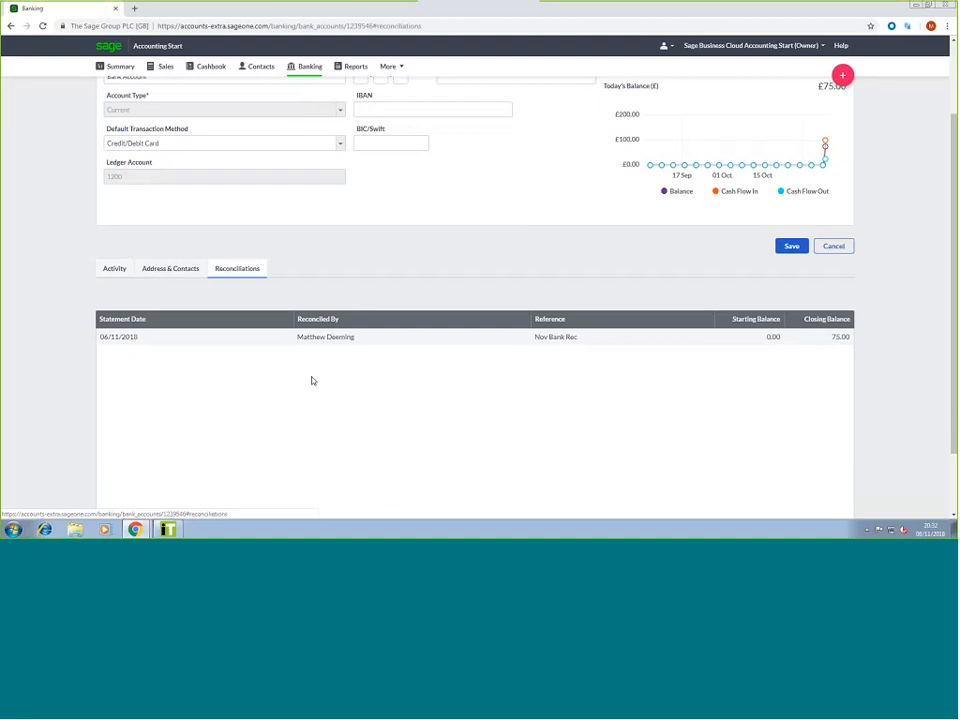
click(463, 338)
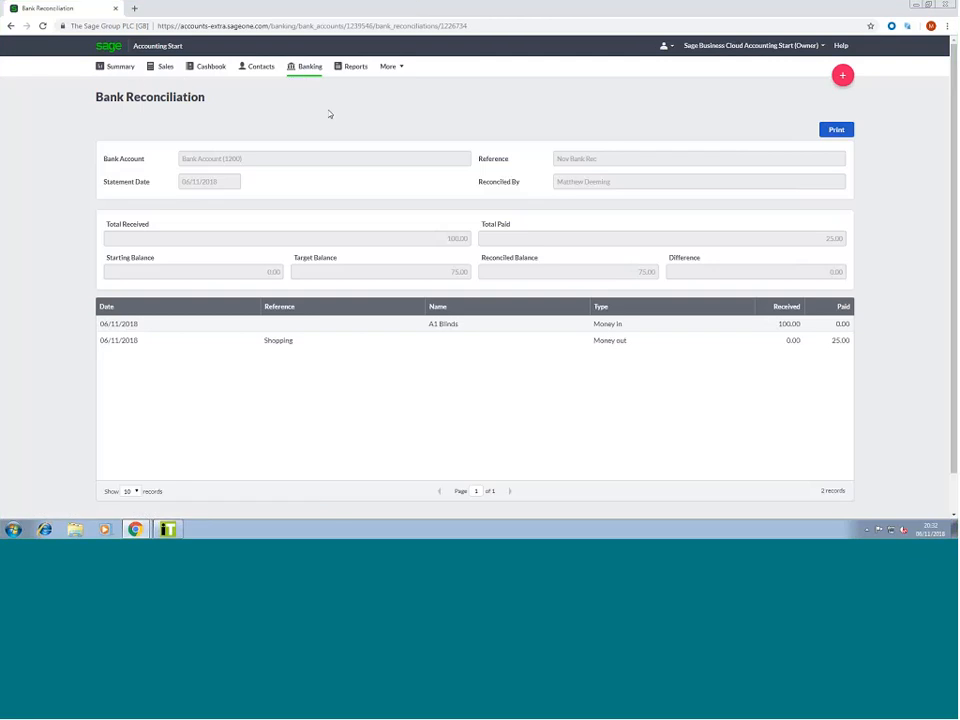
click(313, 78)
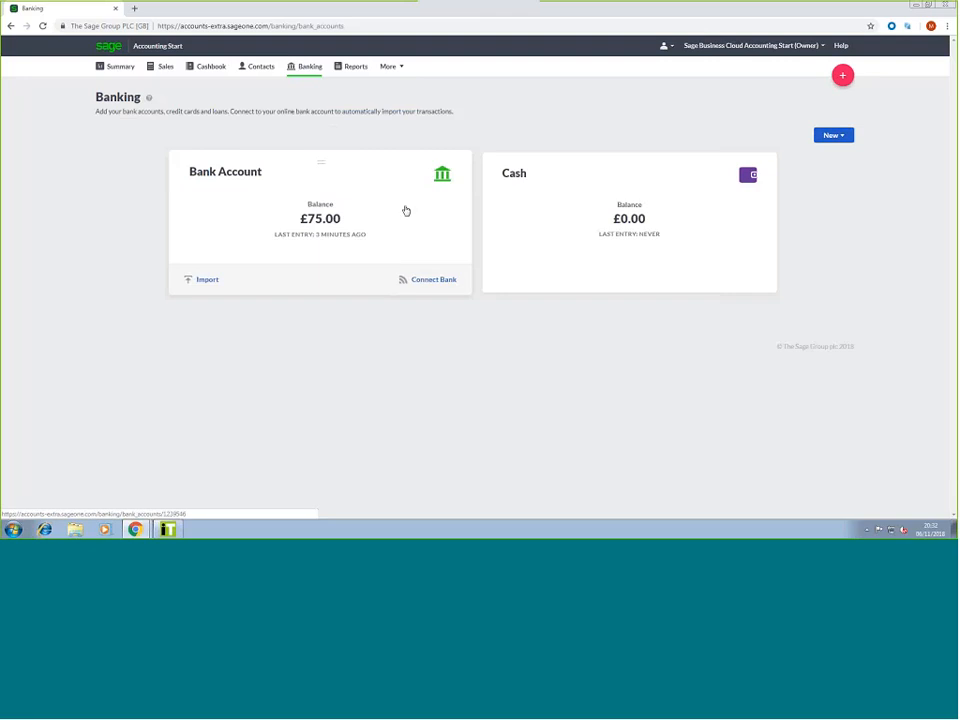
Start a new VAT return with a period start date of 01/10/2018
click(388, 72)
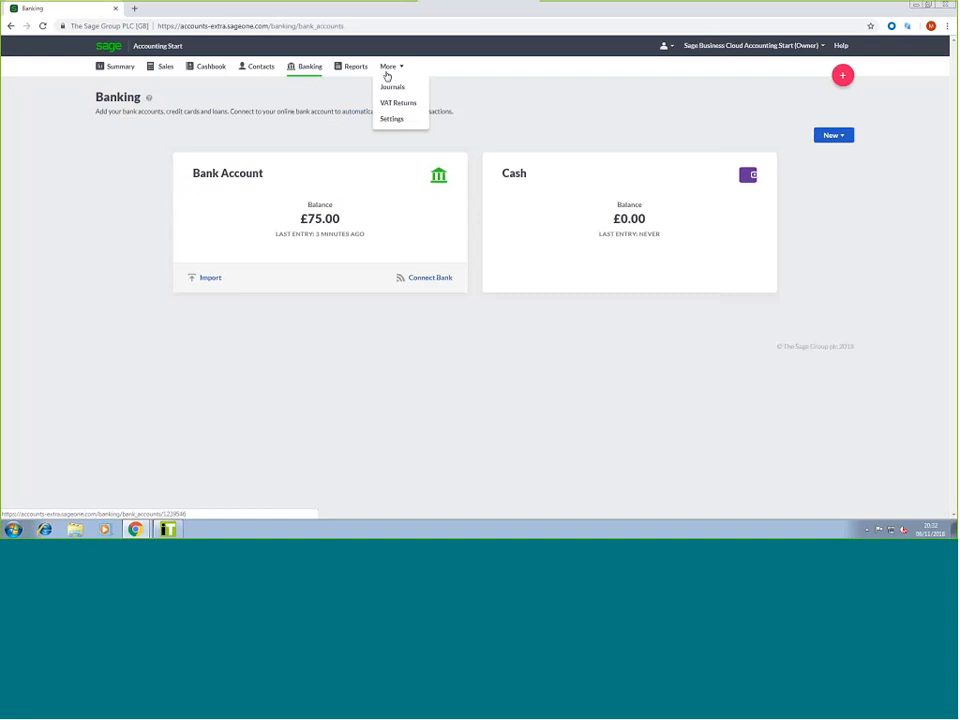
click(397, 104)
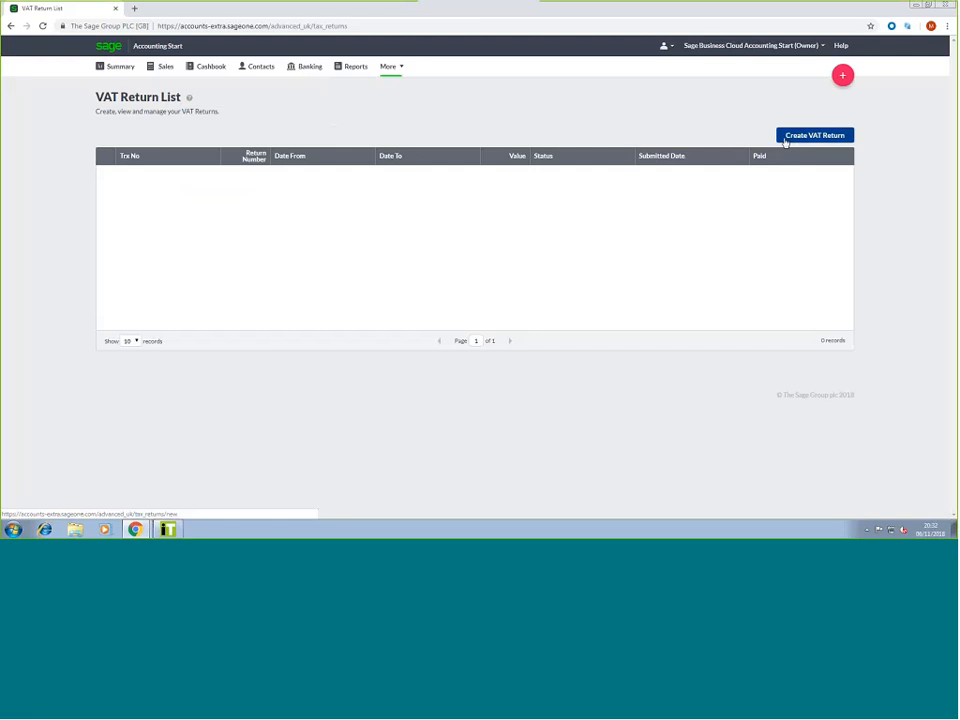
click(786, 141)
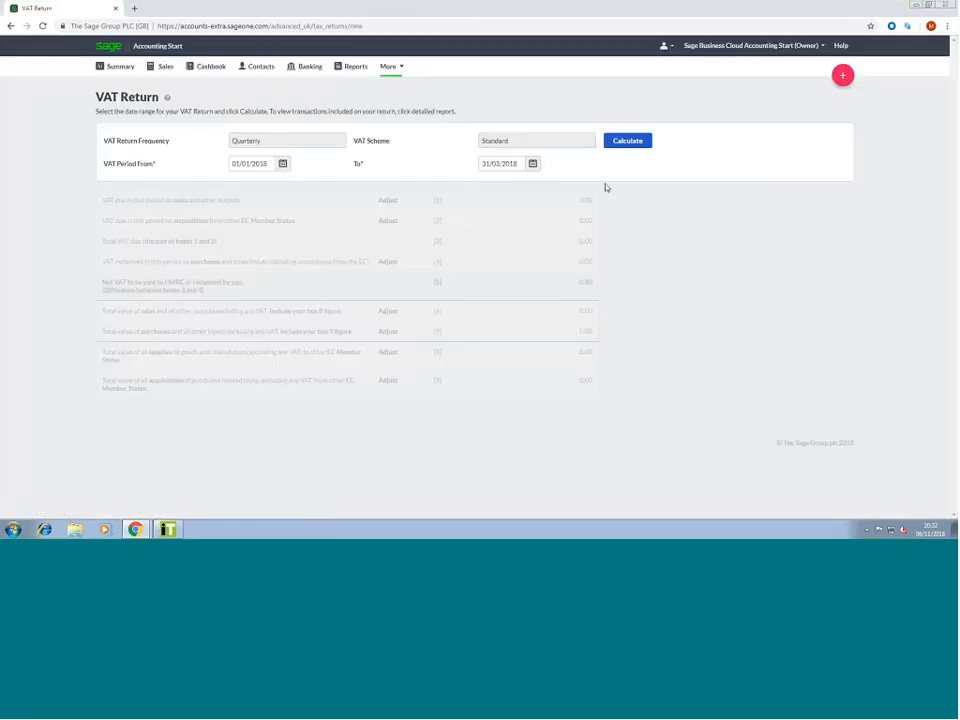
click(283, 164)
click(369, 182)
click(369, 182)
click(369, 182)
click(369, 182)
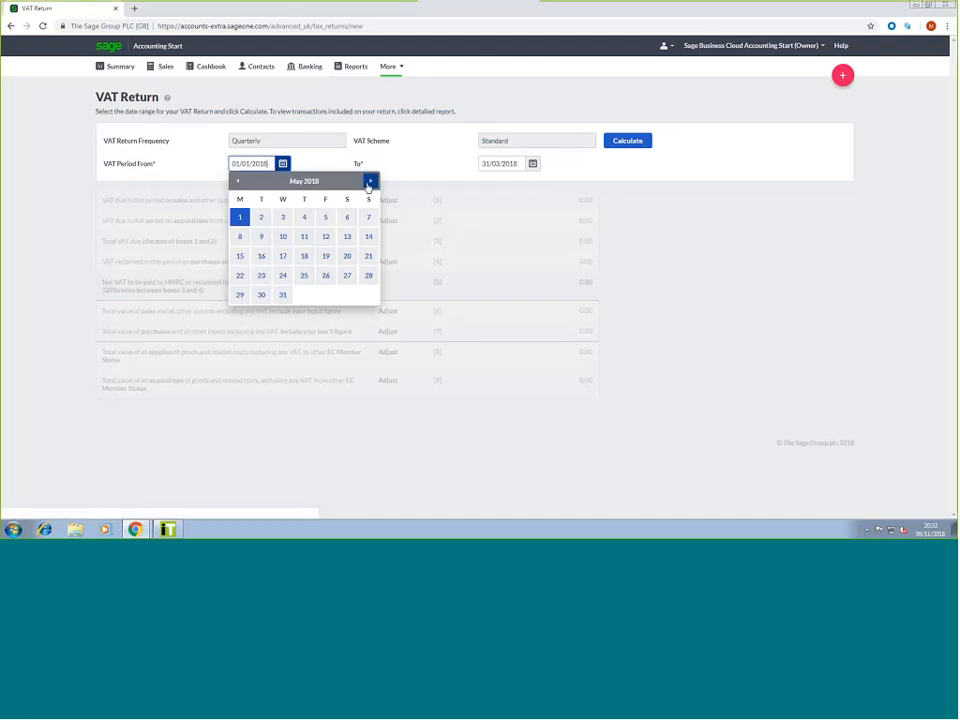
click(369, 184)
click(369, 184)
click(369, 184)
click(369, 184)
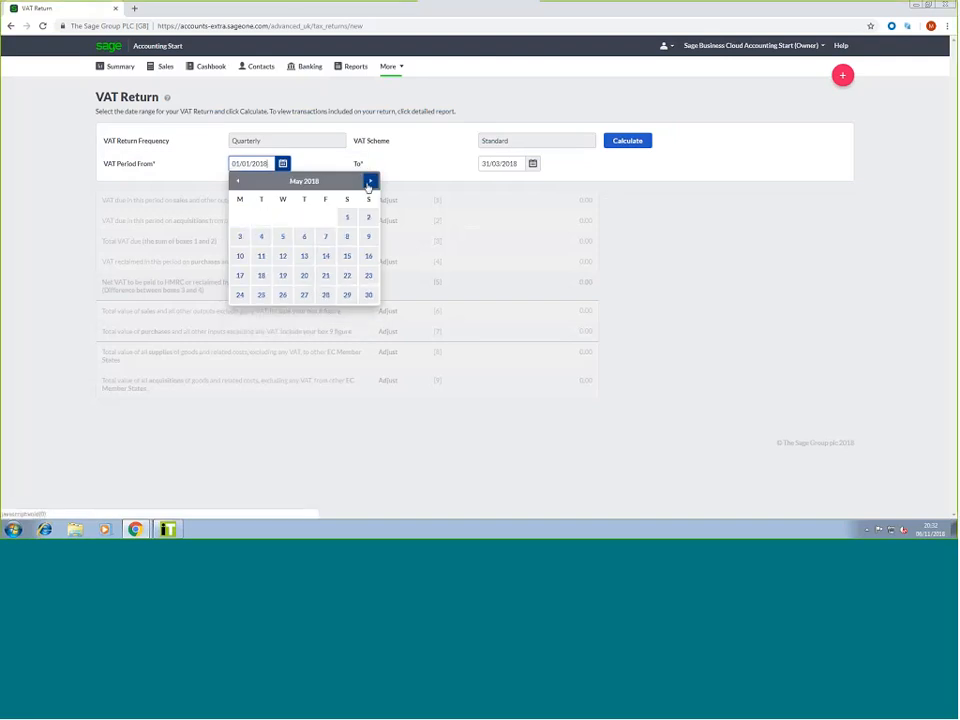
click(369, 184)
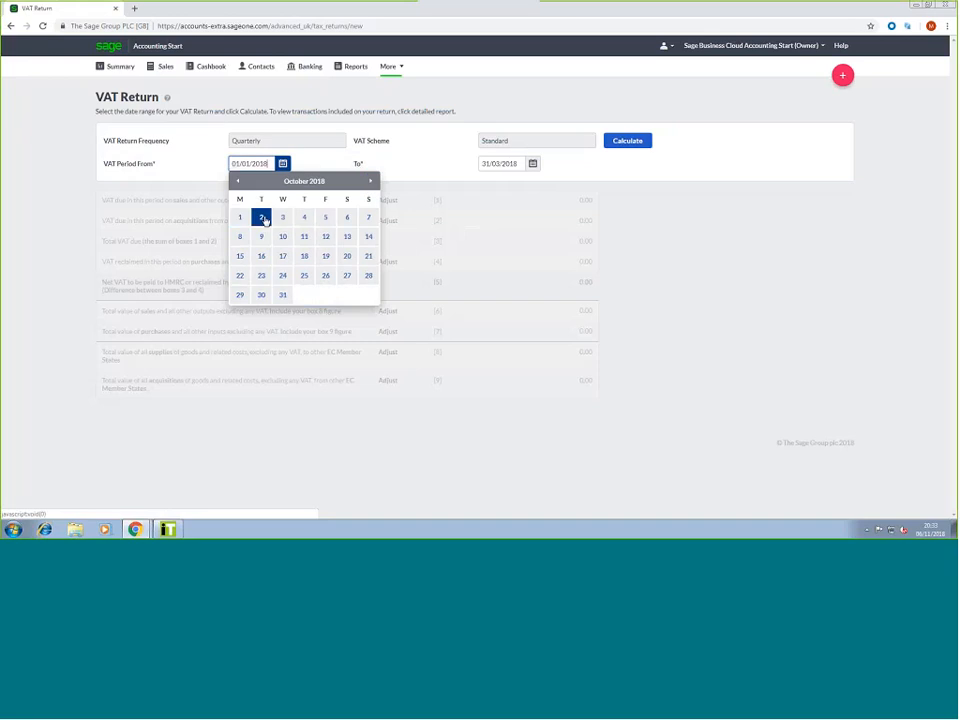
click(240, 217)
Set the period end to 31/12/2018 and calculate the return
click(533, 163)
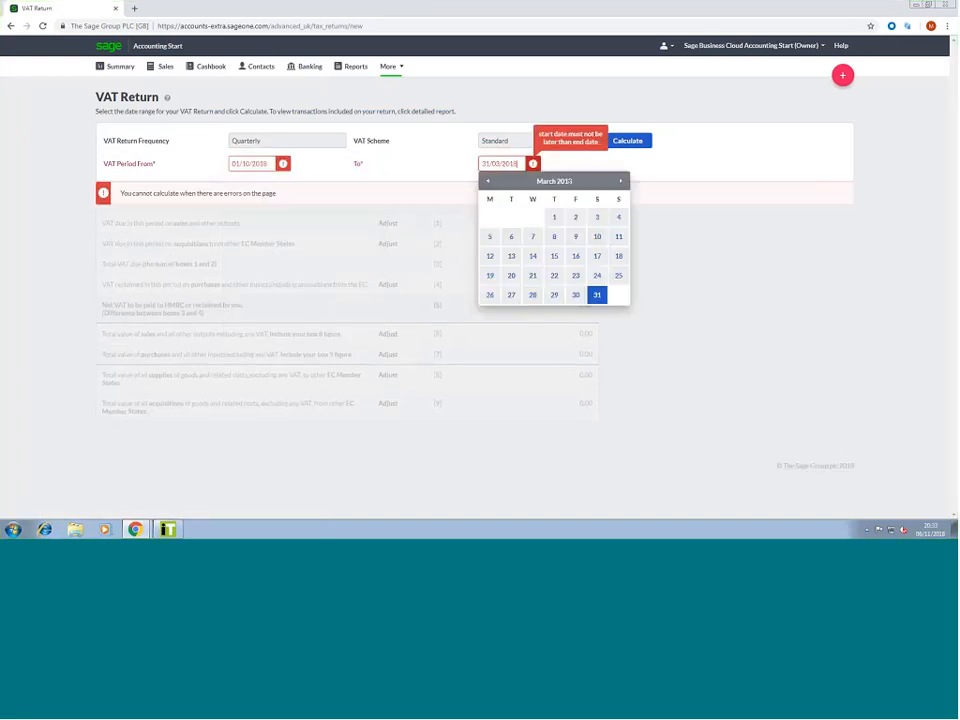
click(620, 181)
click(620, 181)
click(620, 181)
click(620, 181)
click(620, 181)
click(620, 181)
click(620, 181)
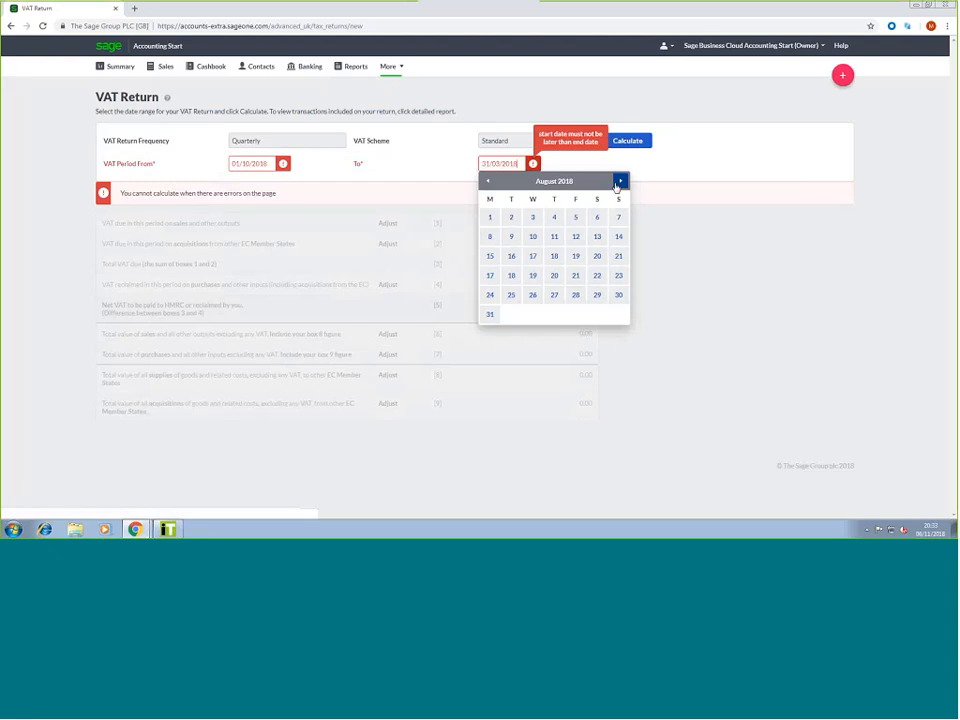
click(620, 181)
click(620, 181)
click(490, 314)
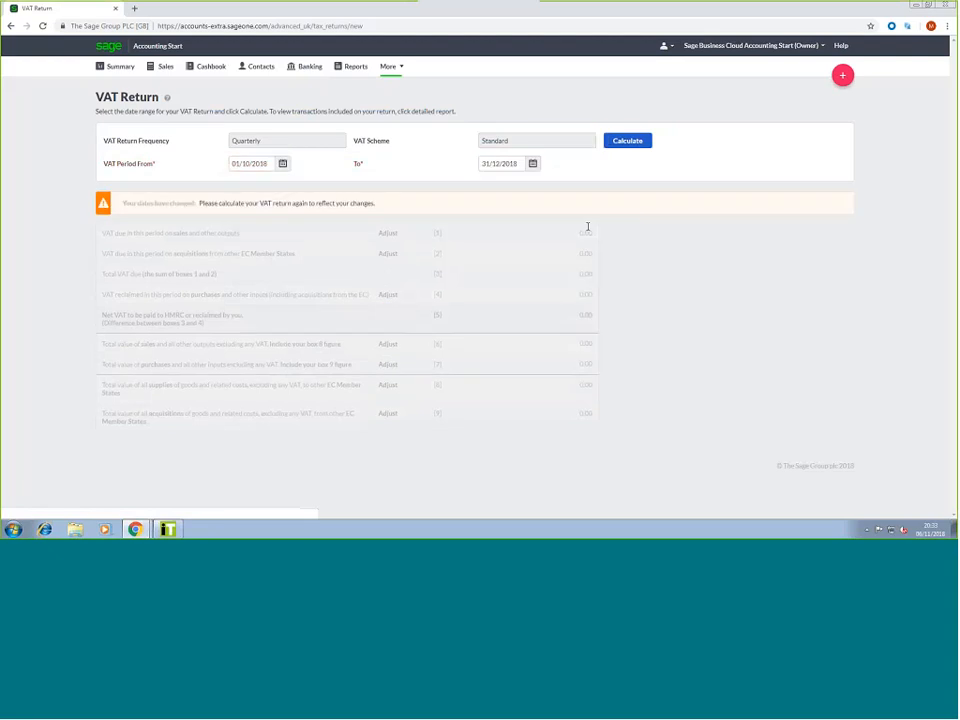
click(631, 146)
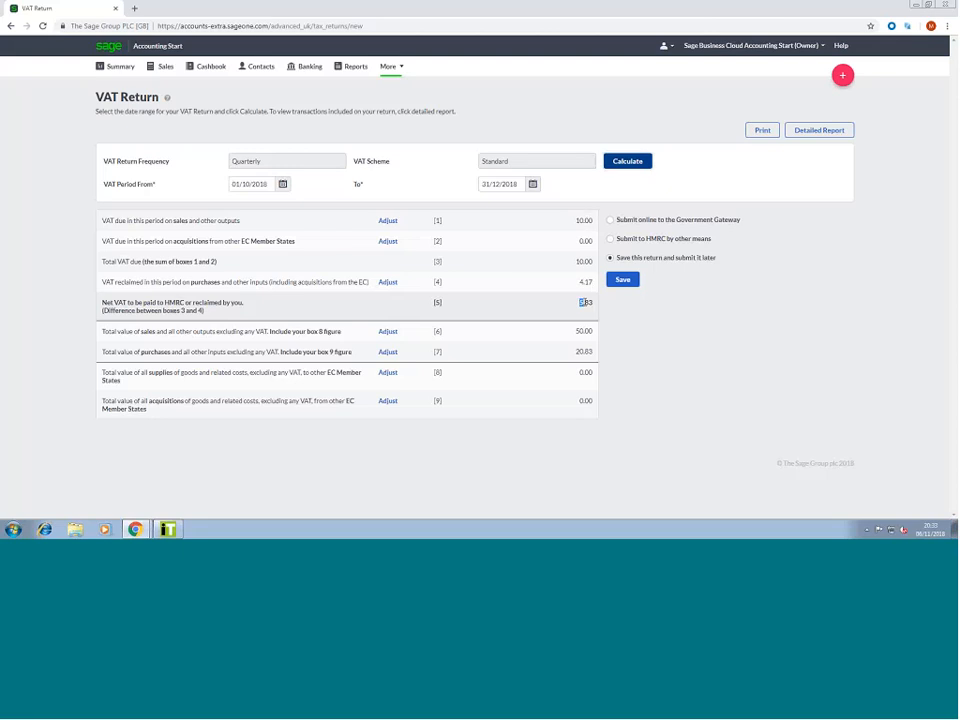
Pick 'Save this return and submit it later' for the October–December 2018 VAT return and save the draft
click(622, 320)
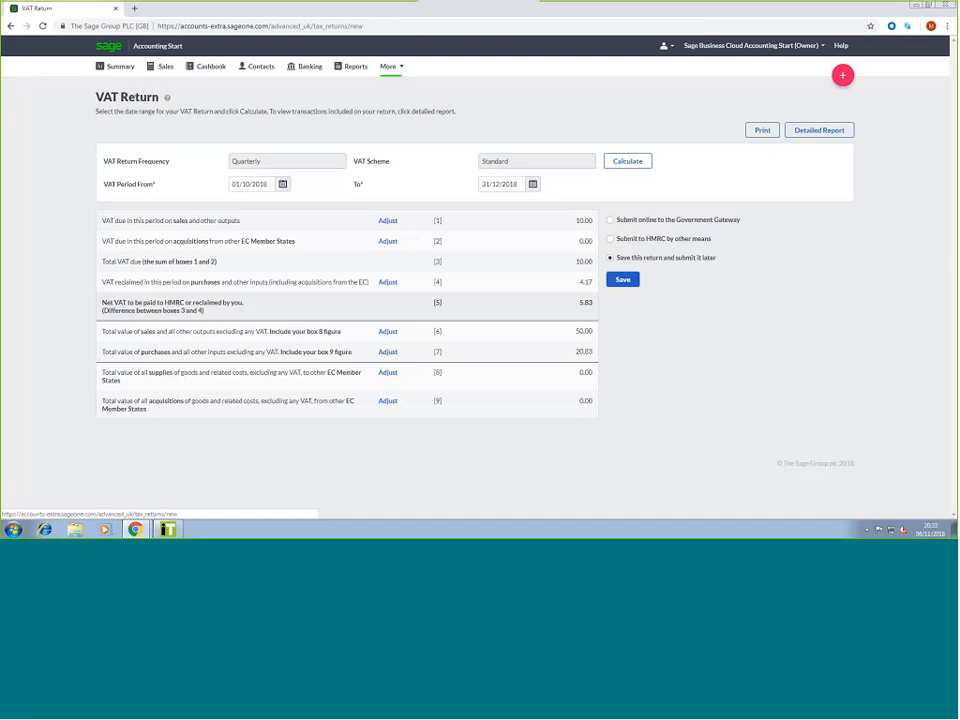
click(770, 135)
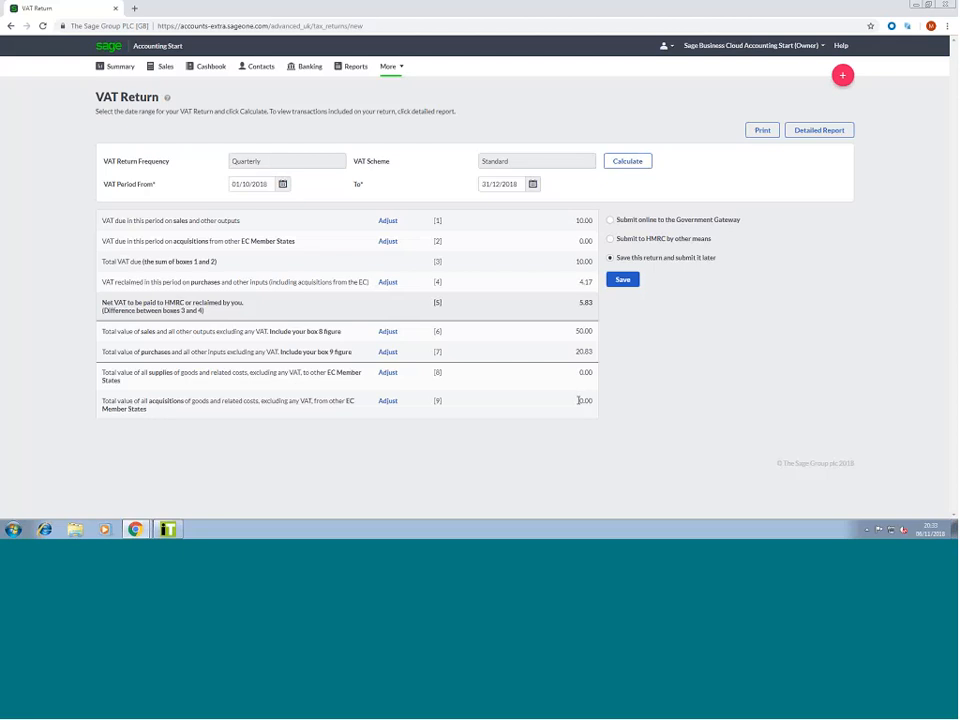
click(611, 221)
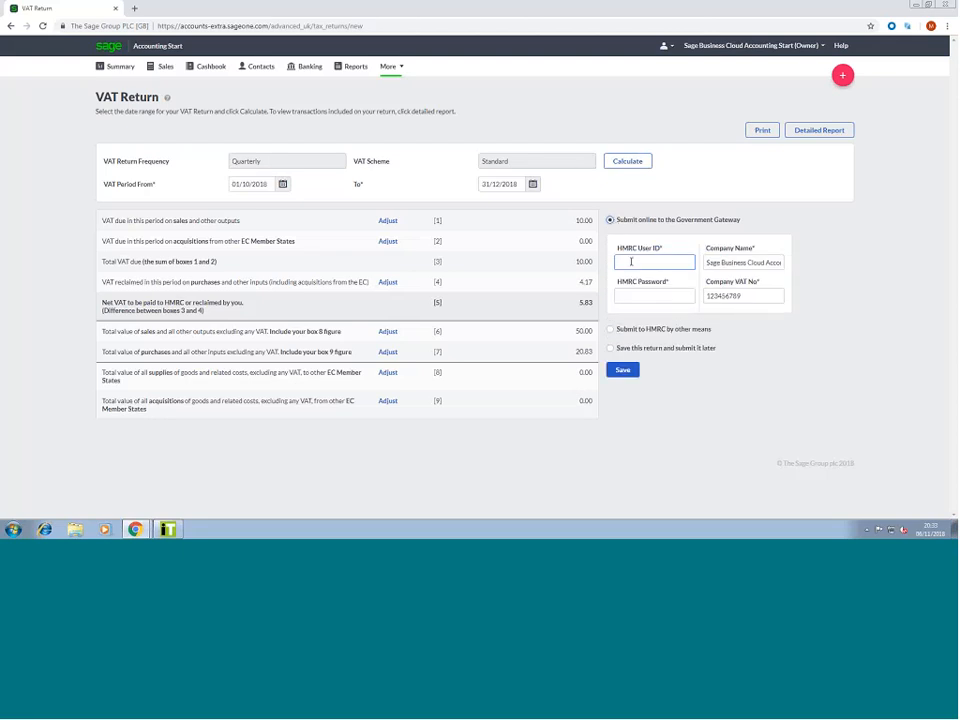
click(639, 293)
click(614, 329)
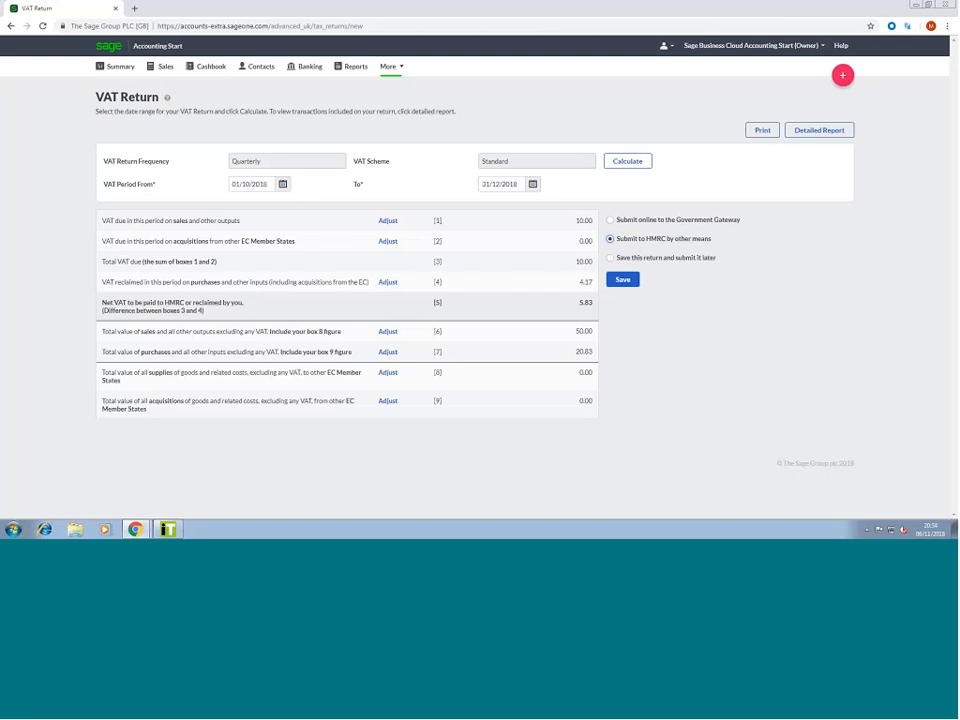
click(609, 259)
click(624, 283)
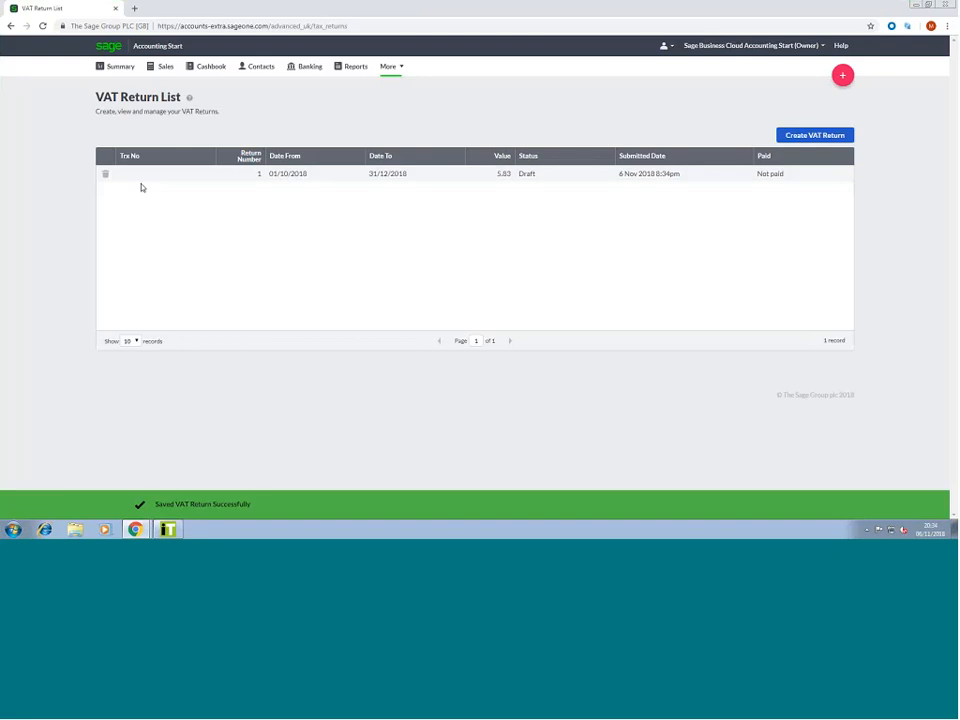
Open the saved draft VAT return, then go to More > Settings and leave the page
click(293, 177)
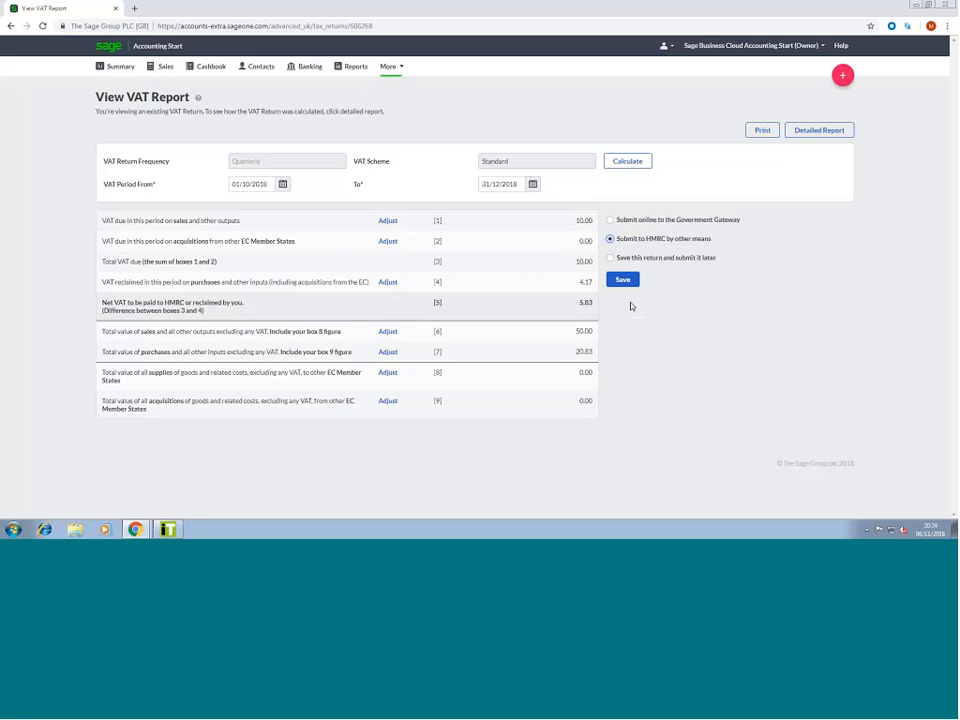
click(390, 68)
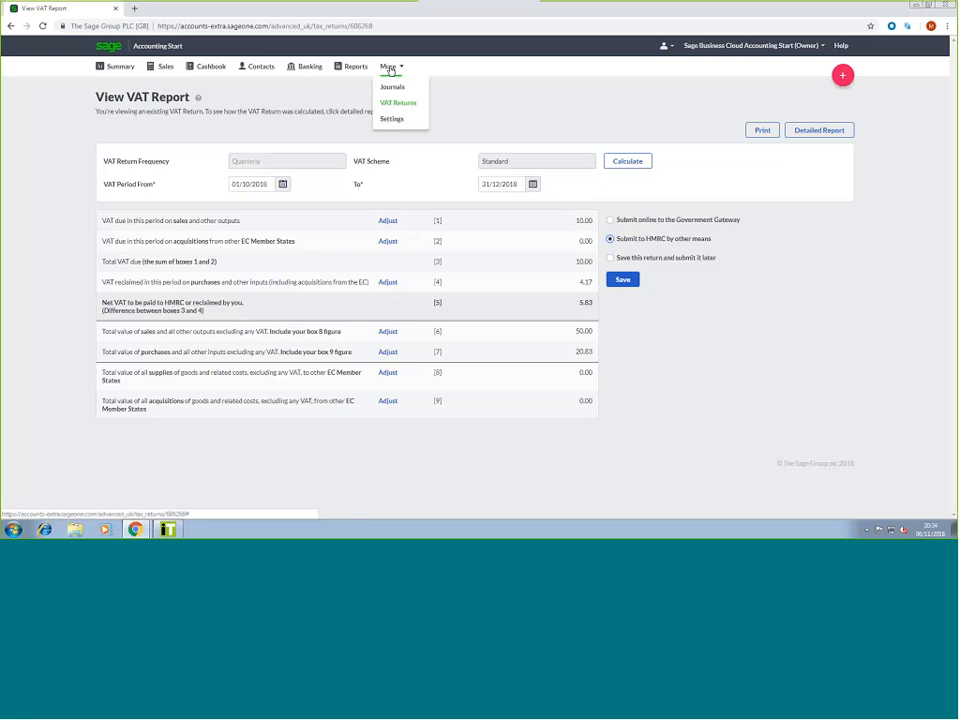
mouse_move(394, 72)
click(402, 121)
click(536, 84)
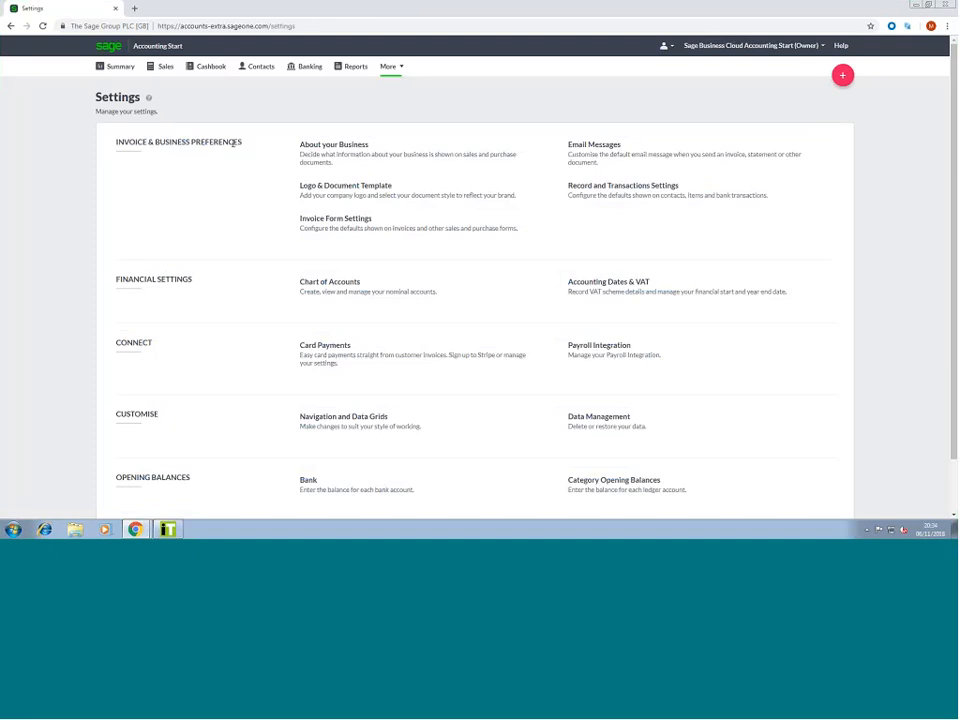
Switch the logo and document template from Onyx to Midnight and save it
scroll(354, 242, down, 1)
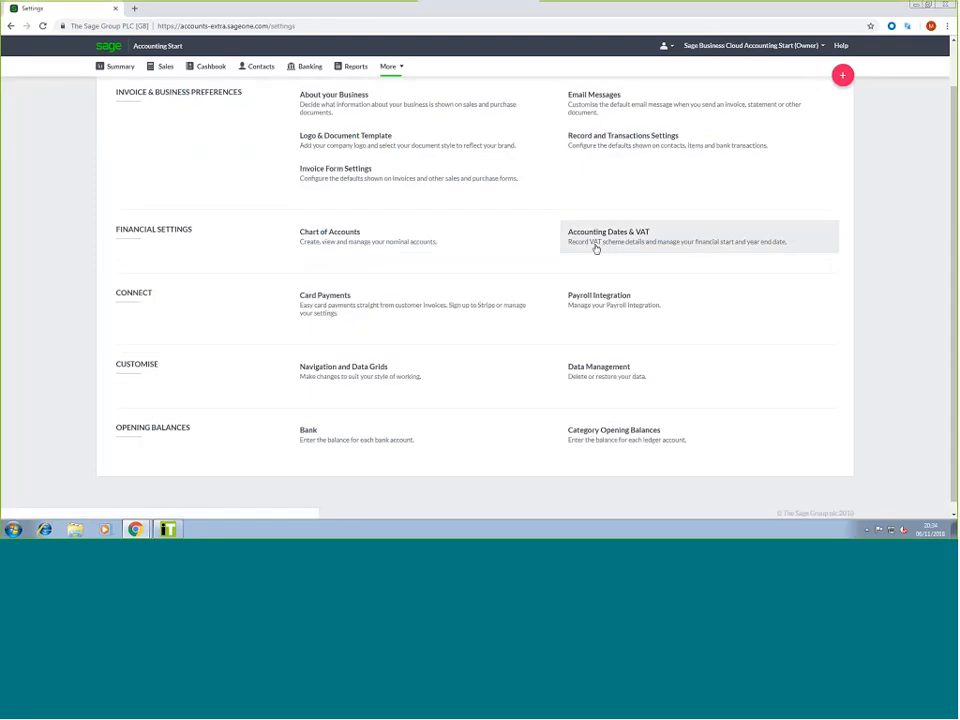
scroll(596, 248, up, 1)
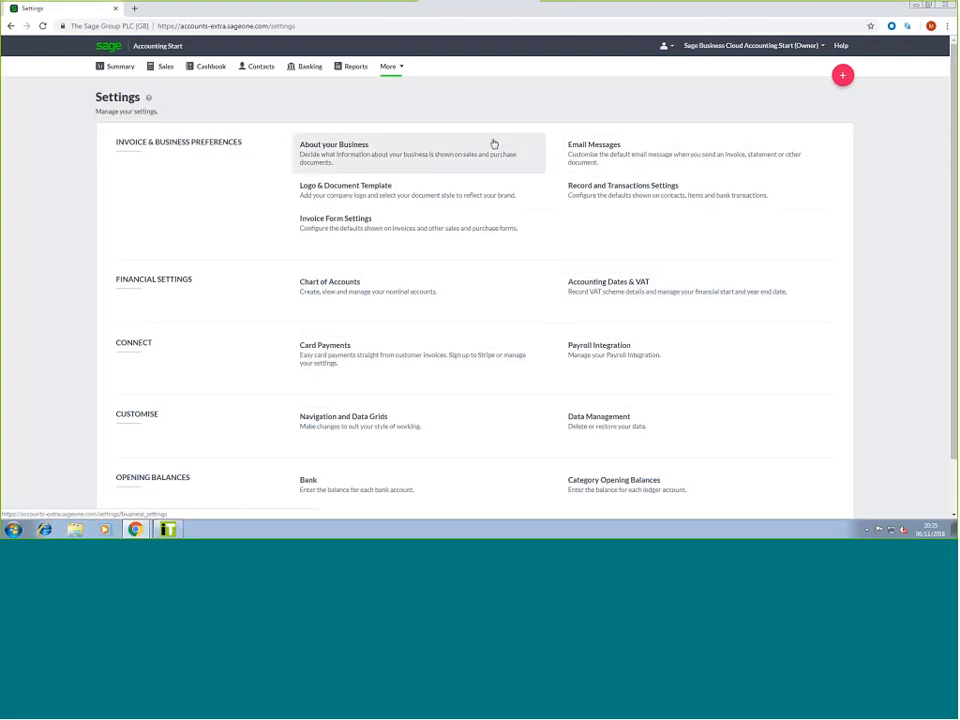
click(347, 192)
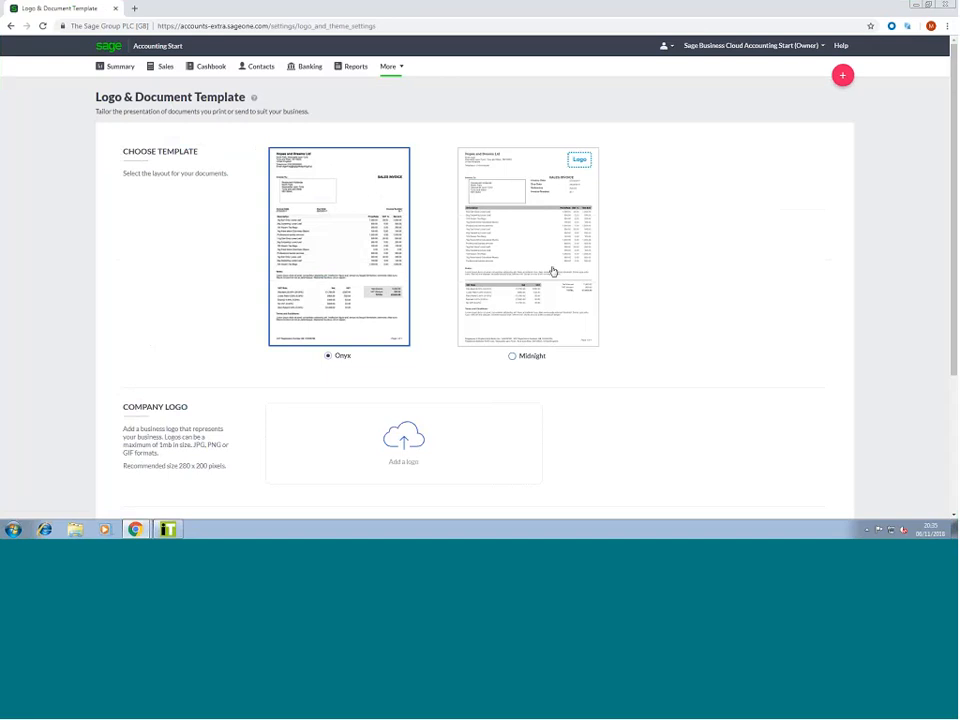
scroll(550, 265, down, 1)
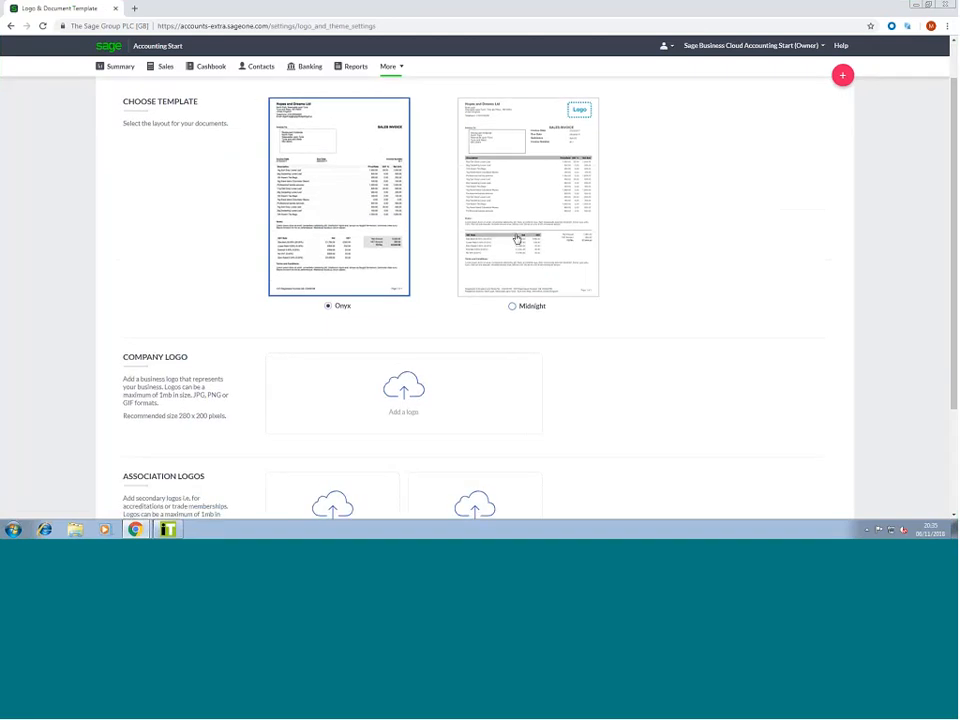
click(518, 235)
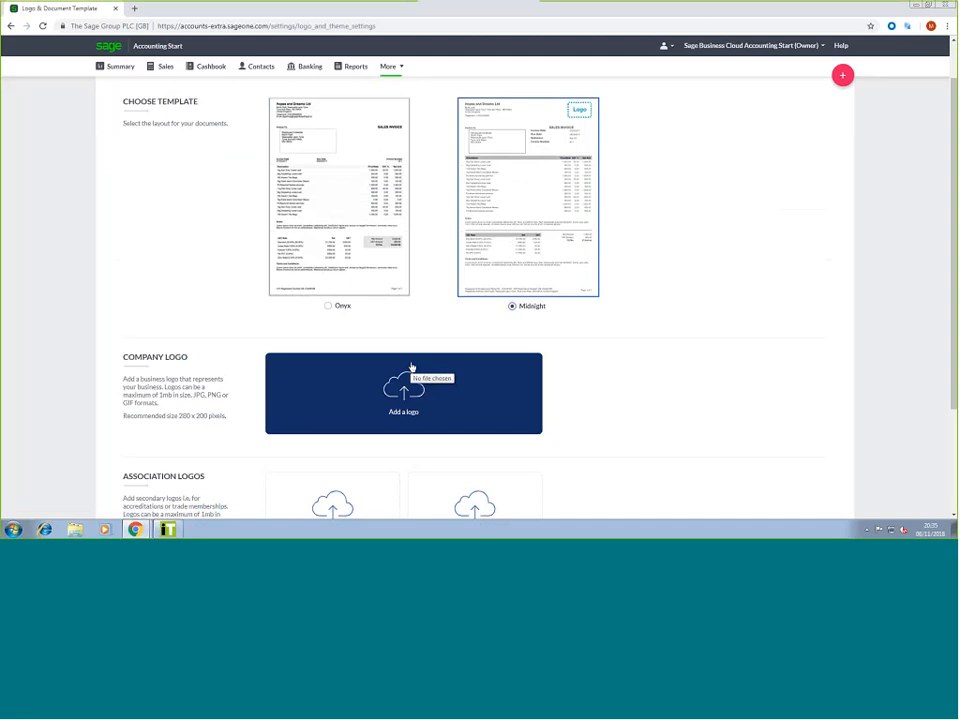
scroll(390, 365, down, 1)
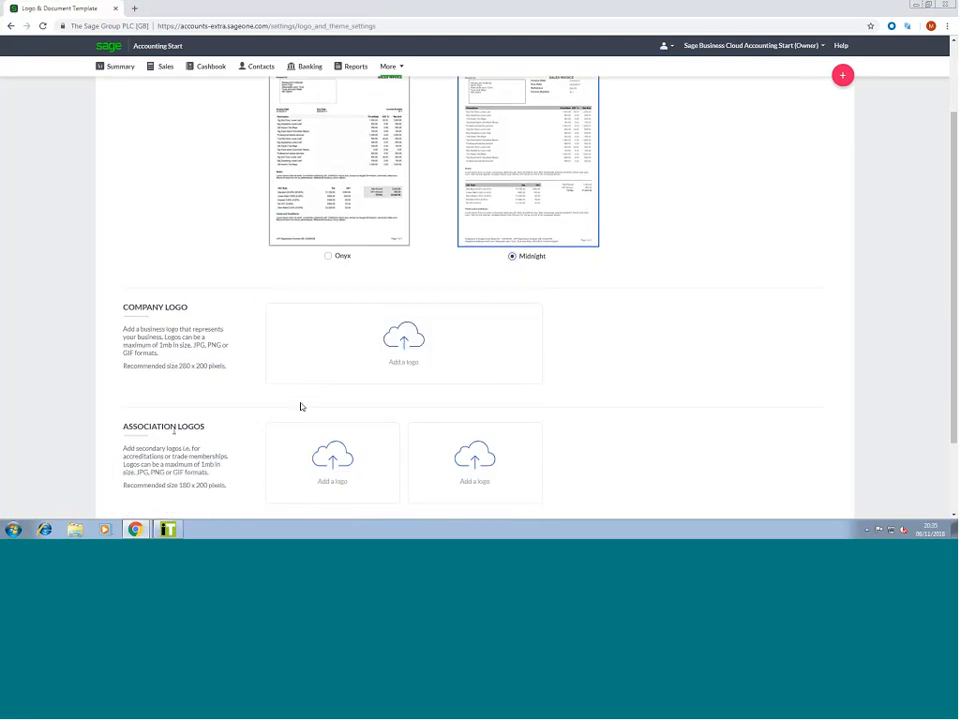
scroll(212, 424, down, 1)
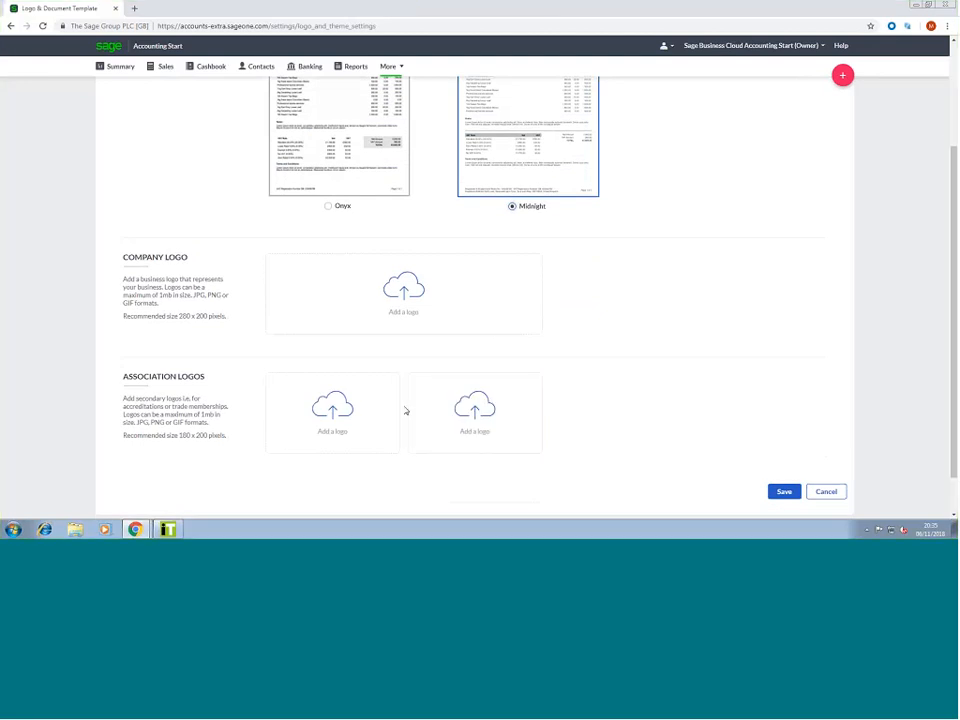
click(788, 494)
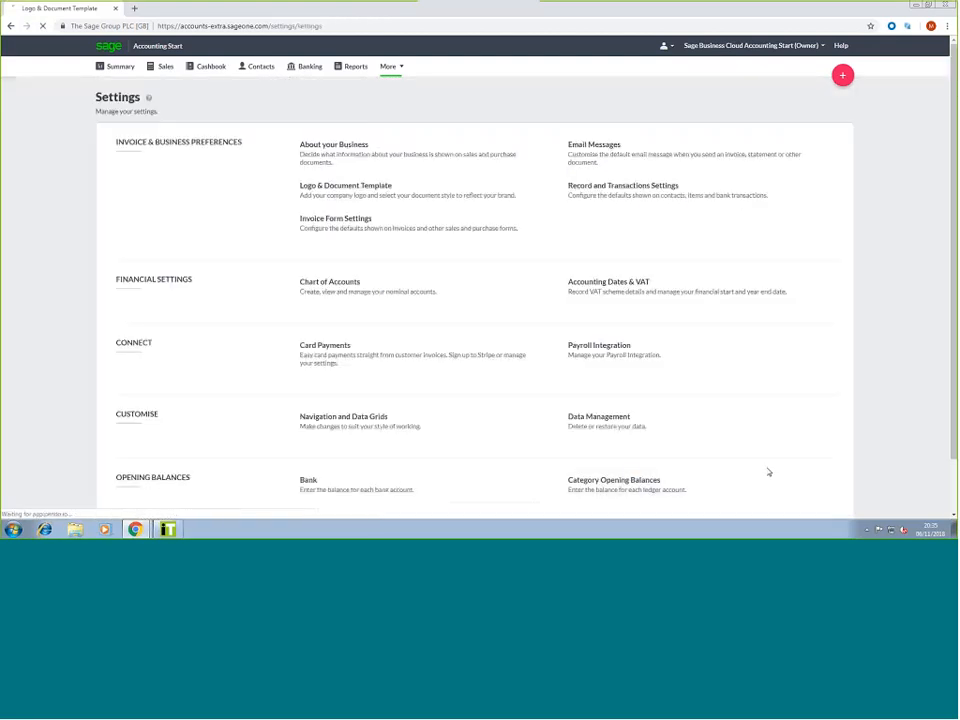
In Record and Transactions Settings, set income default to 4000 Sales - Products and expenses to 8200 General Expenses, then save
click(640, 197)
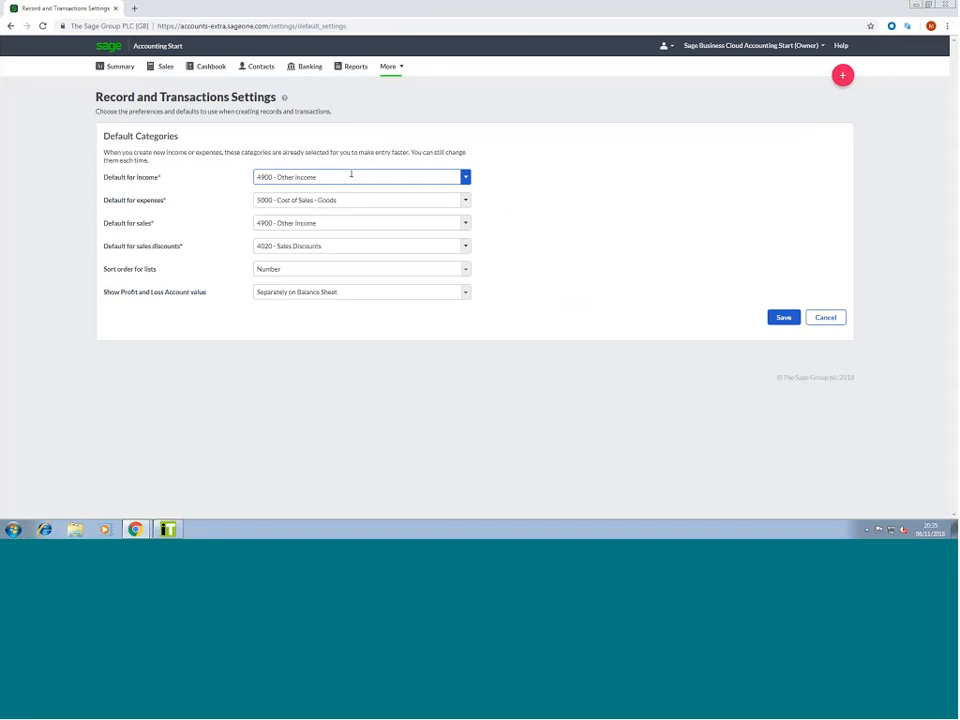
click(465, 178)
scroll(386, 221, down, 5)
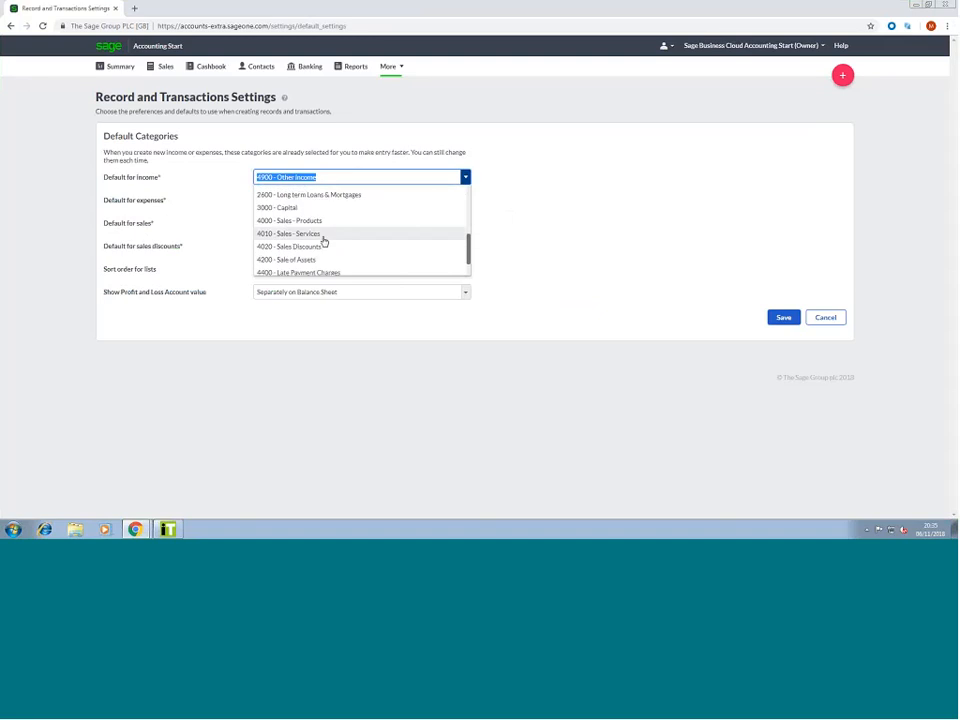
click(318, 221)
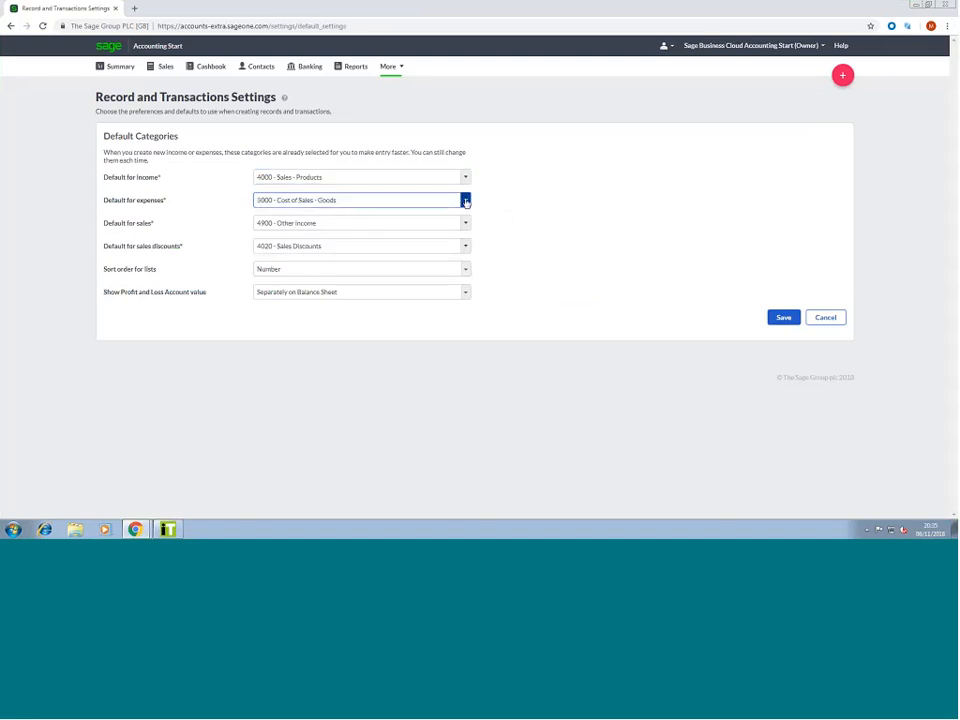
click(465, 202)
scroll(350, 255, down, 5)
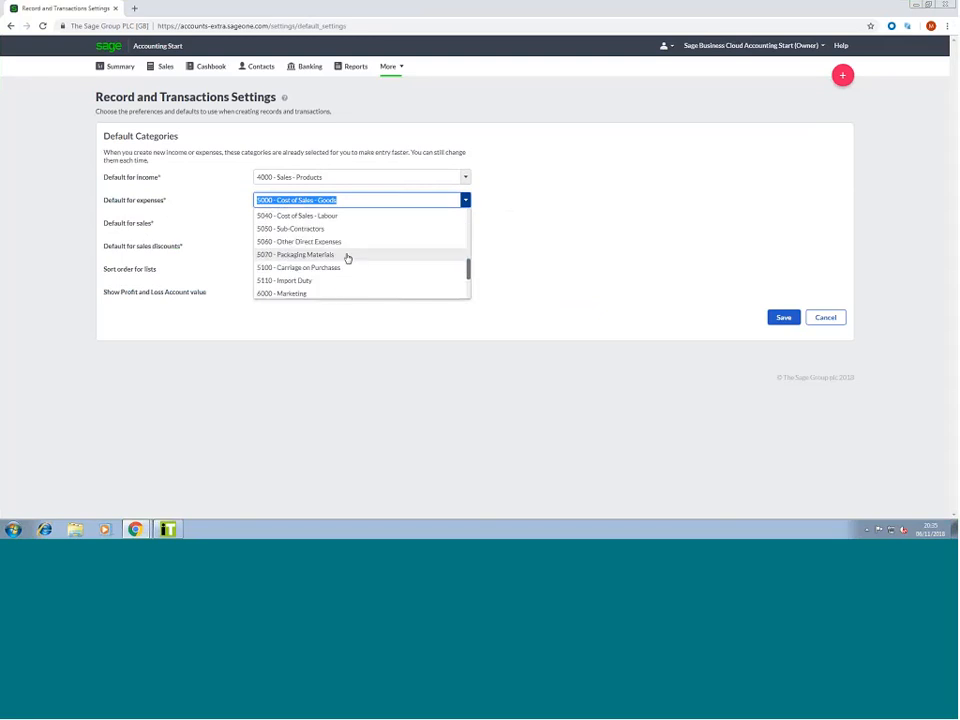
scroll(345, 256, down, 8)
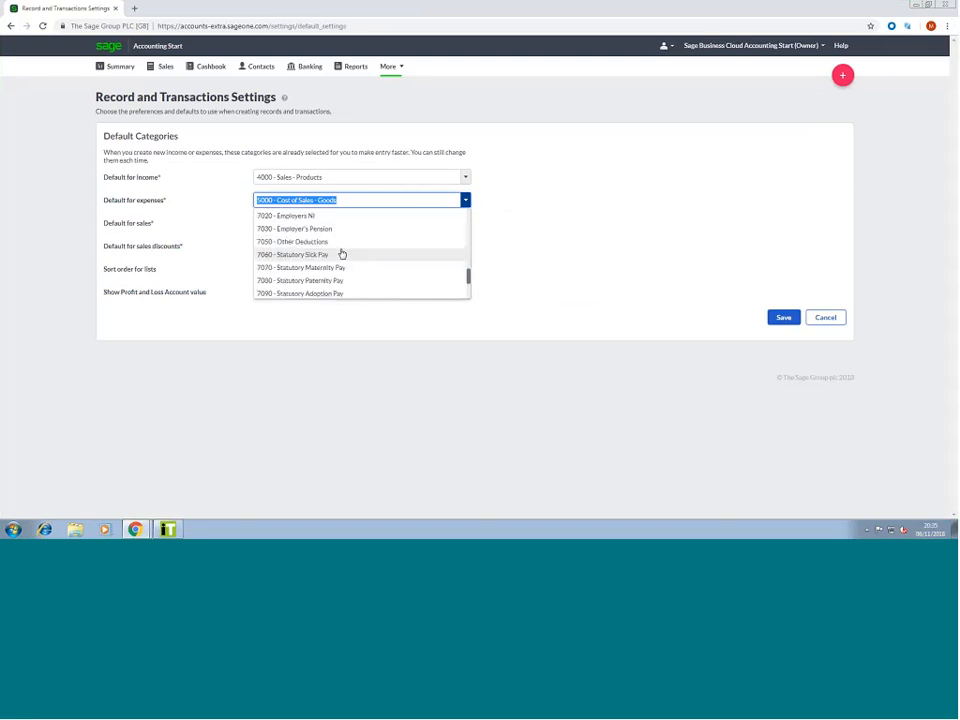
scroll(343, 258, down, 4)
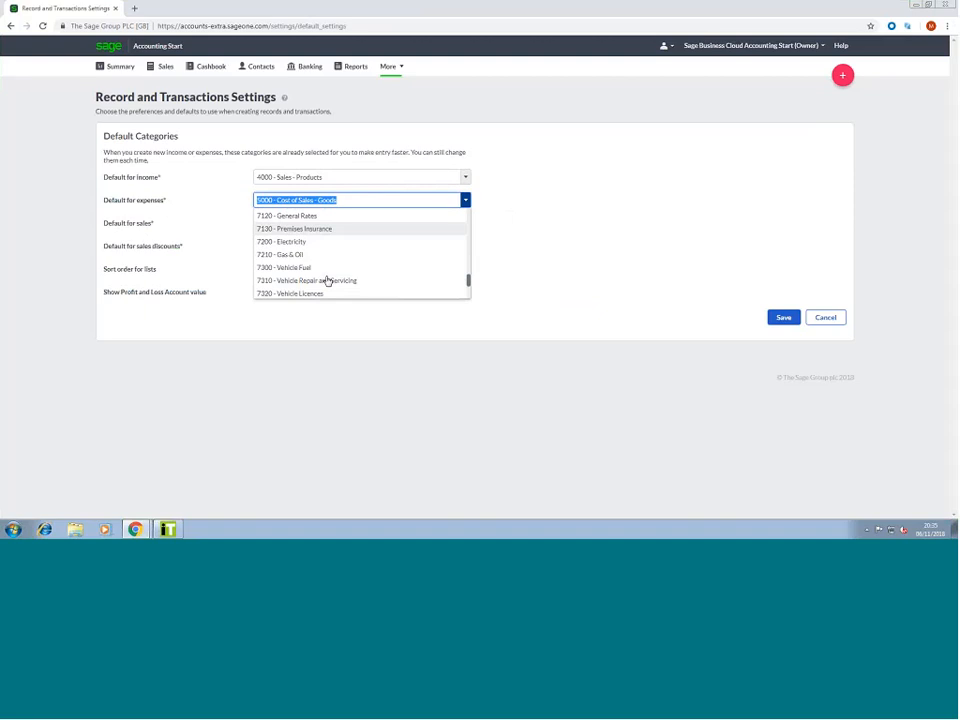
scroll(325, 270, down, 6)
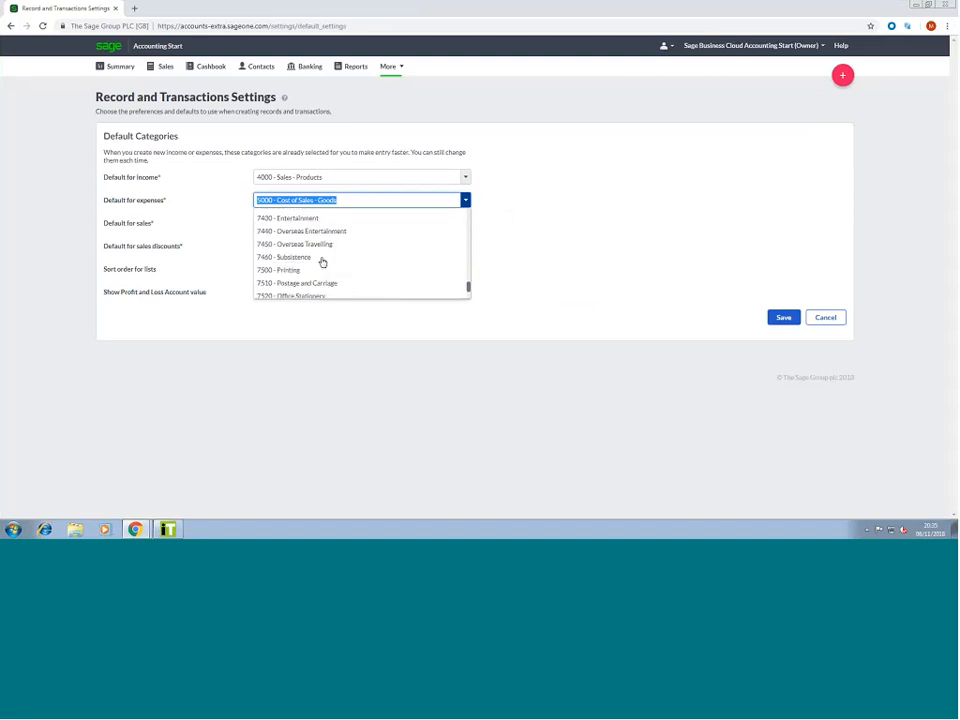
scroll(322, 262, down, 10)
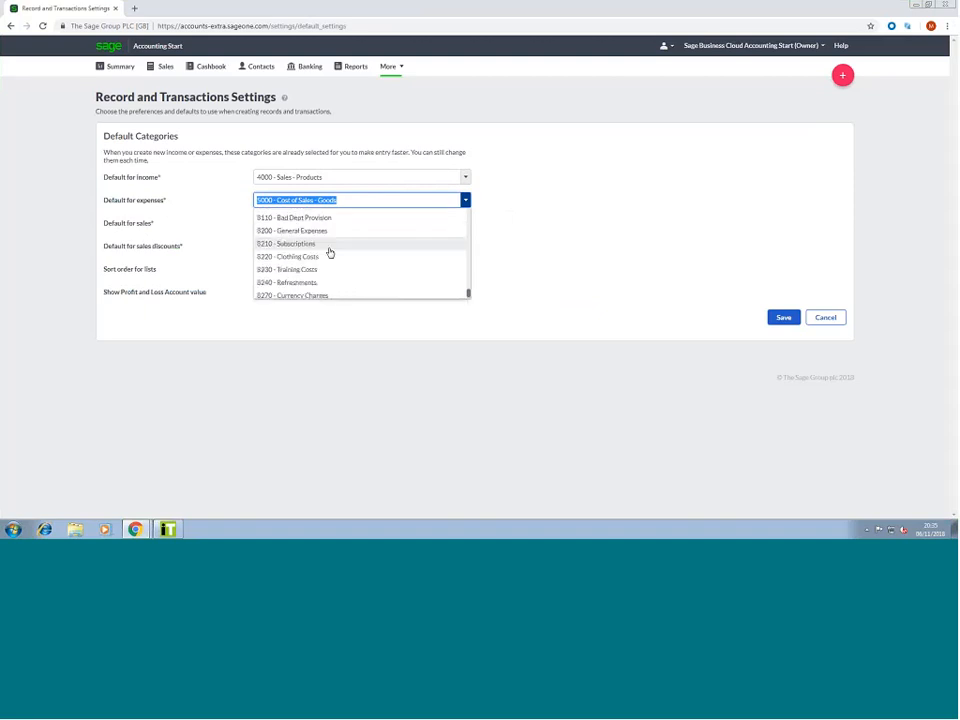
click(326, 232)
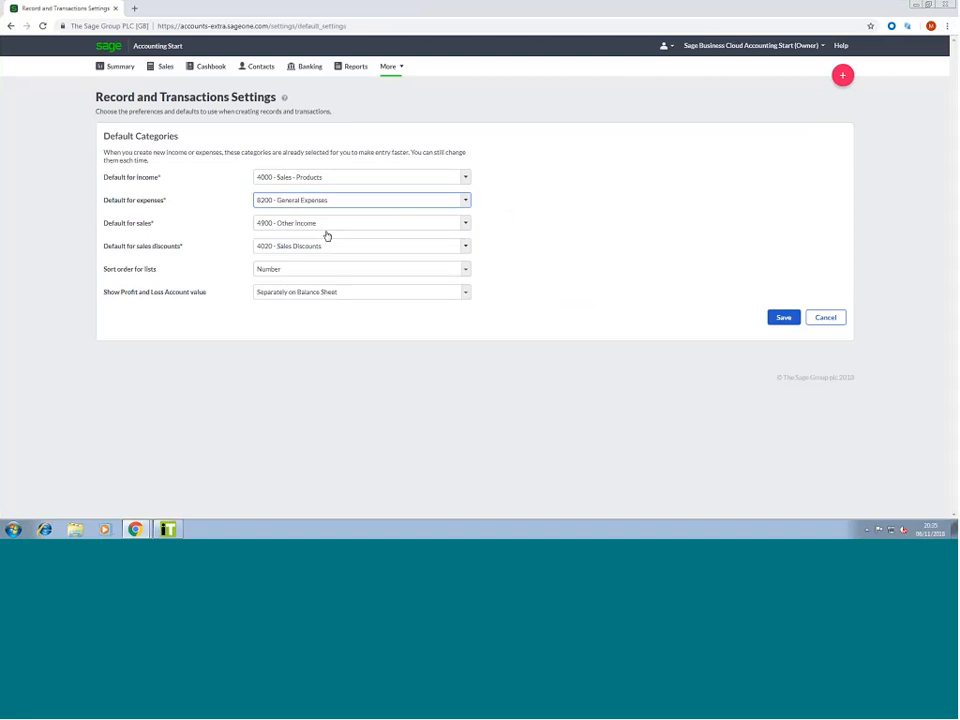
click(539, 226)
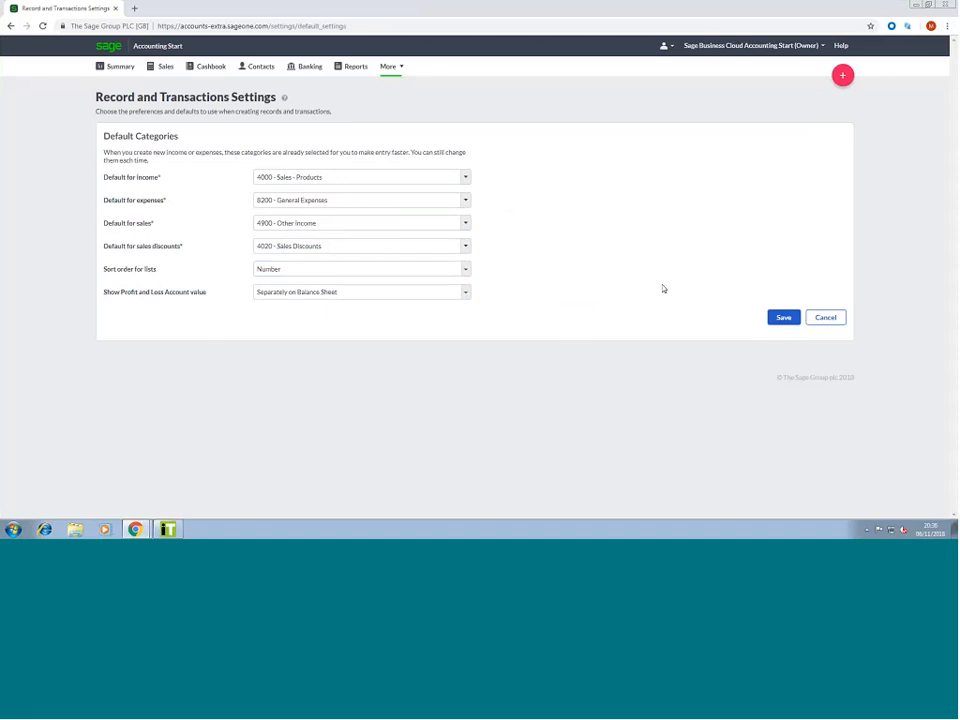
click(783, 318)
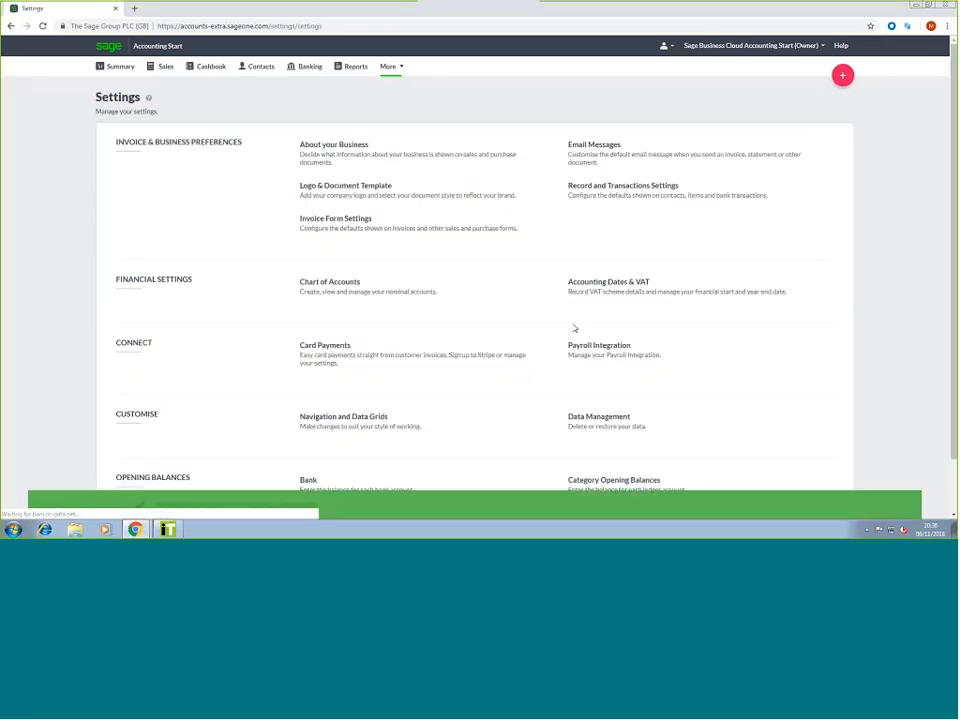
In Invoice Form Settings, set the next invoice and credit note numbers to 50
click(425, 233)
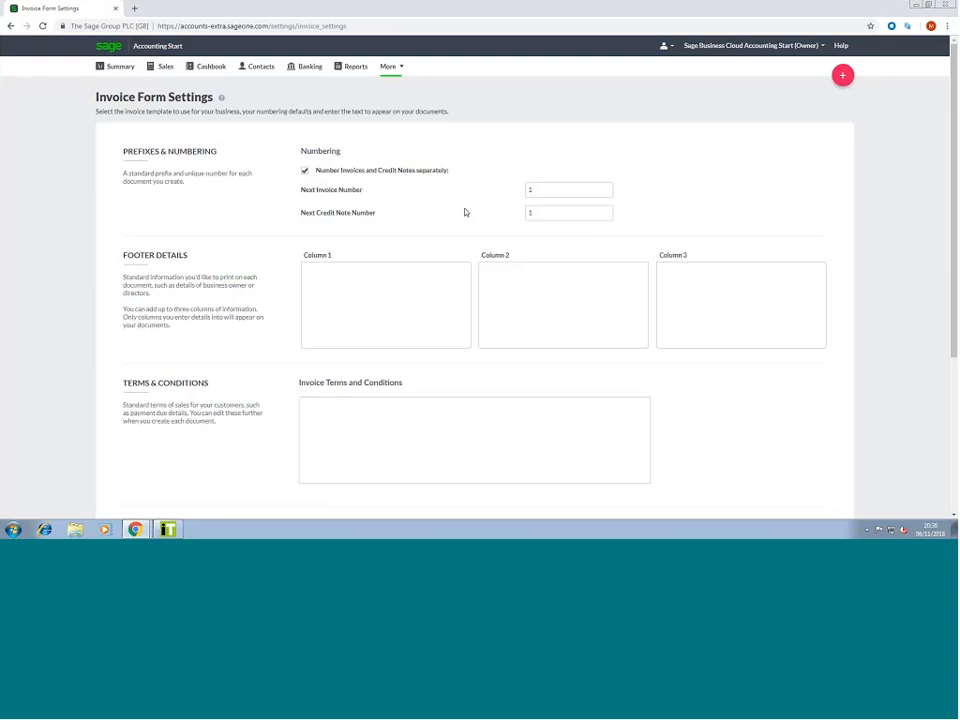
click(541, 190)
text(50)
click(533, 212)
double_click(542, 218)
text(50)
click(709, 214)
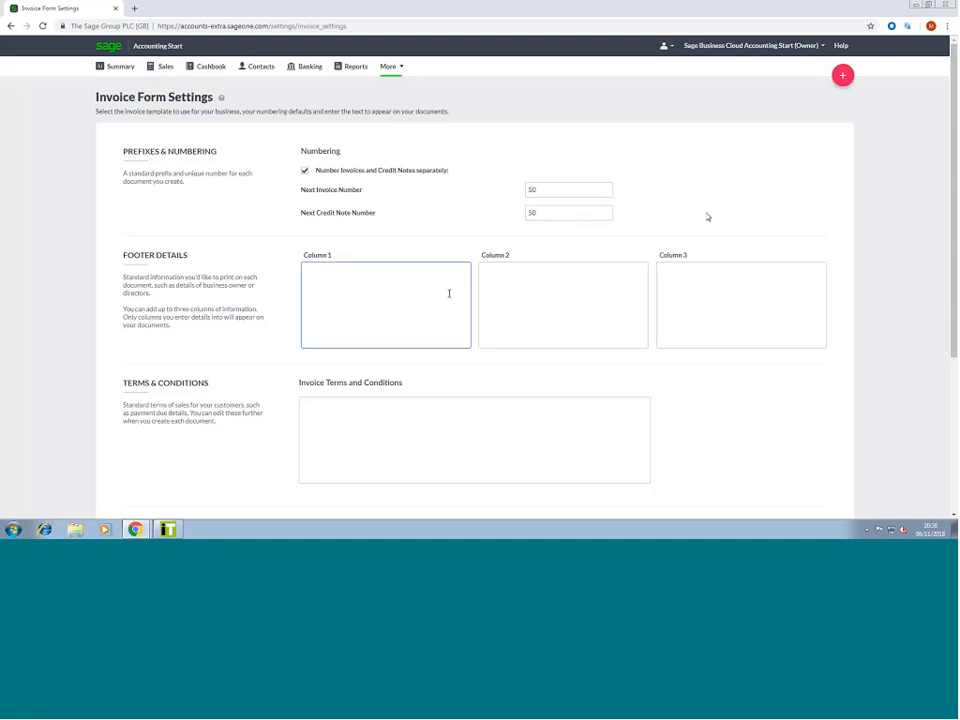
Enter 'Test' as the invoice terms and conditions and save the settings
click(378, 285)
click(487, 294)
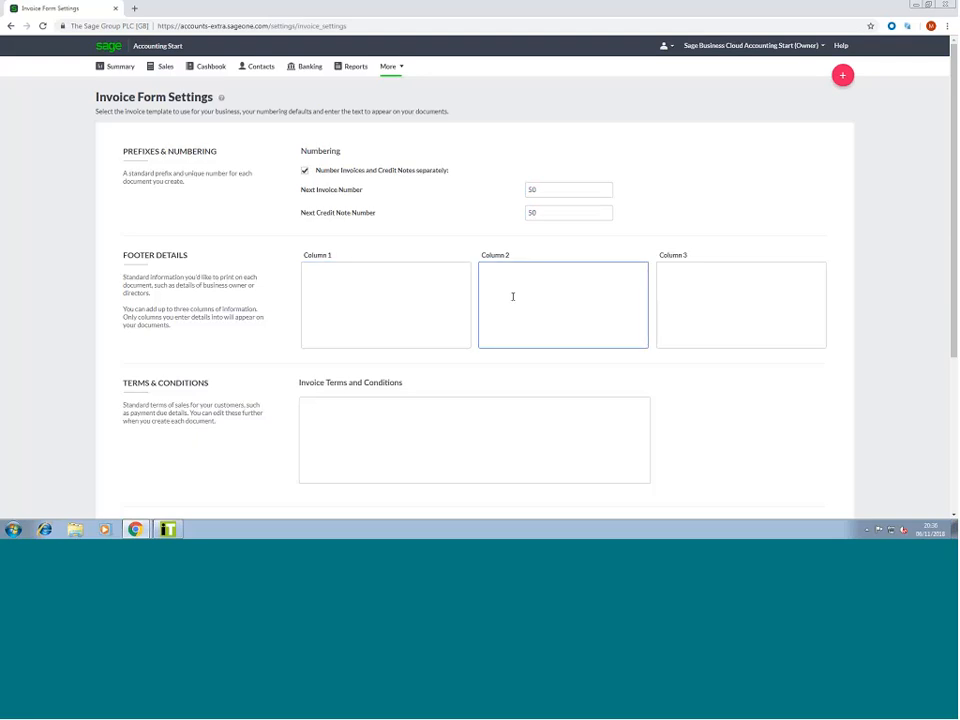
scroll(433, 354, down, 3)
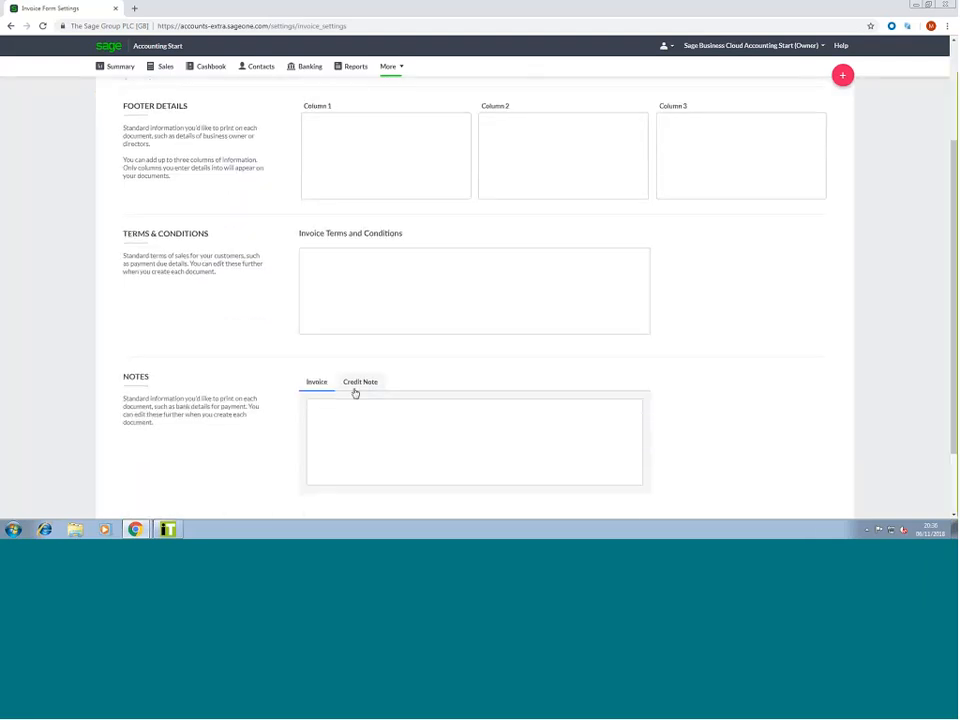
scroll(355, 393, down, 1)
click(362, 260)
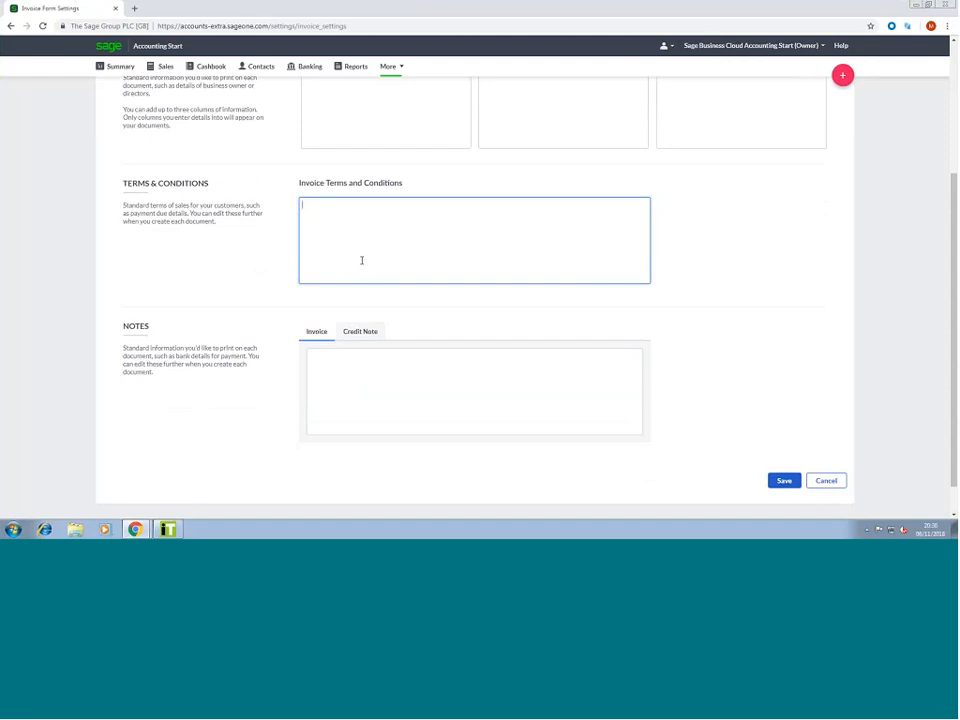
text(Test)
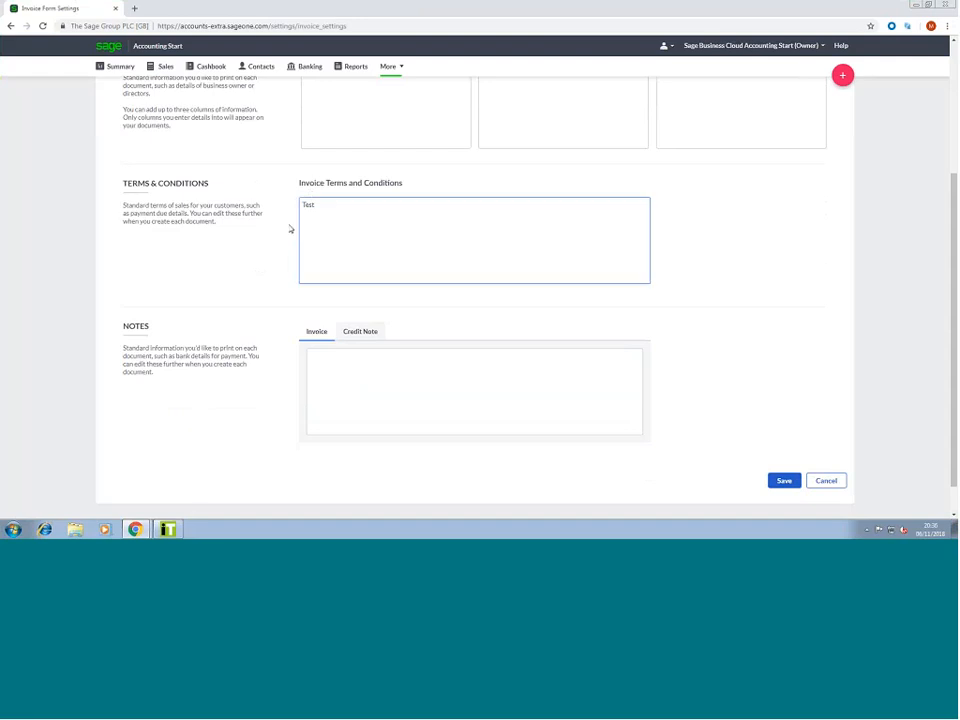
click(410, 296)
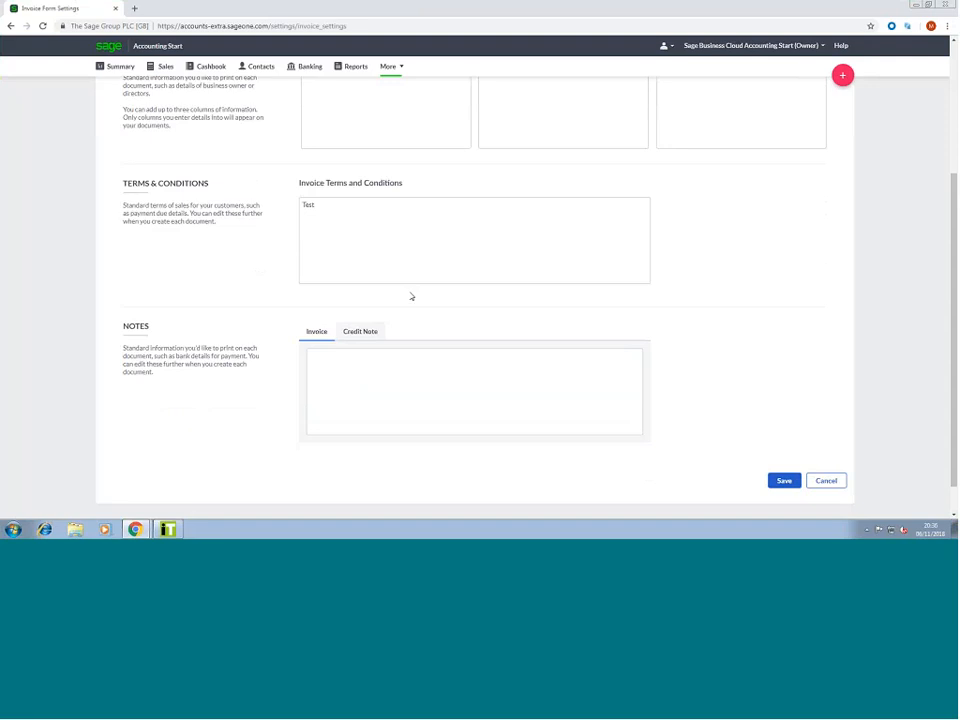
click(784, 481)
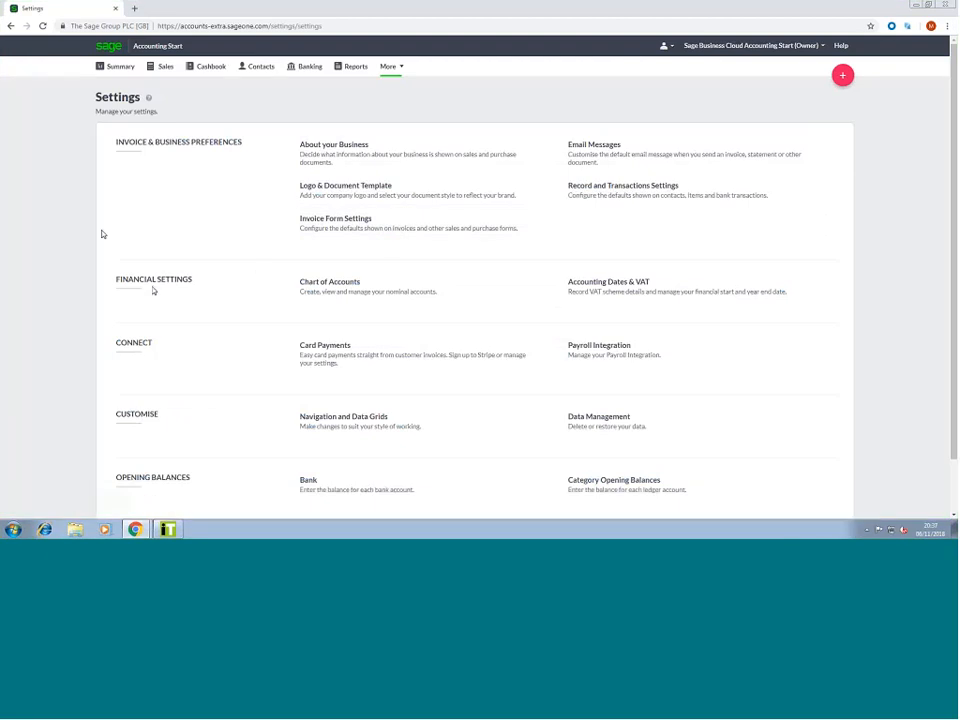
Show the chart of accounts at 50 rows per page and page forward to page 3 (7630–9999)
click(335, 290)
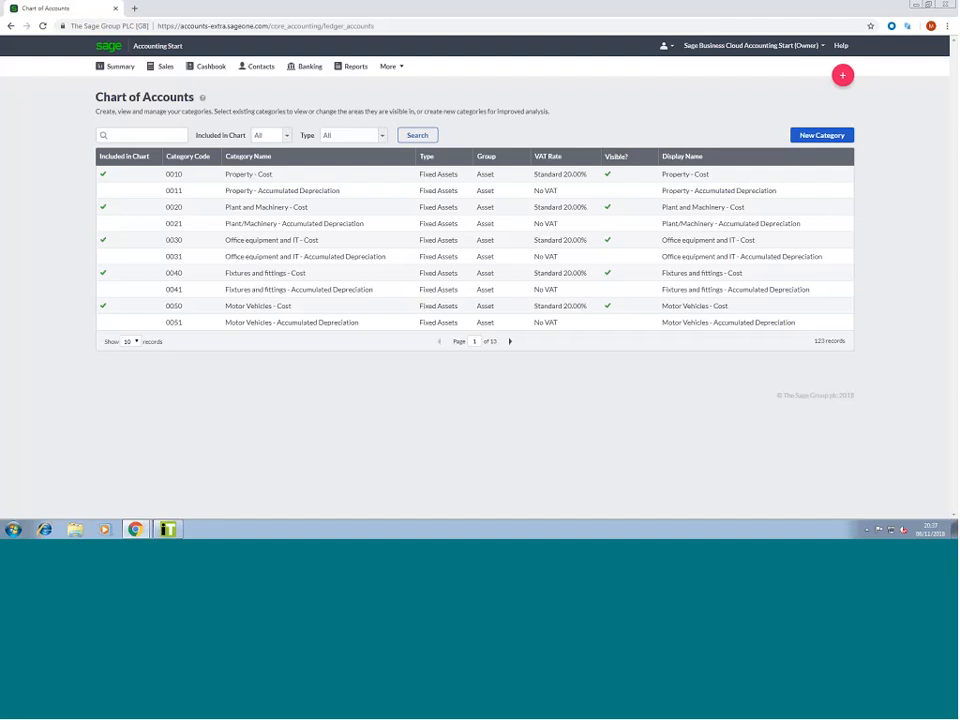
click(130, 341)
click(131, 368)
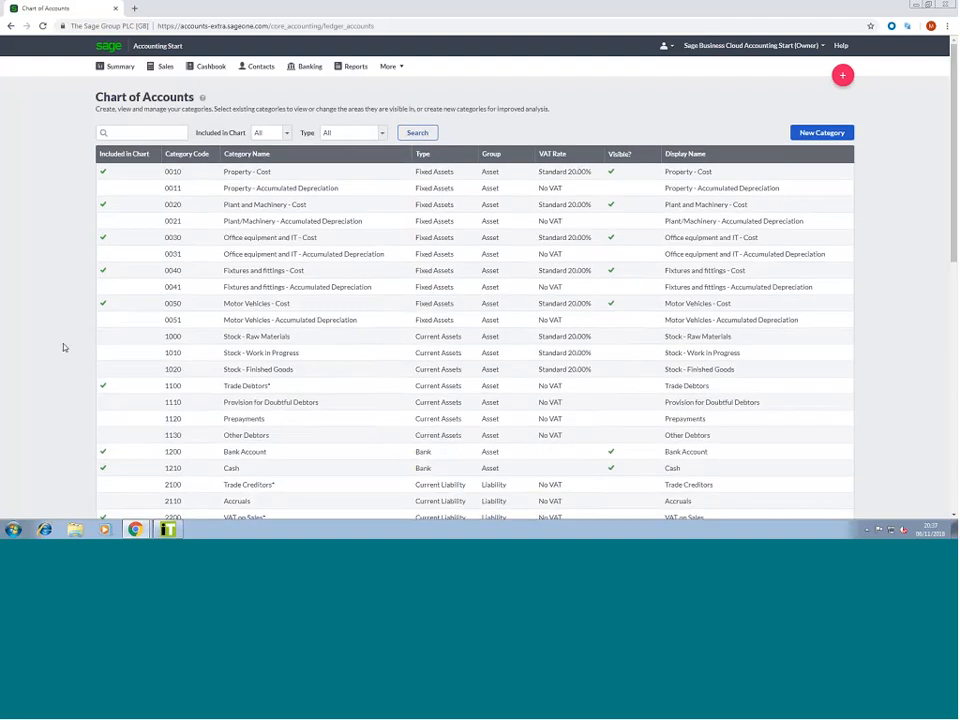
scroll(66, 345, down, 8)
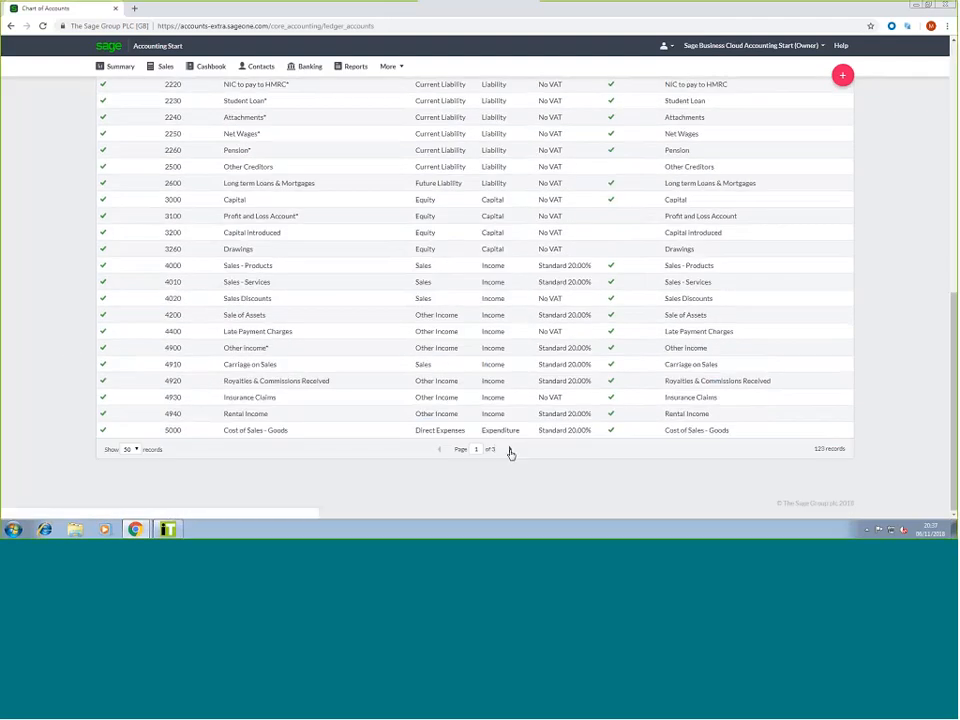
click(510, 451)
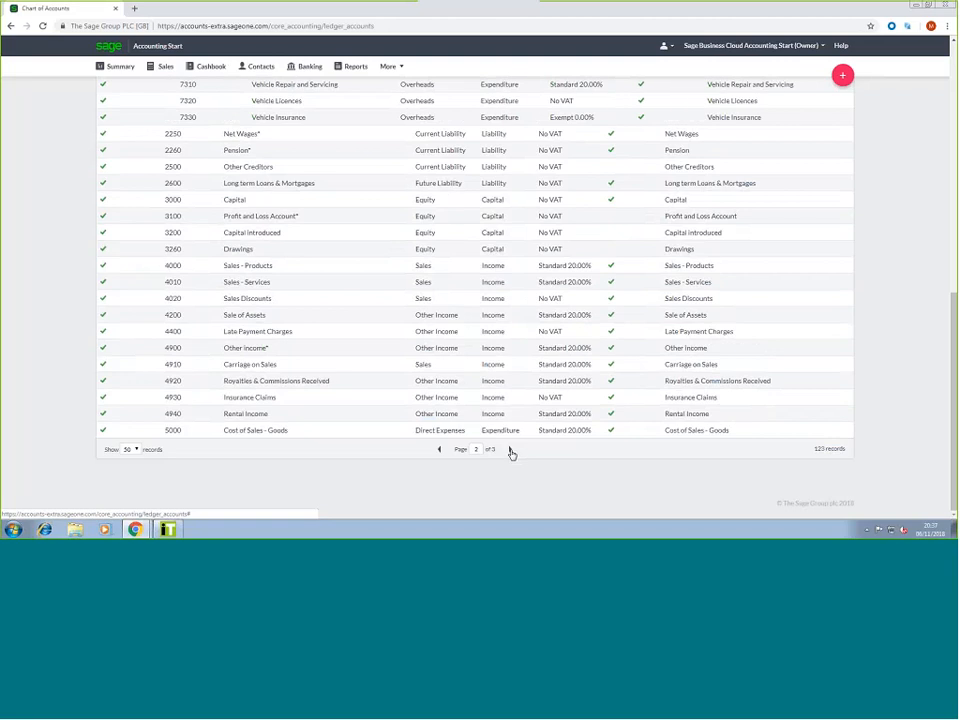
scroll(435, 186, up, 4)
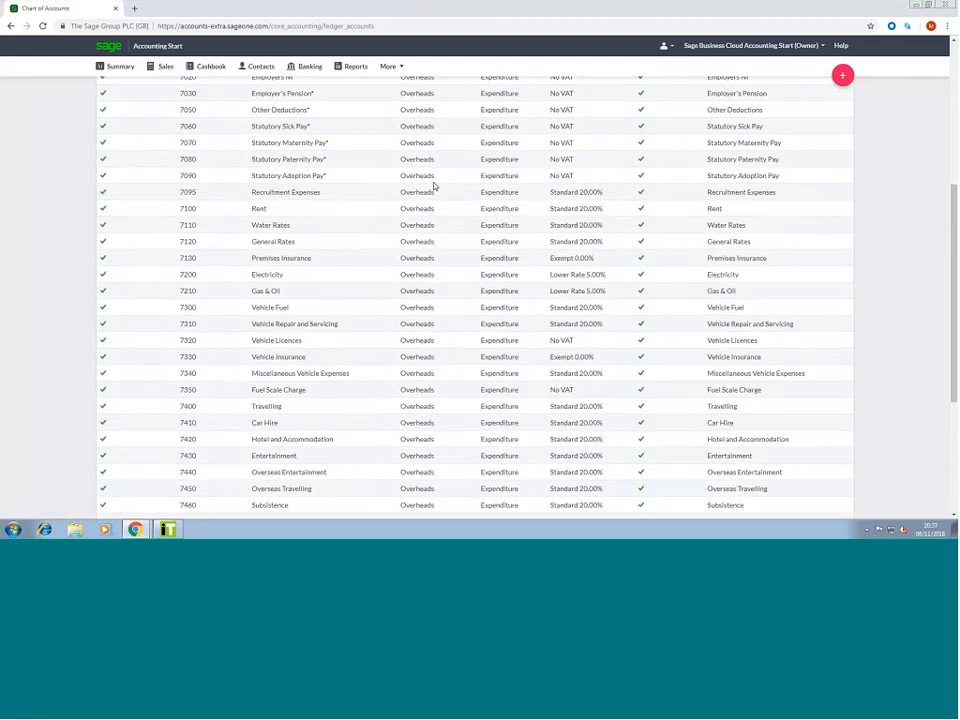
scroll(435, 186, up, 5)
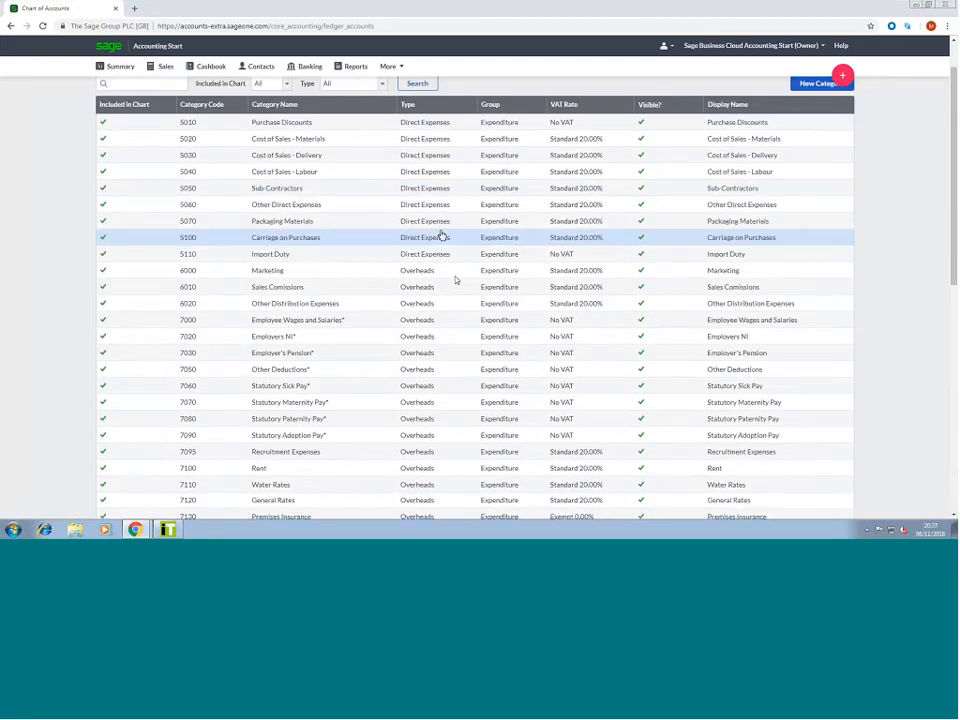
scroll(455, 280, down, 9)
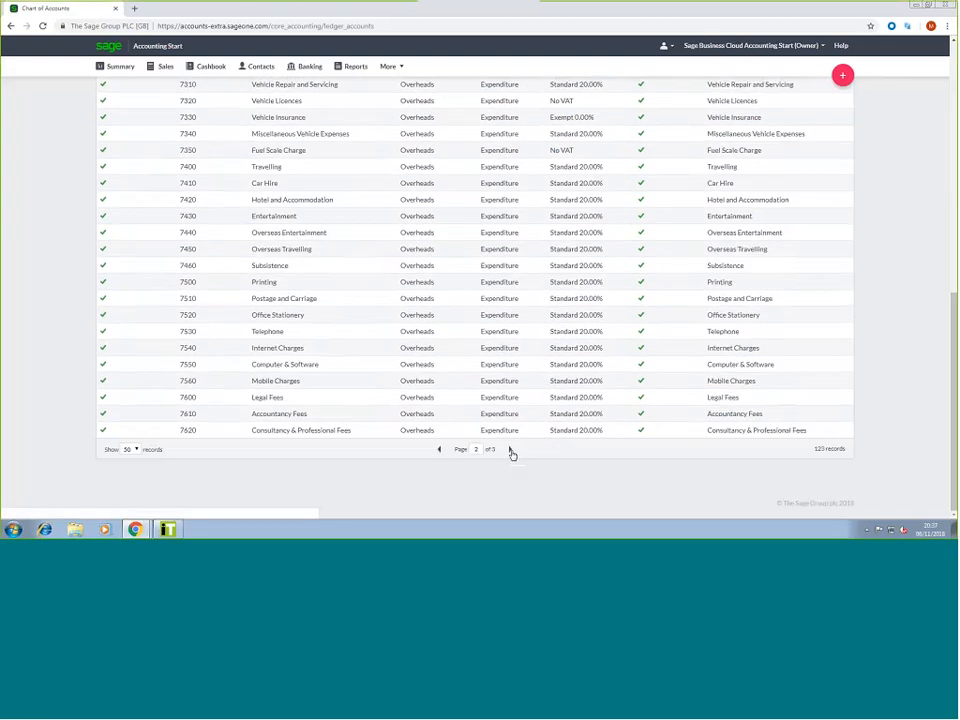
click(511, 451)
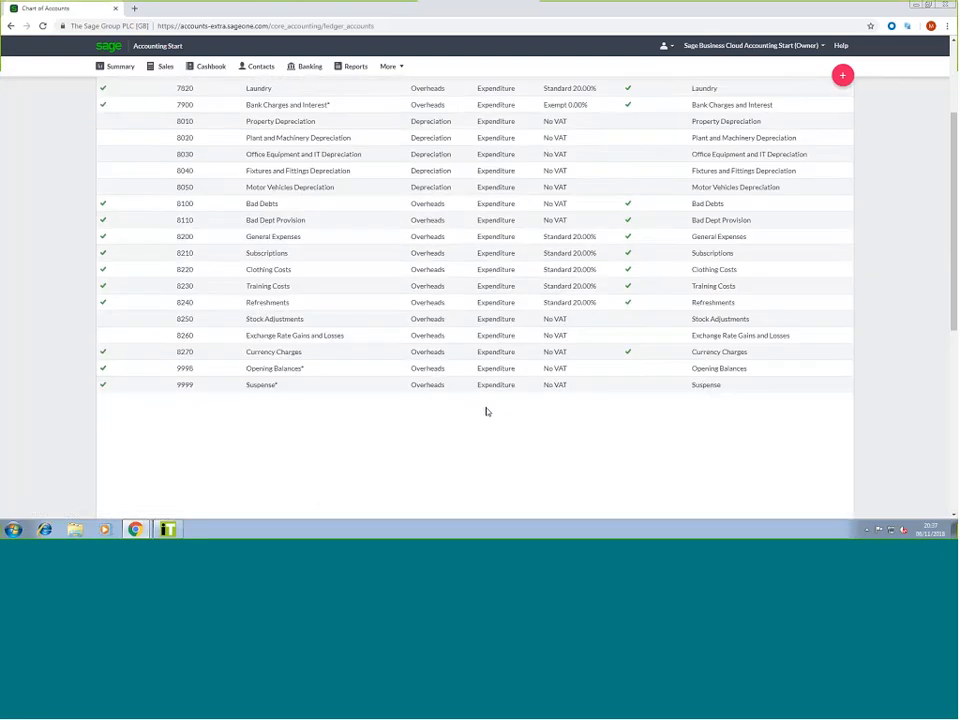
scroll(487, 411, up, 3)
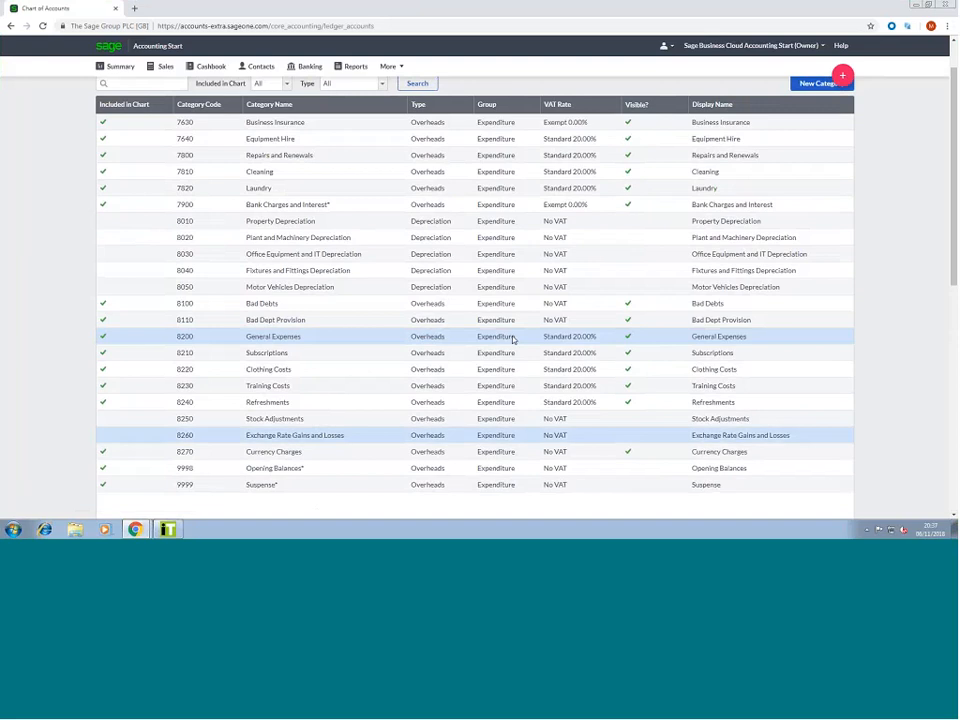
scroll(510, 345, up, 2)
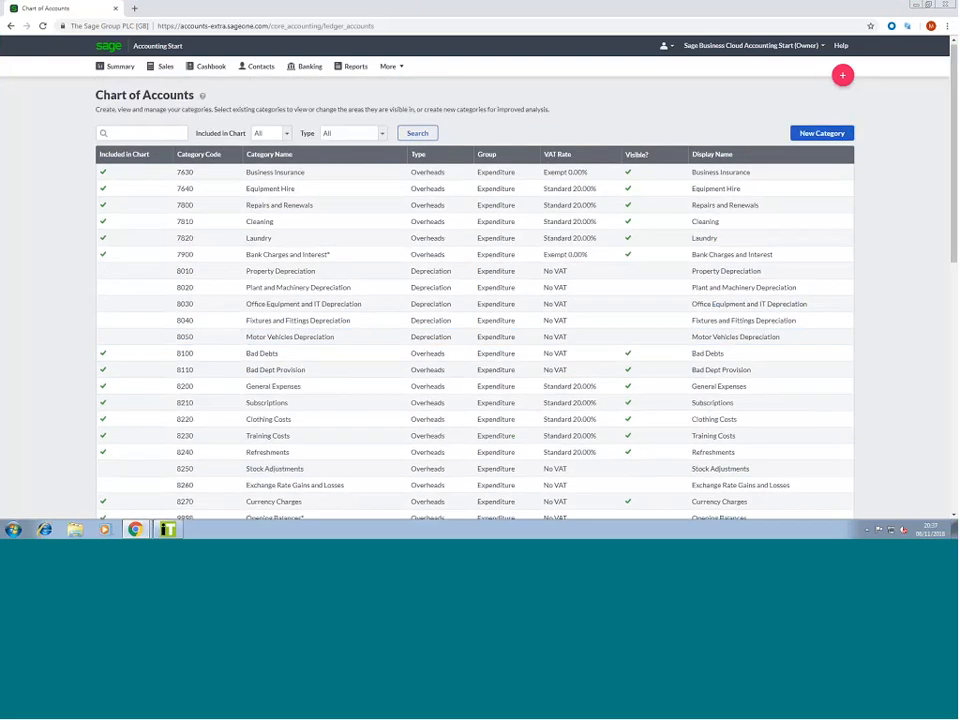
scroll(358, 390, down, 1)
click(358, 368)
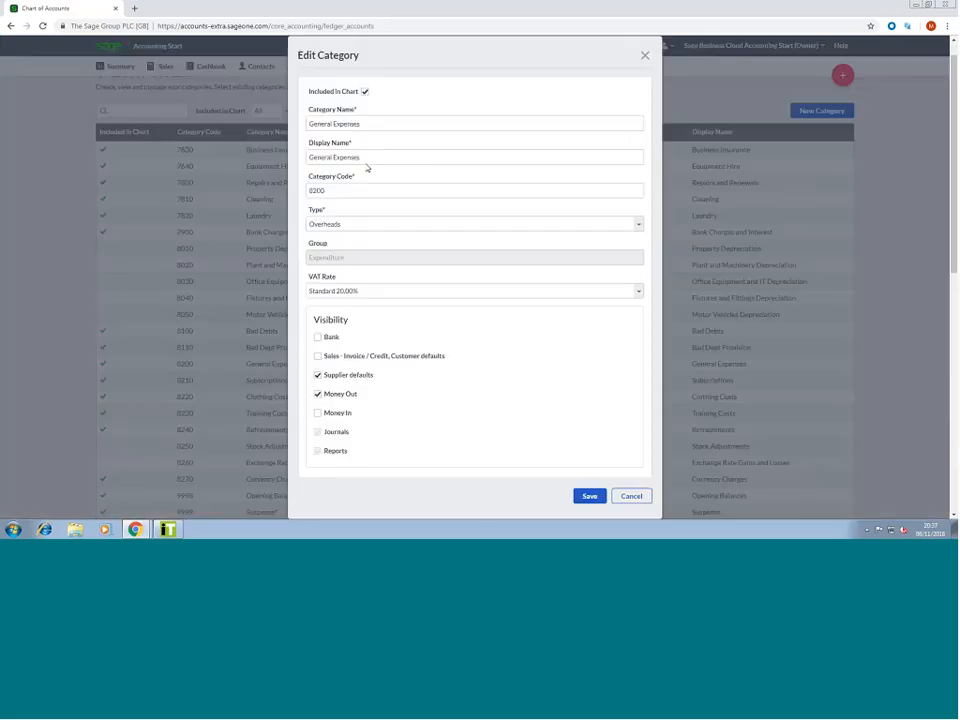
click(314, 189)
click(329, 224)
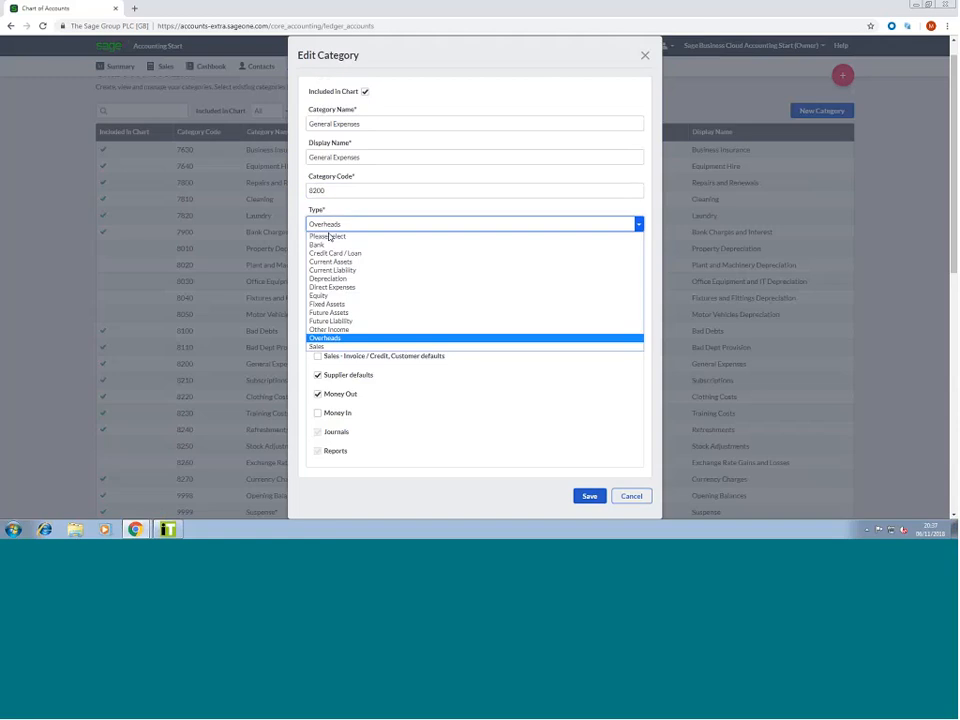
click(428, 402)
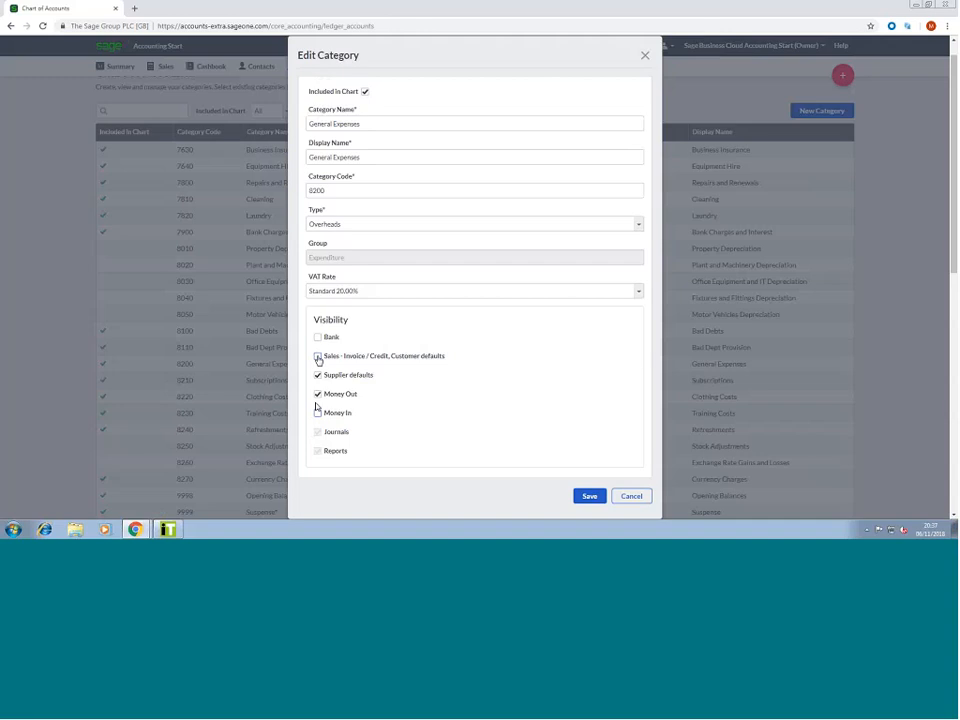
click(624, 497)
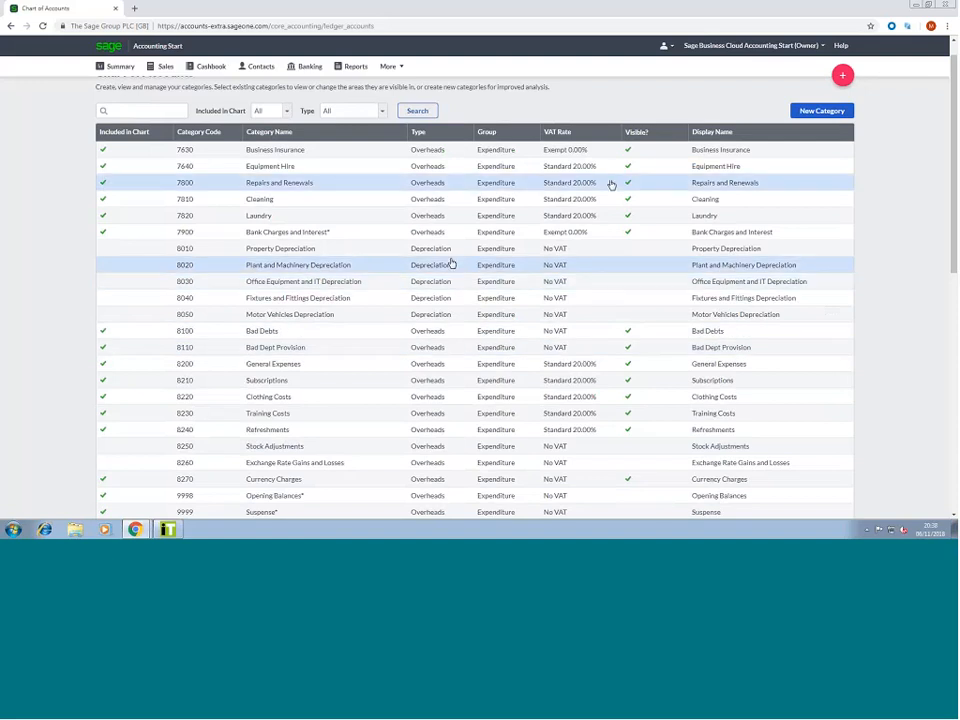
Start a new category named 'Dividends', with 'Dividends' also as its display name
click(815, 111)
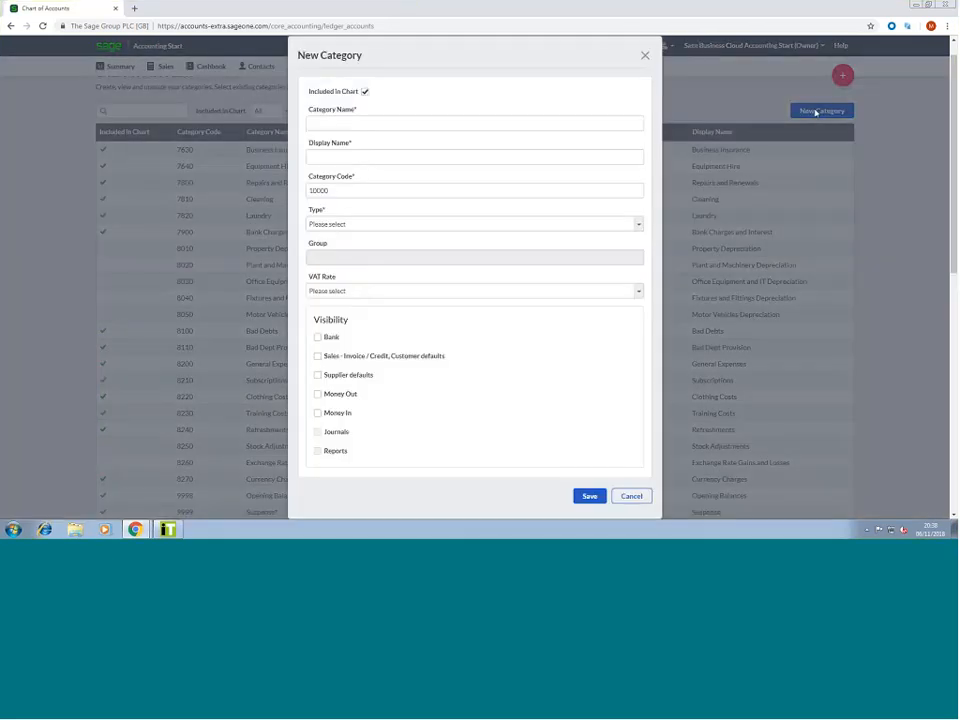
click(523, 124)
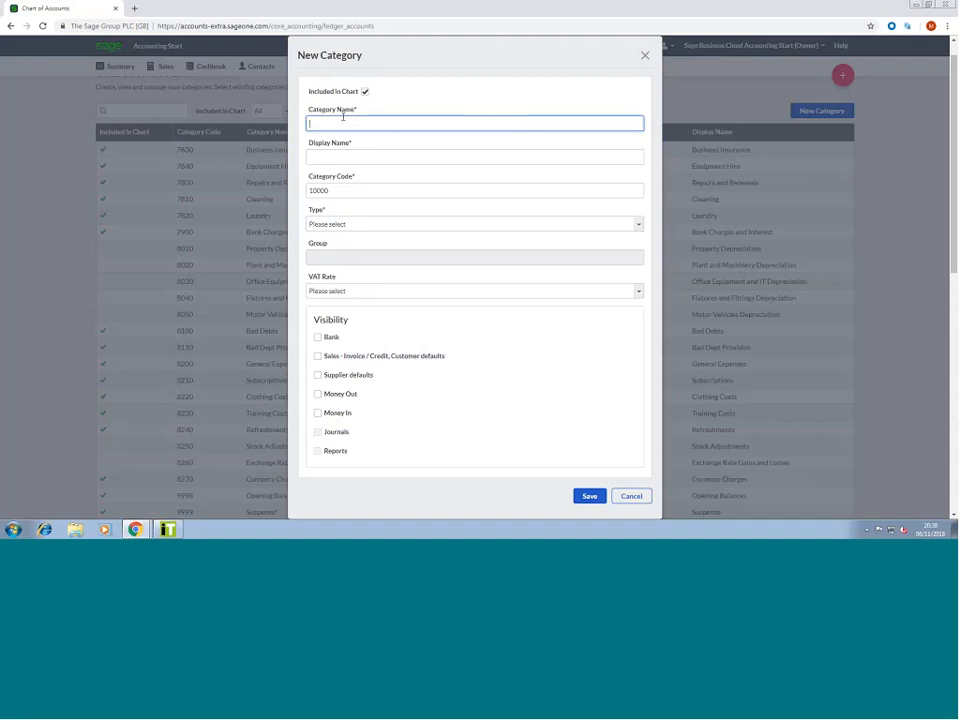
text(Div)
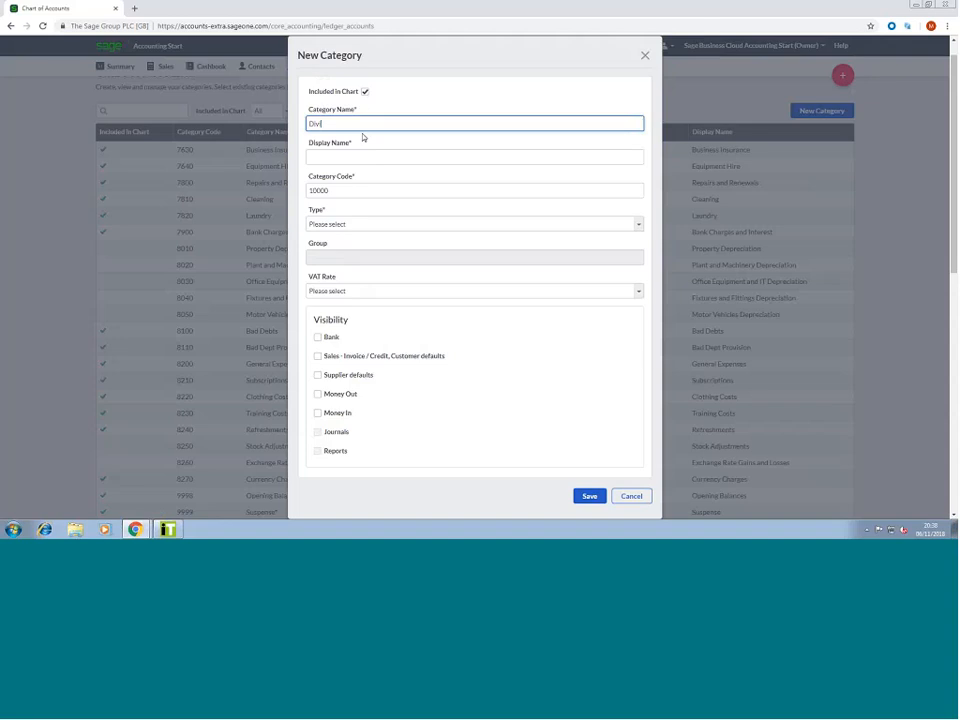
text(idends)
click(360, 152)
key(shift+Tab)
key(ctrl+c)
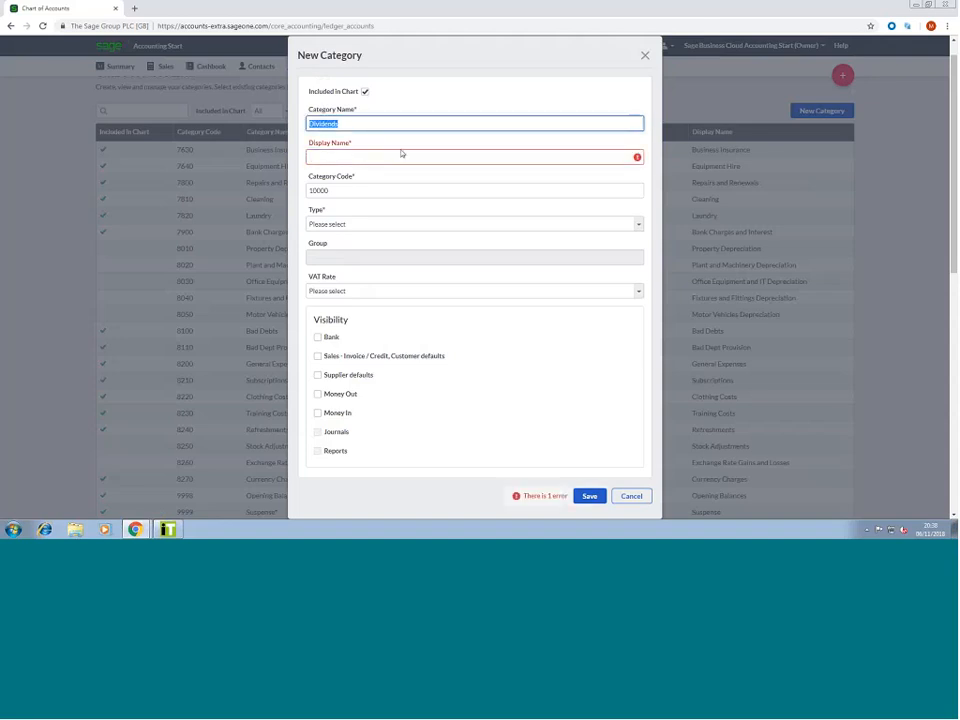
click(393, 154)
key(ctrl+v)
Give it code 7592, type Current Liability and VAT rate Standard 20.00%, then save
click(326, 190)
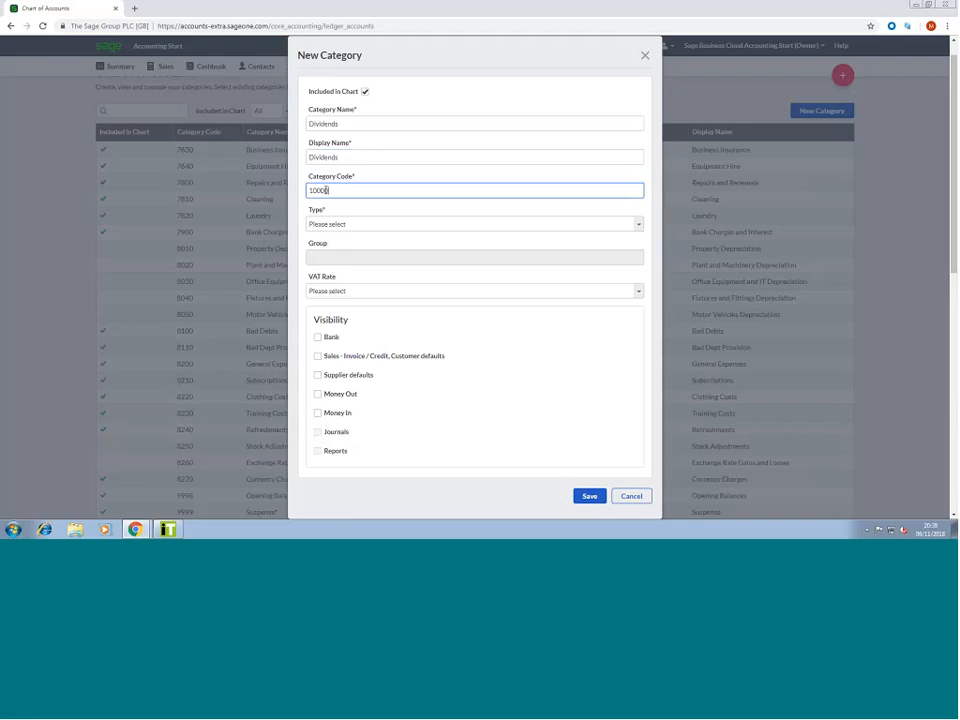
double_click(326, 190)
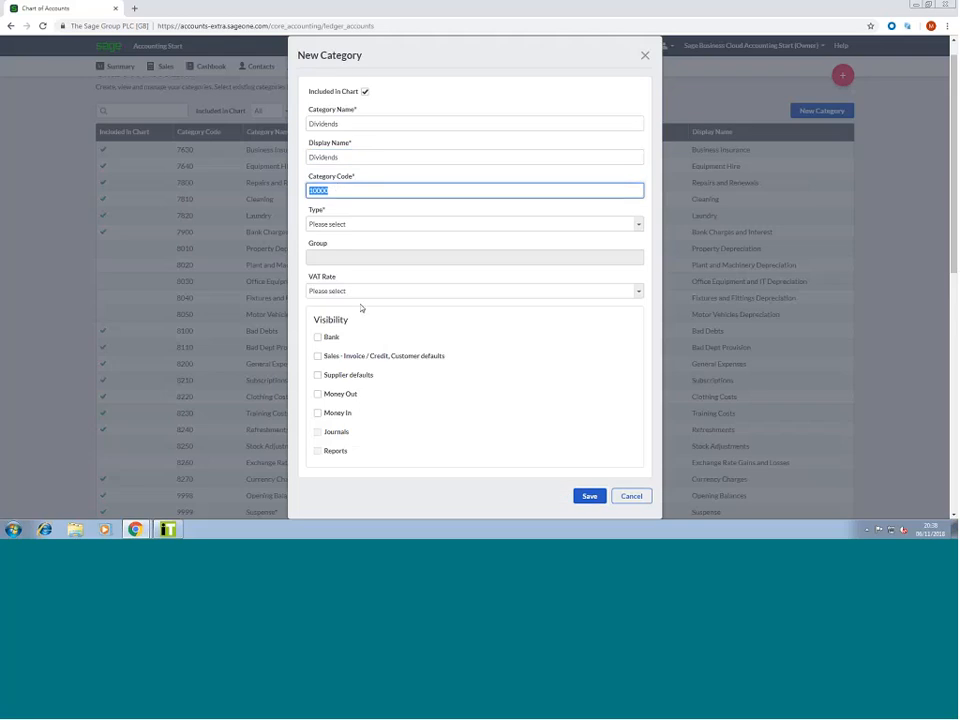
text(7592)
click(347, 226)
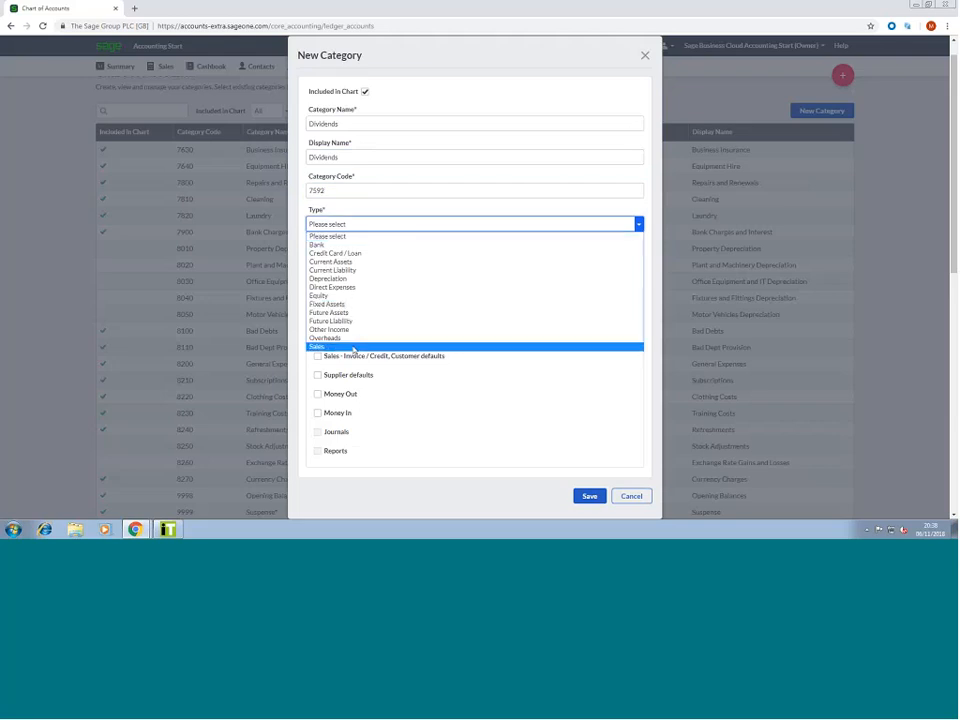
click(351, 271)
click(360, 290)
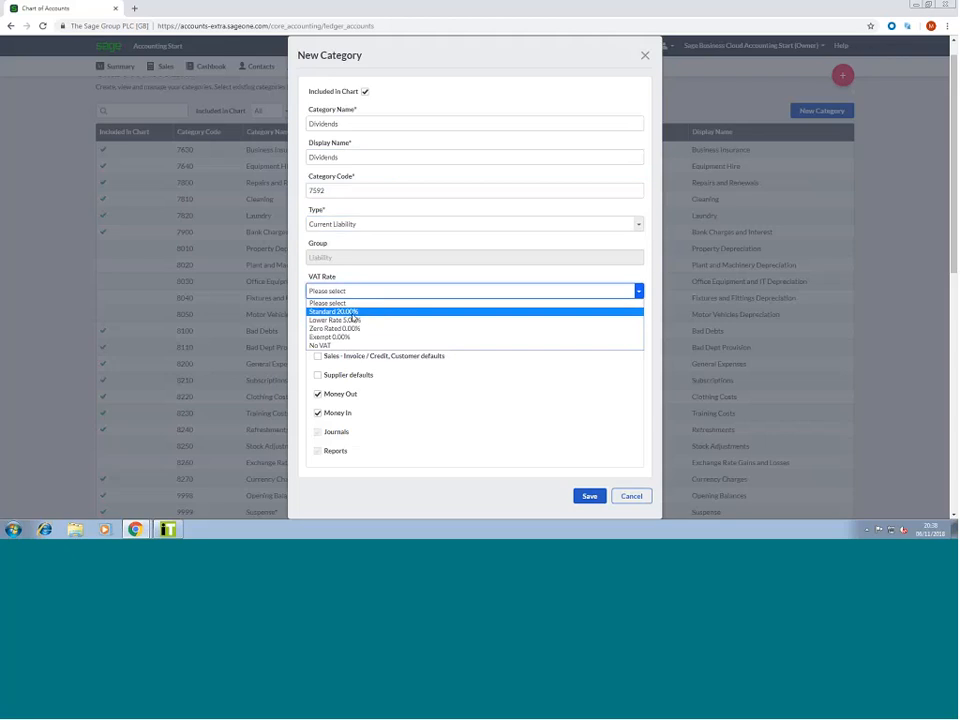
click(350, 312)
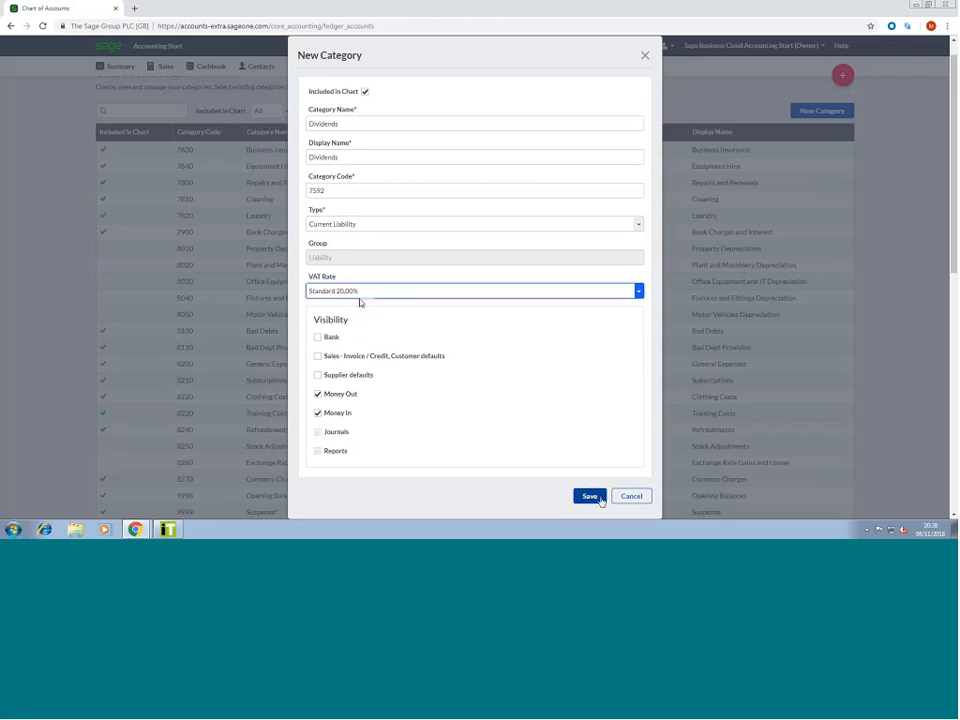
click(600, 499)
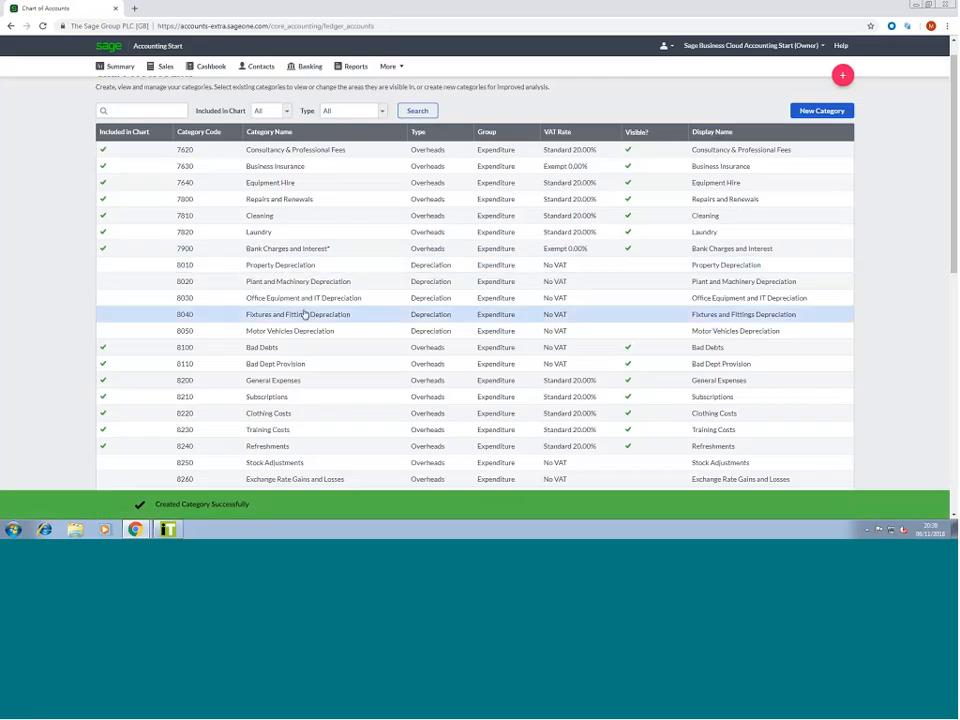
scroll(405, 430, down, 3)
scroll(405, 430, down, 2)
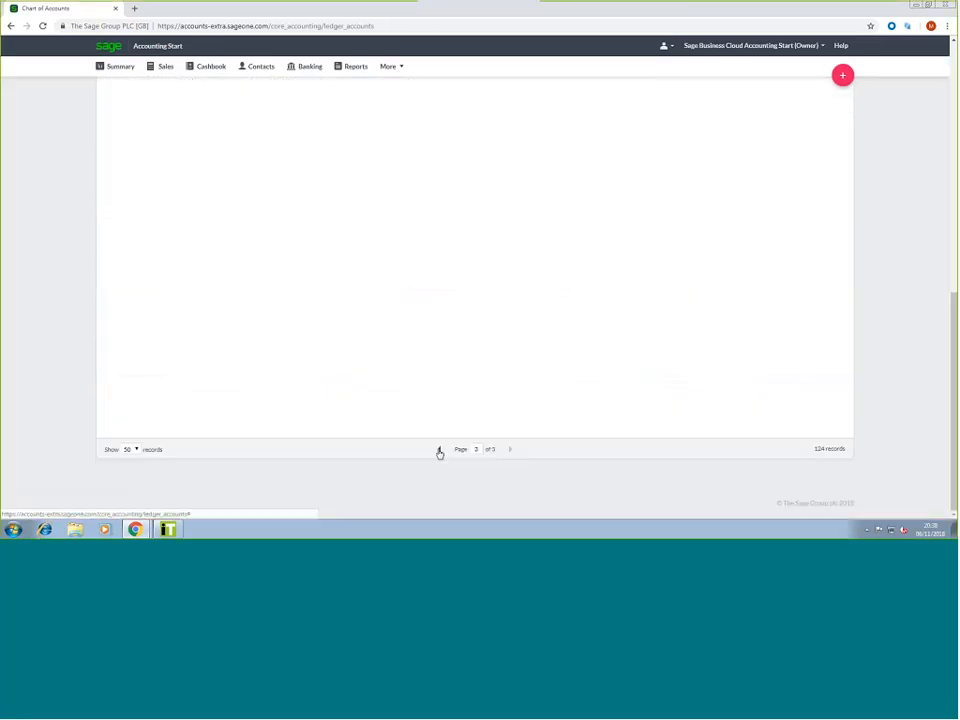
Go back to page 2 of the chart of accounts to check the 7592 Dividends row
click(439, 449)
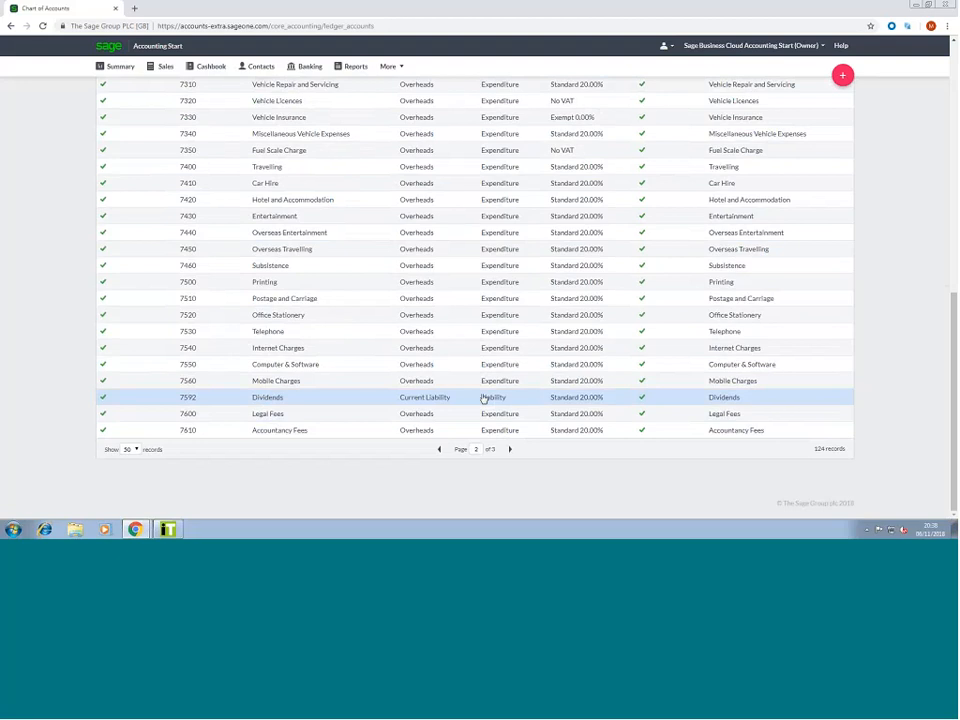
scroll(483, 398, up, 10)
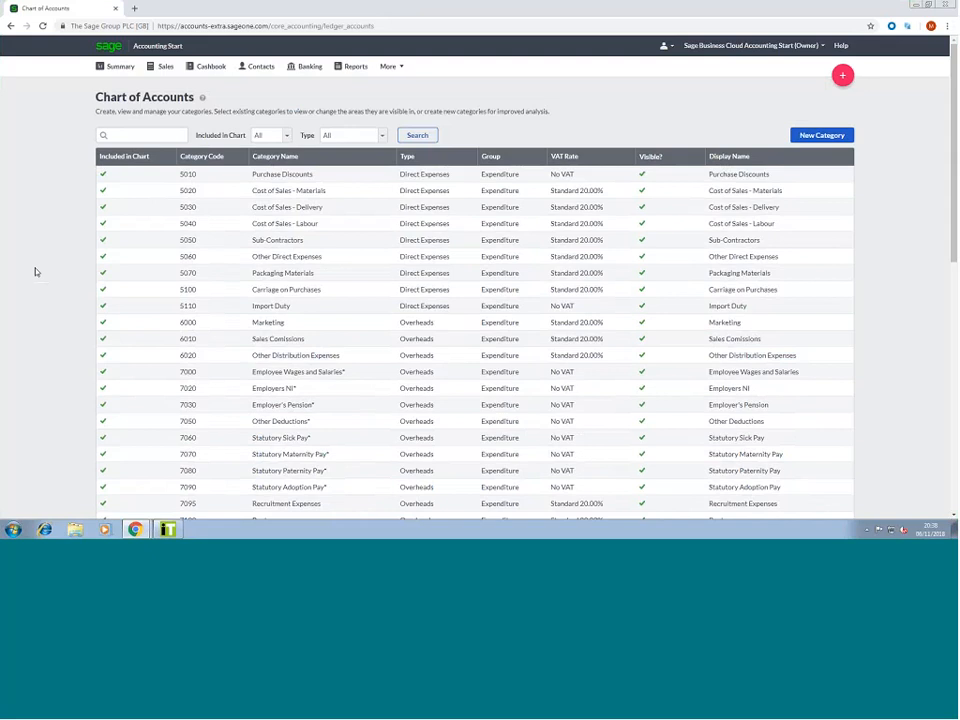
Untick Included in Chart for 5060 Other Direct Expenses, save, and return to the Summary dashboard
click(357, 261)
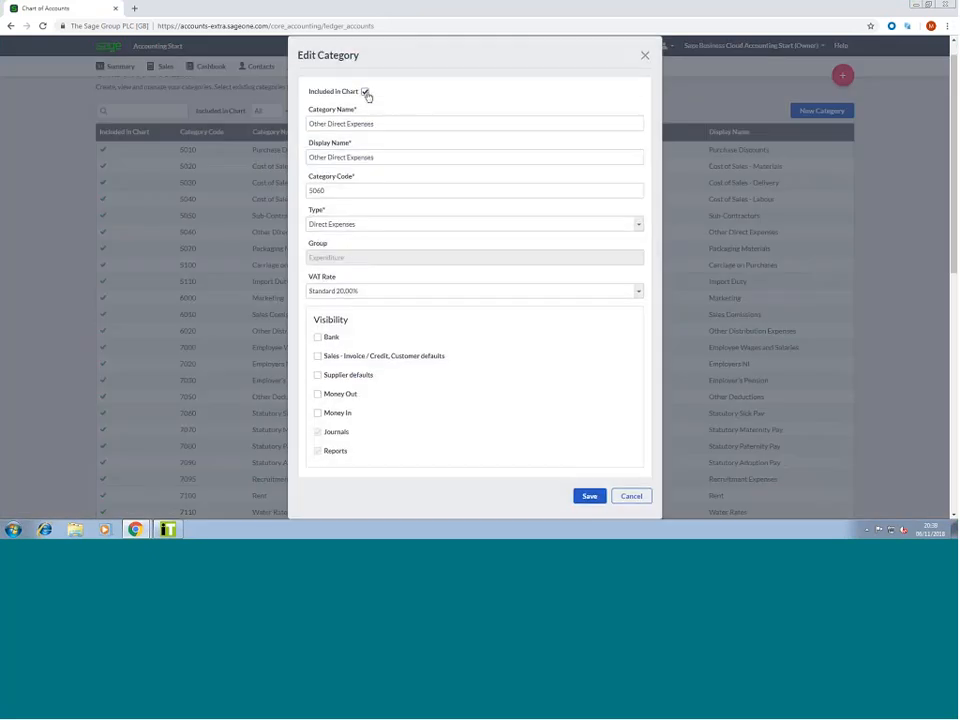
click(365, 92)
click(589, 496)
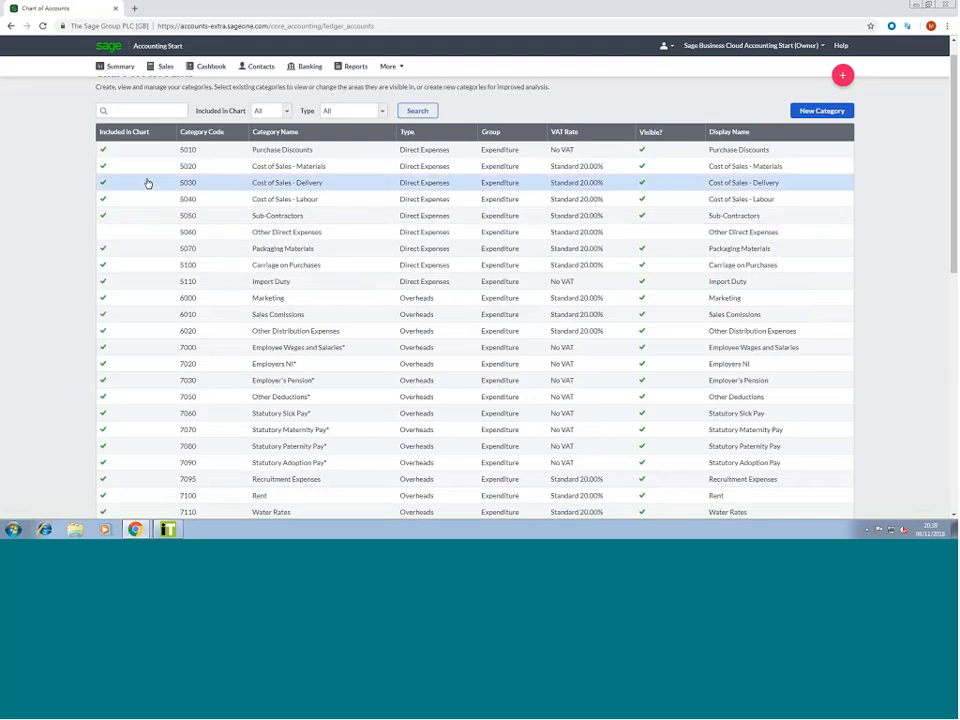
click(124, 68)
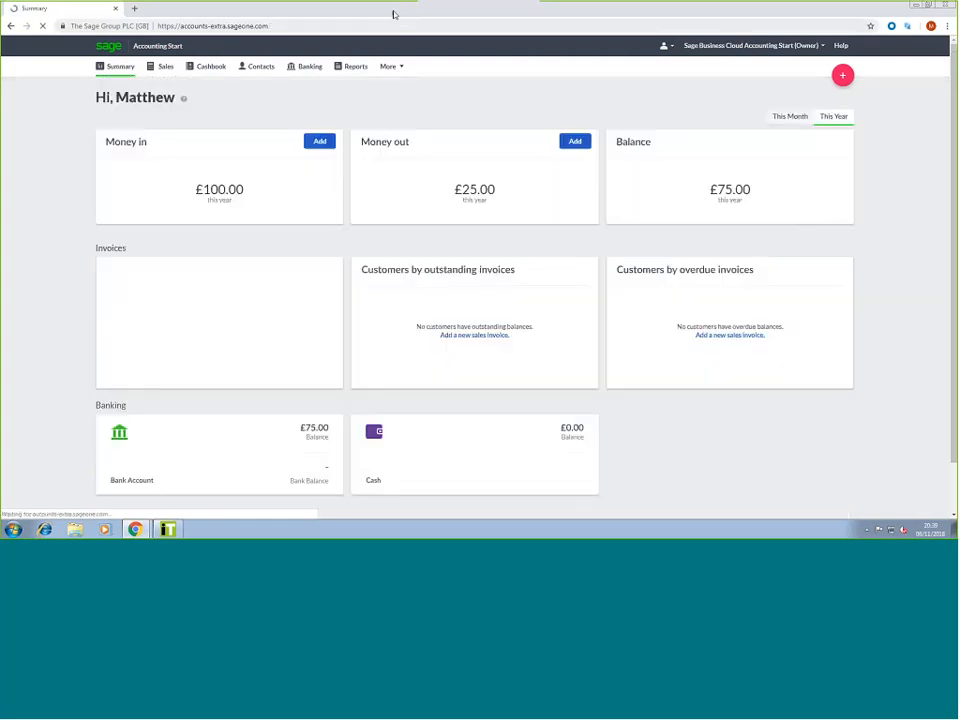
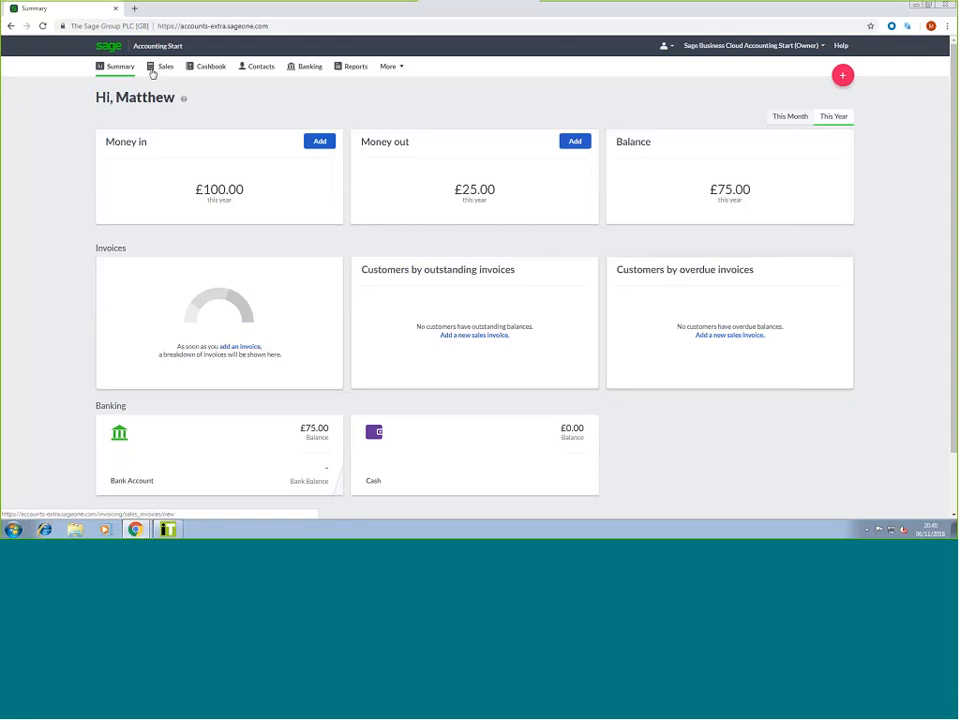
Open the Sales invoice list and start a new invoice
click(155, 70)
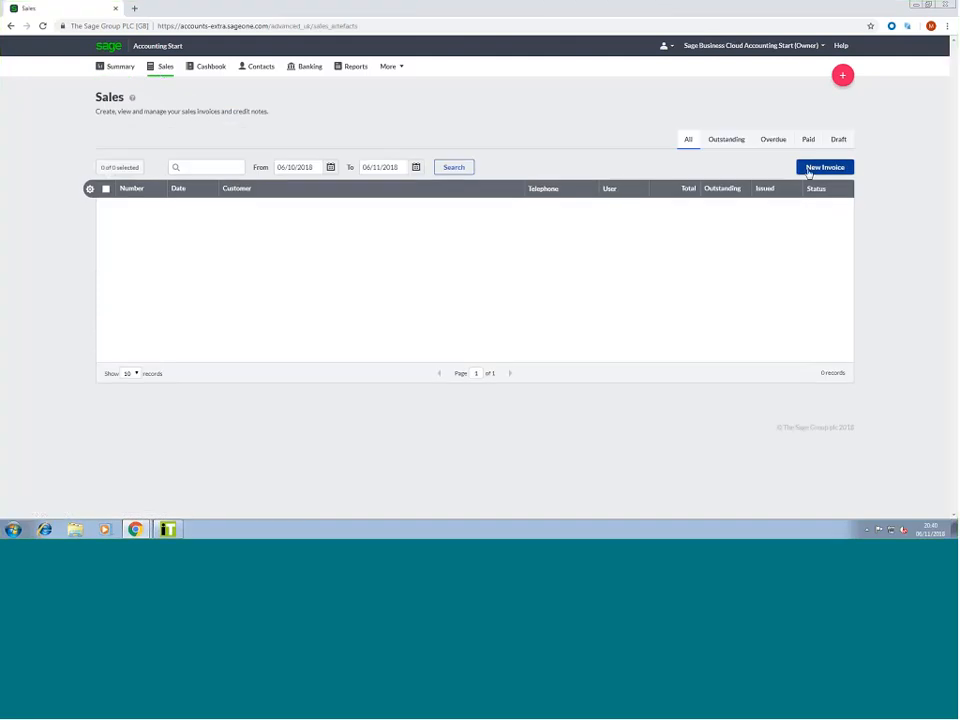
click(119, 74)
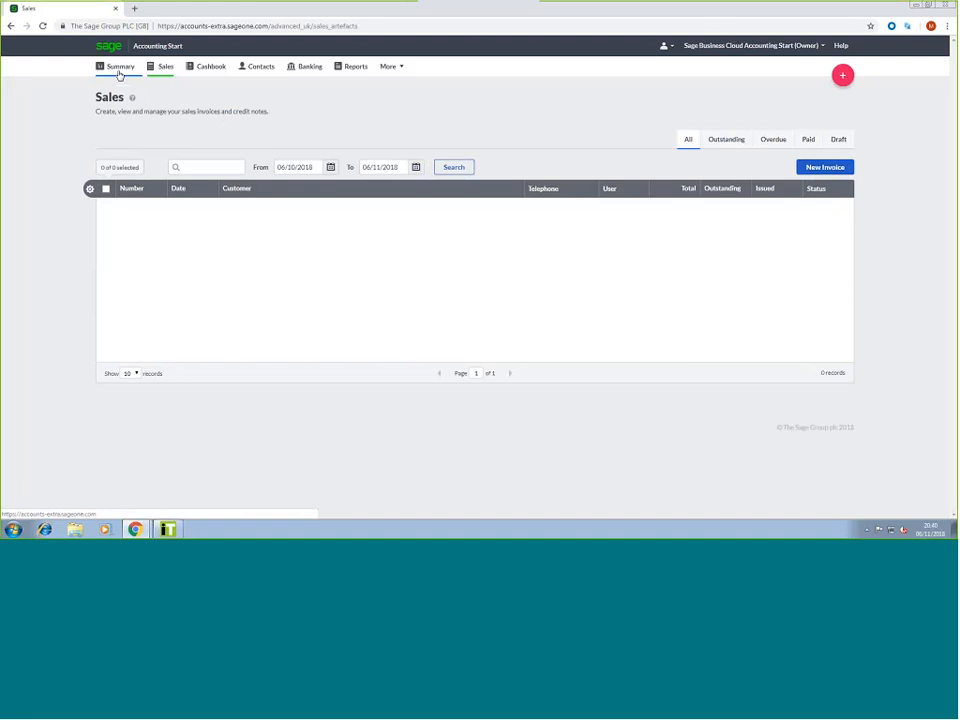
click(810, 170)
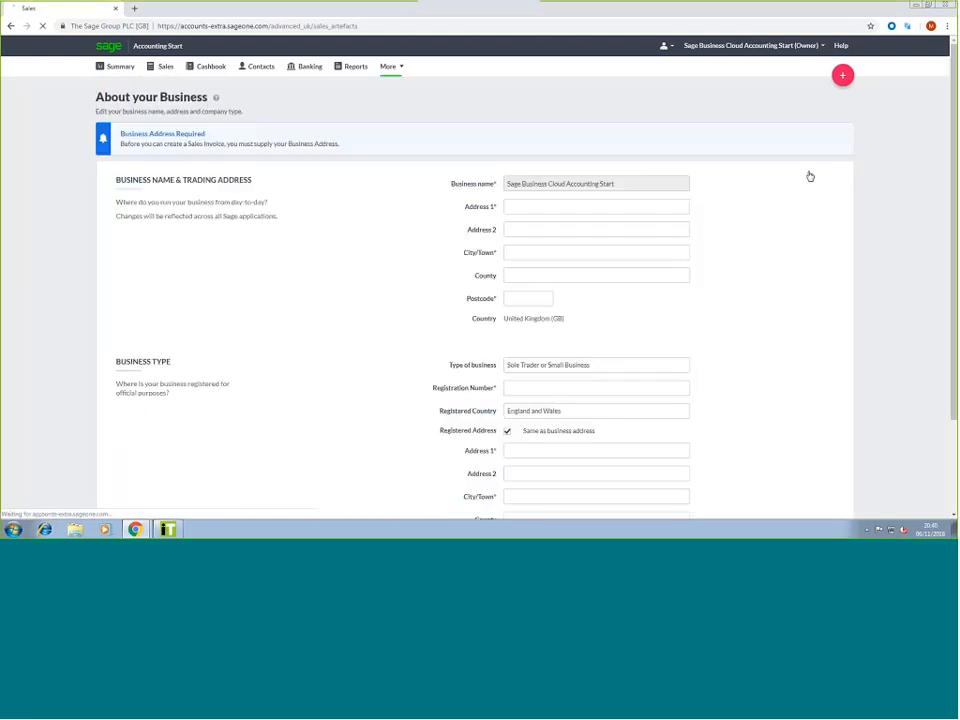
Fill in the business trading address's street, town and postcode, and save it
click(566, 204)
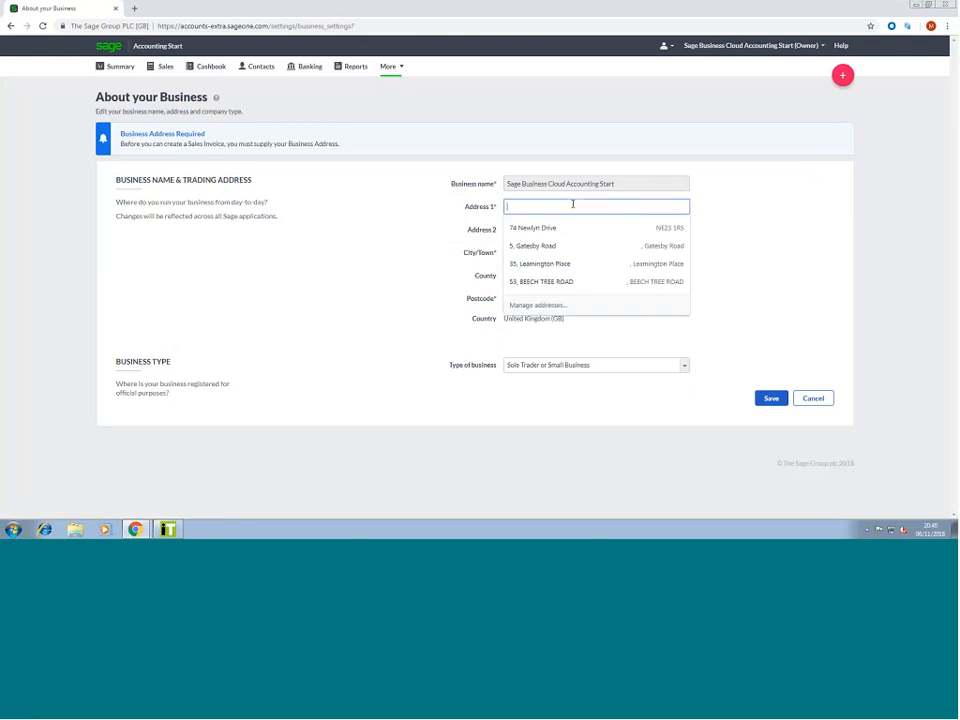
text(123)
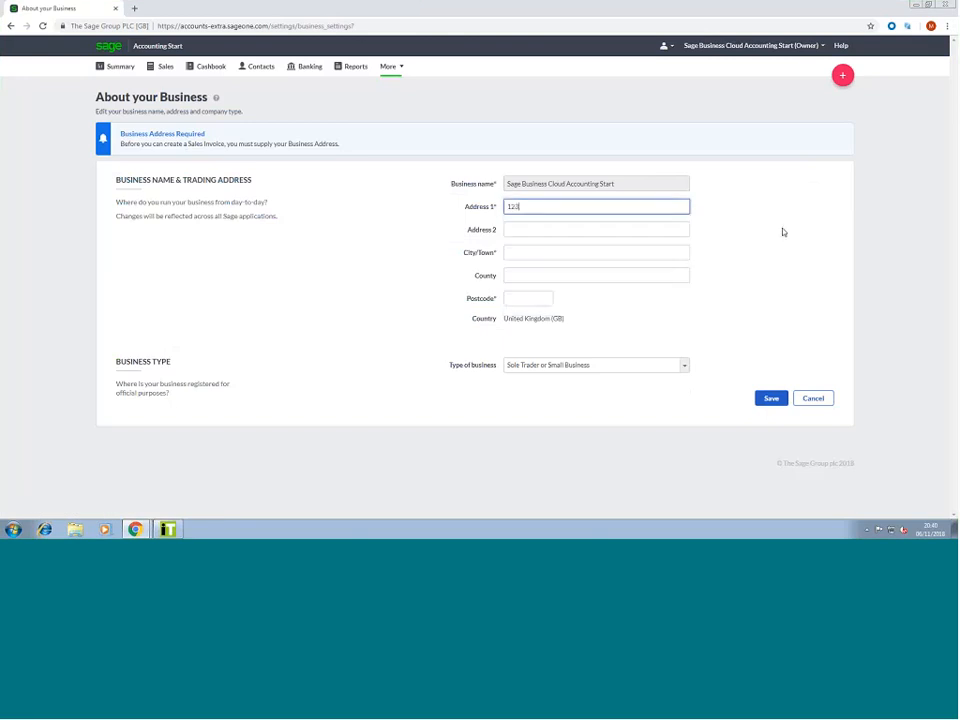
click(557, 251)
click(540, 207)
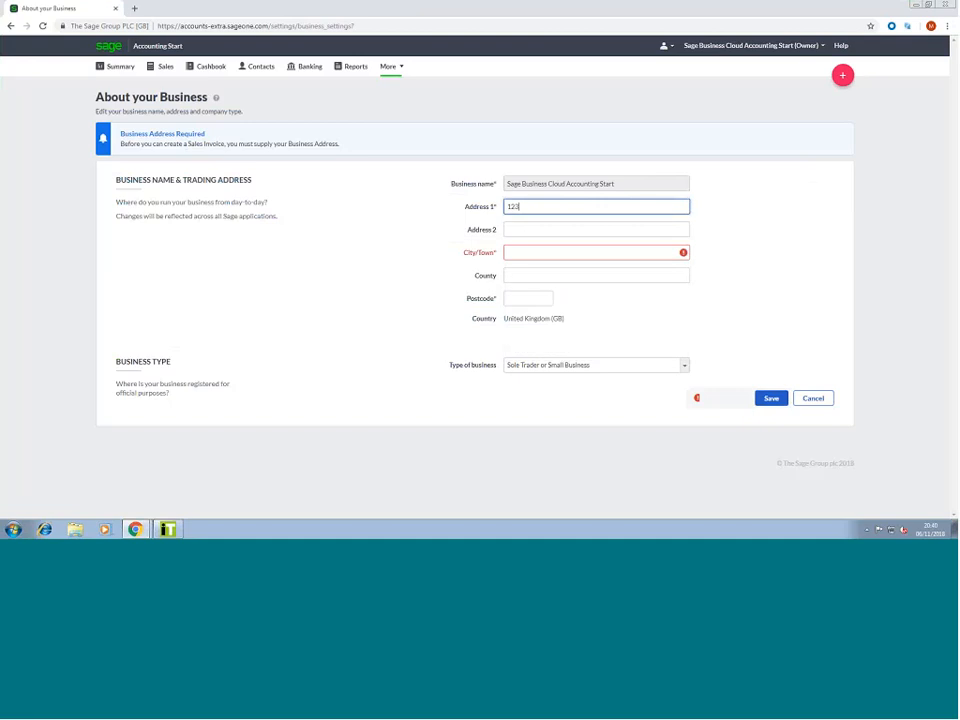
text(Fake Stree)
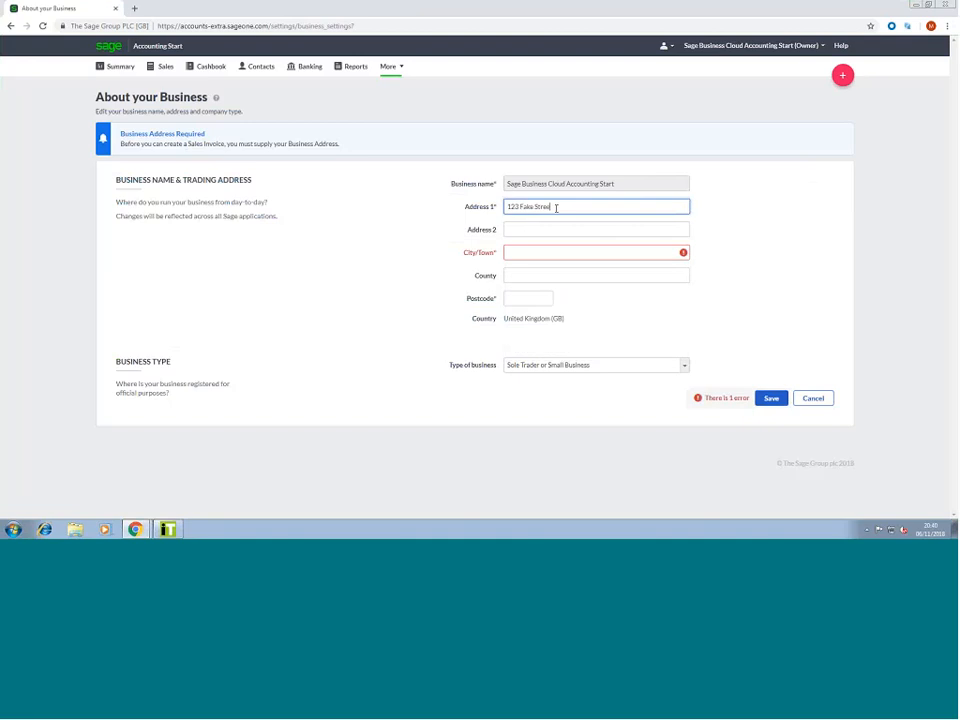
text(t)
click(541, 254)
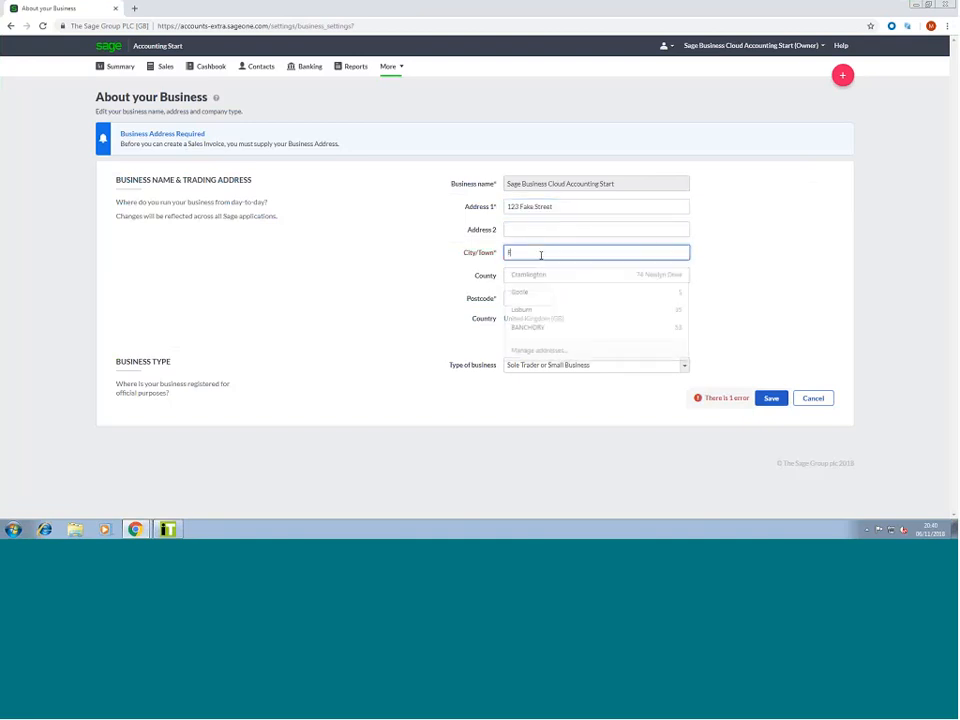
text(Fake T)
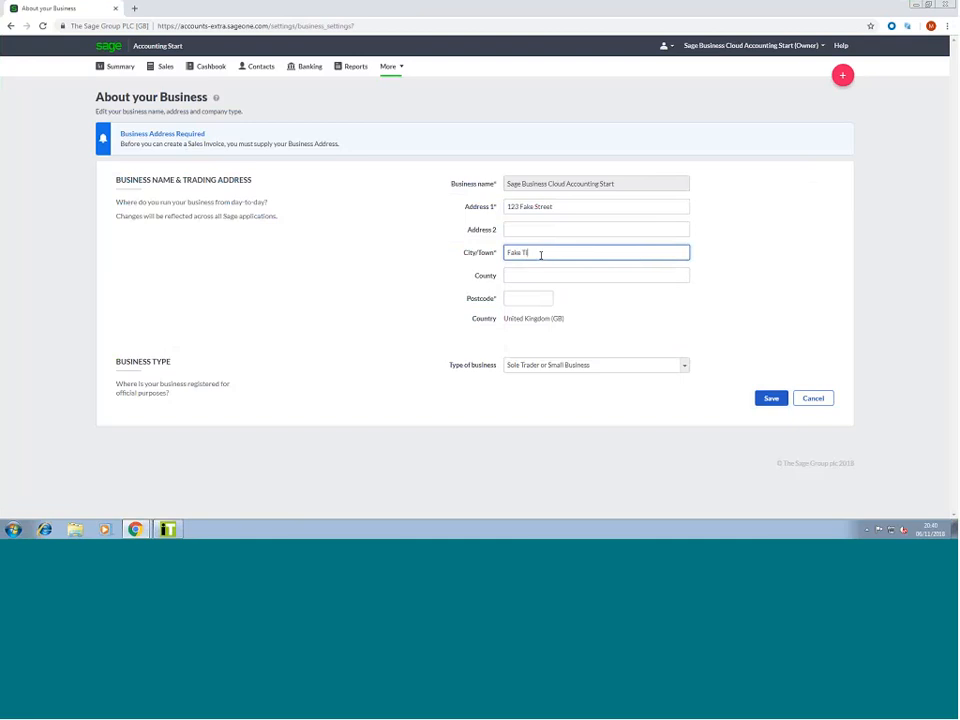
click(539, 299)
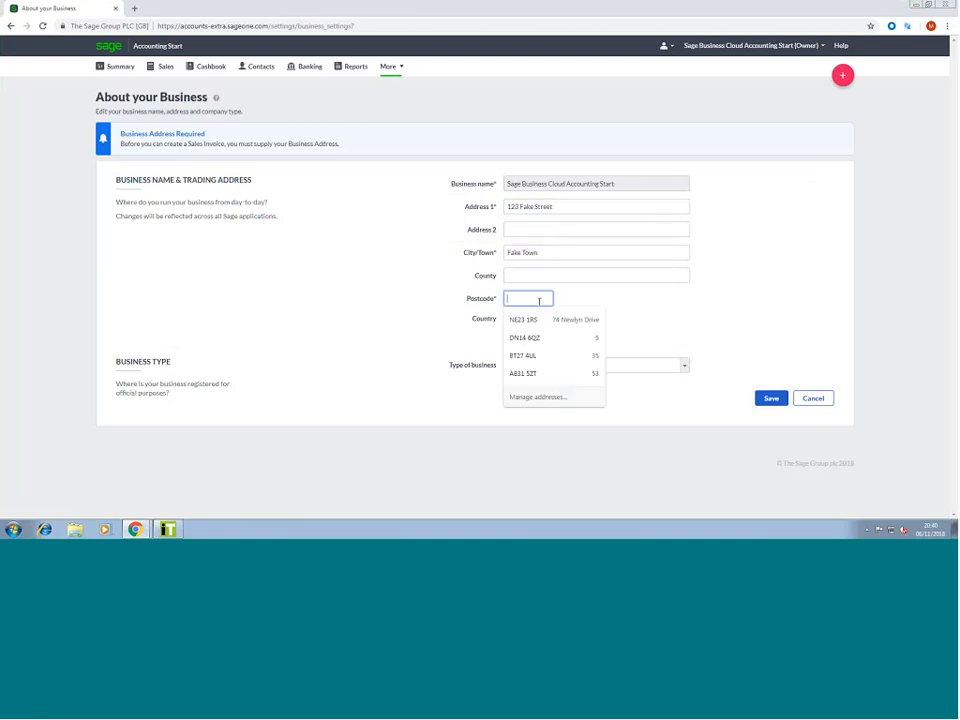
text(NE)
click(671, 317)
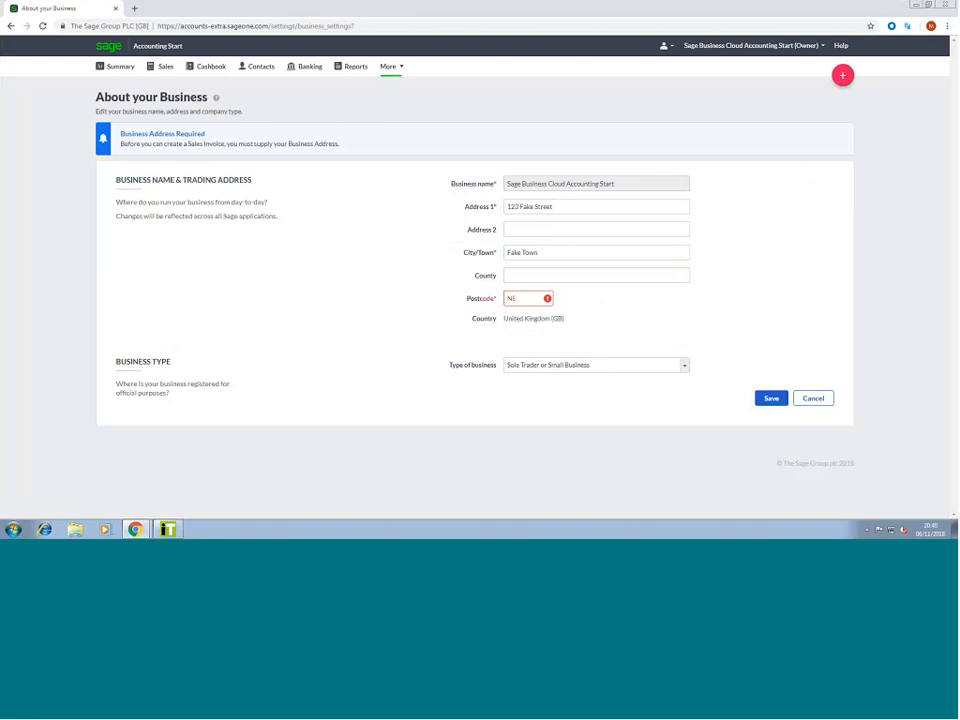
click(536, 298)
text(13 9AA)
click(768, 399)
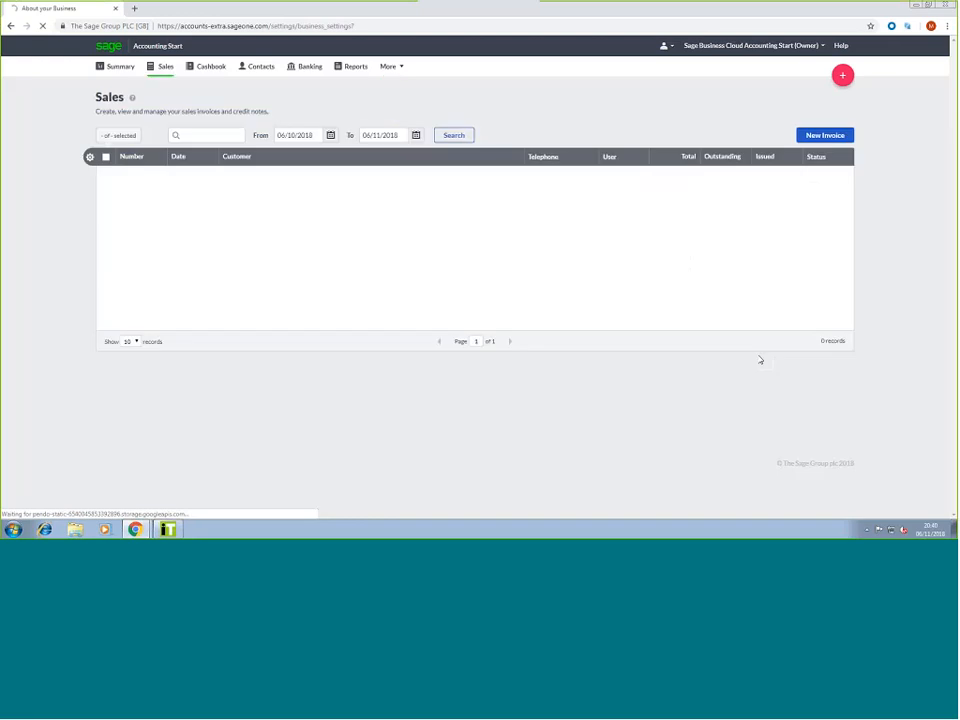
Start a new invoice for customer A1 Blinds with the first line described 'Test Invoice'
click(823, 168)
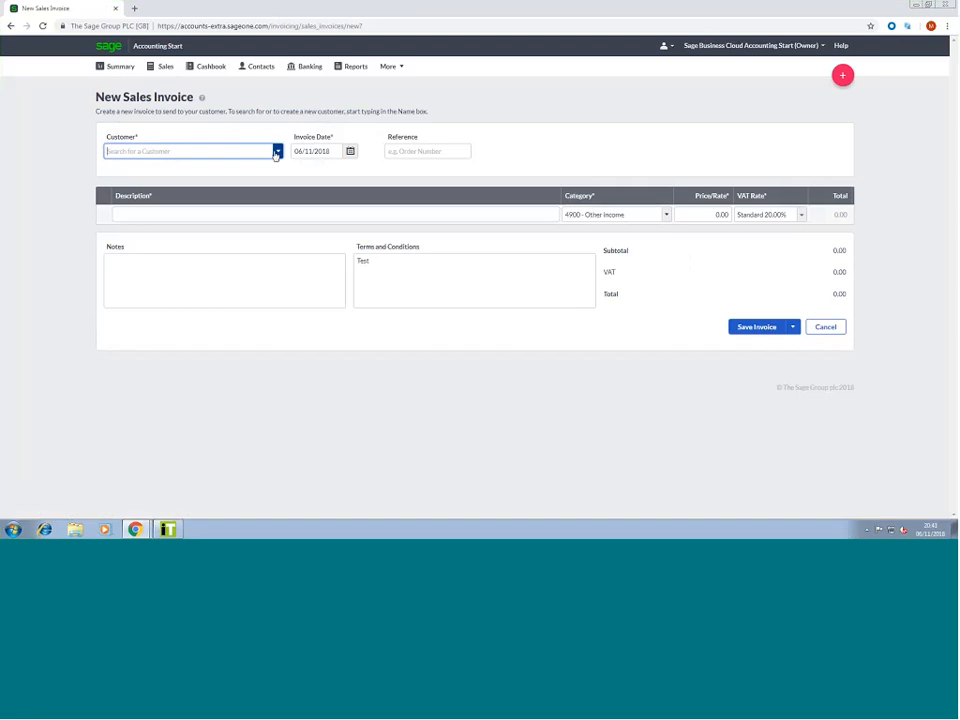
click(162, 155)
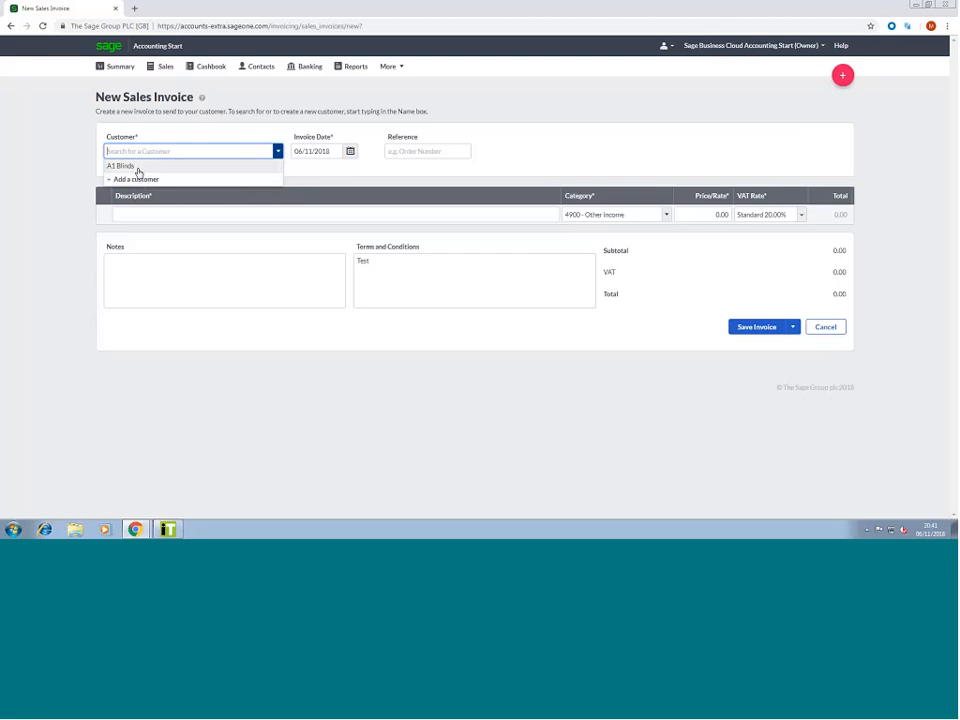
click(138, 168)
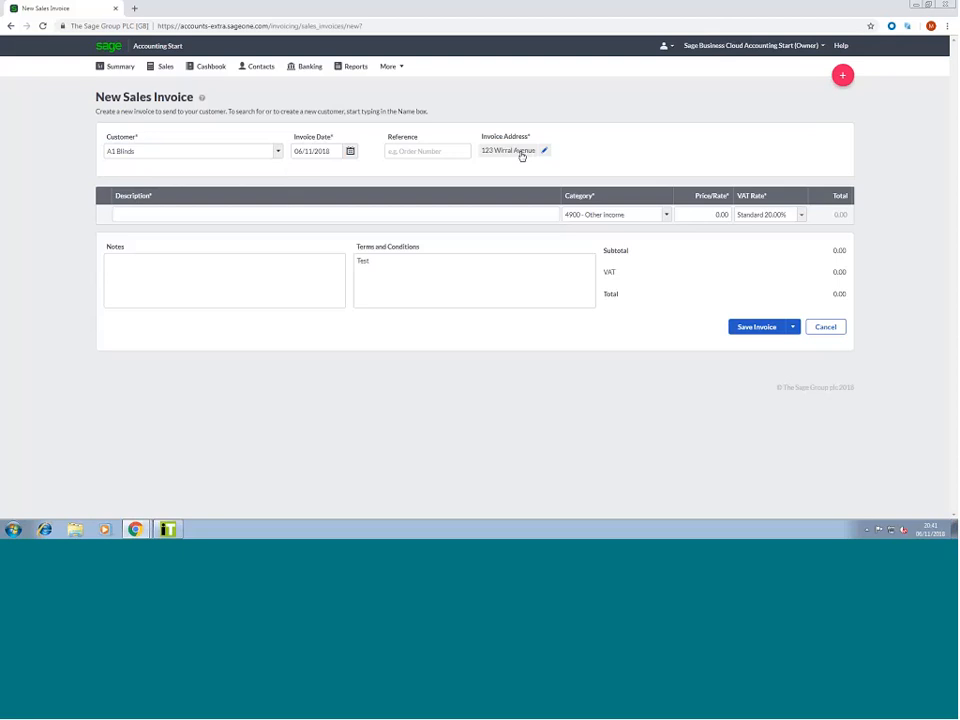
click(411, 149)
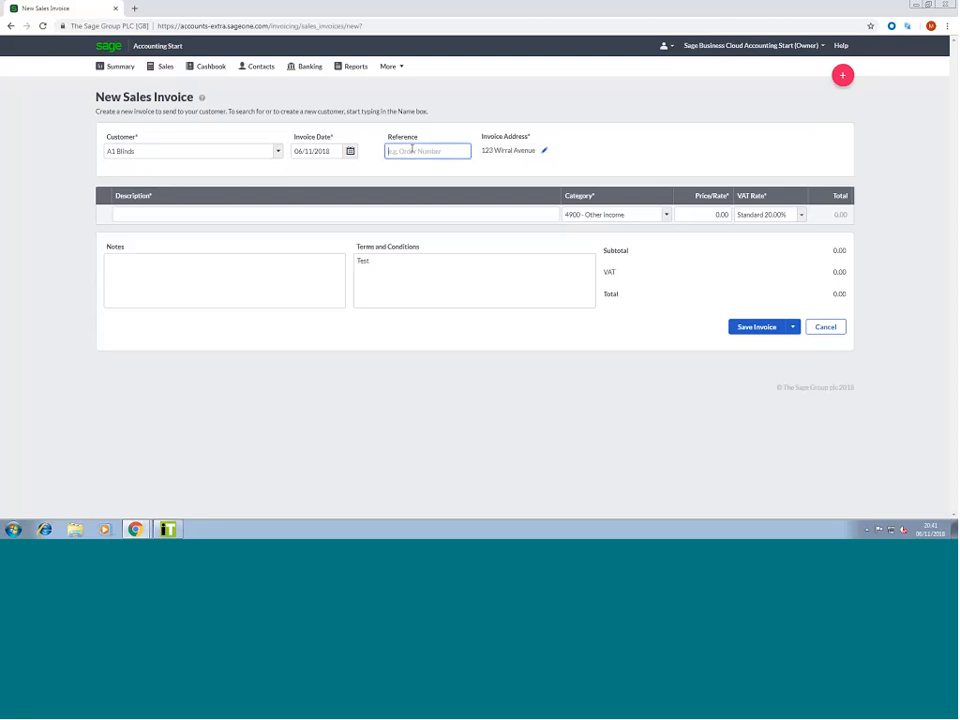
click(225, 213)
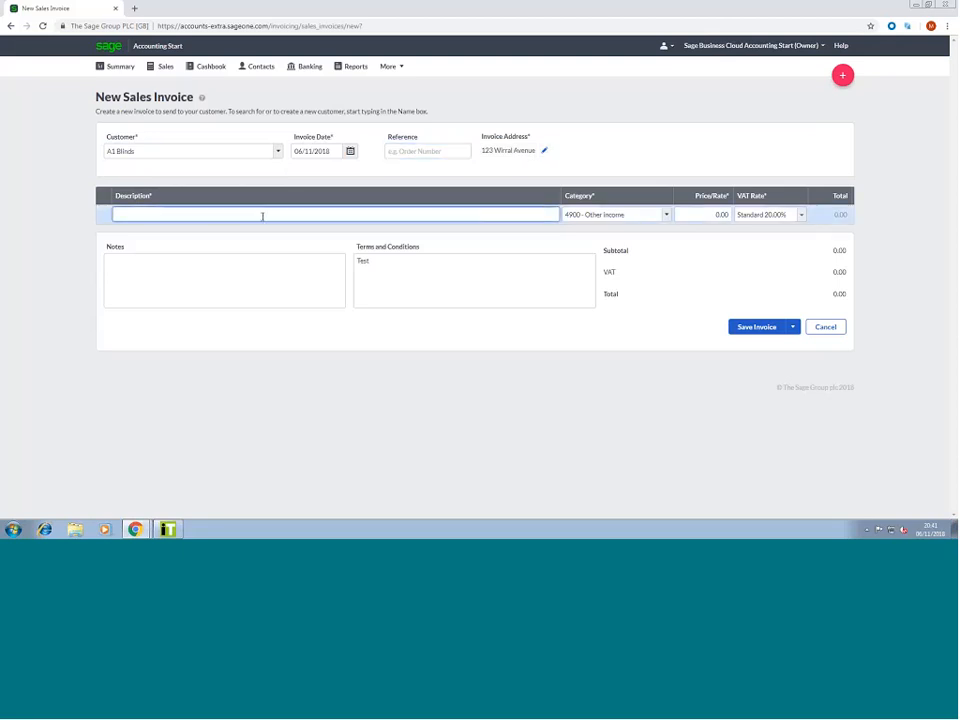
text(Test)
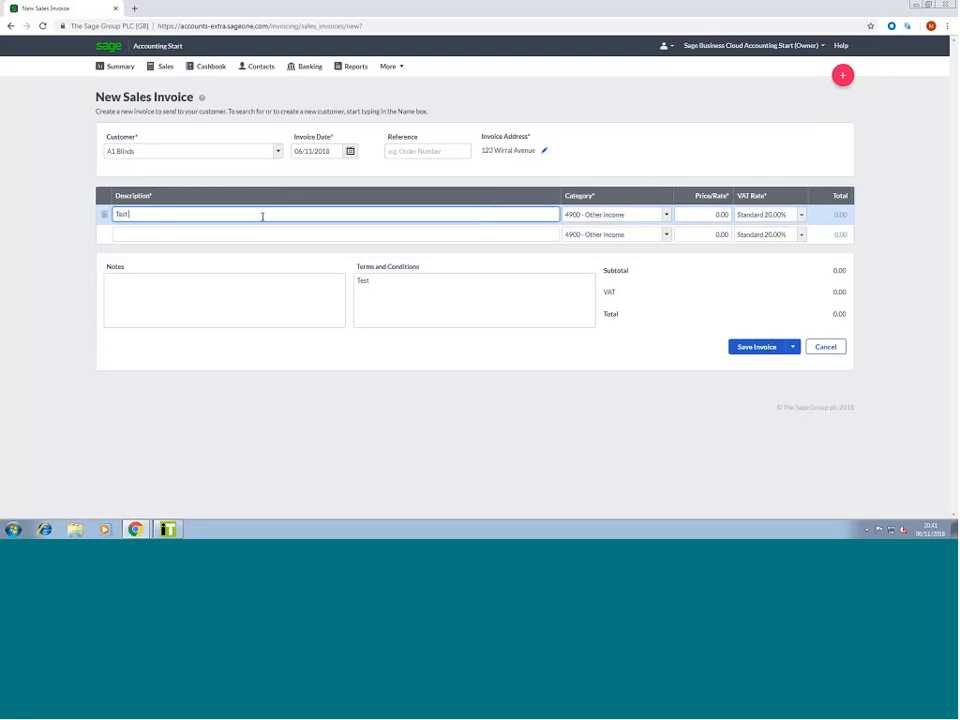
text( Invoice)
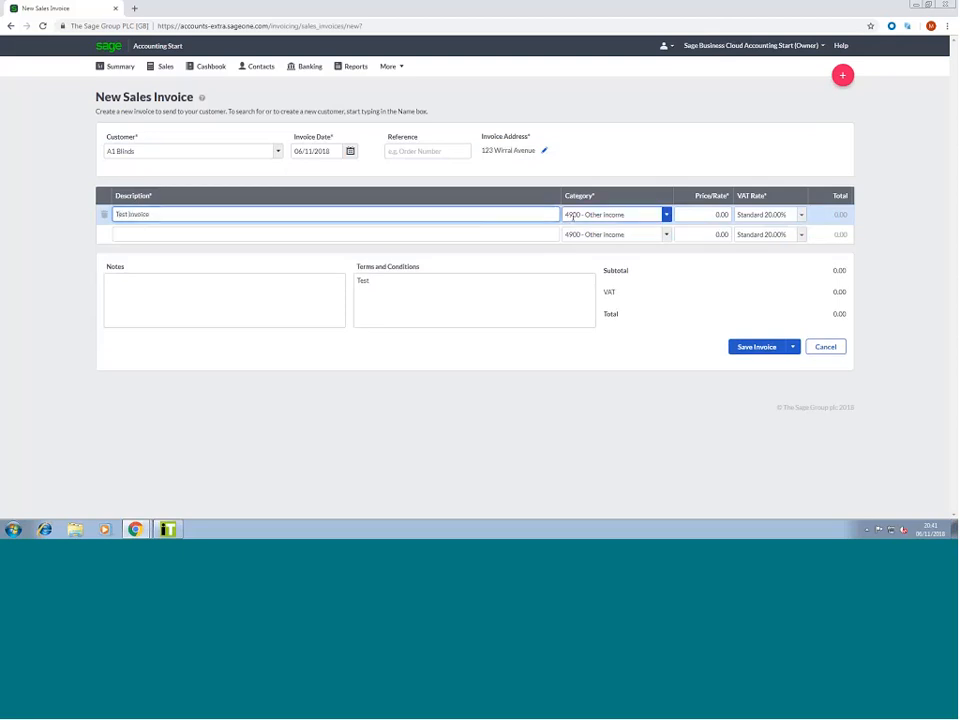
From the first line's category list, begin creating a new ledger account
click(665, 214)
scroll(645, 236, down, 1)
scroll(639, 242, up, 1)
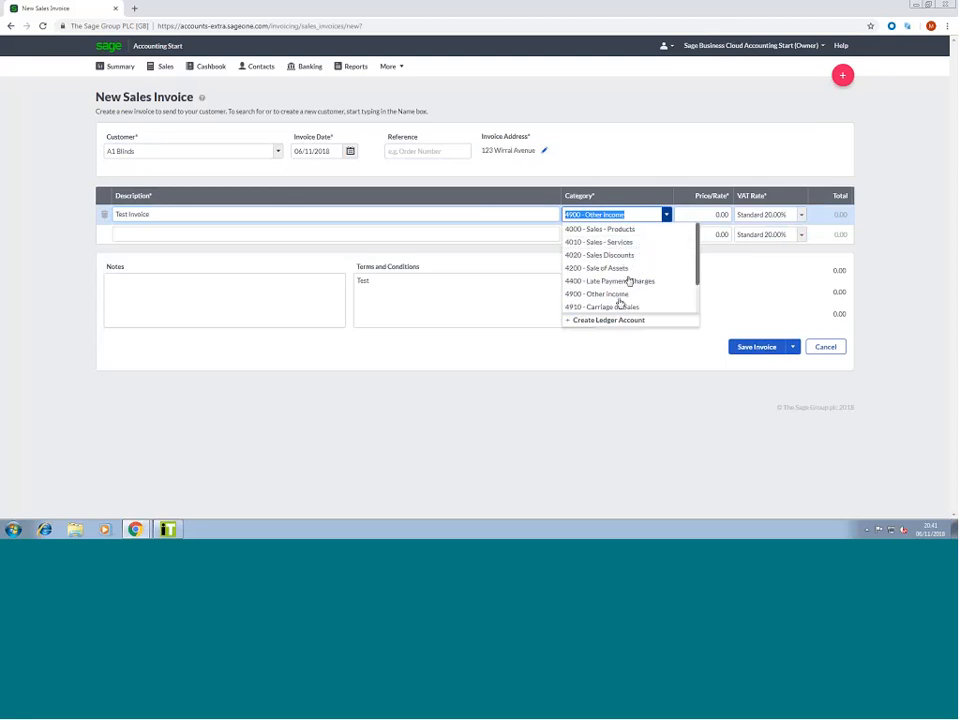
scroll(621, 302, down, 1)
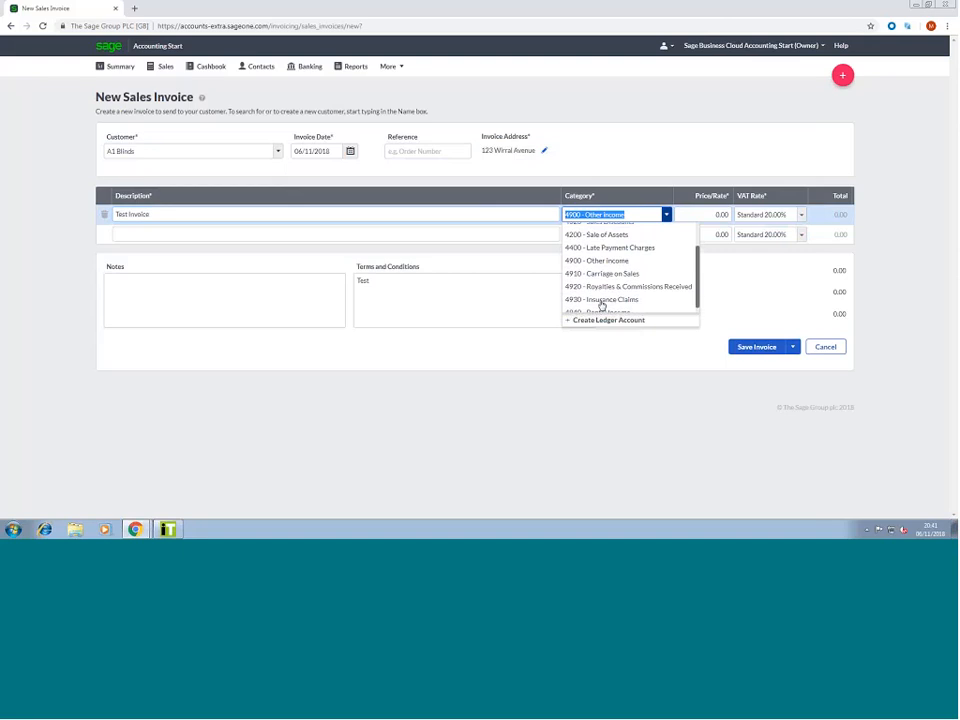
scroll(606, 293, up, 1)
scroll(606, 303, down, 1)
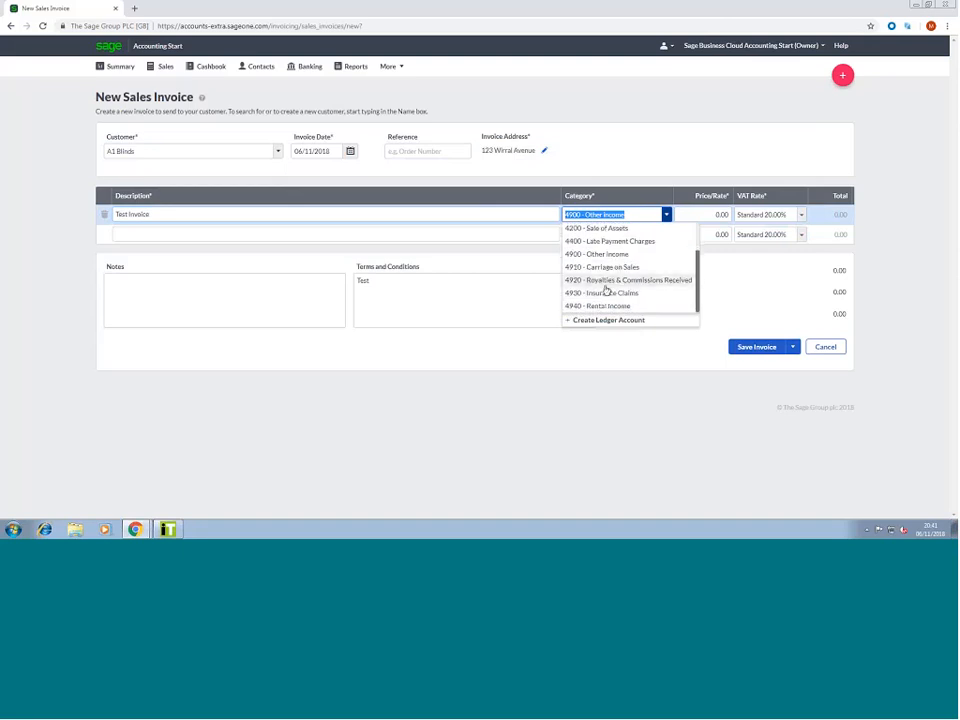
click(600, 320)
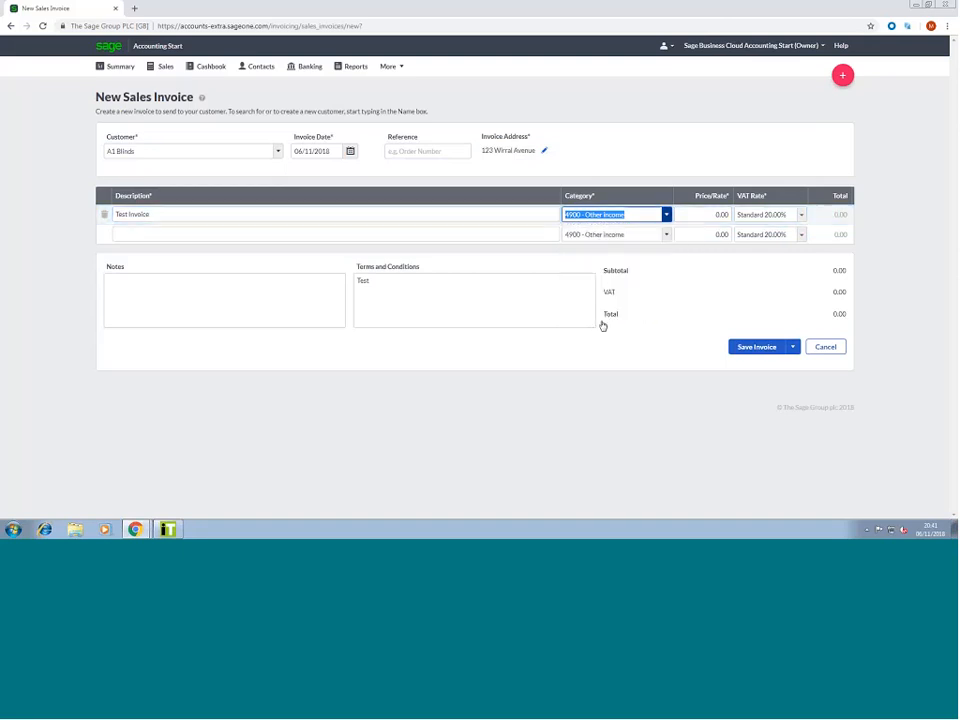
click(467, 271)
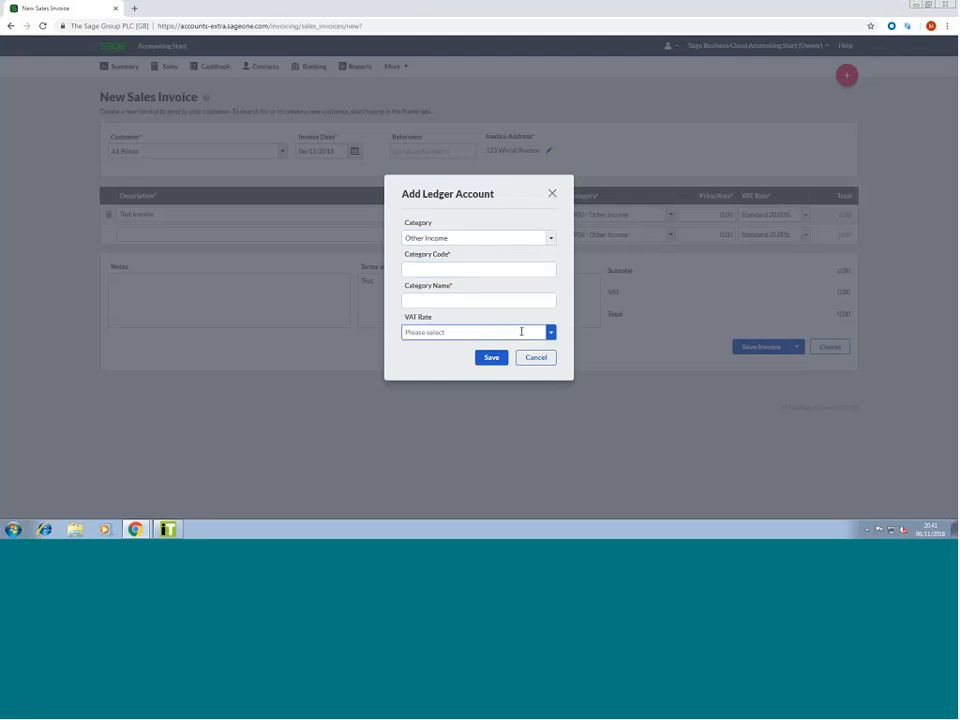
Cancel the new ledger account and set line one to 4000 Sales - Products at 250.00
click(547, 358)
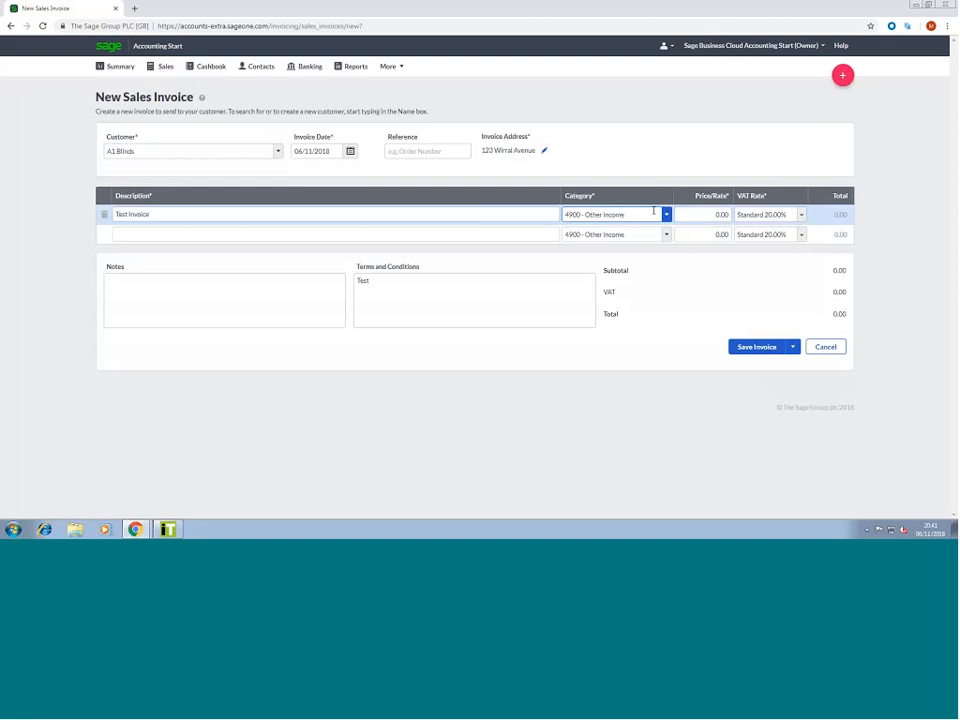
click(665, 214)
click(622, 231)
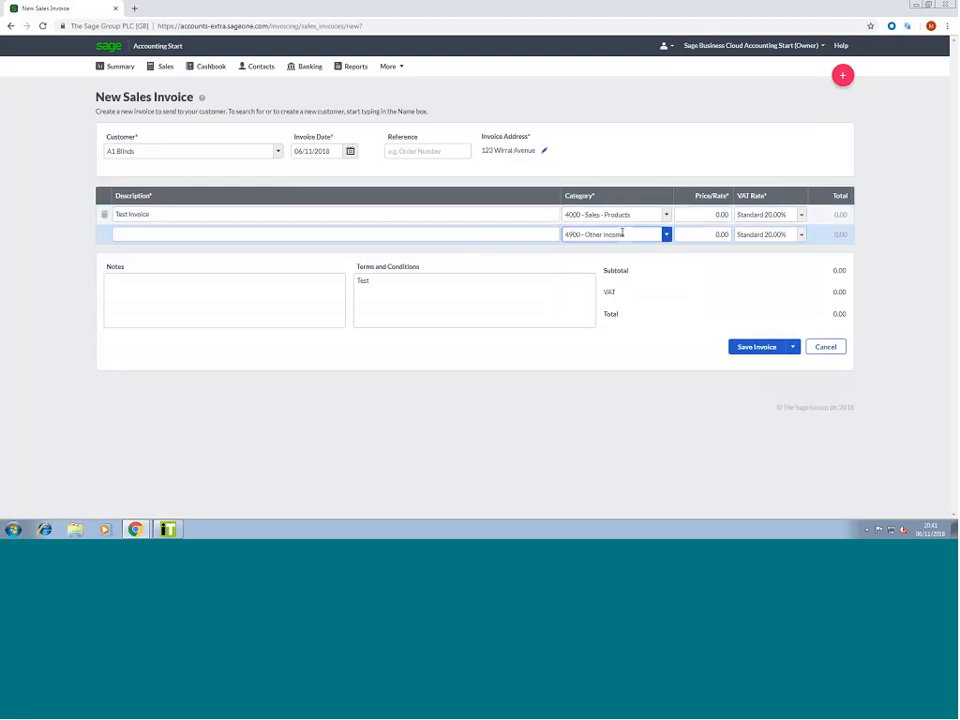
click(725, 215)
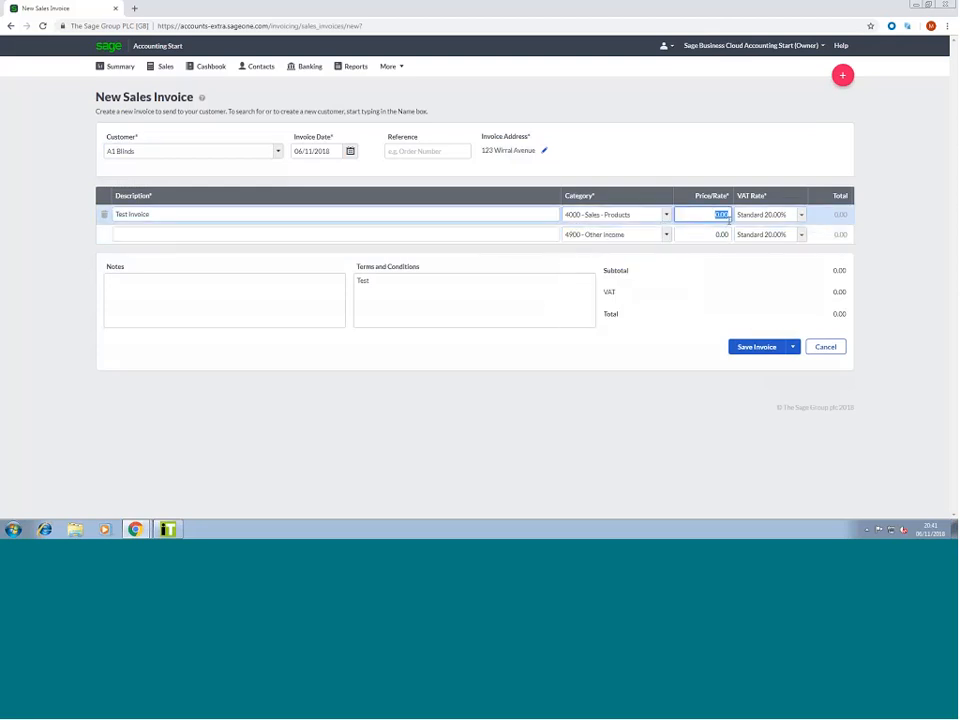
text(250)
key(Tab)
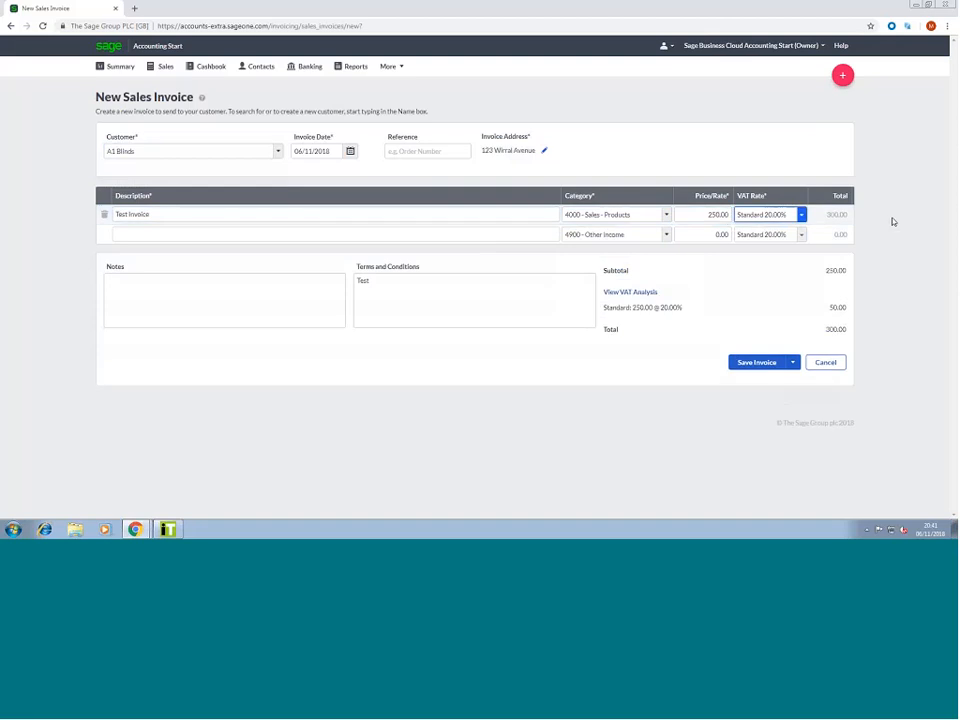
click(913, 213)
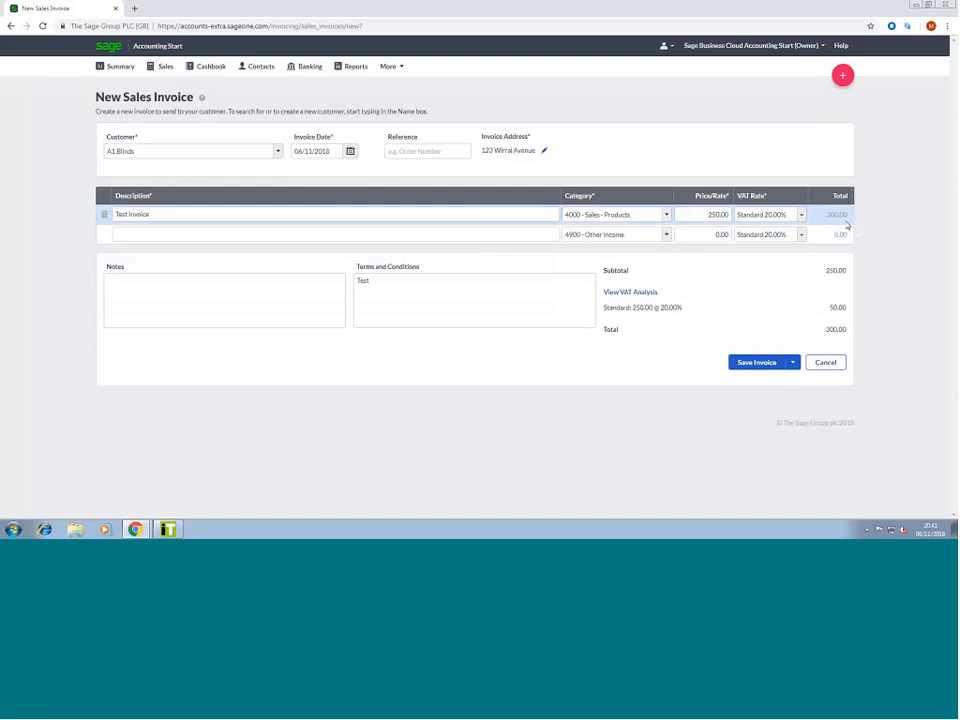
Add terms 'Test' and check the VAT analysis: 50.00 VAT, 300.00 total
click(511, 303)
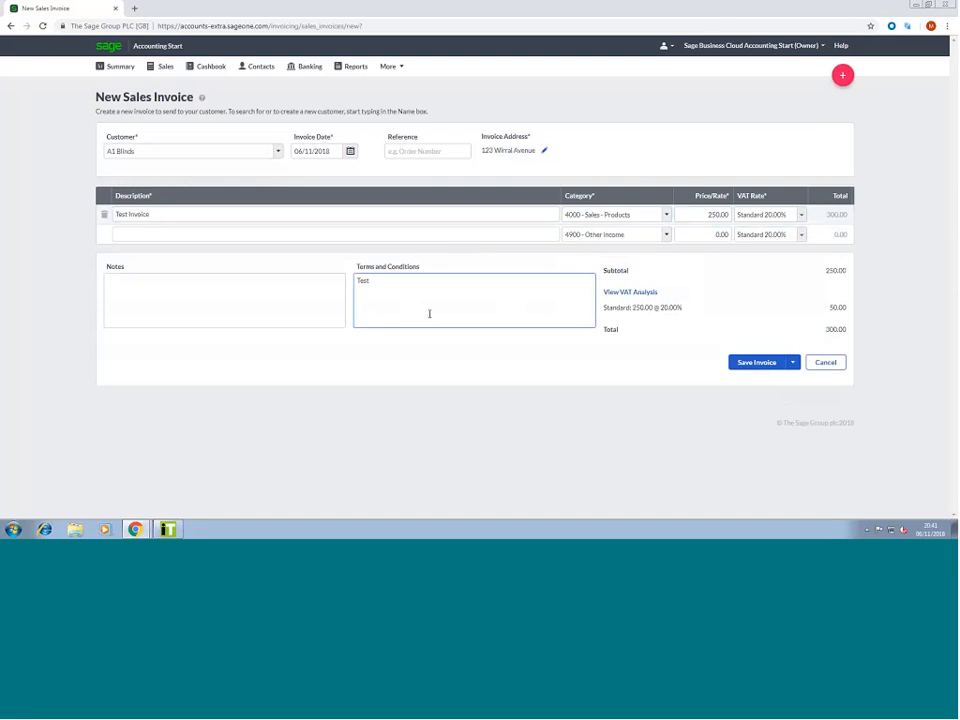
key(Tab)
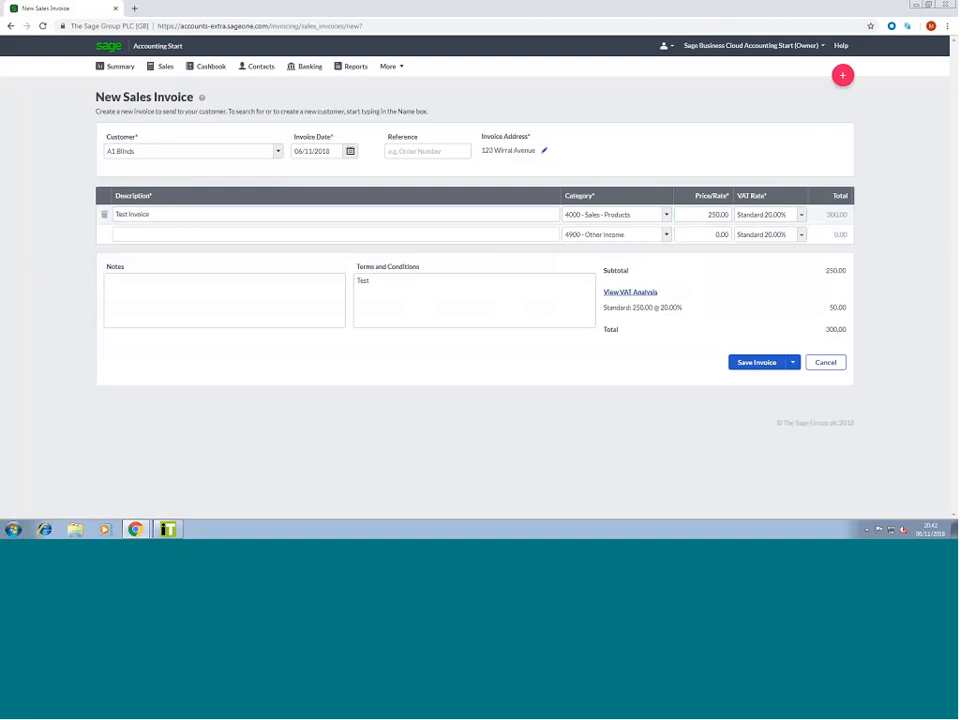
click(647, 294)
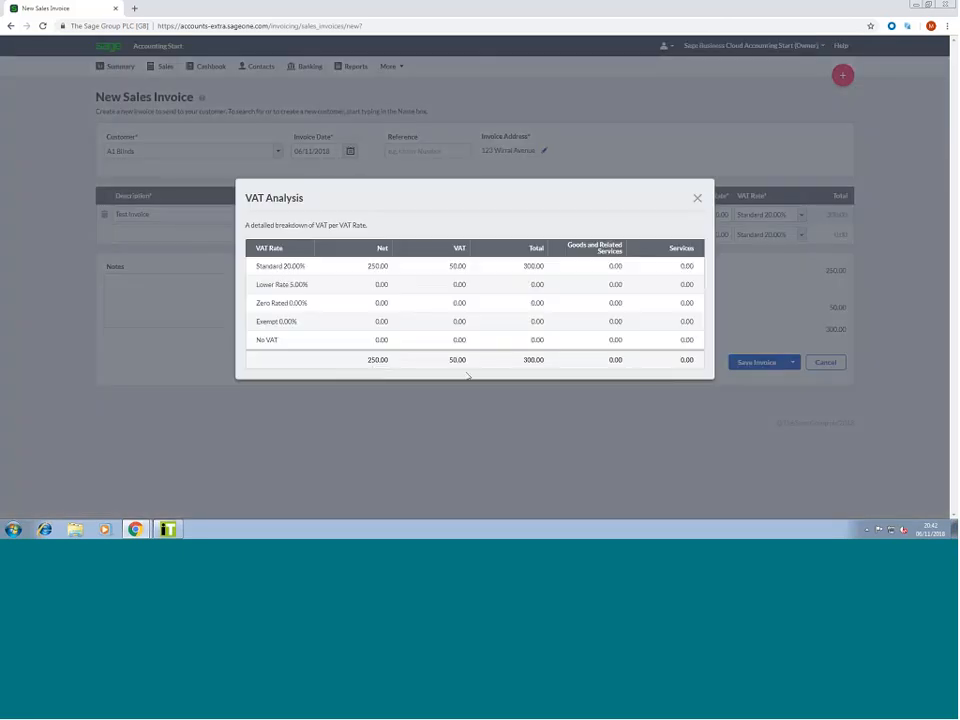
click(697, 200)
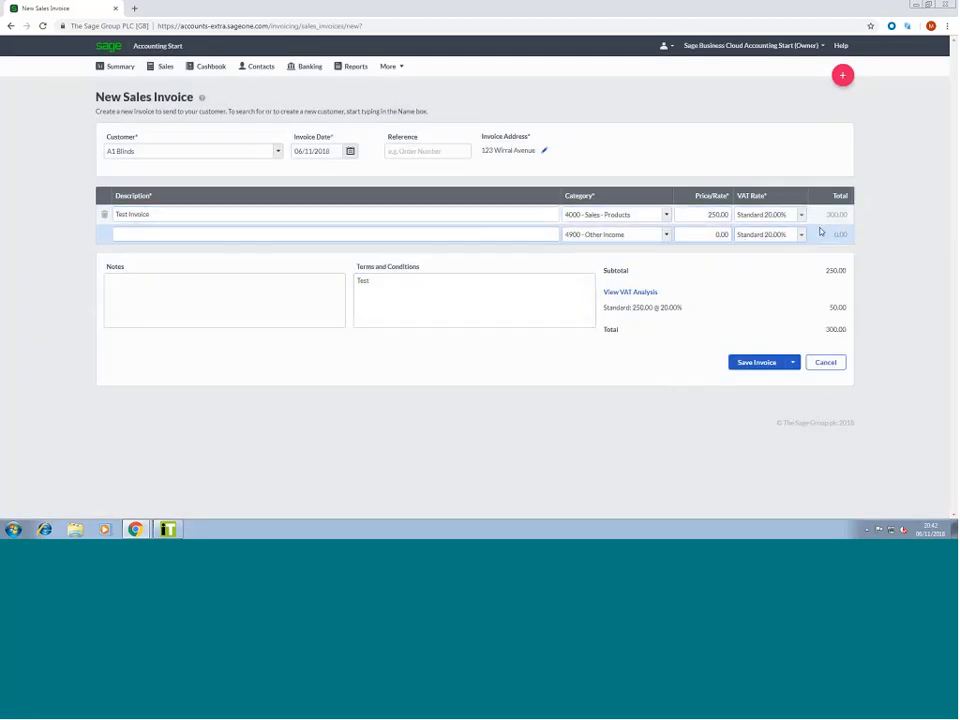
click(788, 365)
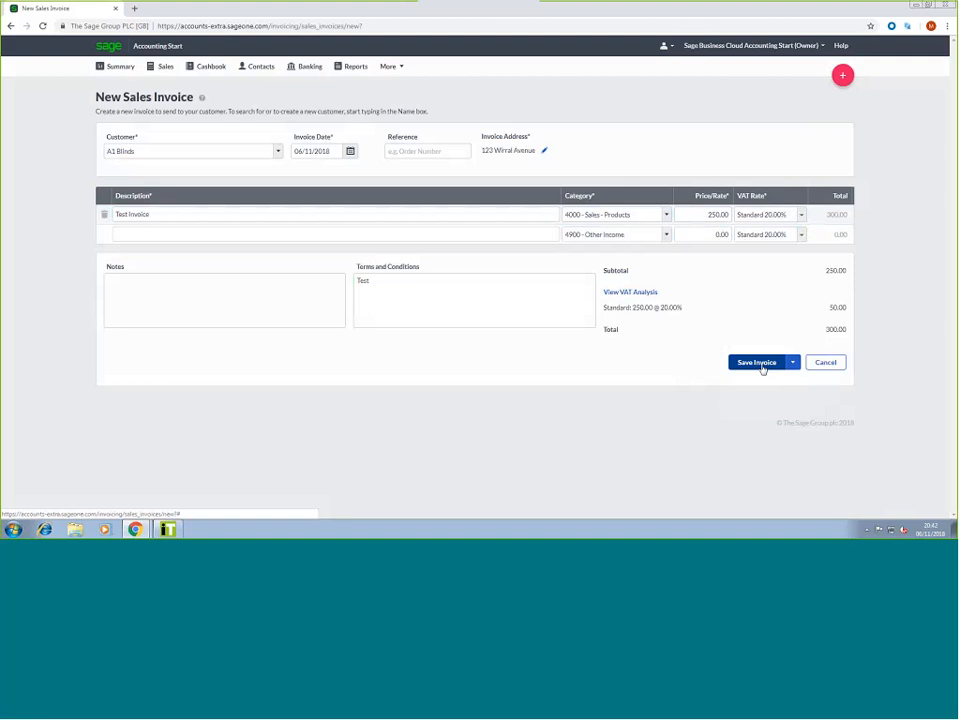
Save invoice SI-50 and record a £250.00 payment into Bank Account (1200)
click(761, 367)
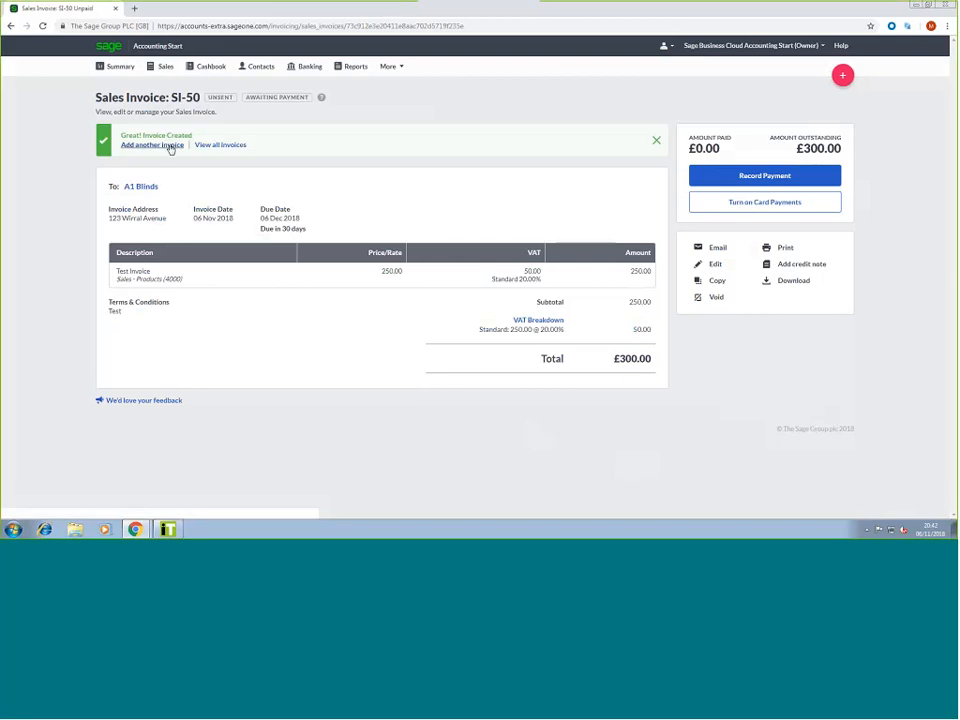
click(741, 176)
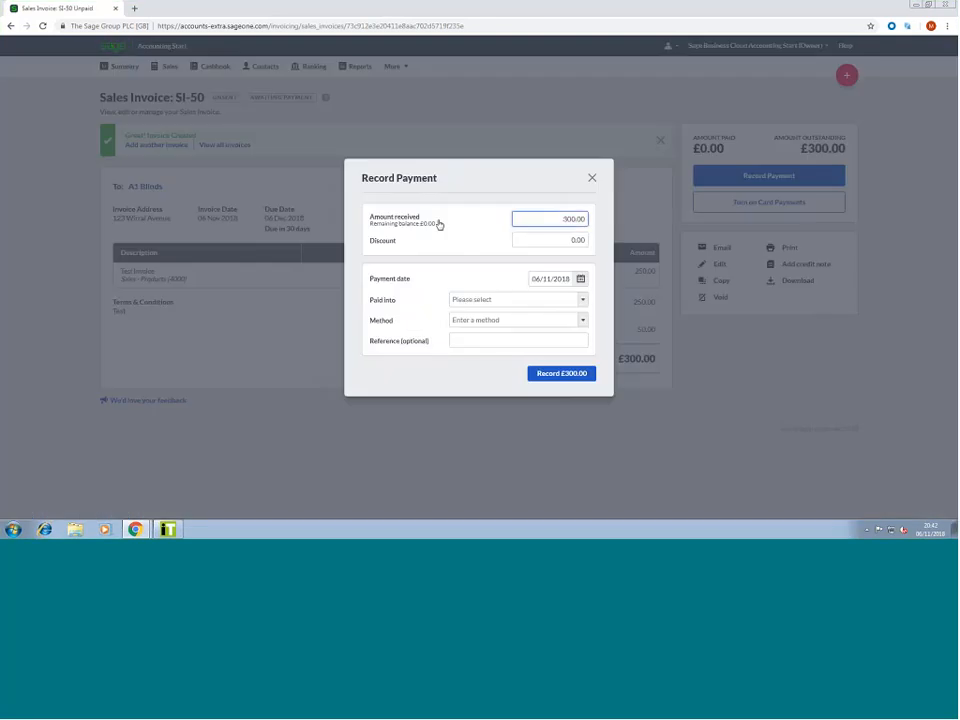
key(ctrl+a)
text(250)
click(563, 244)
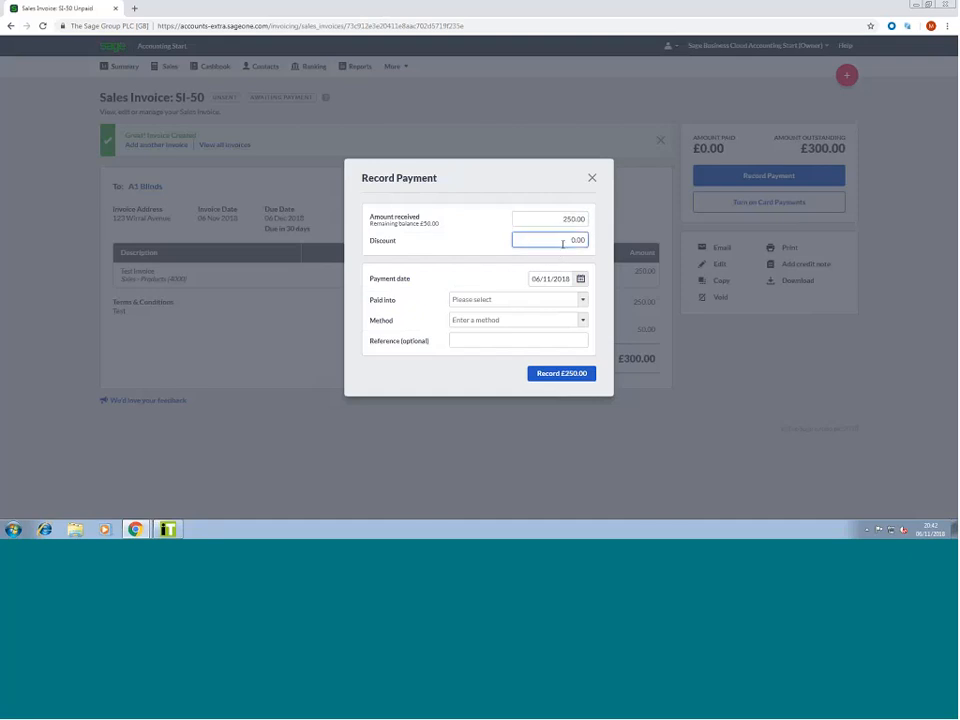
key(Tab)
key(Tab)
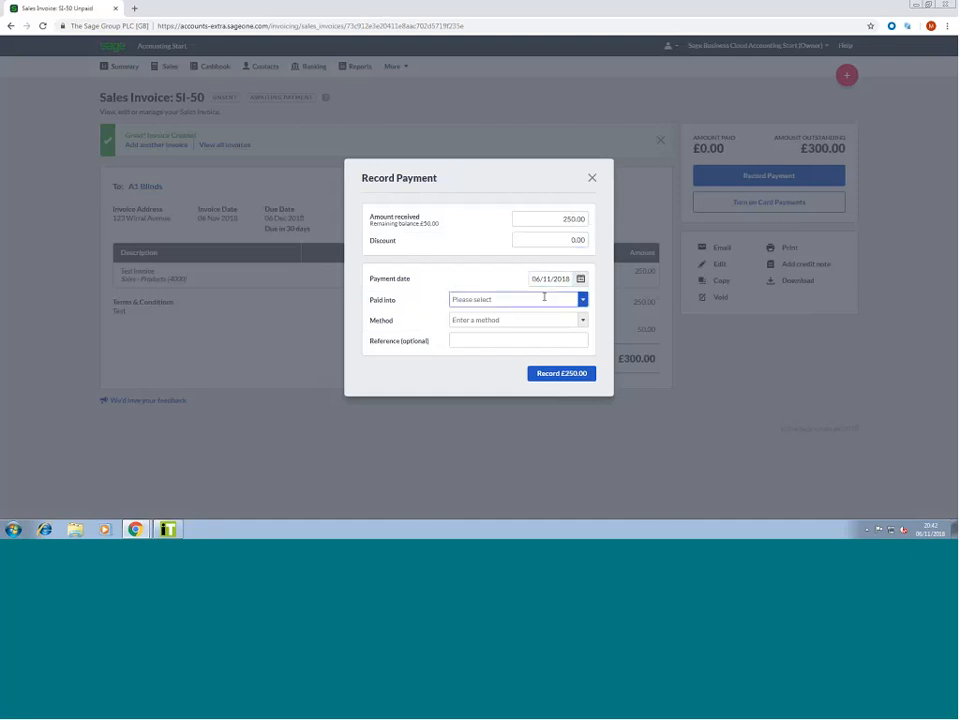
click(544, 297)
click(482, 316)
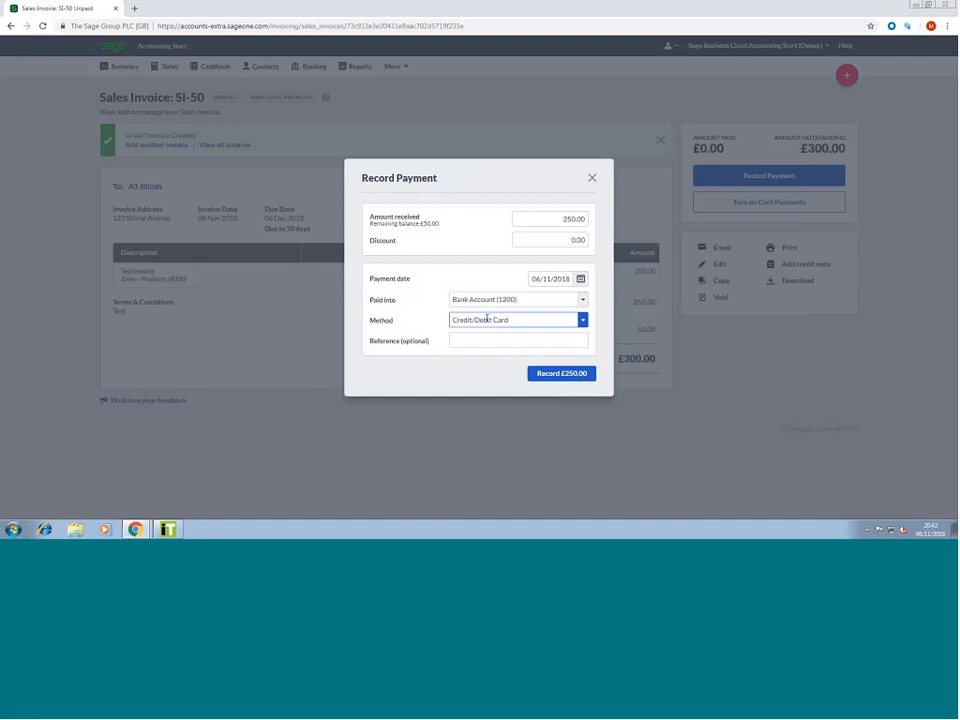
click(471, 339)
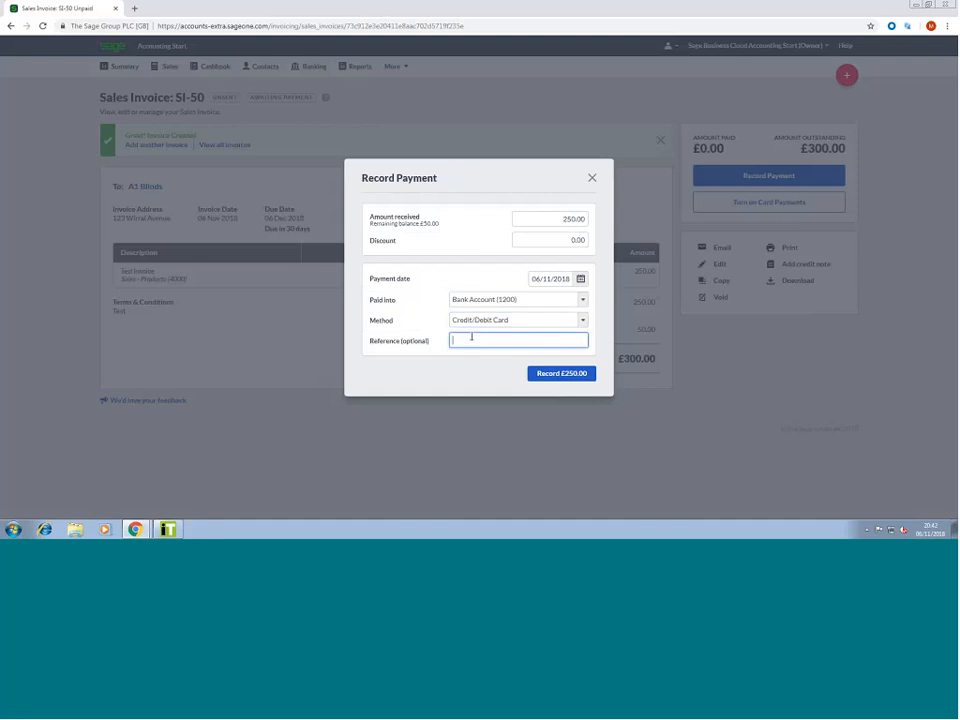
click(541, 375)
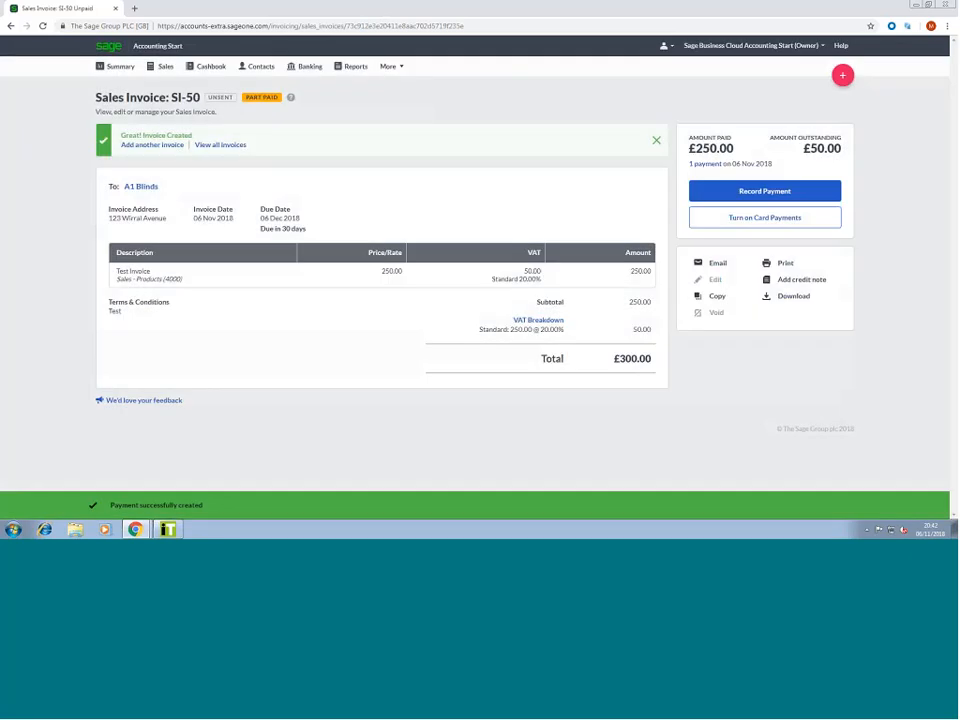
click(701, 164)
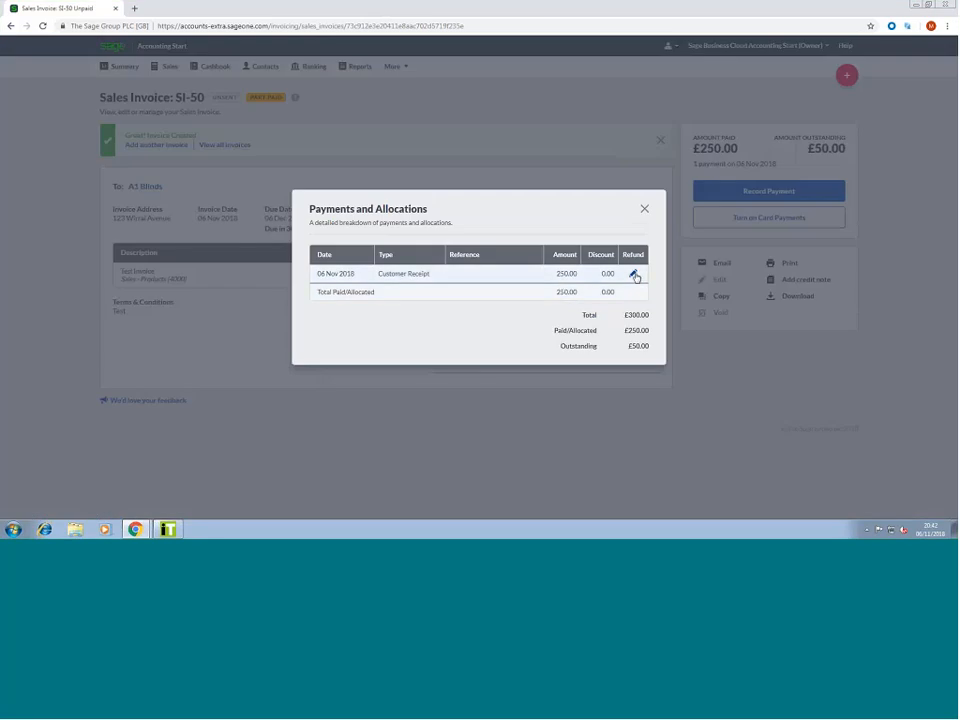
click(644, 209)
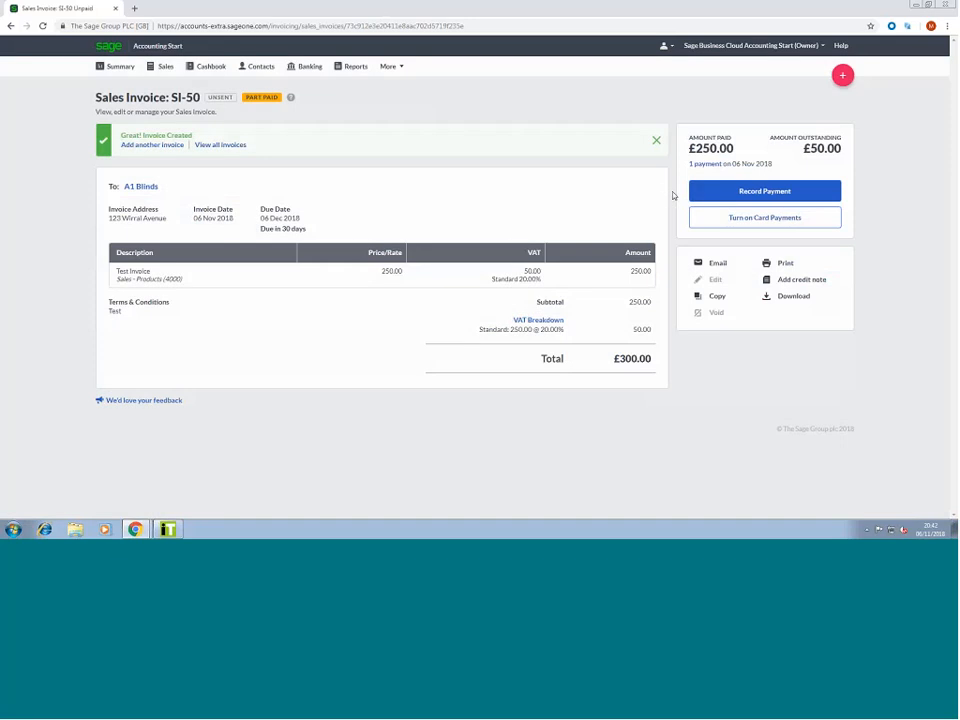
click(765, 217)
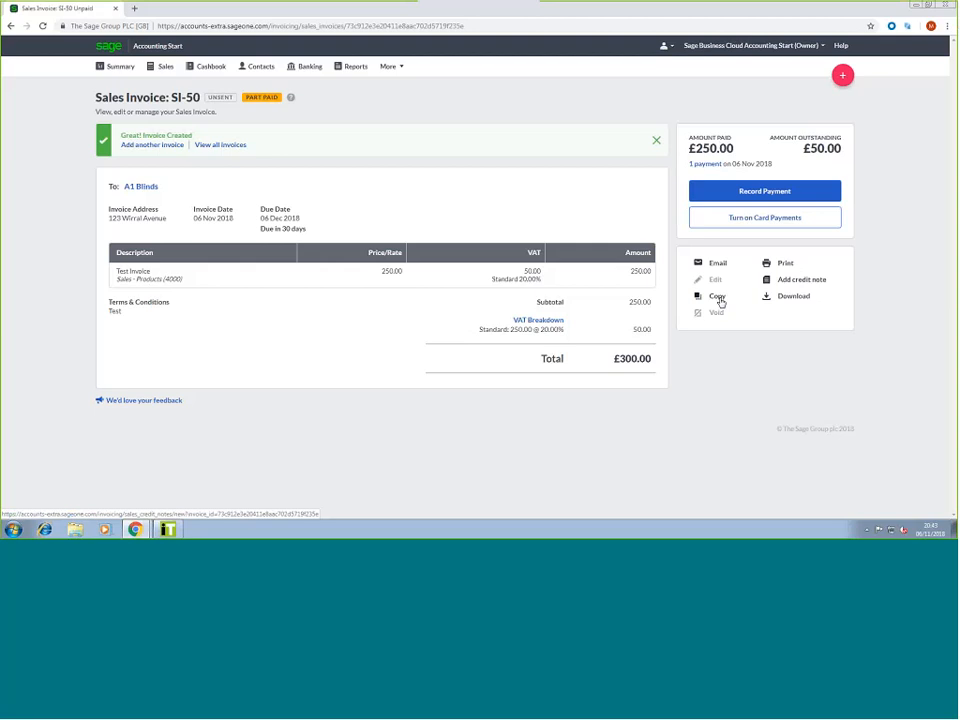
Open and review the SI-50 invoice PDF, then close its tab
click(783, 264)
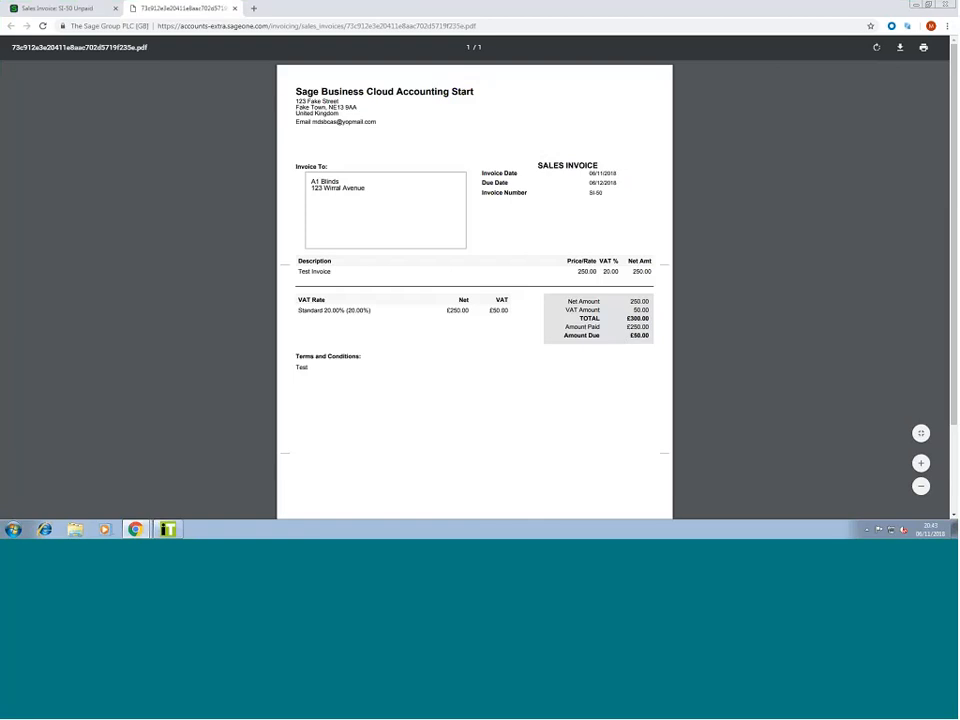
scroll(431, 343, down, 1)
scroll(431, 343, up, 1)
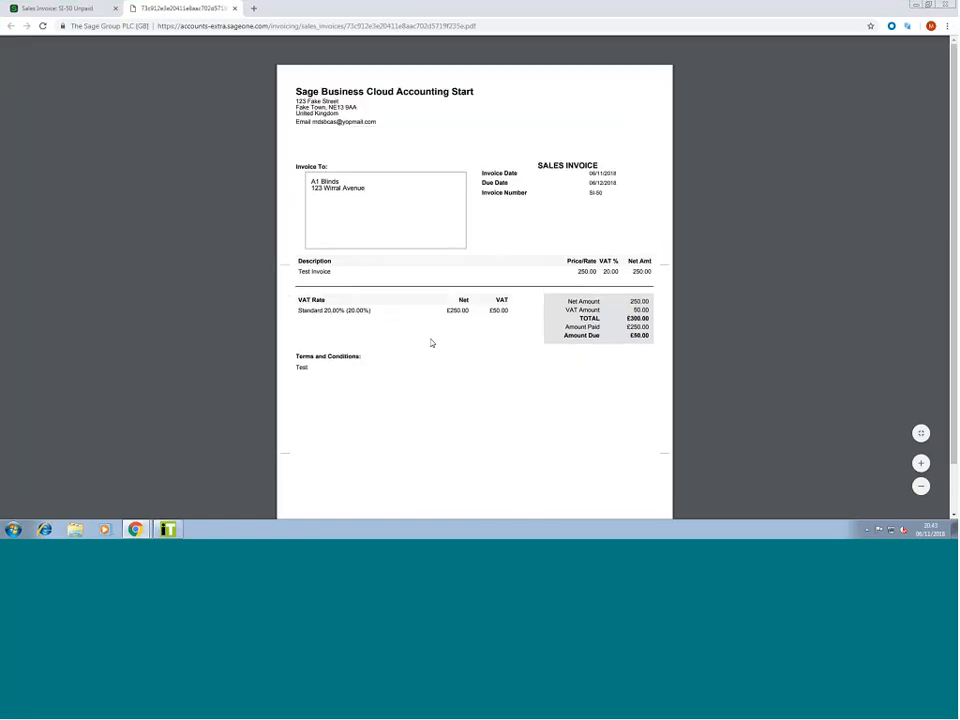
click(235, 8)
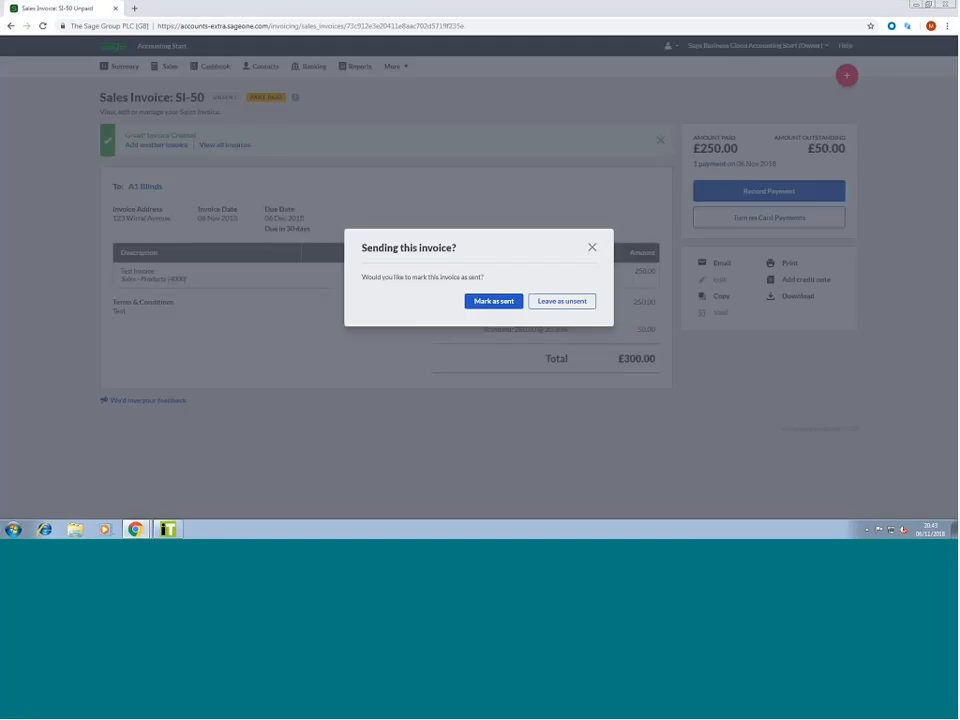
Mark invoice SI-50 as sent
click(511, 303)
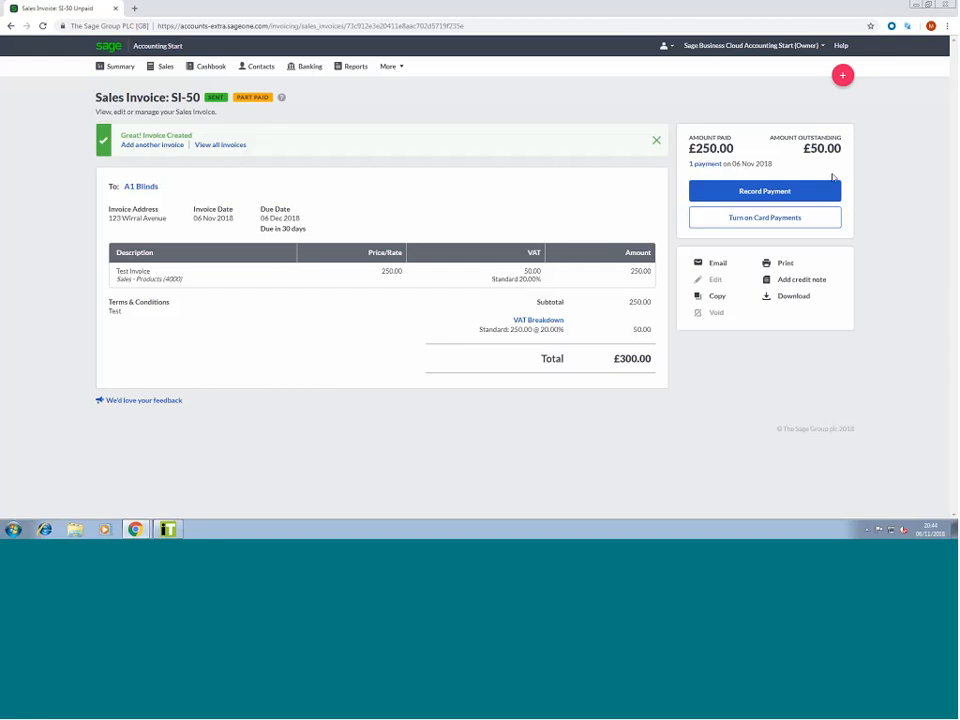
Create and save a £50.00 No VAT credit note against invoice SI-50
click(807, 284)
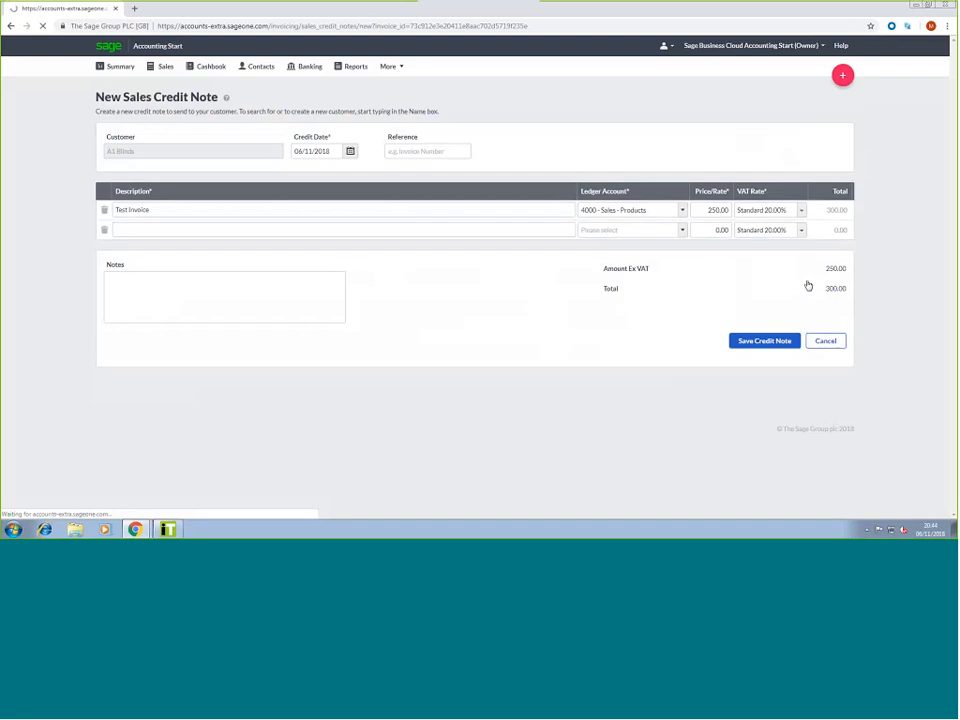
click(481, 284)
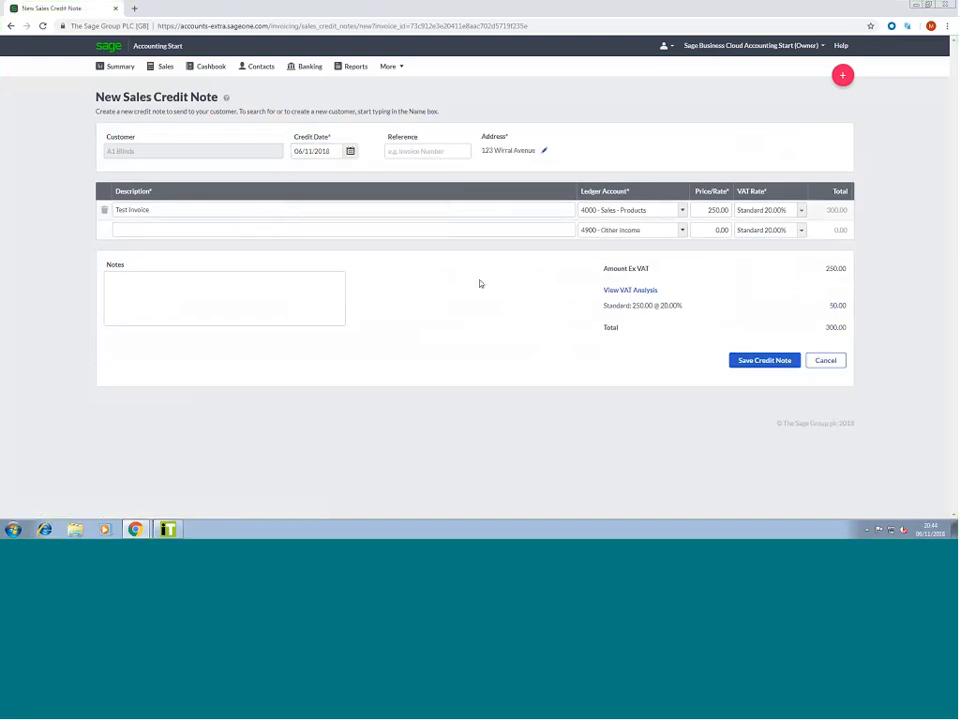
click(165, 207)
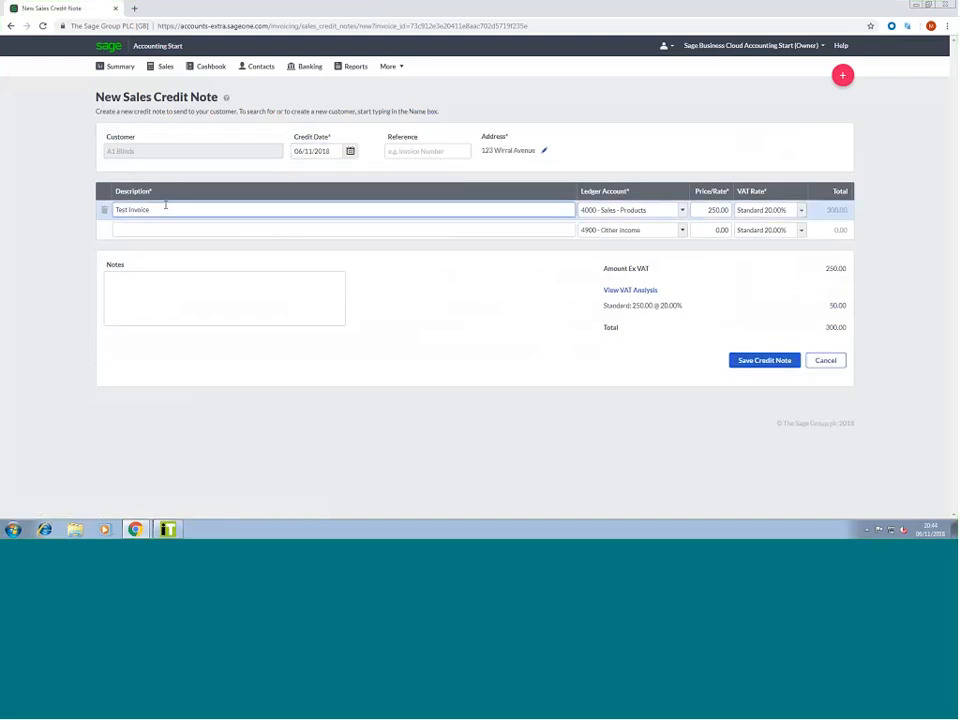
click(696, 210)
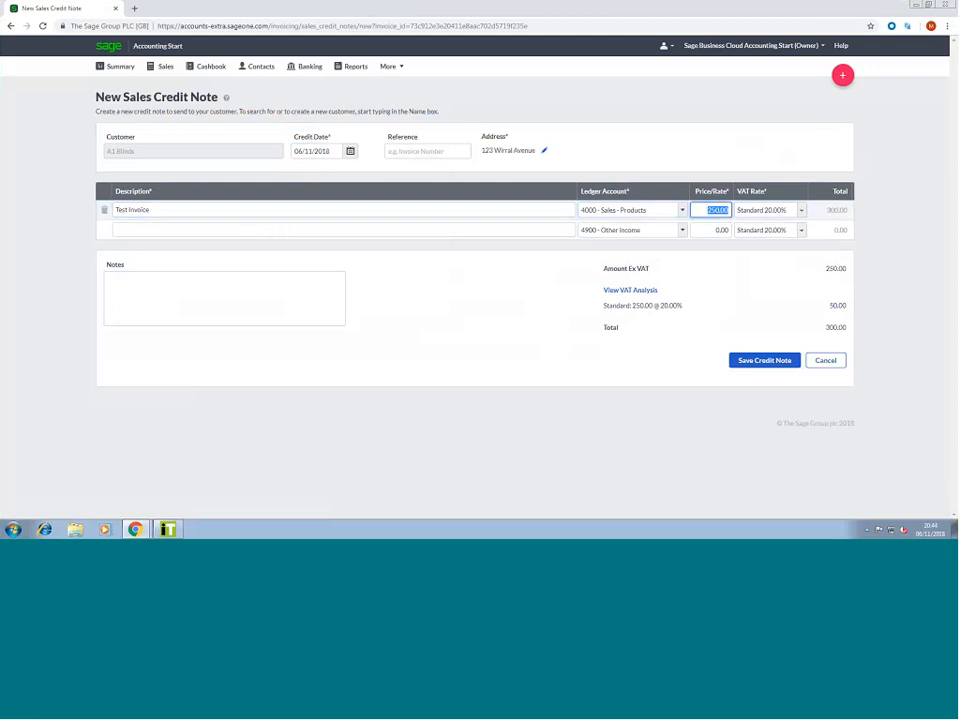
click(755, 210)
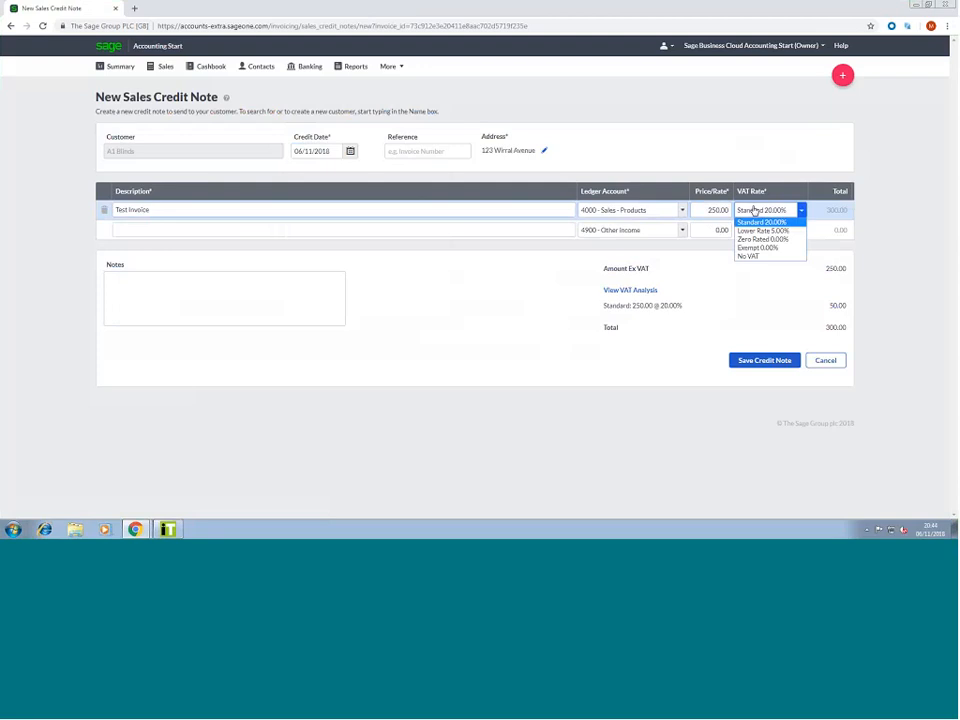
click(752, 256)
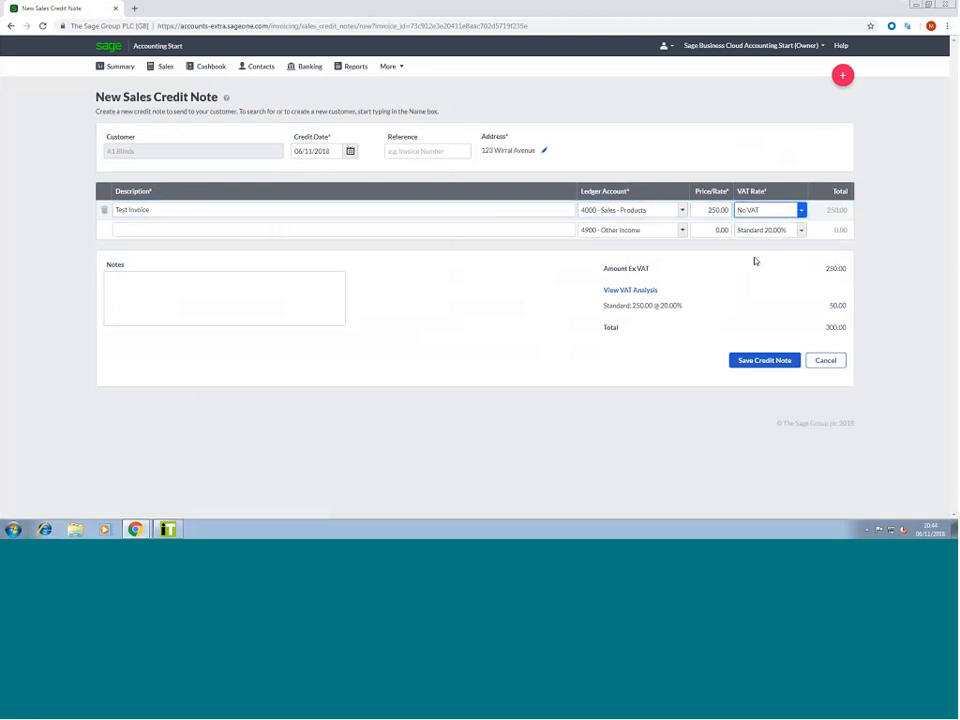
text(50)
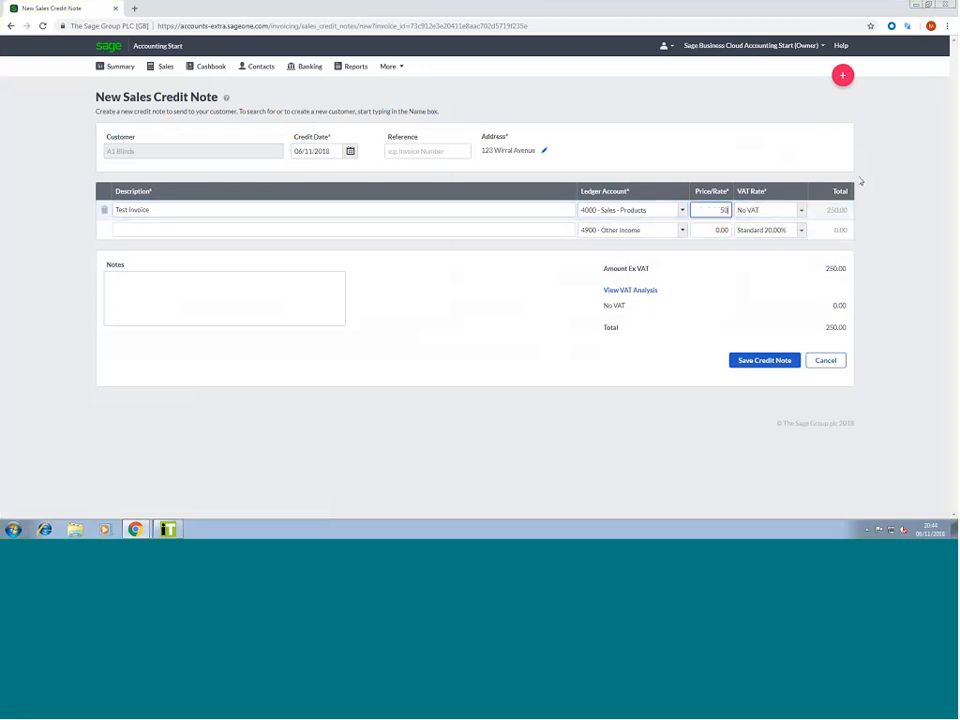
click(894, 184)
click(754, 362)
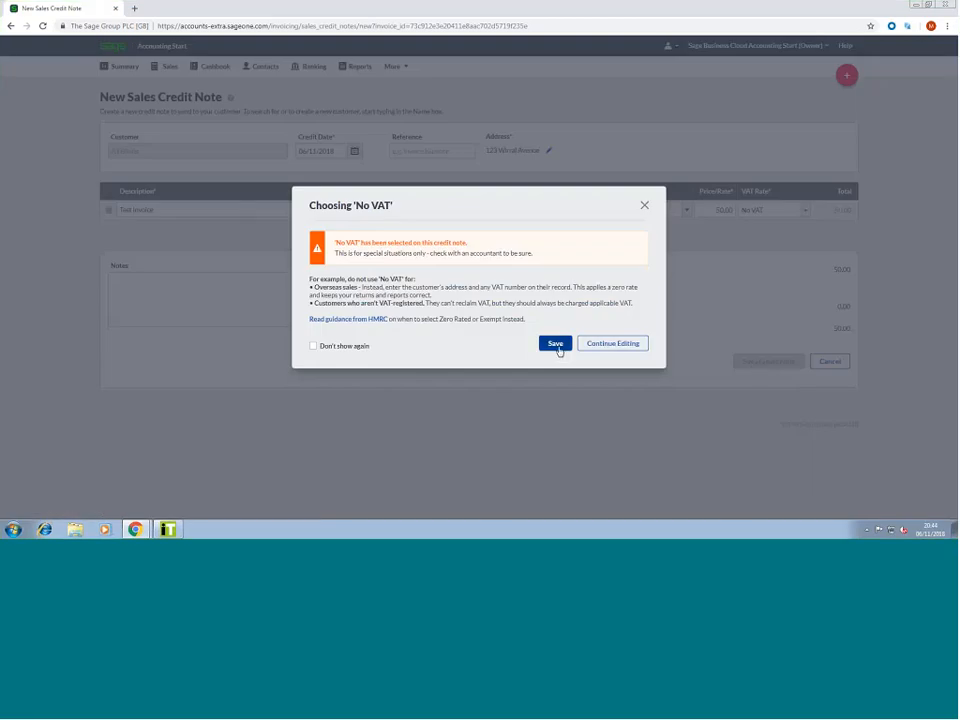
click(557, 346)
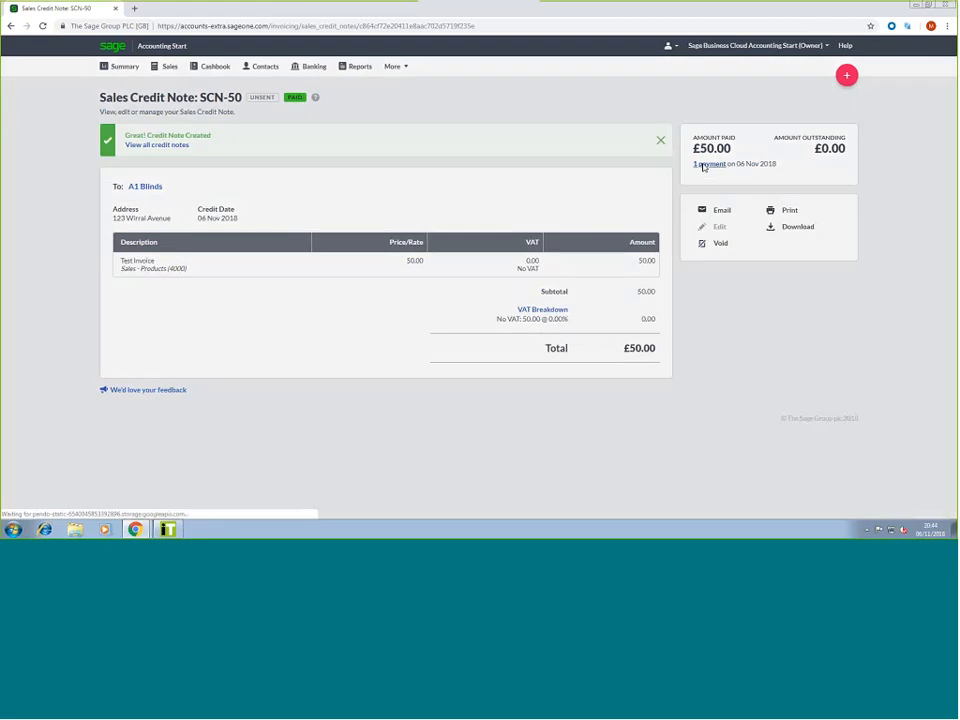
Check the payment allocations for credit note SCN-50 and invoice SI-50, then open A1 Blinds
click(703, 164)
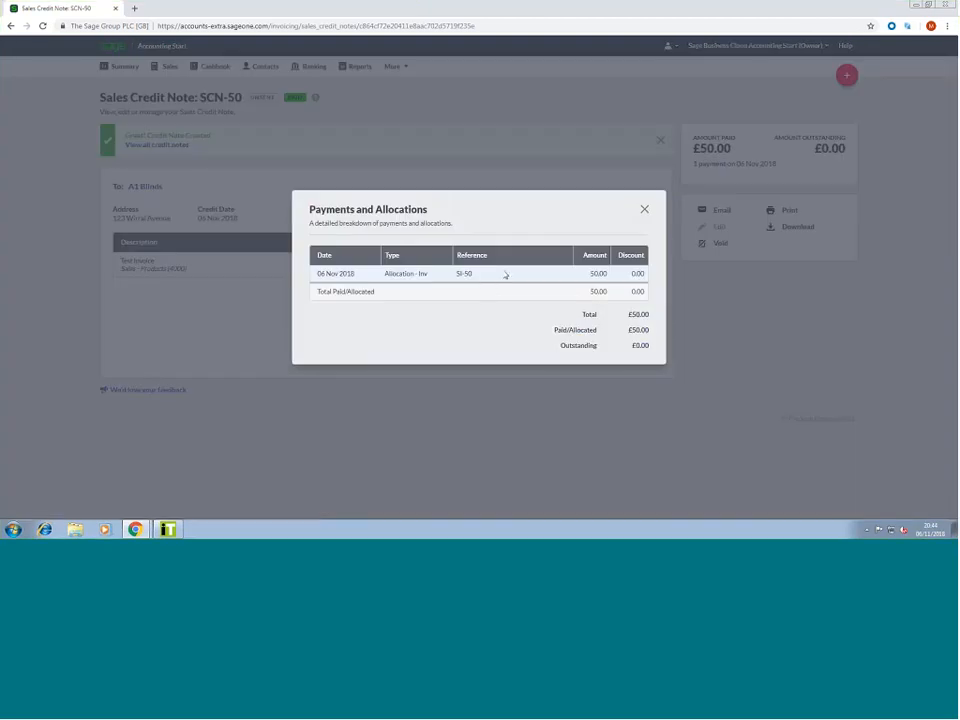
click(644, 209)
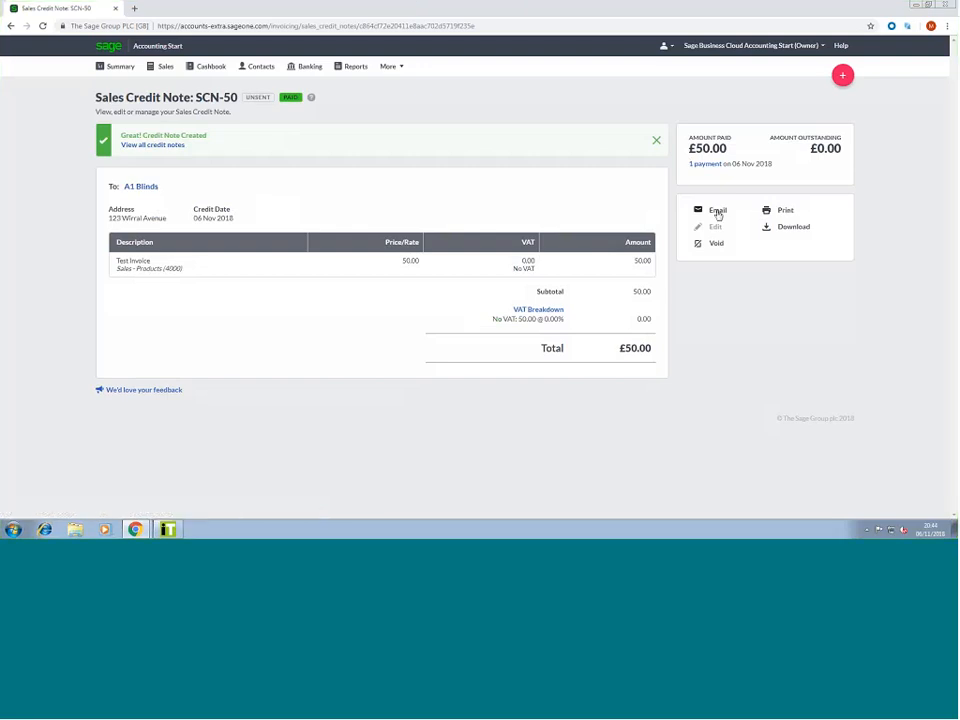
click(143, 193)
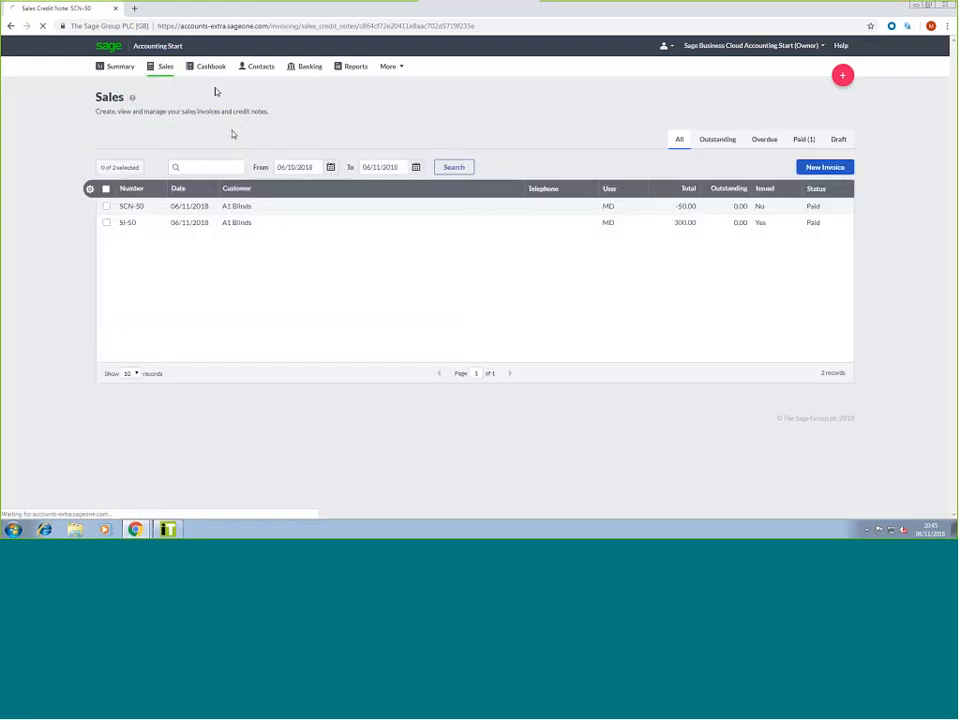
click(646, 231)
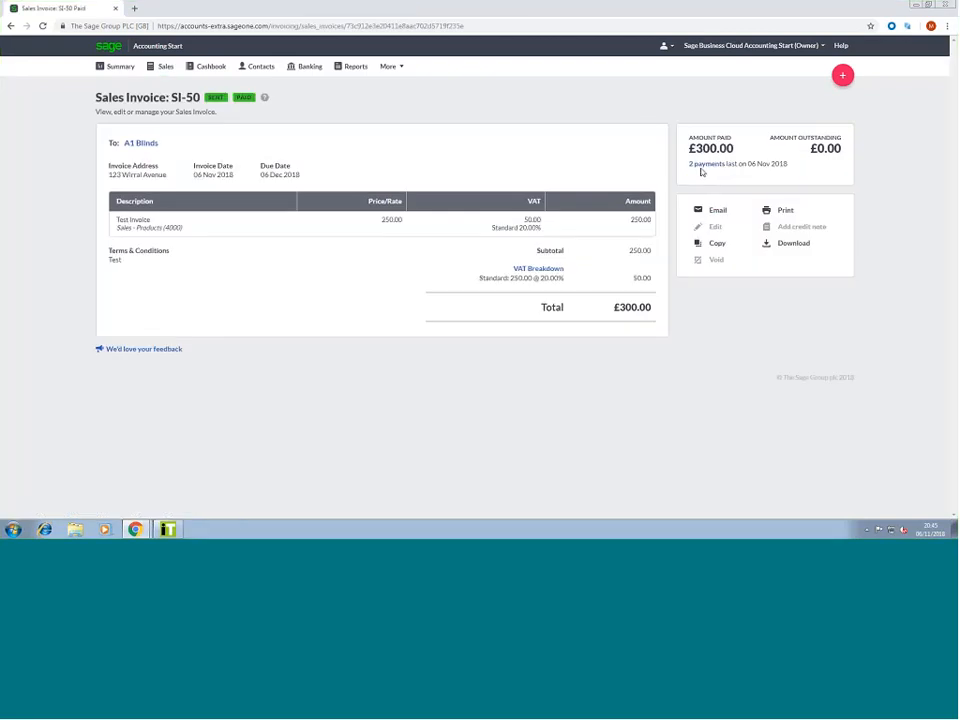
click(705, 164)
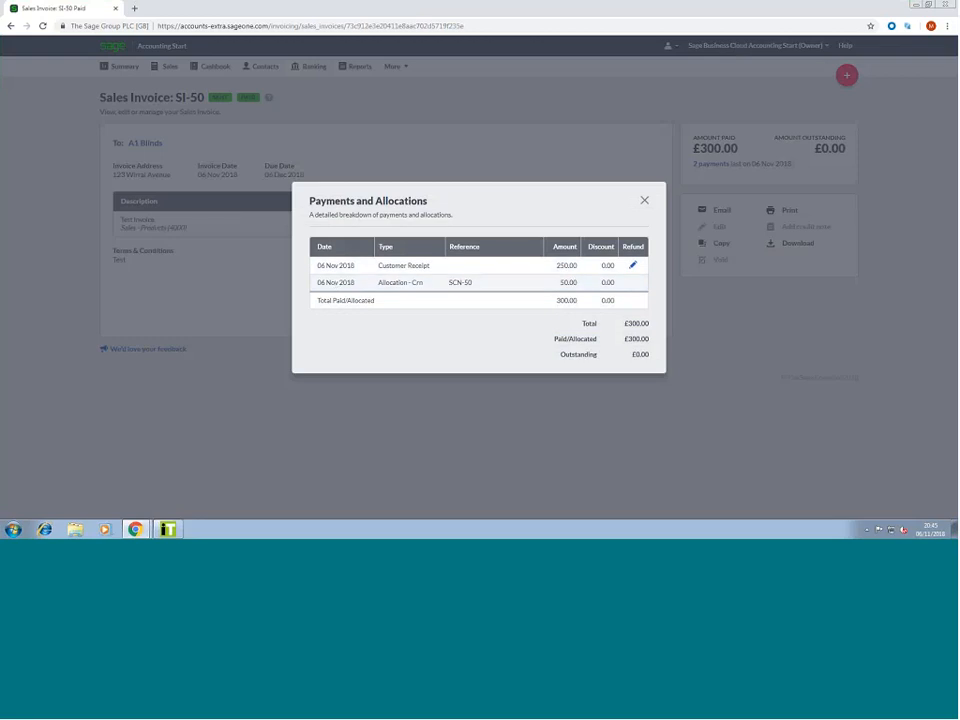
key(Escape)
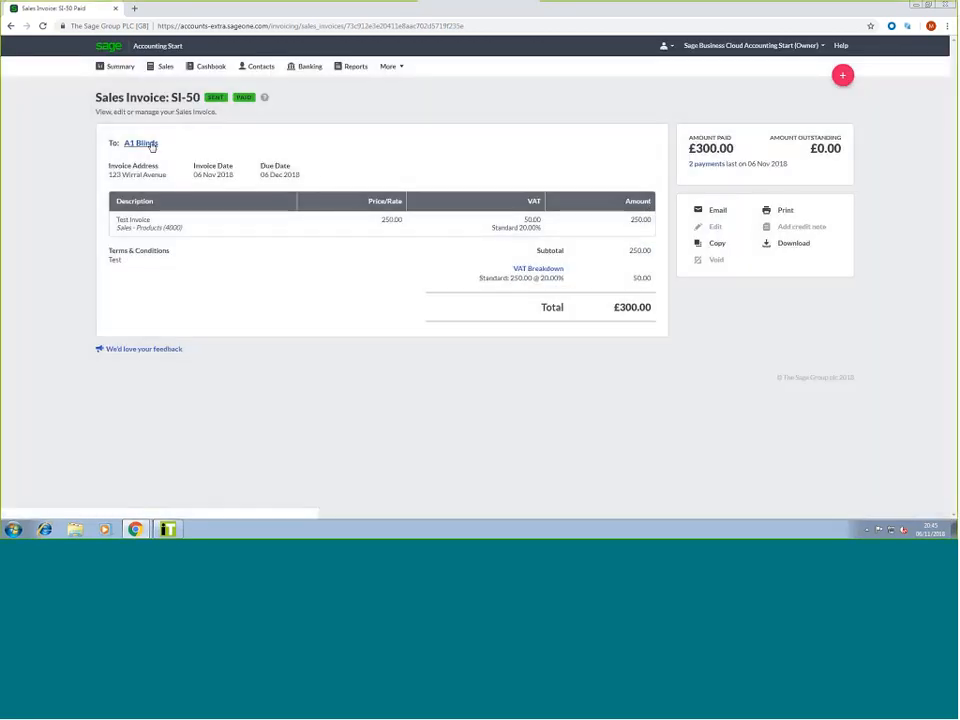
click(151, 145)
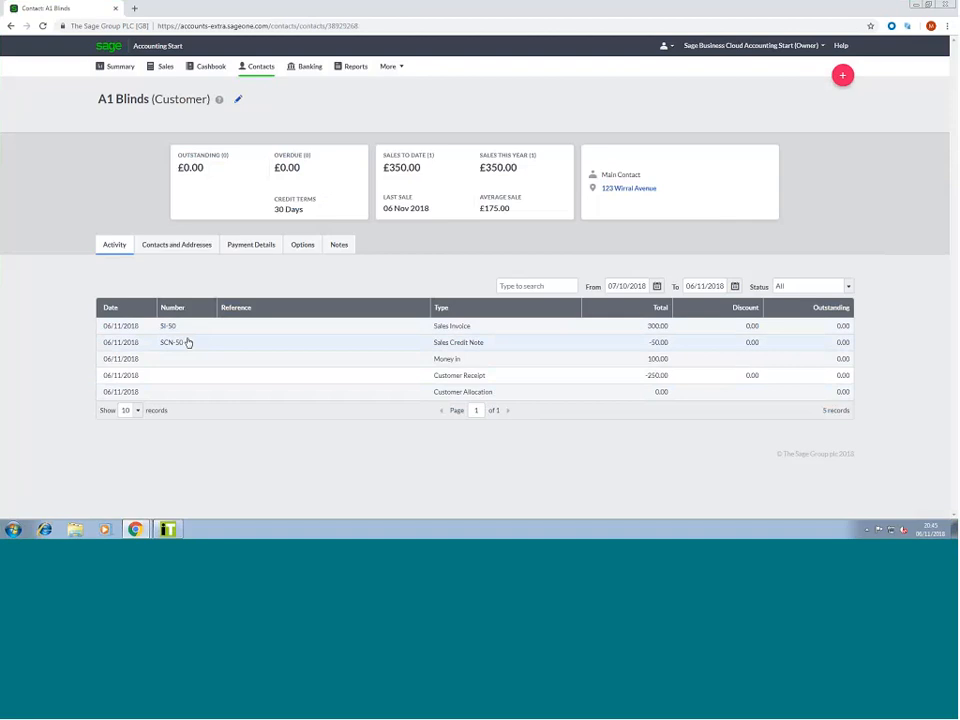
Browse A1 Blinds' Contacts, Payment Details and Options tabs, discarding a credit-terms edit
click(176, 245)
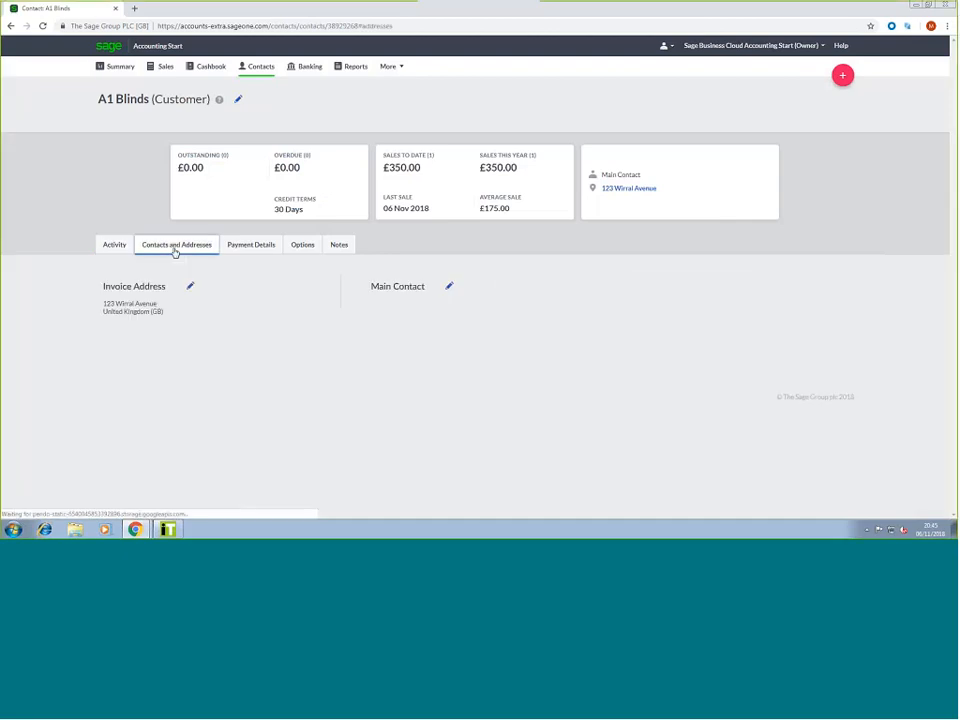
click(240, 255)
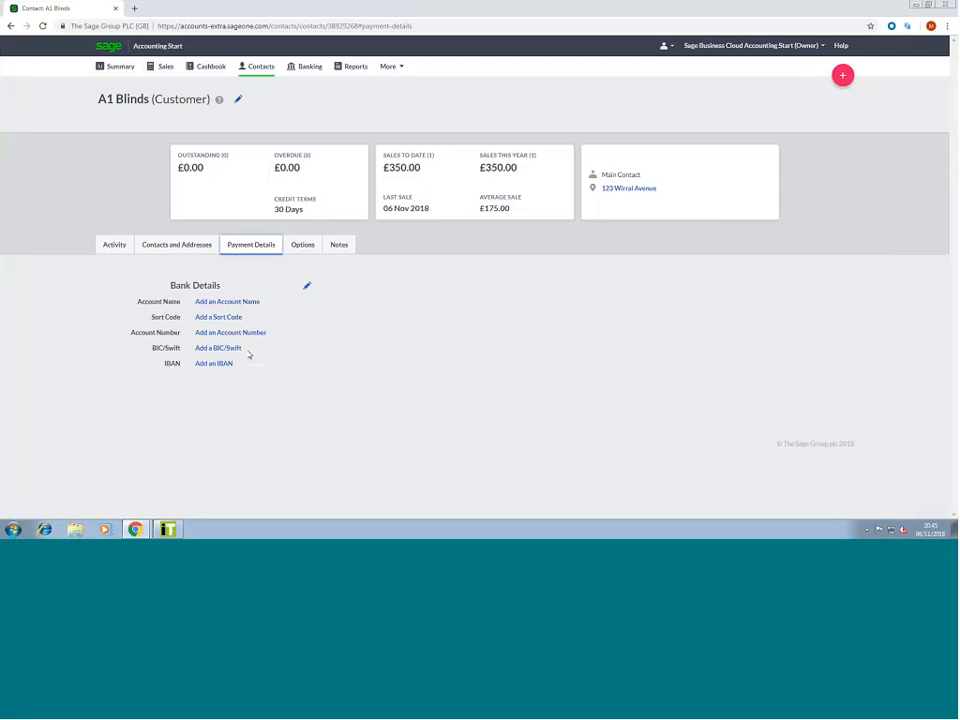
click(298, 248)
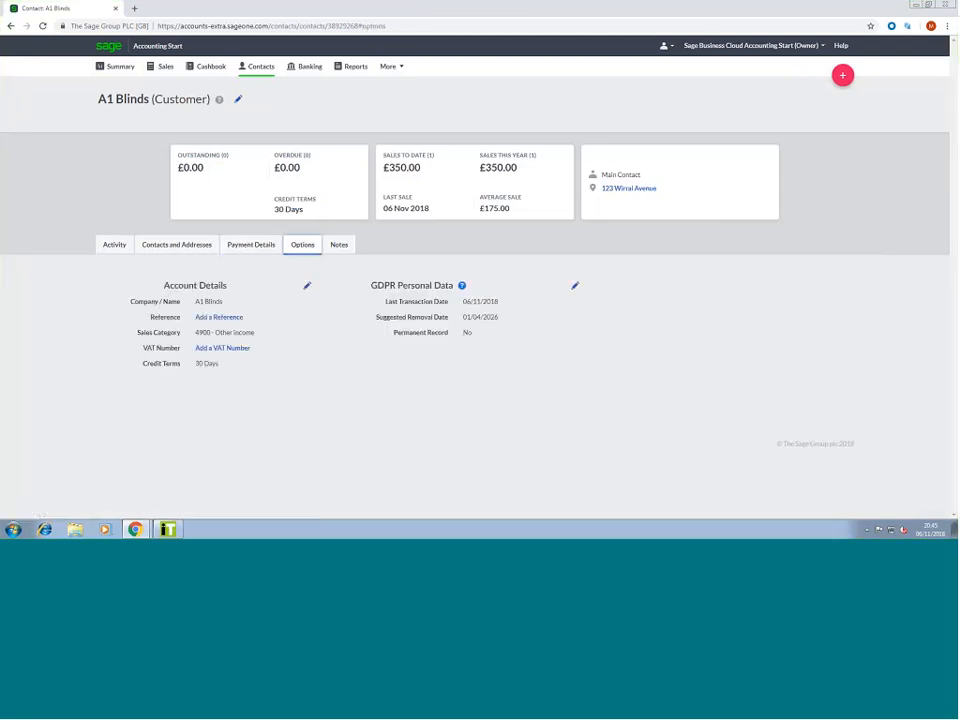
click(306, 286)
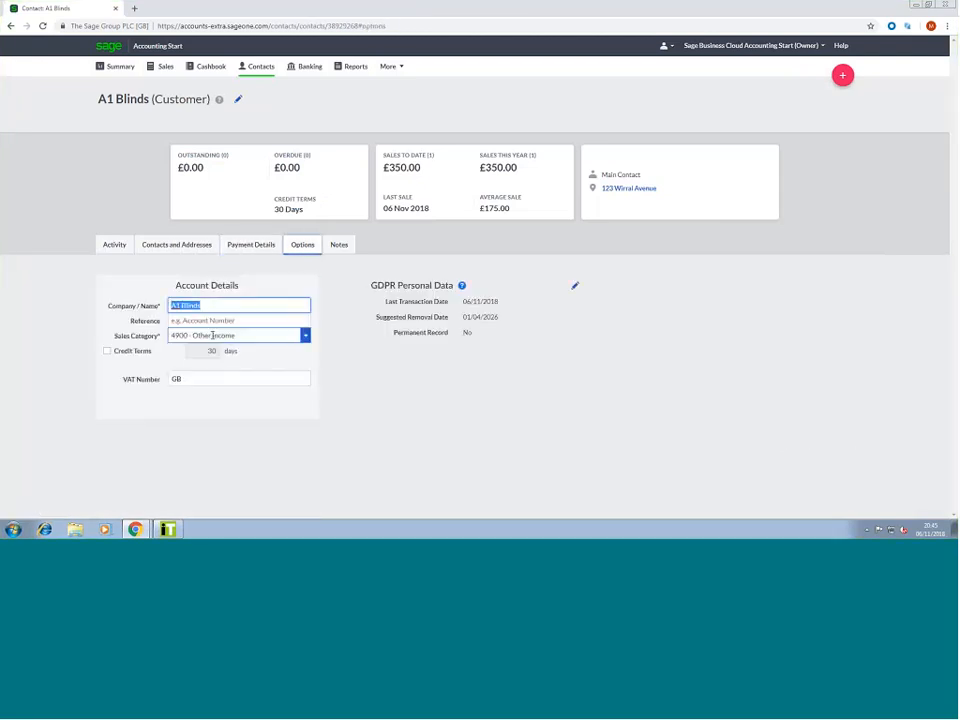
click(198, 353)
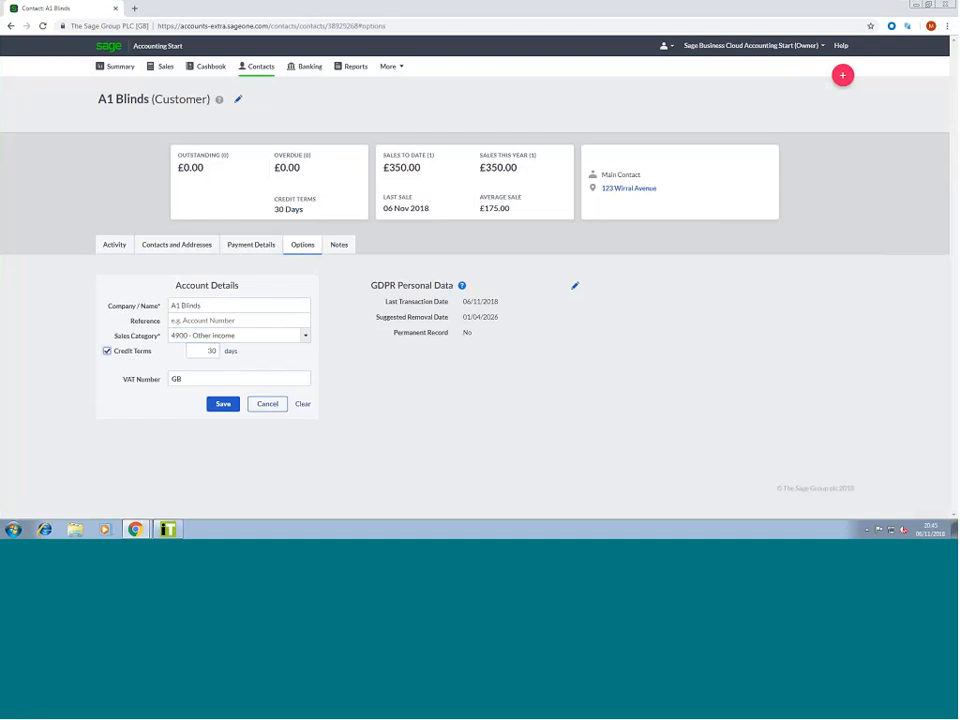
click(280, 403)
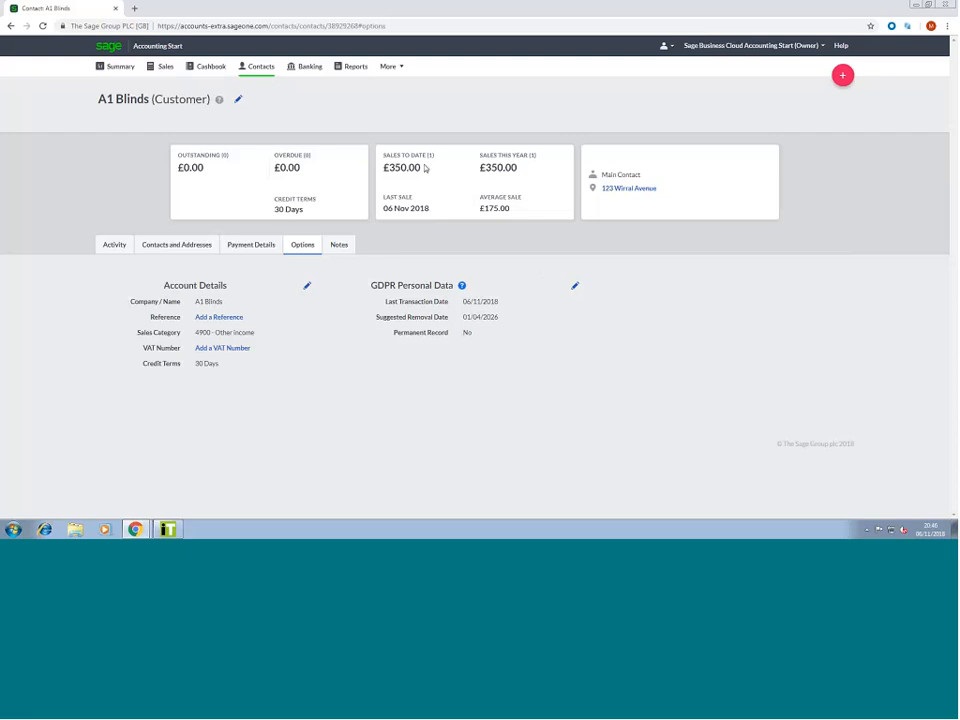
In Settings > Chart of Accounts, make 7592 Dividends visible on sales invoices and credits
click(120, 68)
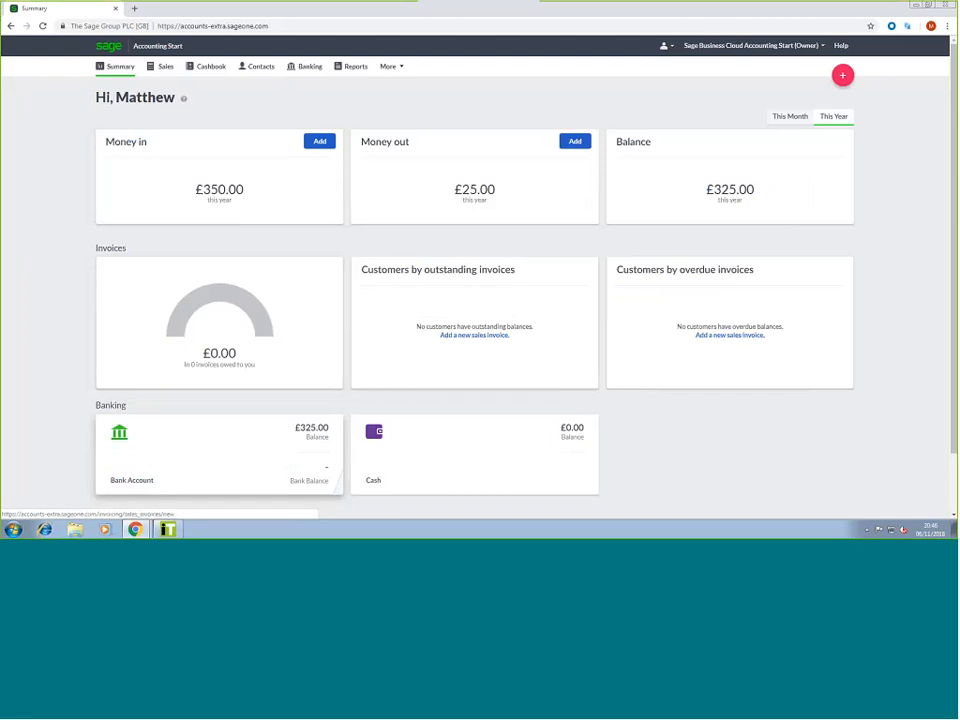
click(400, 72)
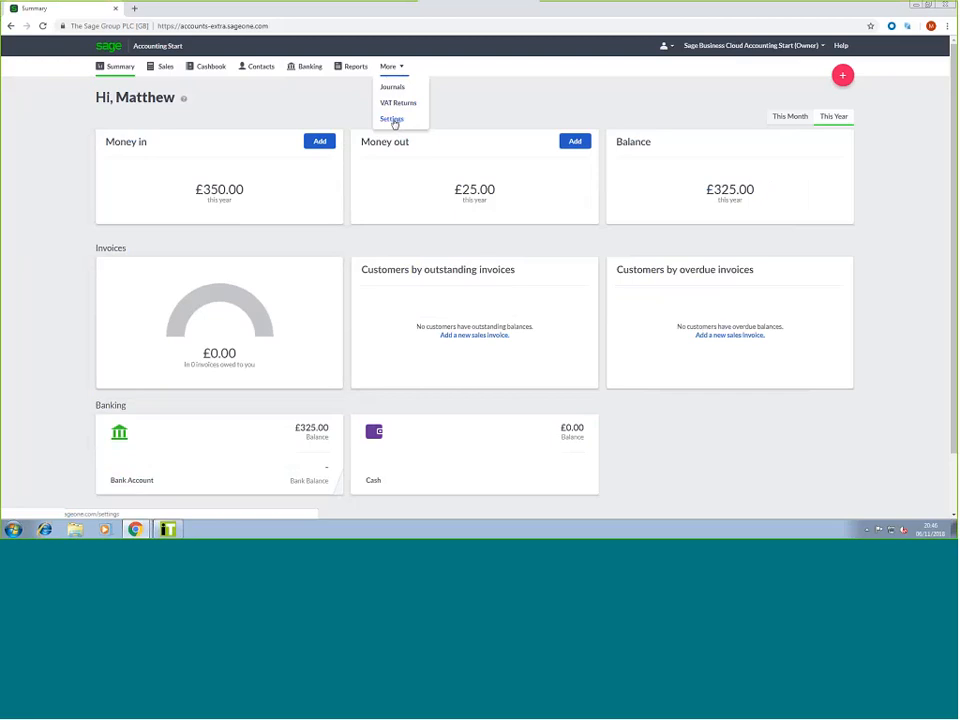
click(392, 119)
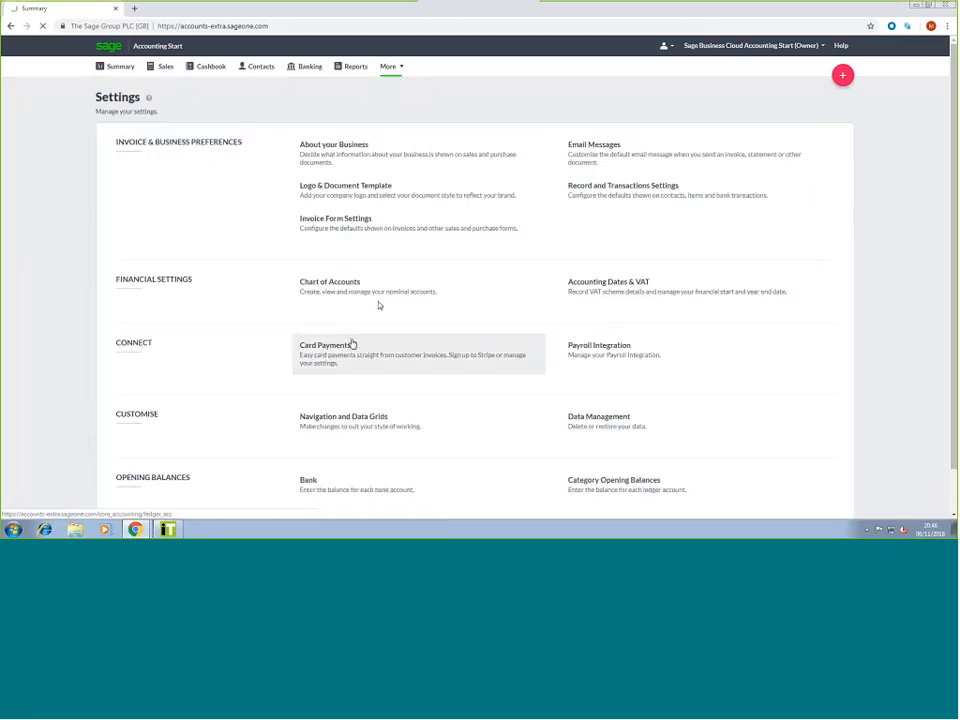
click(328, 290)
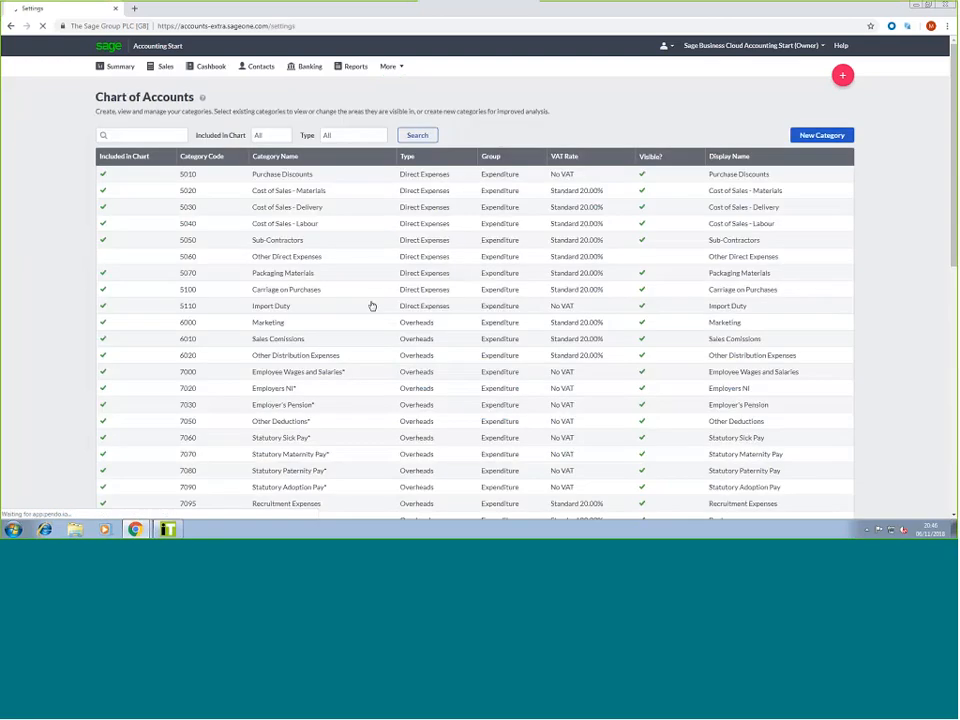
scroll(372, 308, down, 10)
scroll(345, 331, down, 1)
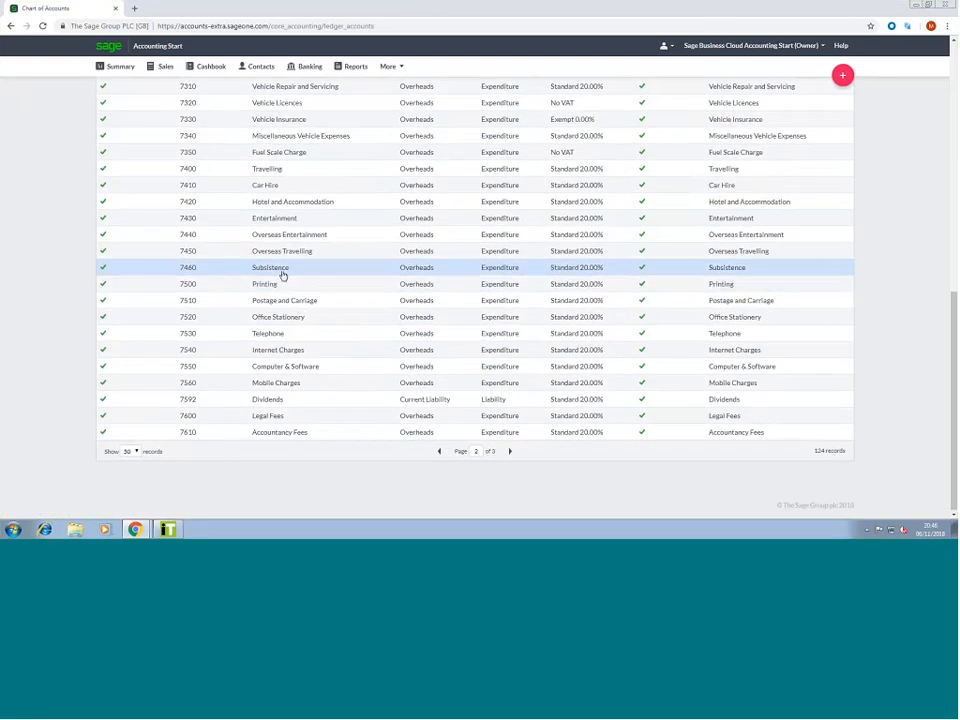
scroll(283, 274, up, 2)
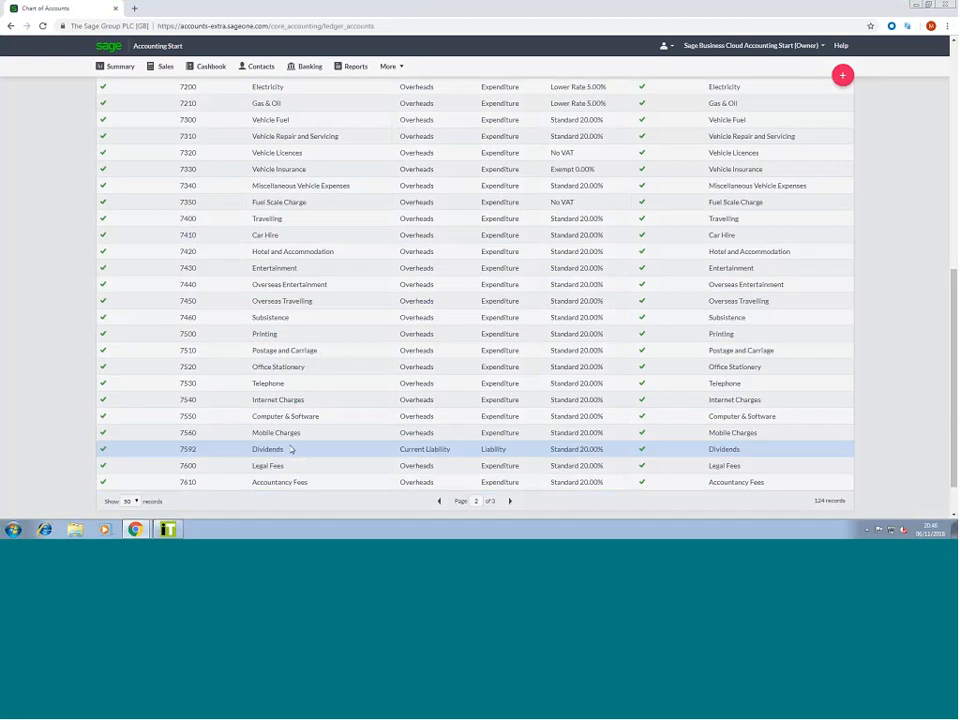
click(321, 449)
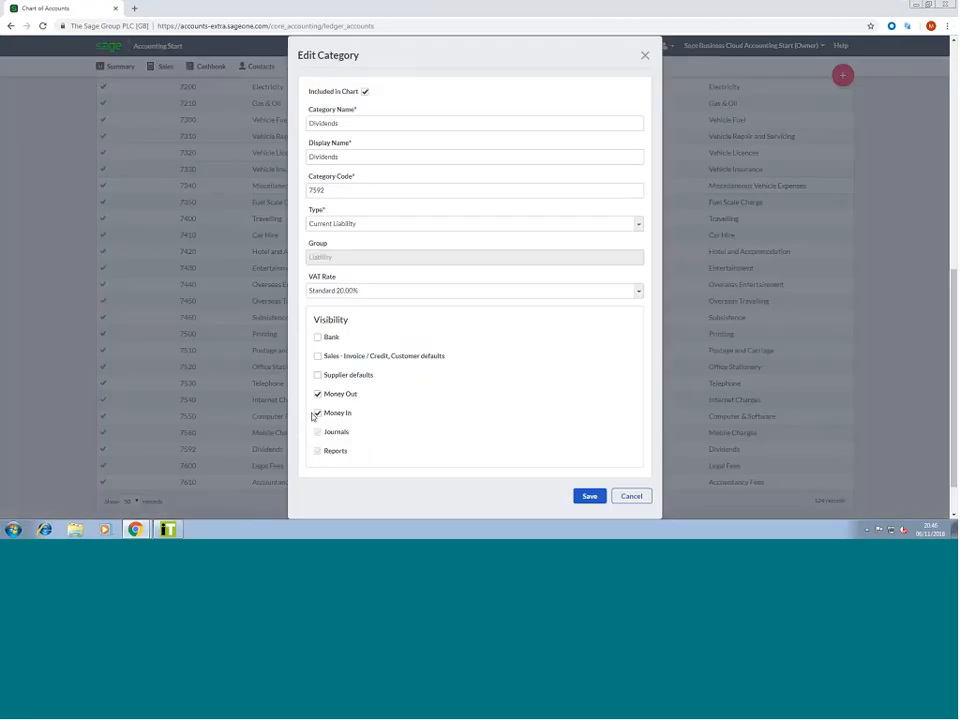
click(317, 356)
click(590, 497)
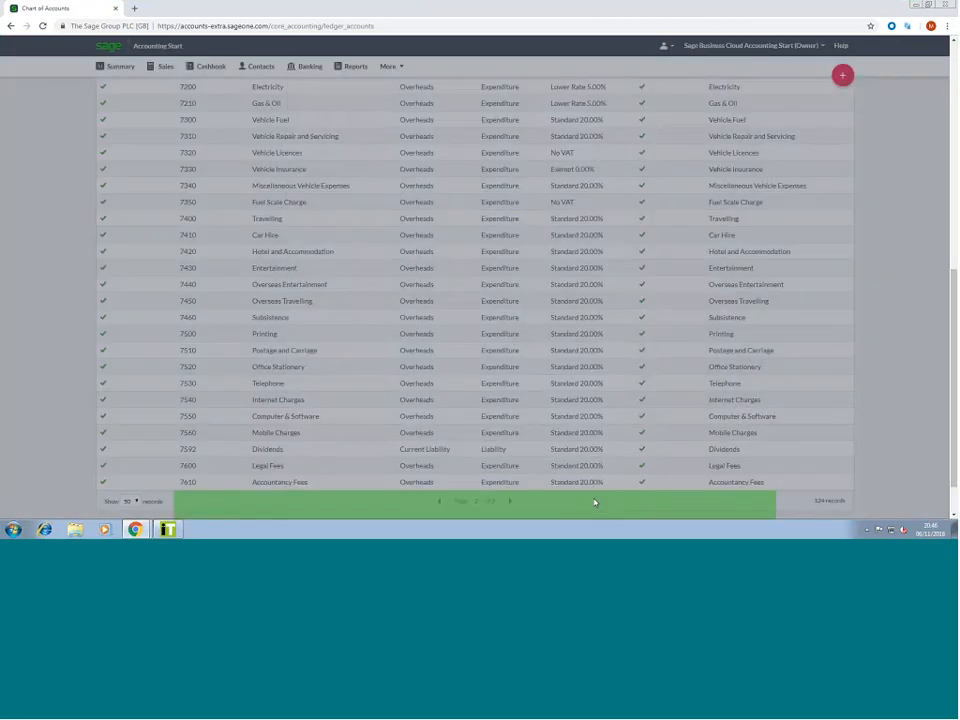
click(160, 67)
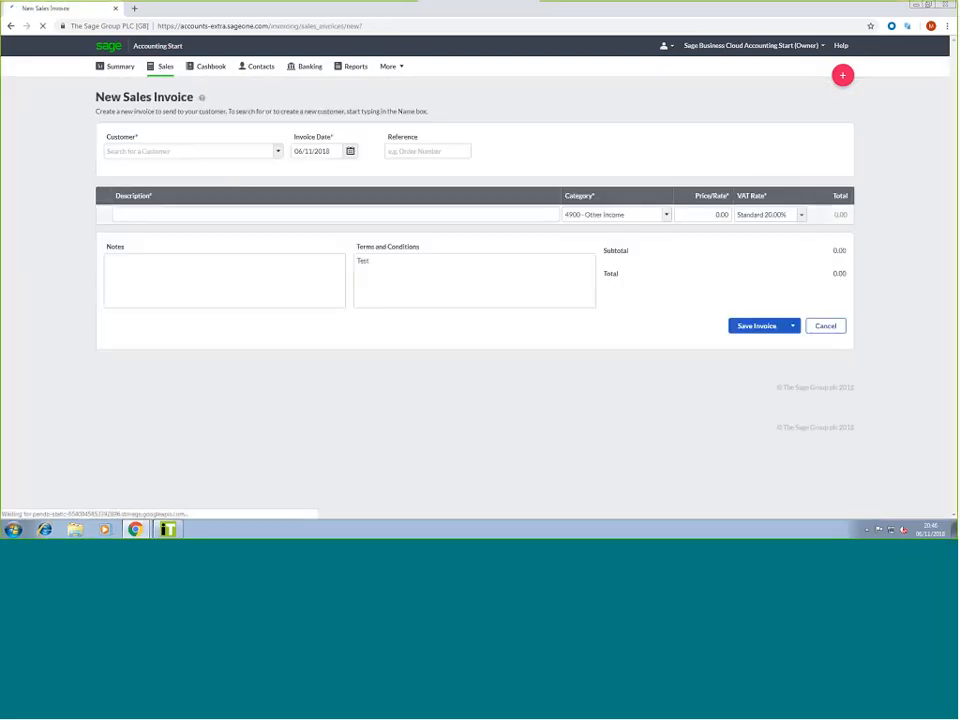
Draft an A1 Blinds invoice with a 'Test' line on 7592 - Dividends, then go to Reports
click(138, 168)
click(148, 212)
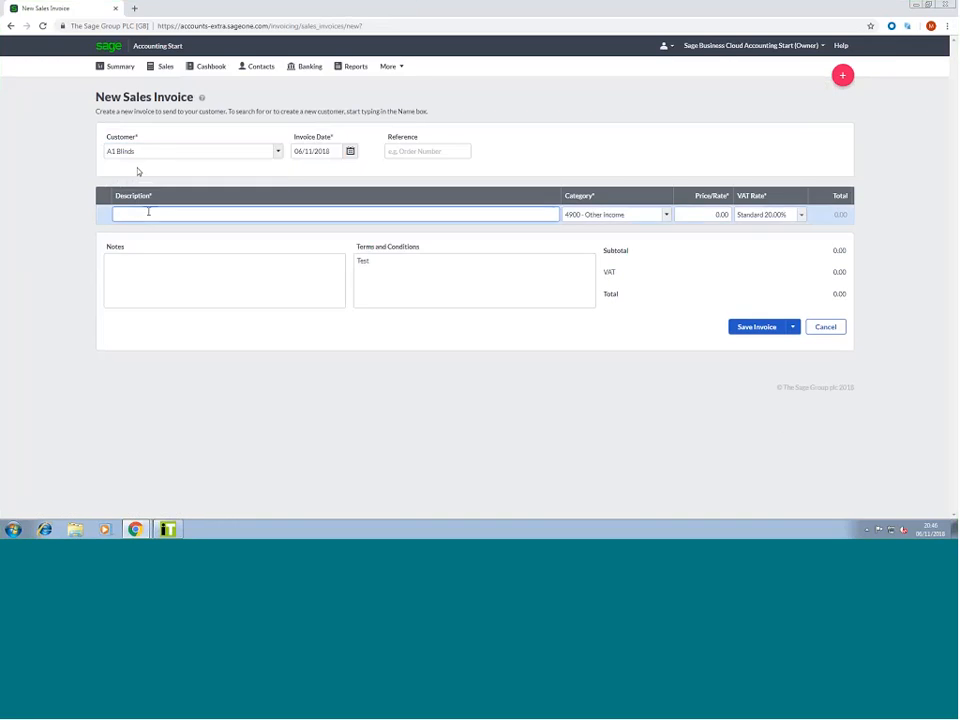
text(Test)
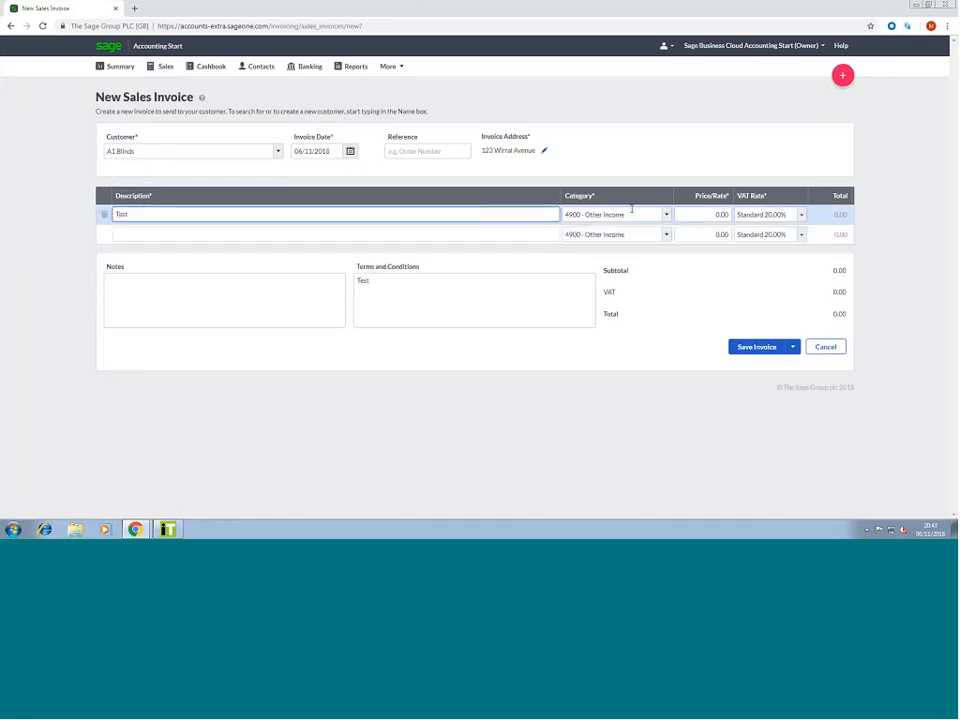
click(666, 215)
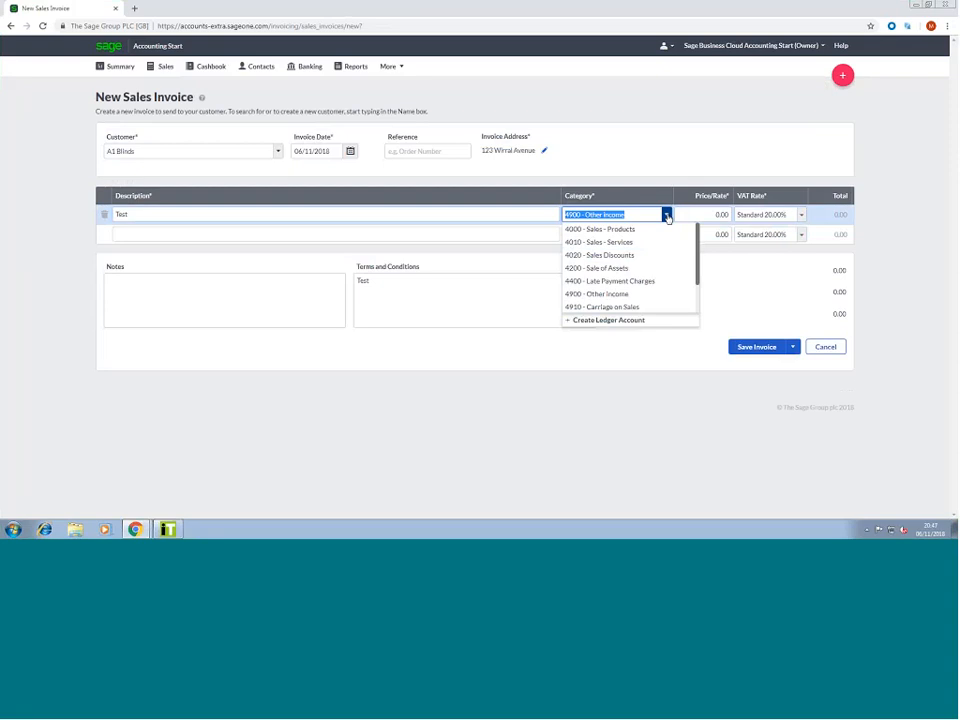
scroll(636, 270, down, 2)
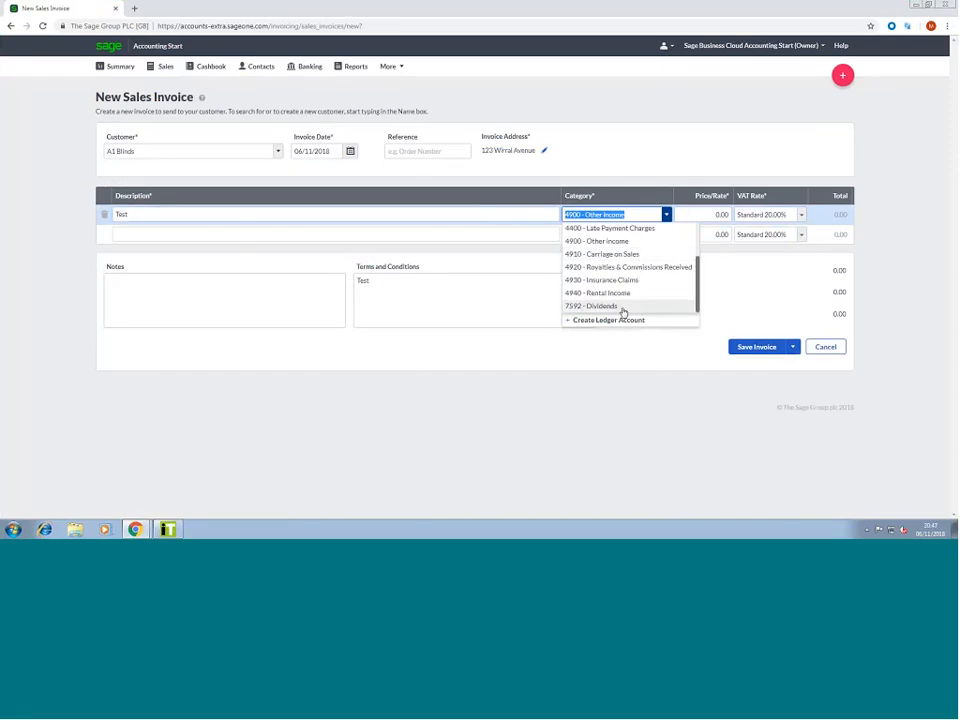
click(623, 307)
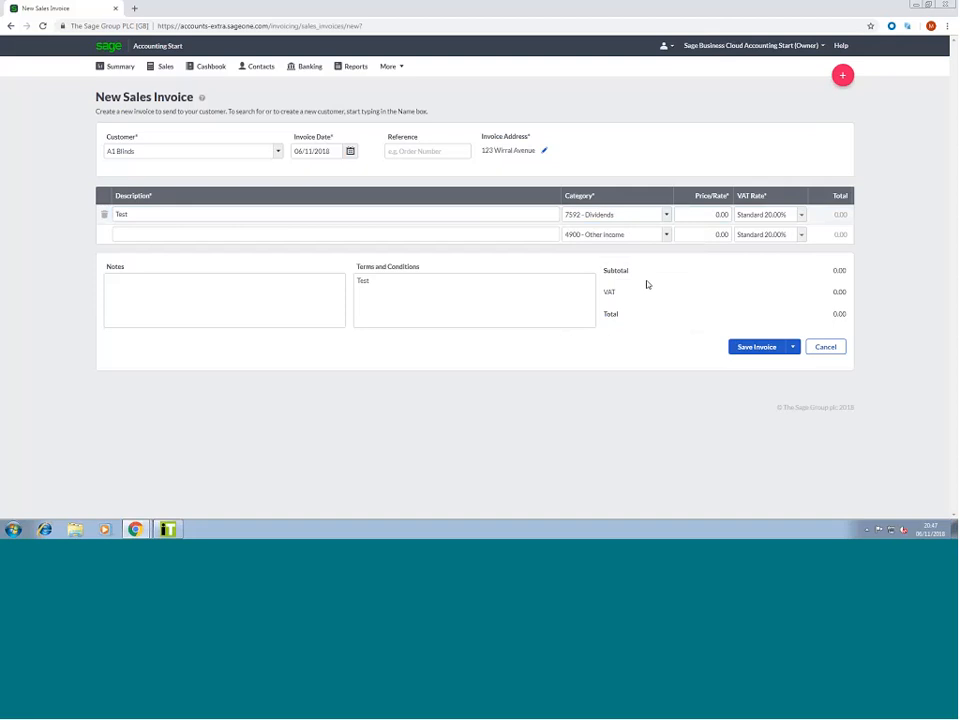
click(360, 68)
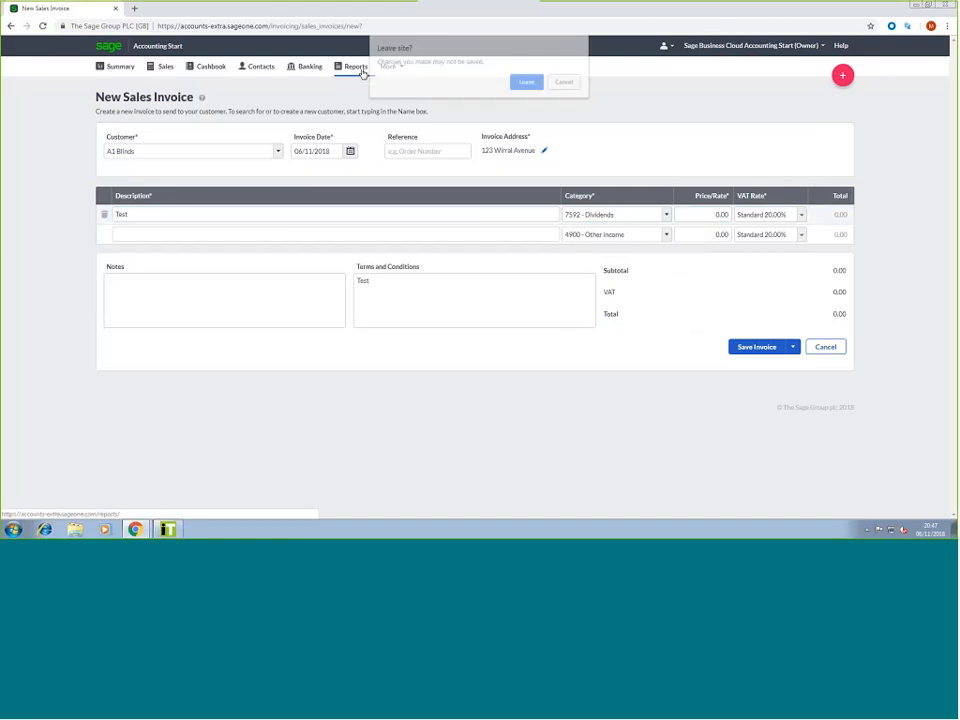
Abandon the unsaved invoice and open the Profit and Loss report with a Custom period
click(529, 83)
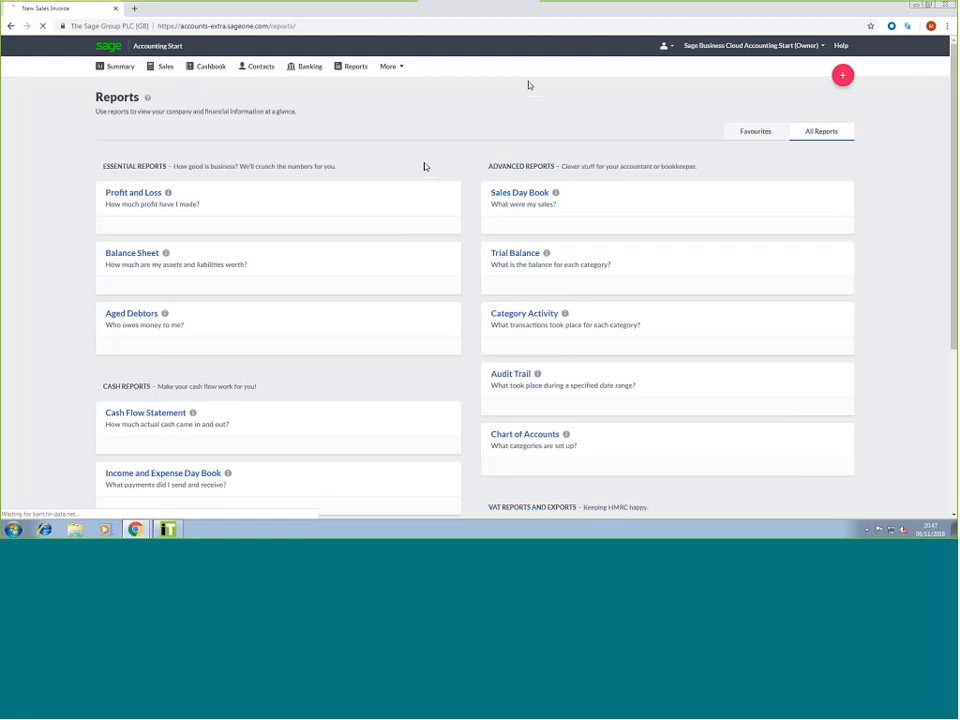
click(140, 193)
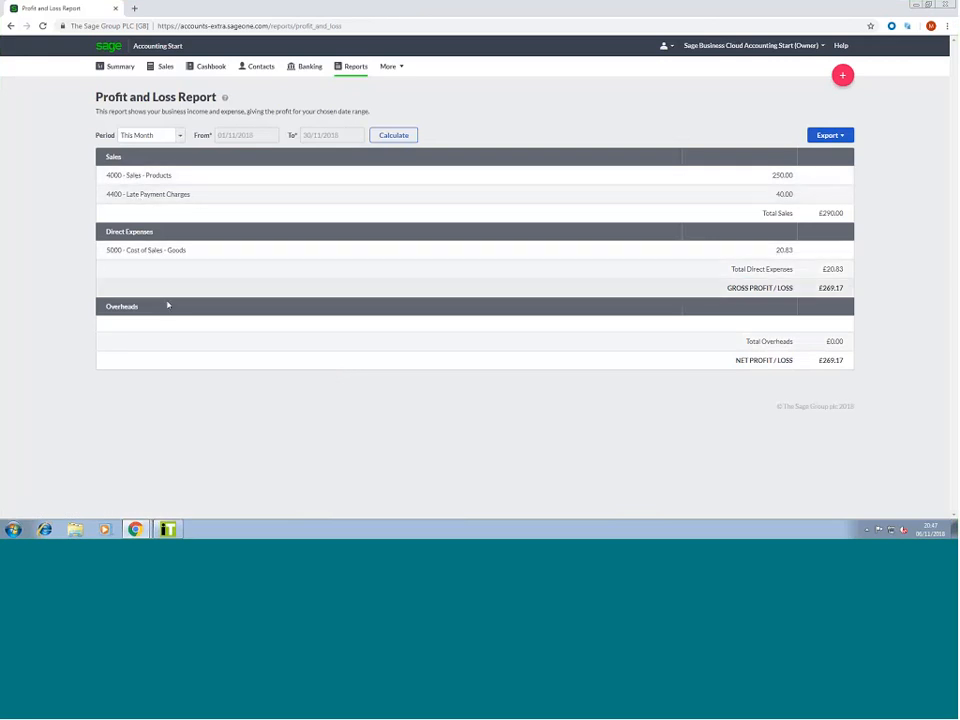
click(170, 135)
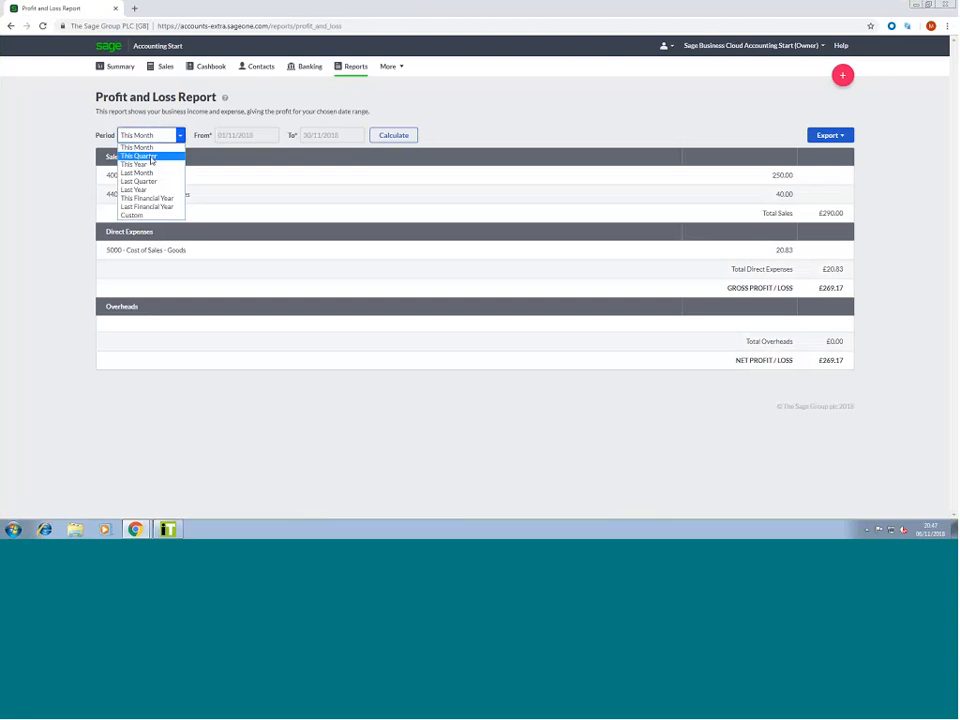
click(152, 215)
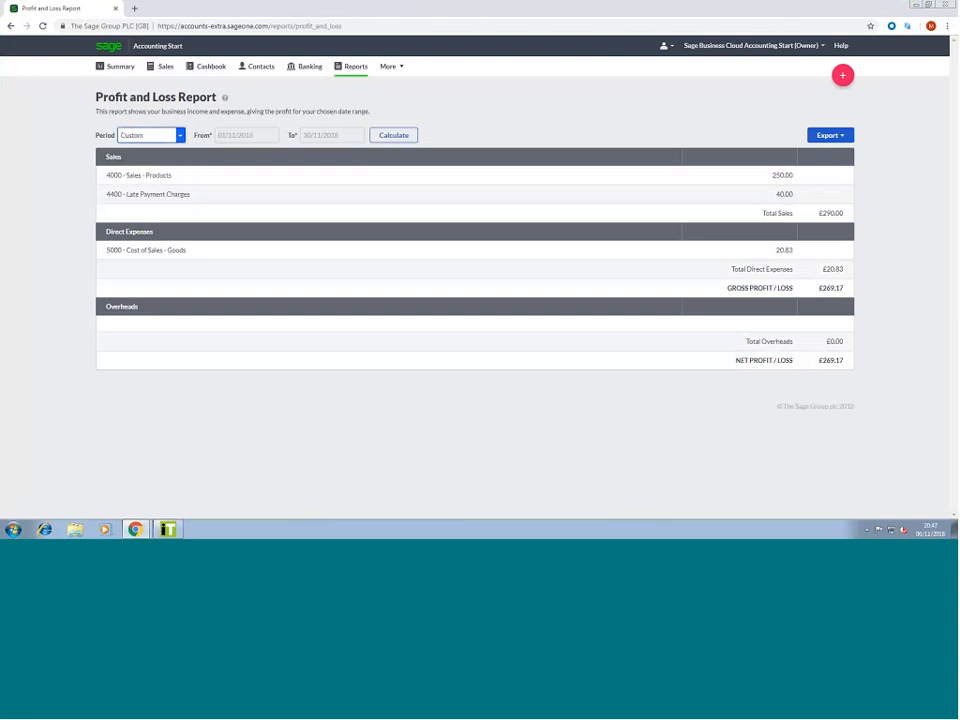
Change the From date to 01/11/2010, check the export formats, and return to Reports
click(268, 139)
key(BackSpace)
text(0)
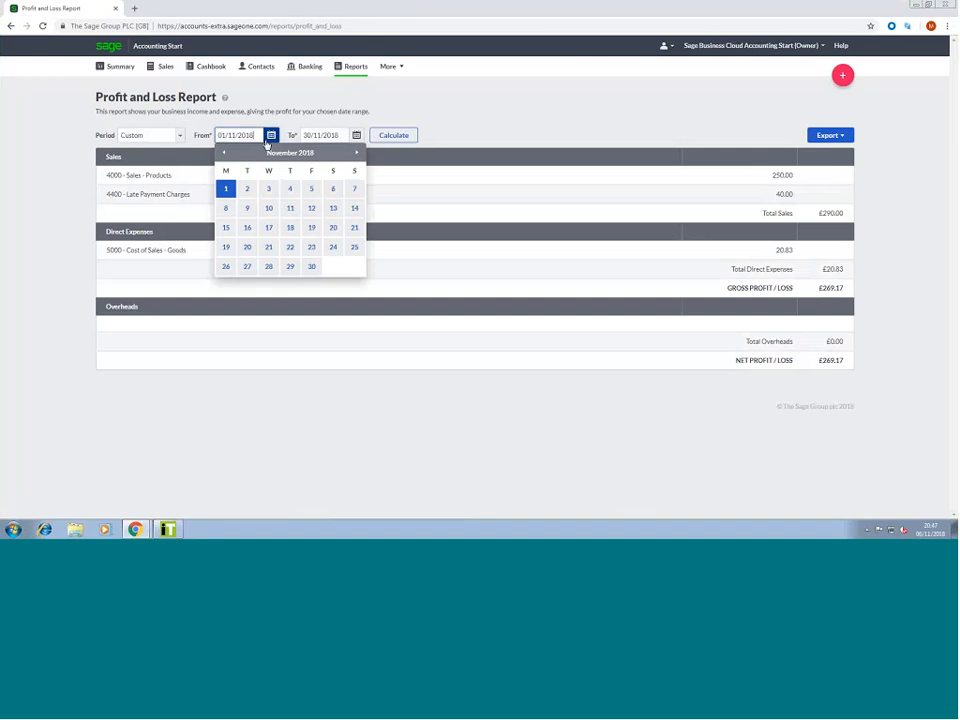
click(466, 122)
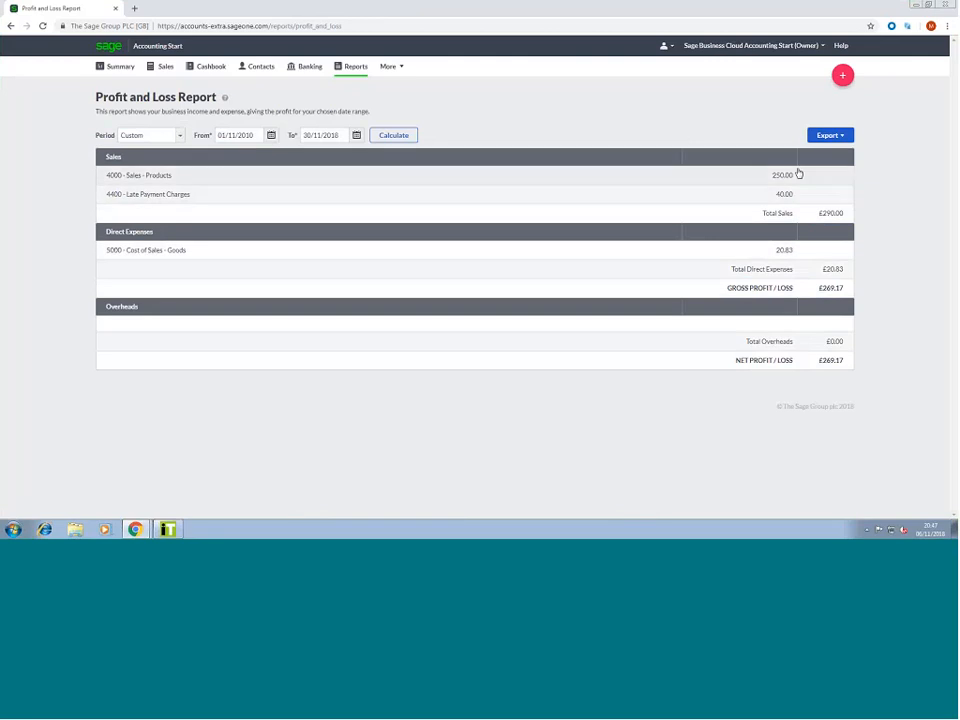
click(826, 137)
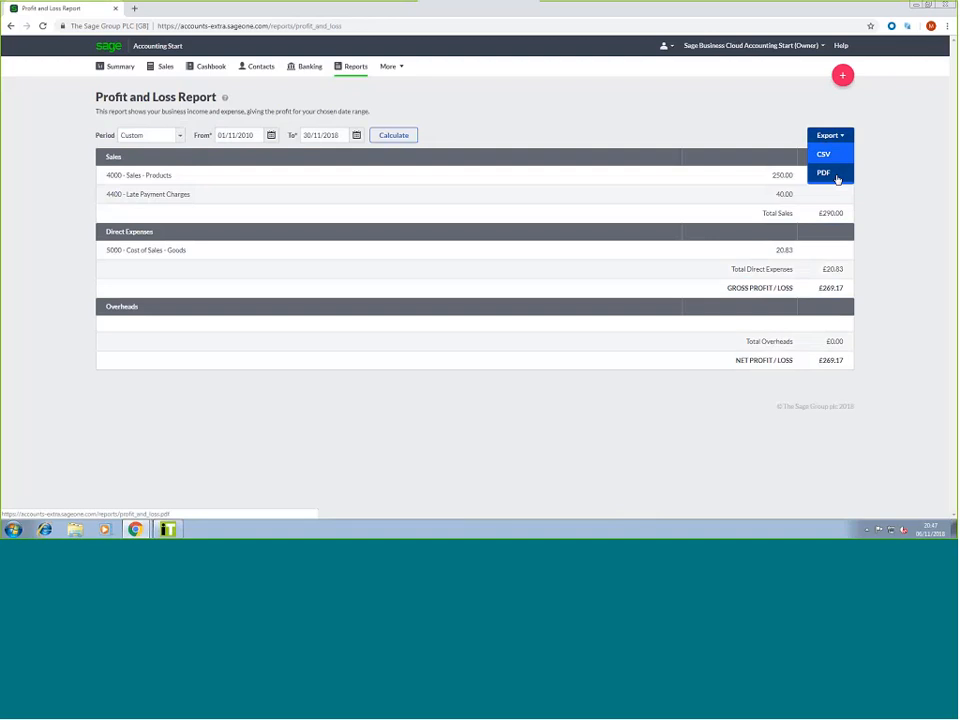
click(837, 176)
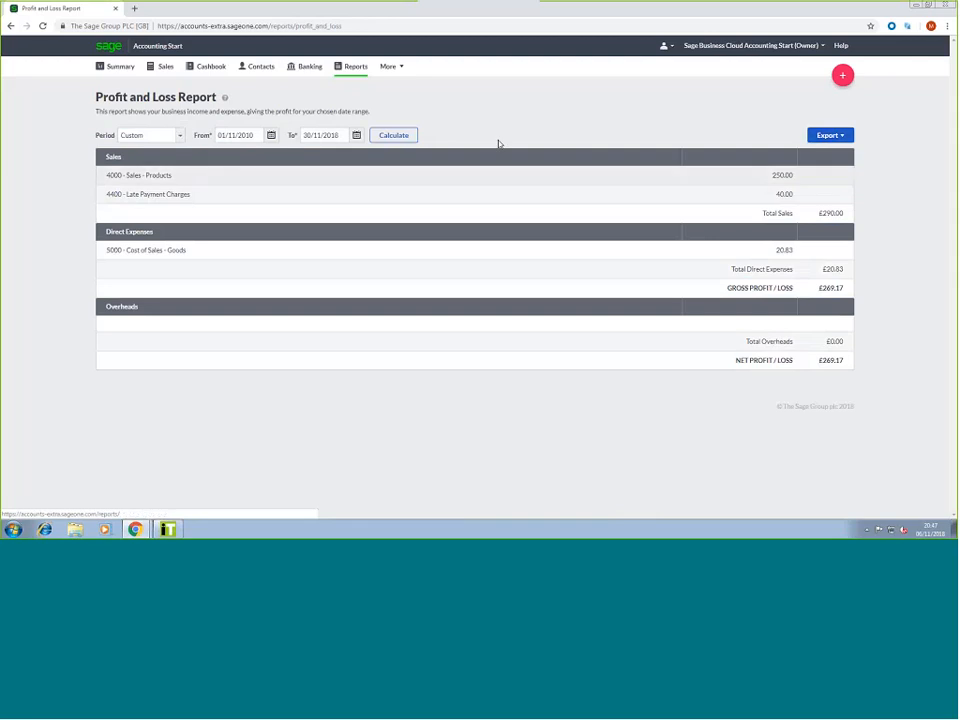
click(345, 67)
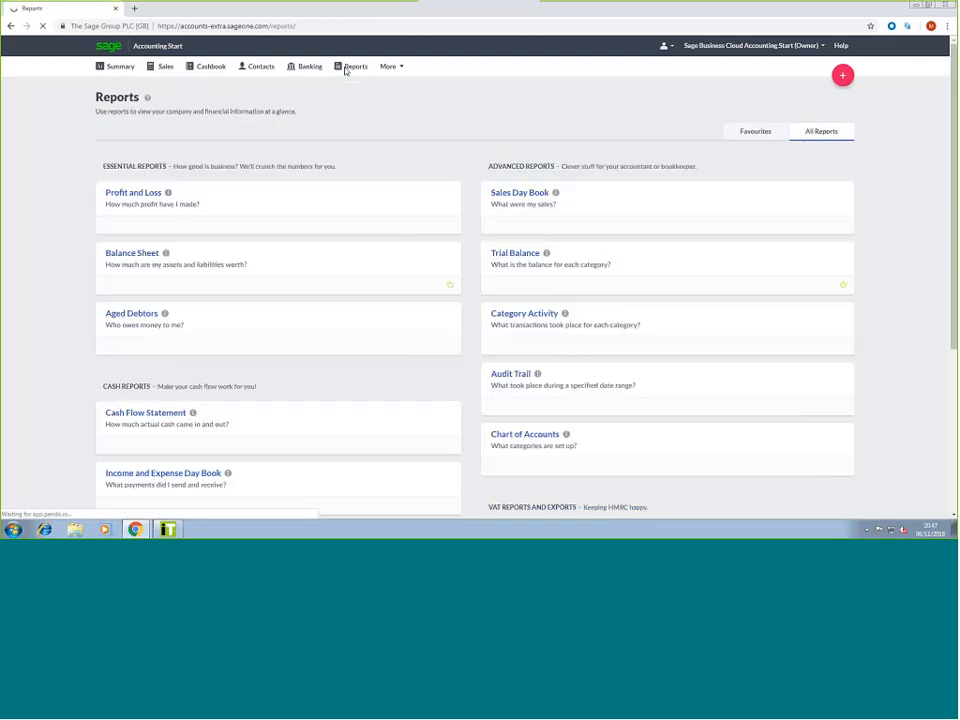
scroll(220, 252, down, 1)
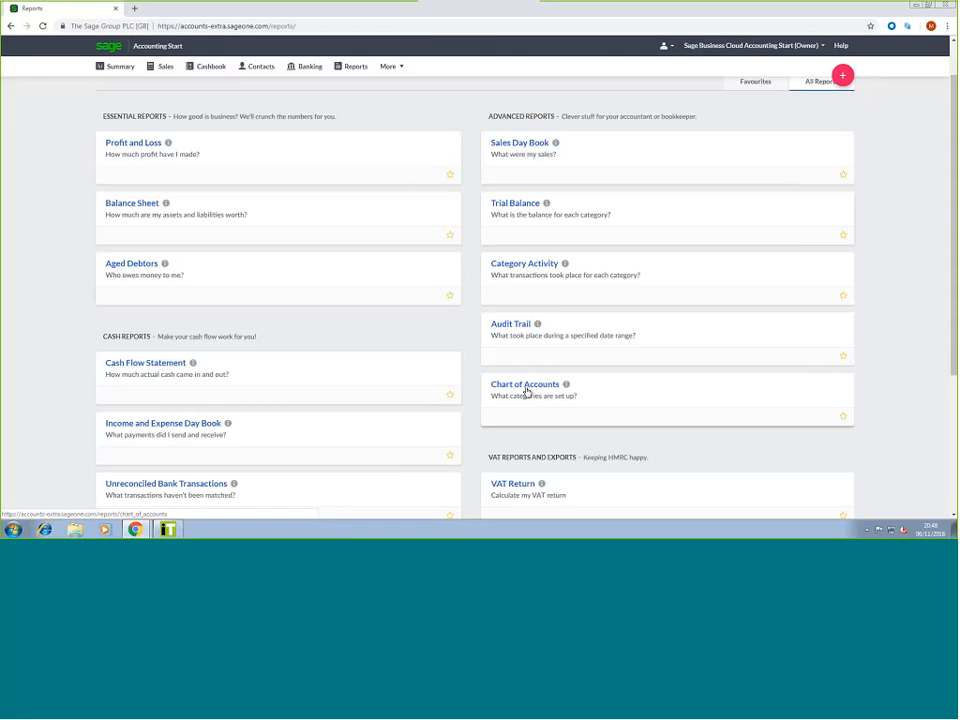
scroll(516, 390, down, 2)
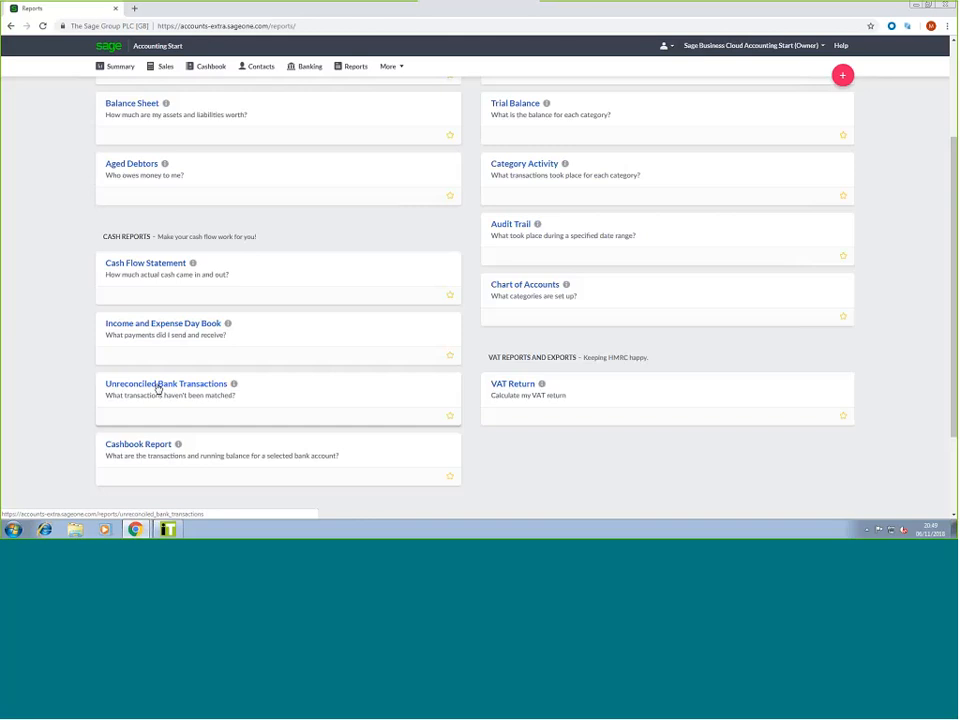
scroll(139, 450, down, 1)
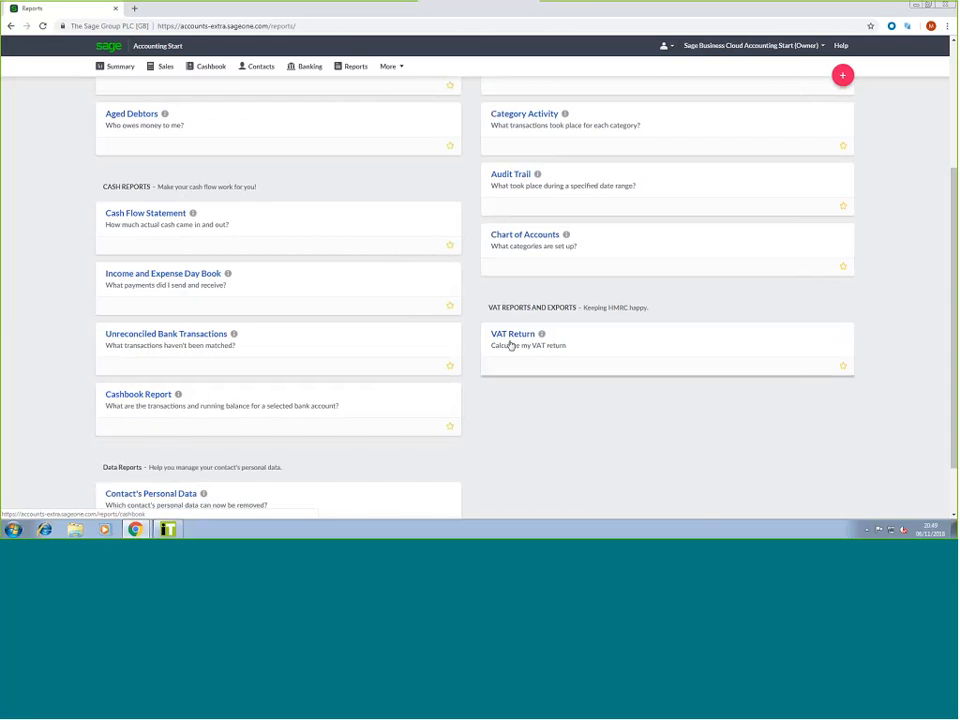
scroll(510, 345, down, 1)
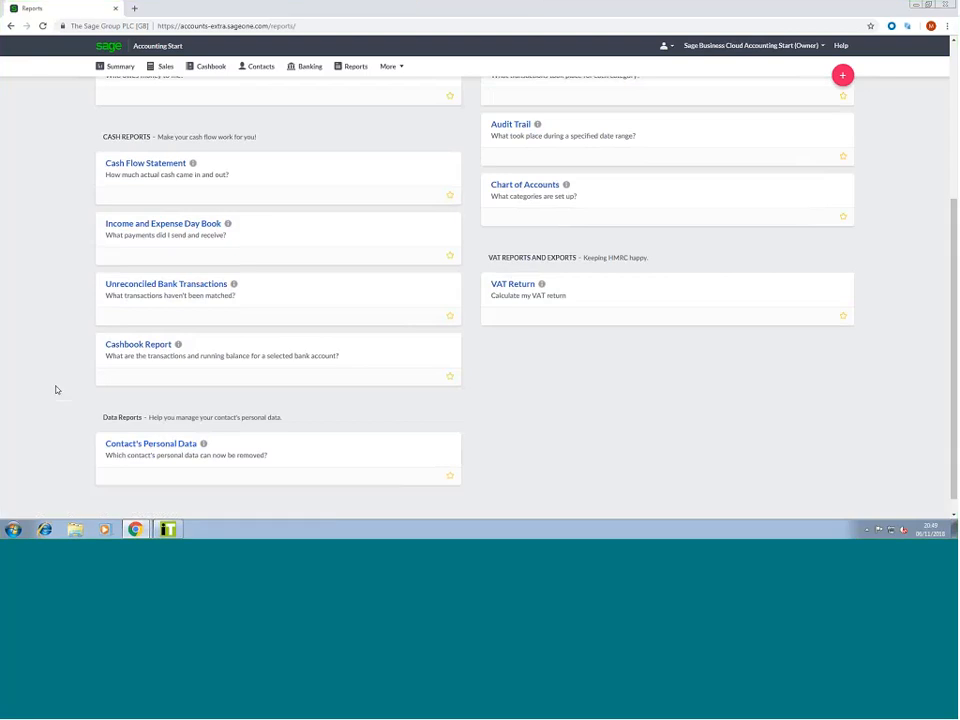
scroll(56, 390, up, 5)
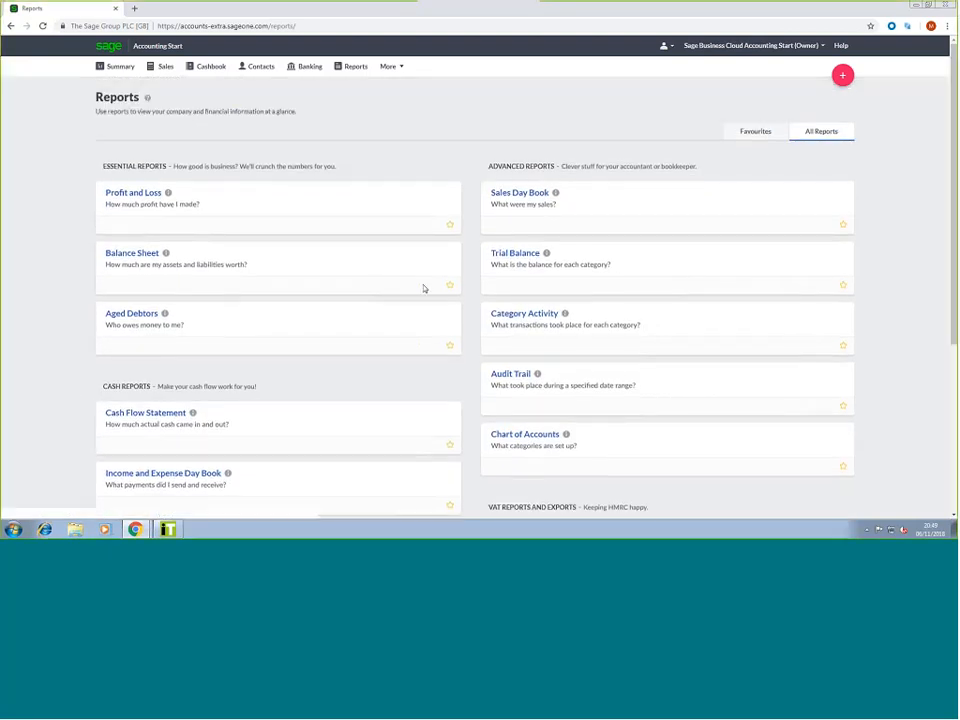
click(388, 67)
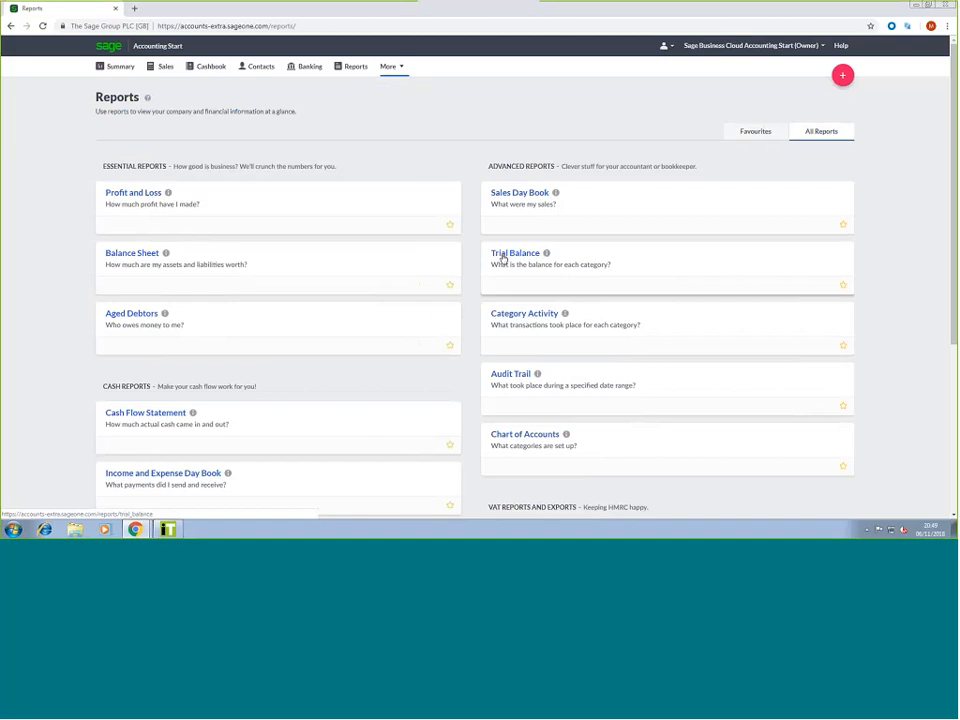
View this month's Trial Balance, balanced at £350.00, then open the More menu
click(503, 258)
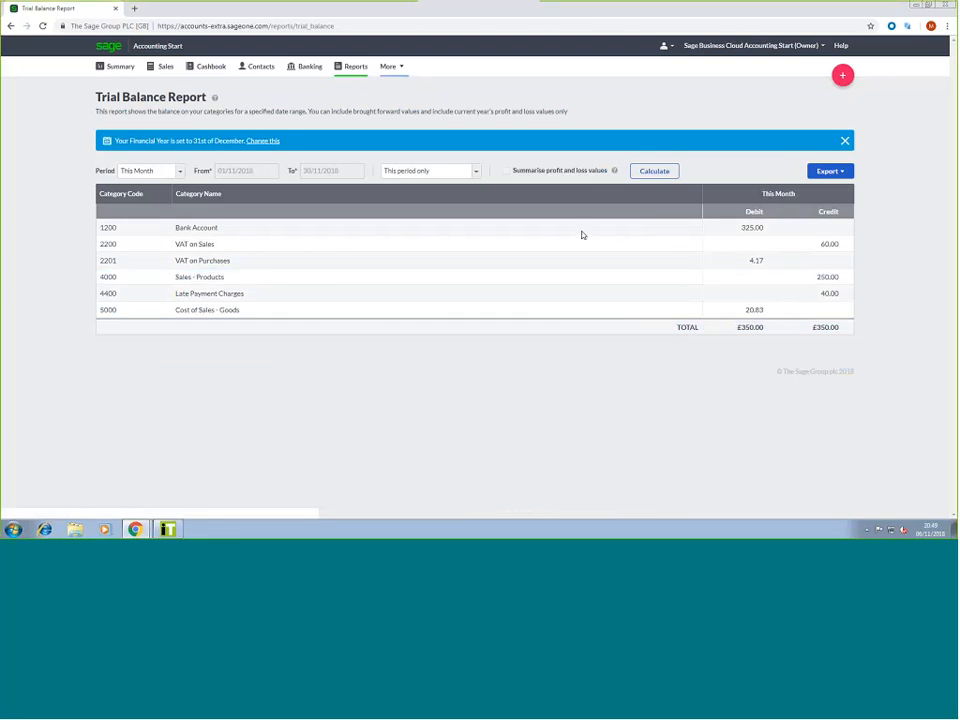
click(392, 67)
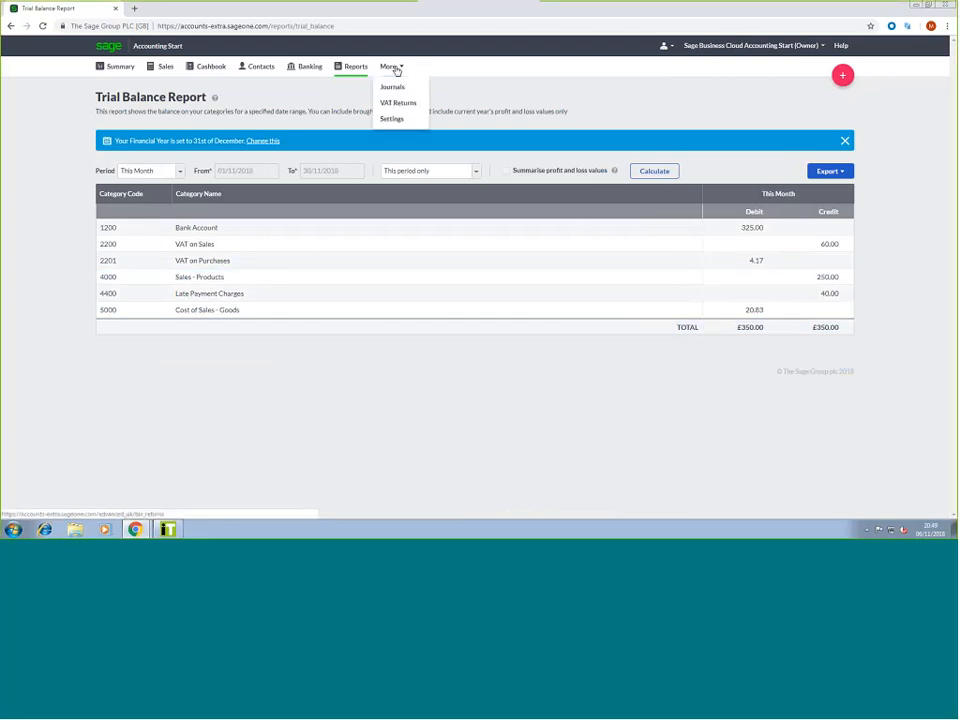
Start a new journal with the reference 'Journal 1'
click(392, 89)
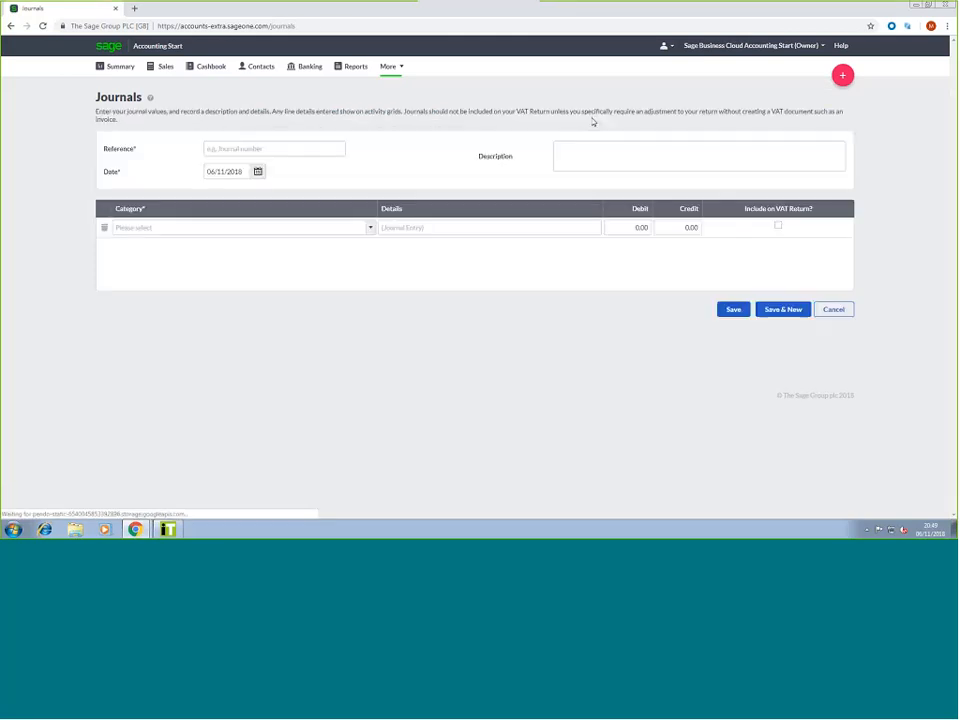
click(341, 152)
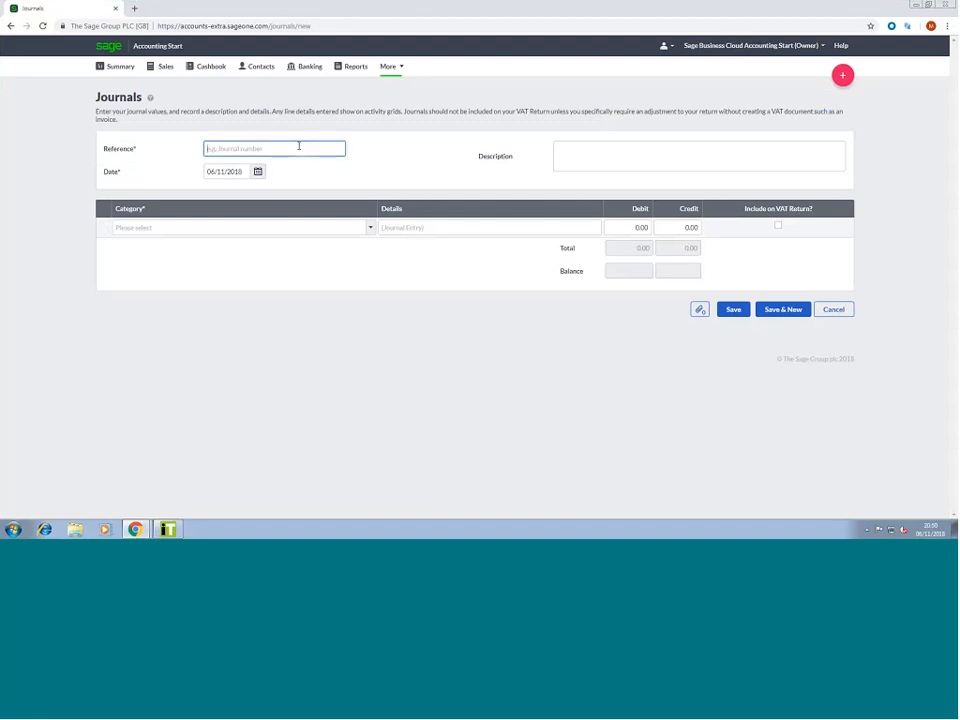
text(Journal 1)
click(628, 146)
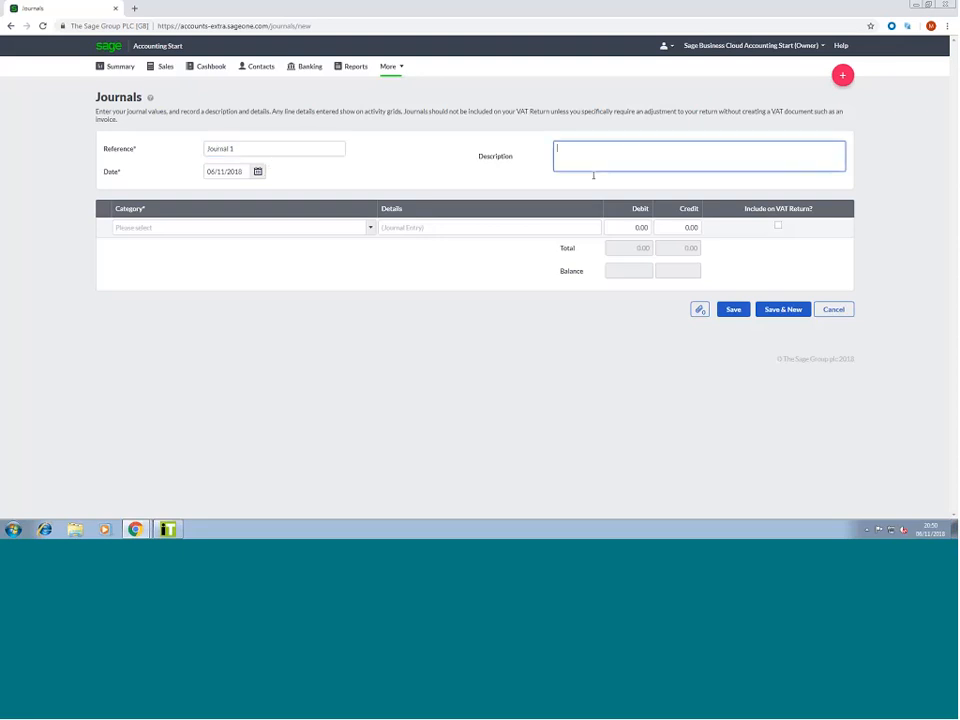
Set the first journal line to 0010 - Property - Cost with a 100.00 debit
click(327, 226)
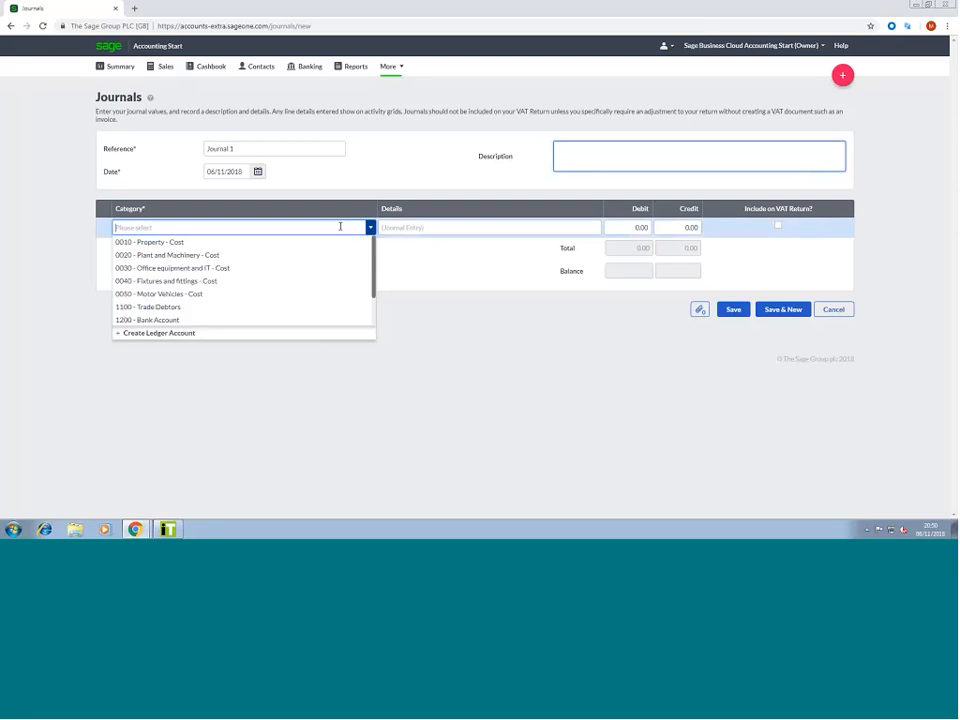
click(240, 244)
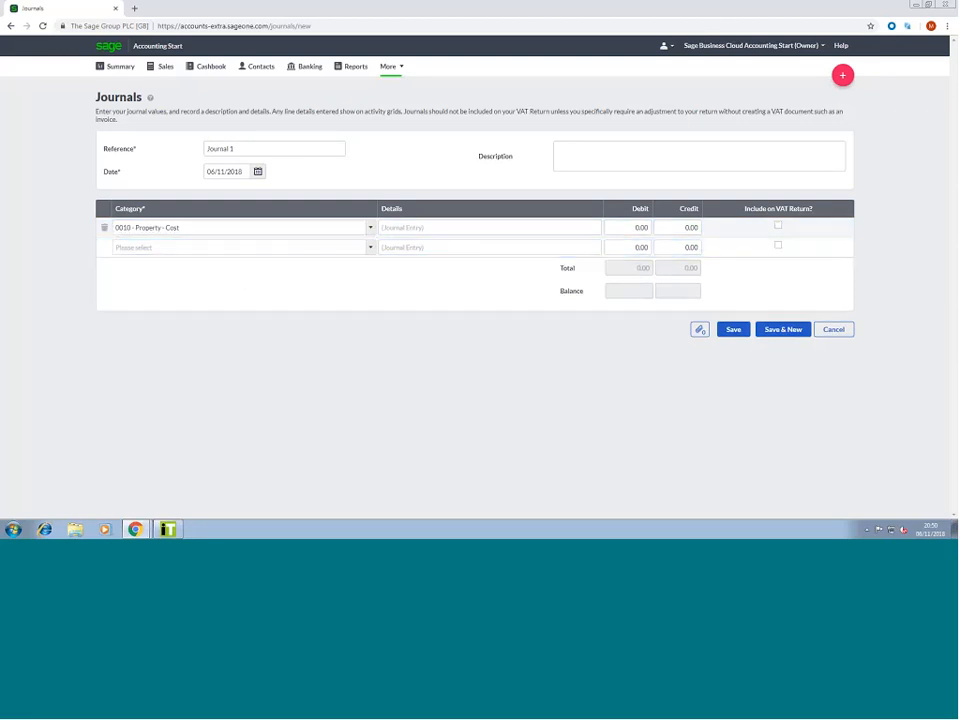
click(400, 228)
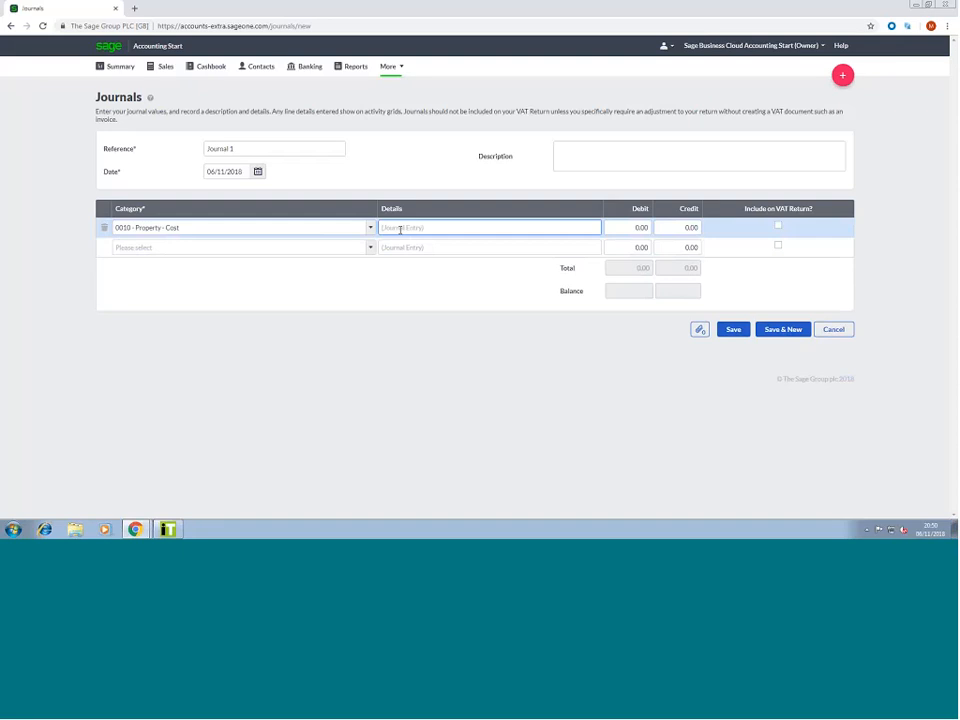
click(633, 228)
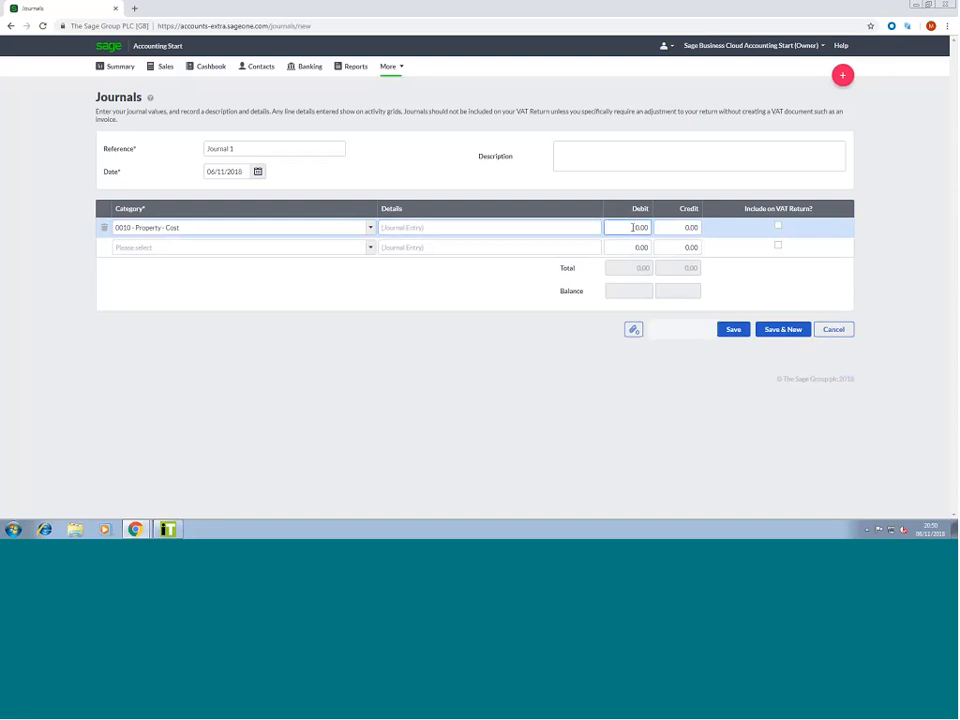
click(666, 226)
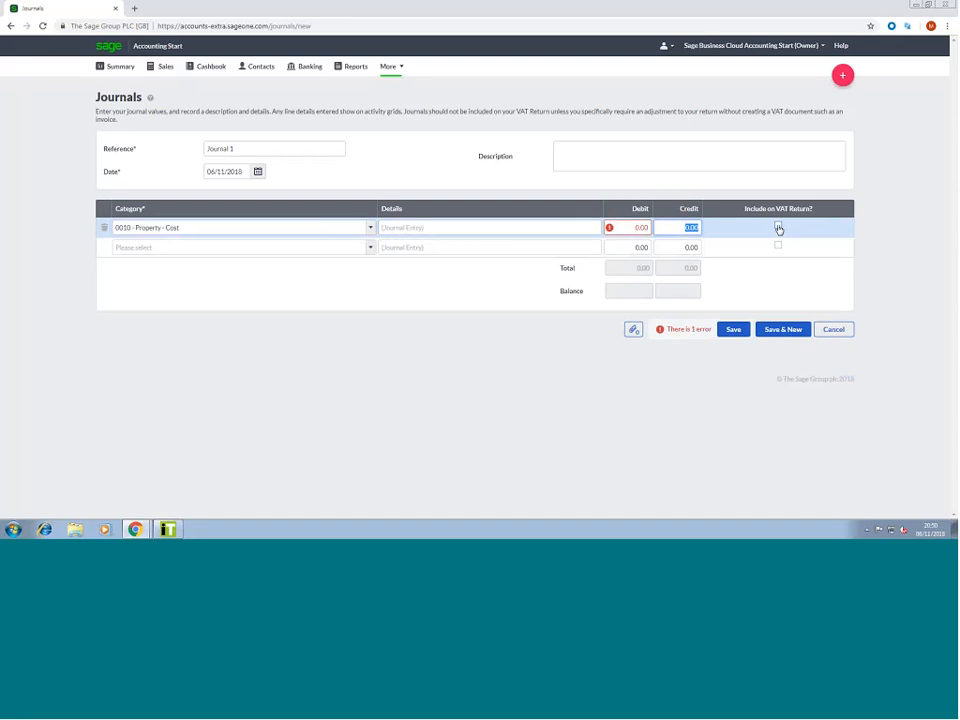
click(635, 227)
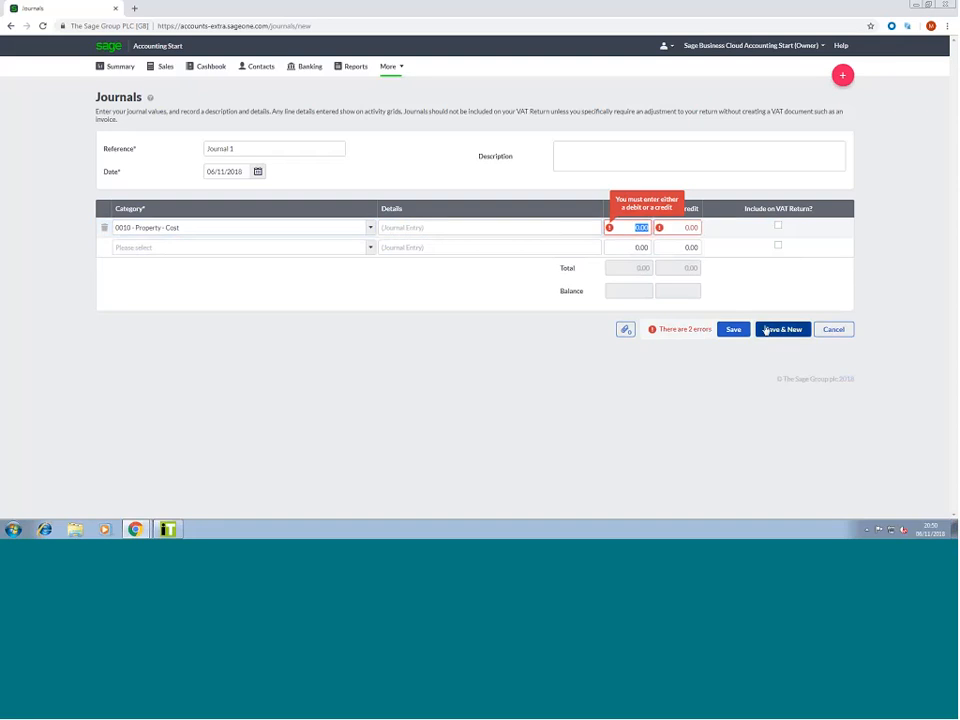
text(100)
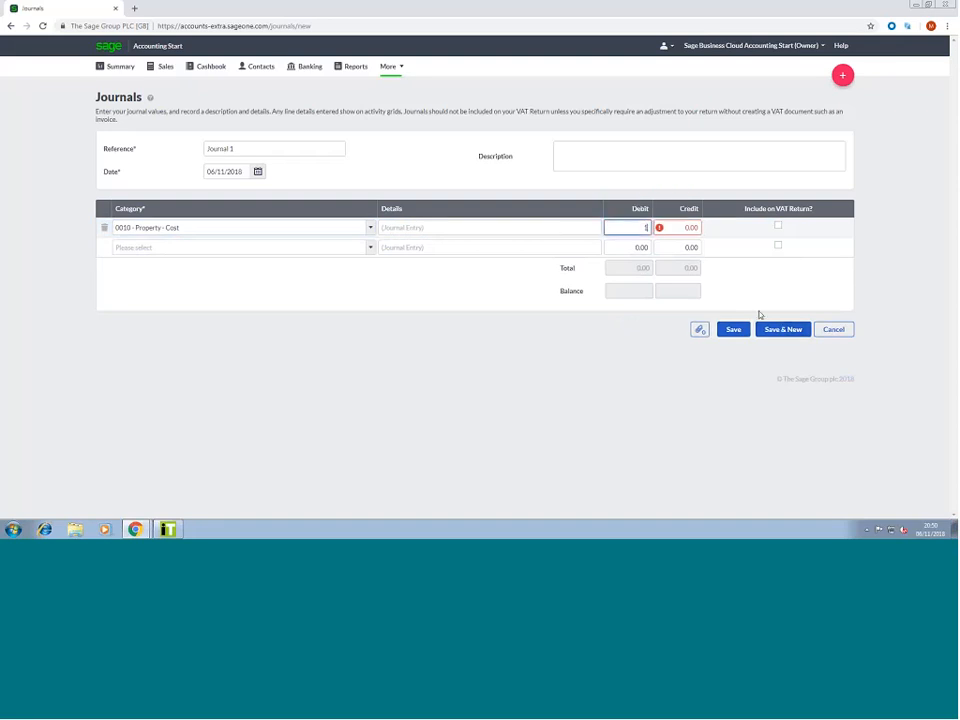
key(Tab)
click(680, 248)
click(629, 229)
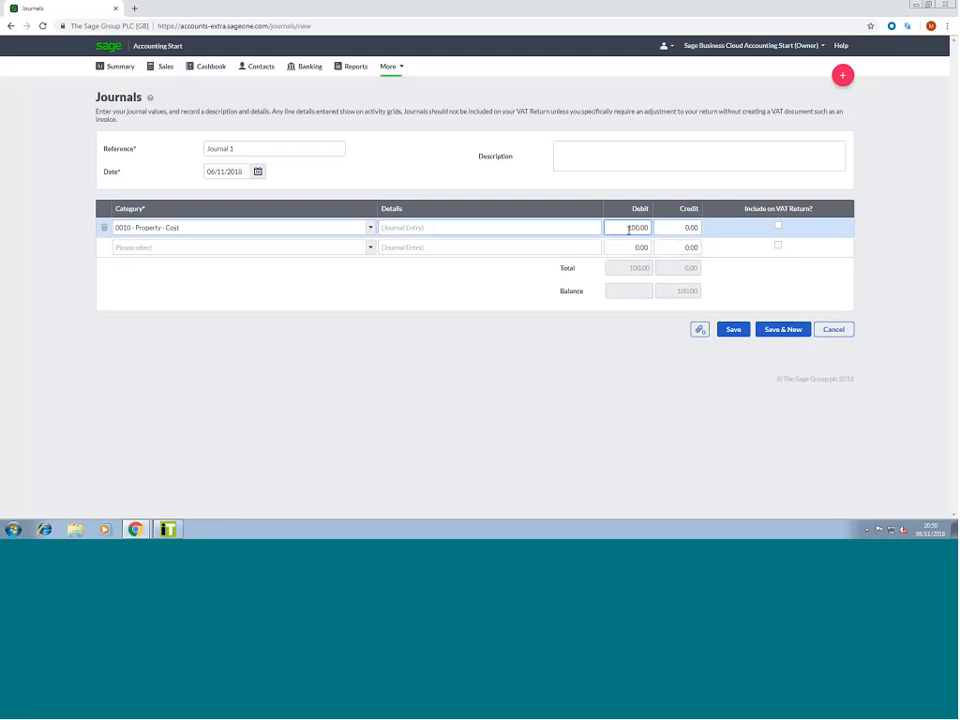
Add a second line crediting 55.00 to 2260 - Pension
click(369, 250)
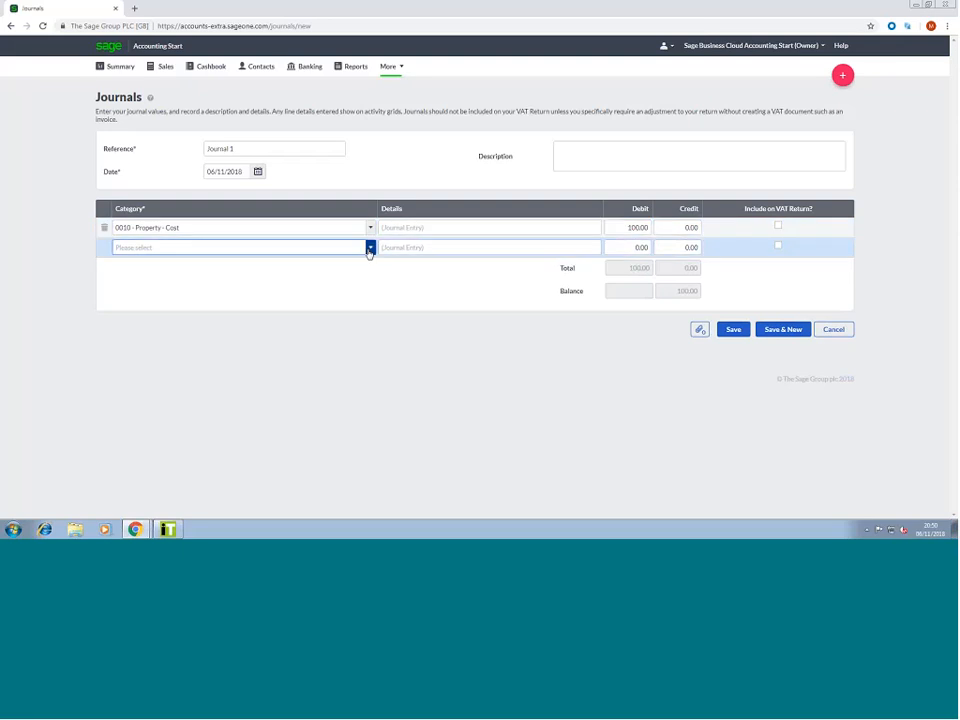
click(369, 250)
scroll(286, 270, down, 10)
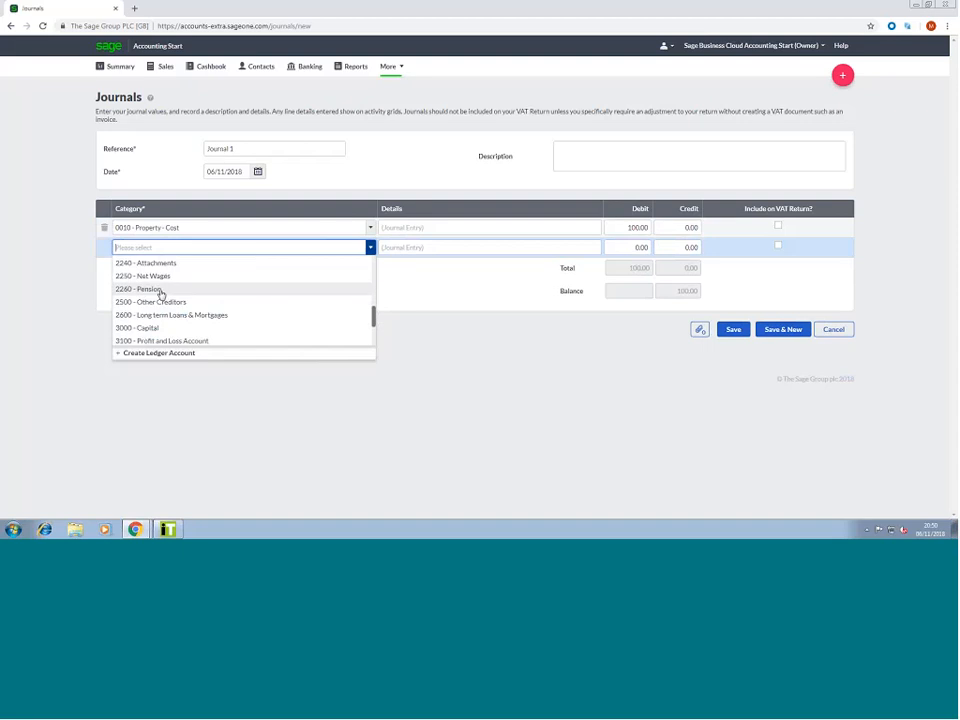
click(180, 289)
click(685, 247)
text(5)
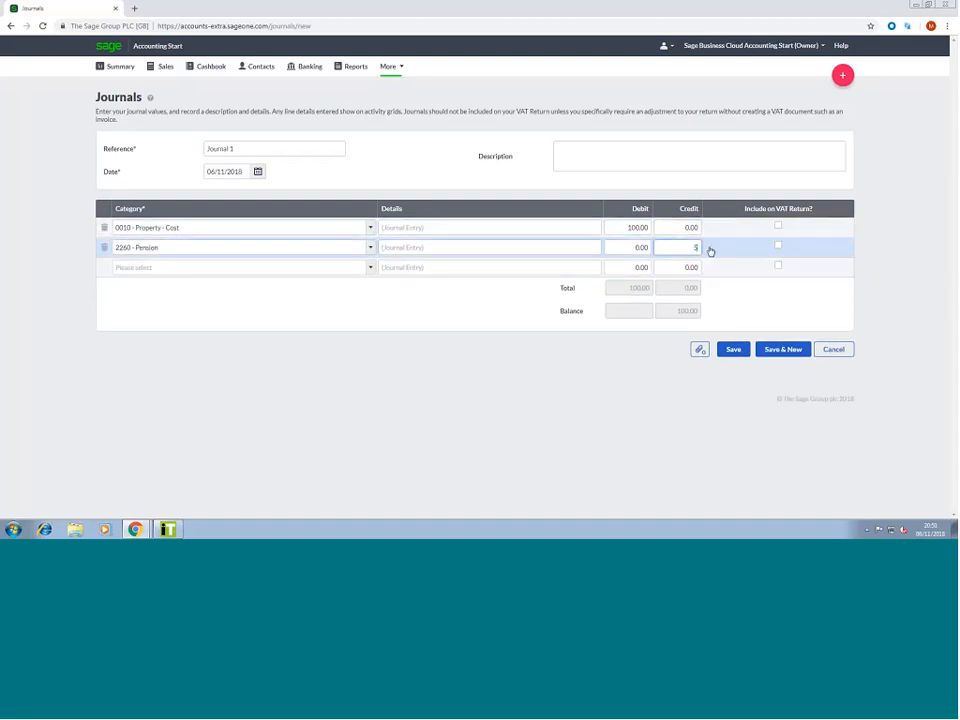
text(5)
click(540, 321)
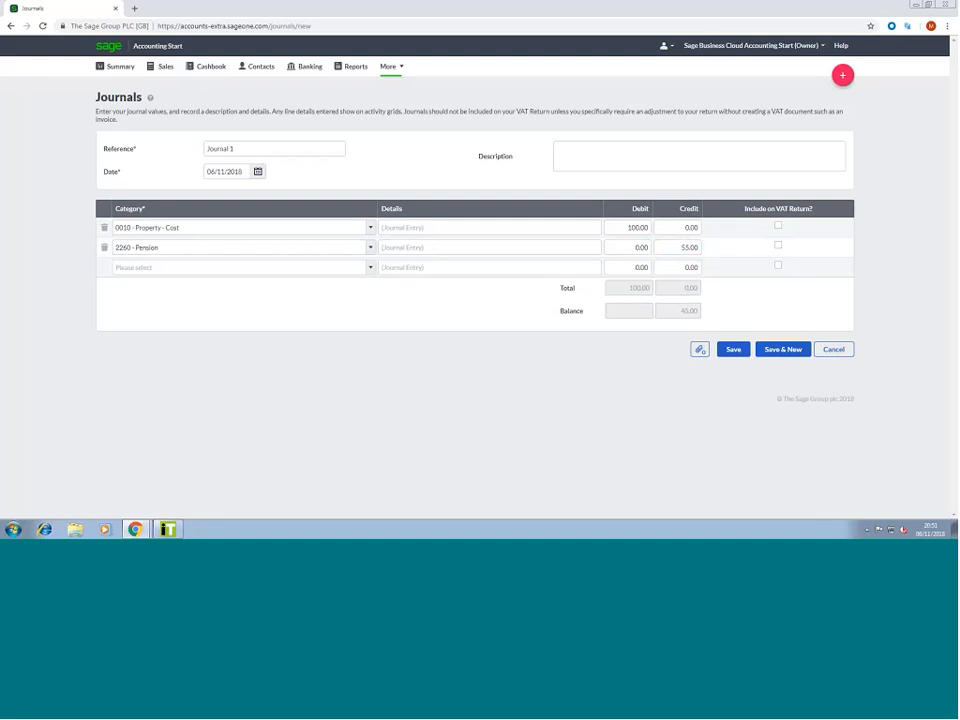
Add a third line debiting 75.00 to 5050 - Sub-Contractors
click(370, 267)
scroll(285, 334, down, 10)
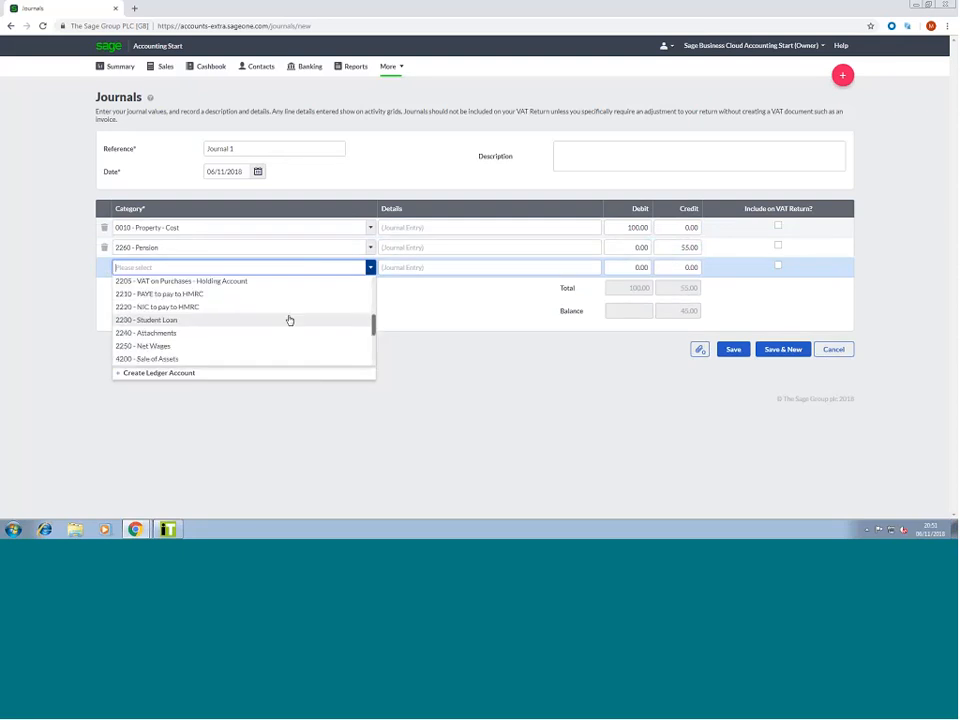
scroll(283, 325, down, 3)
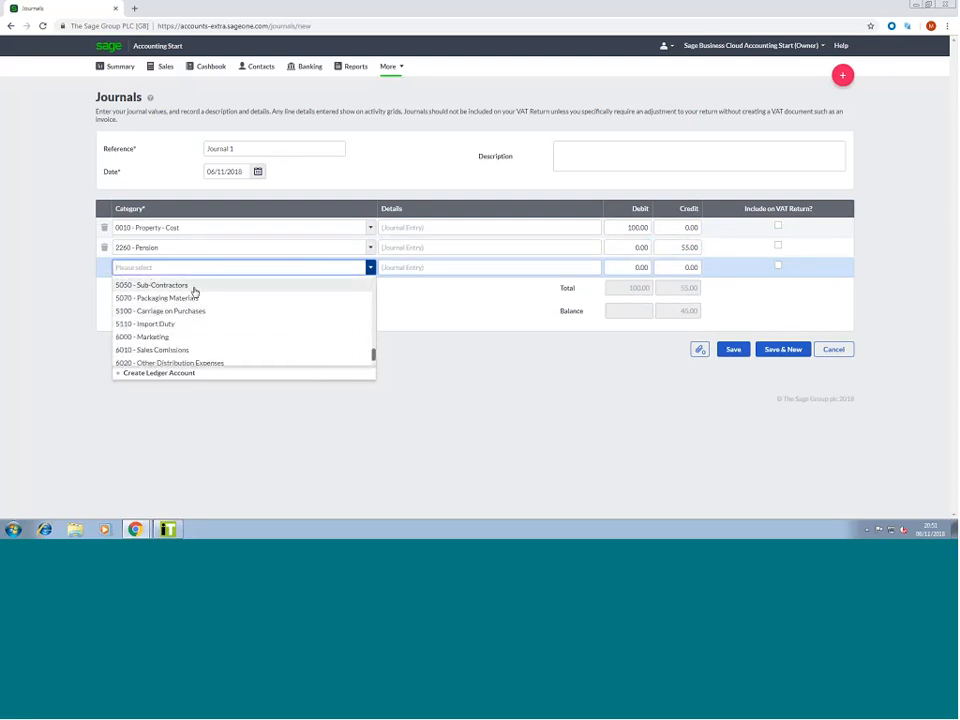
click(193, 289)
click(643, 267)
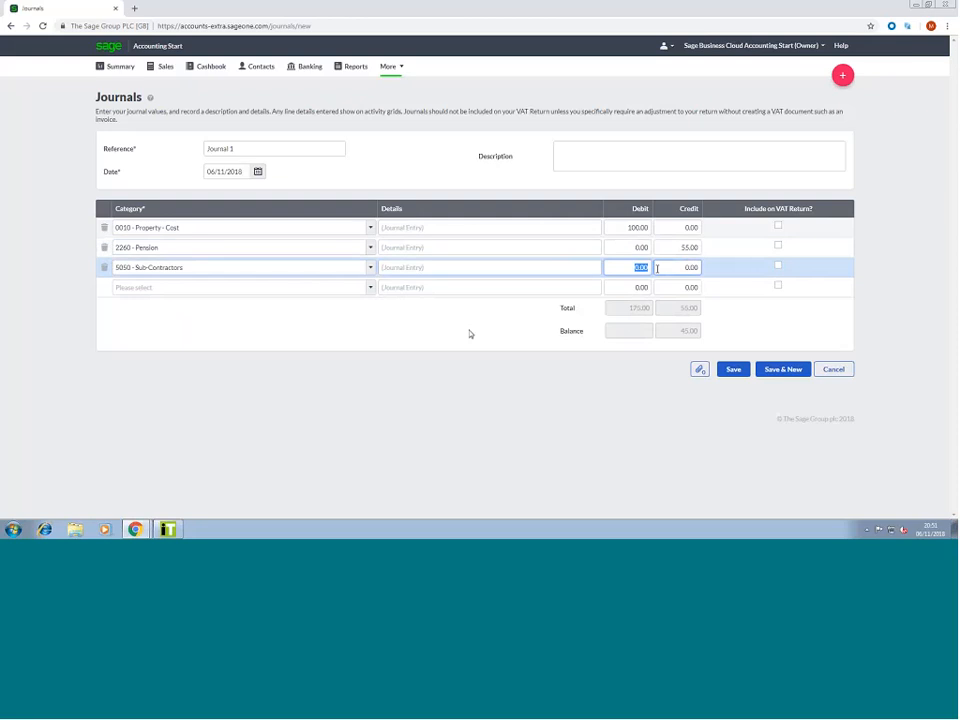
text(75)
Add a fourth line crediting 120.00 to 7200 - Electricity and save the balanced journal
click(369, 288)
scroll(301, 337, down, 2)
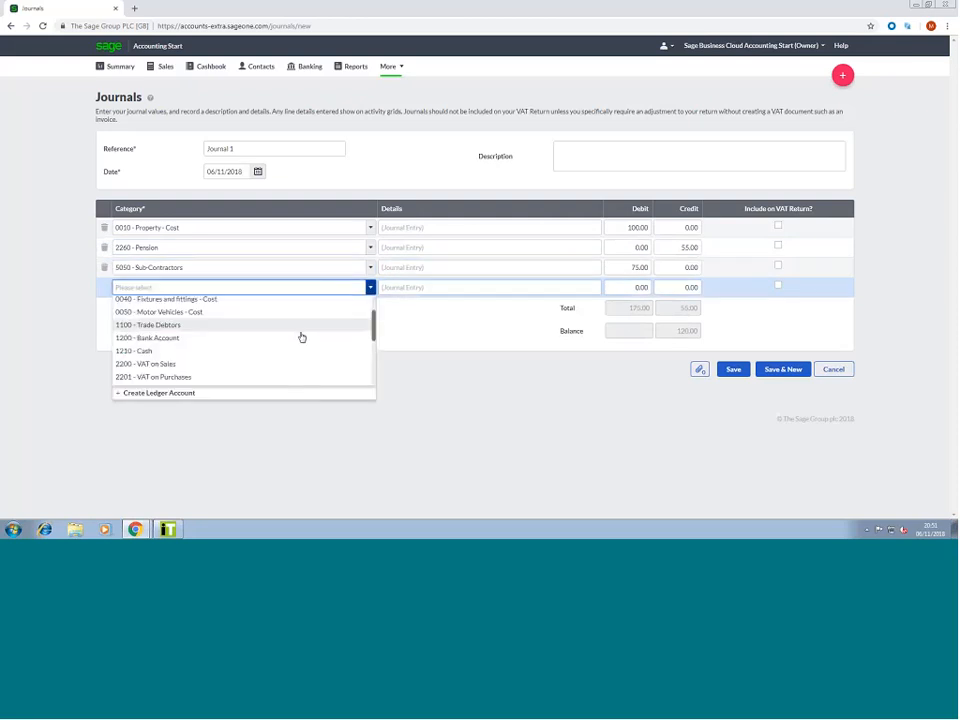
scroll(301, 337, down, 15)
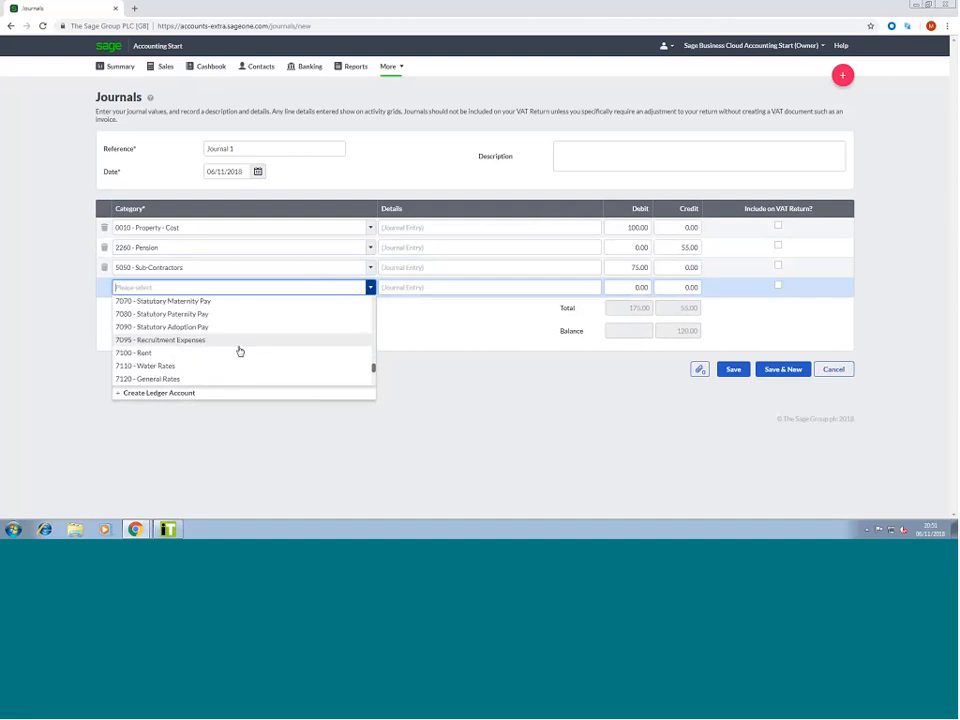
scroll(240, 351, down, 2)
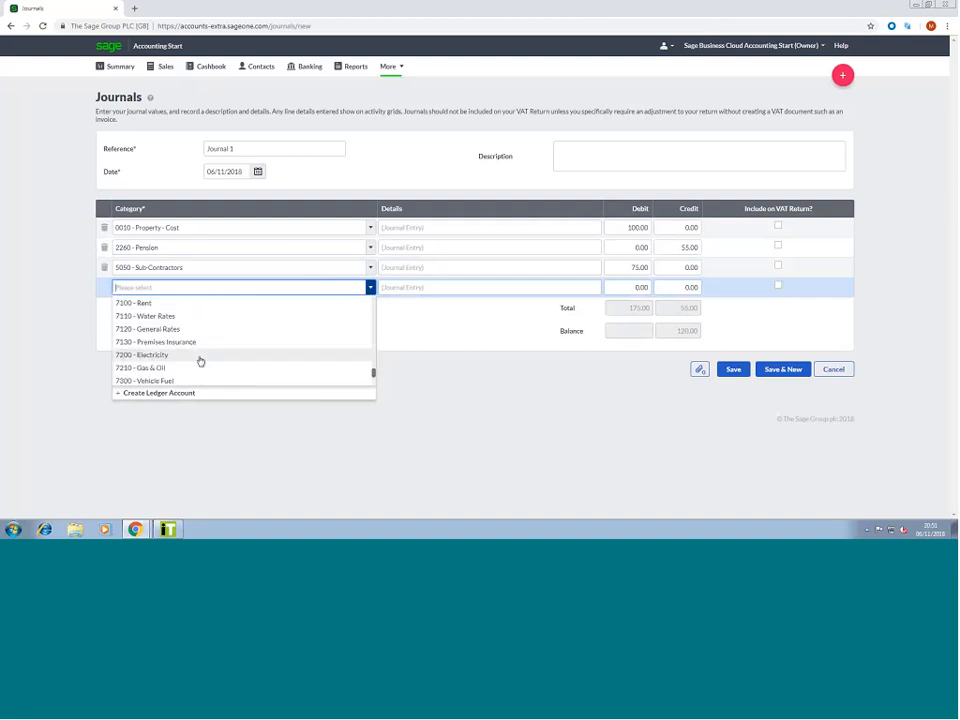
click(199, 356)
click(694, 288)
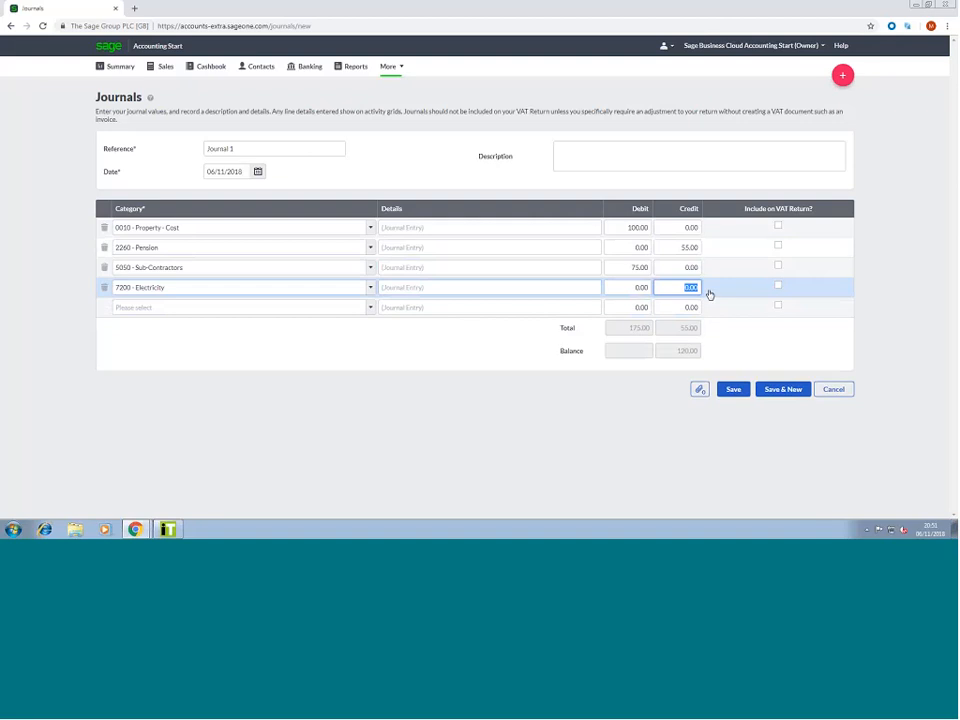
text(120)
click(680, 325)
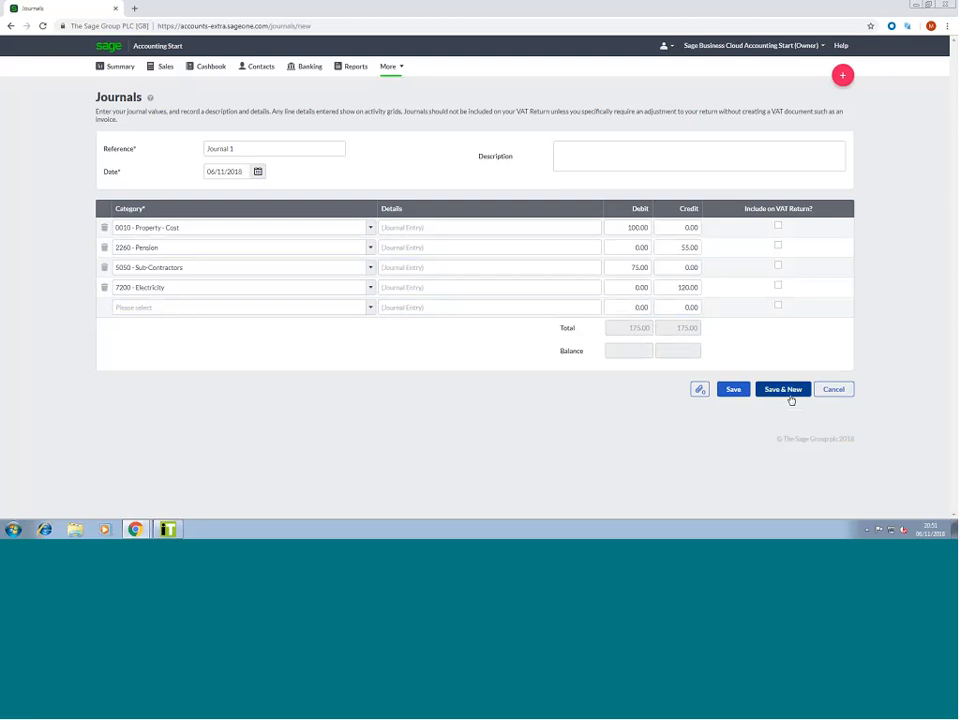
click(740, 391)
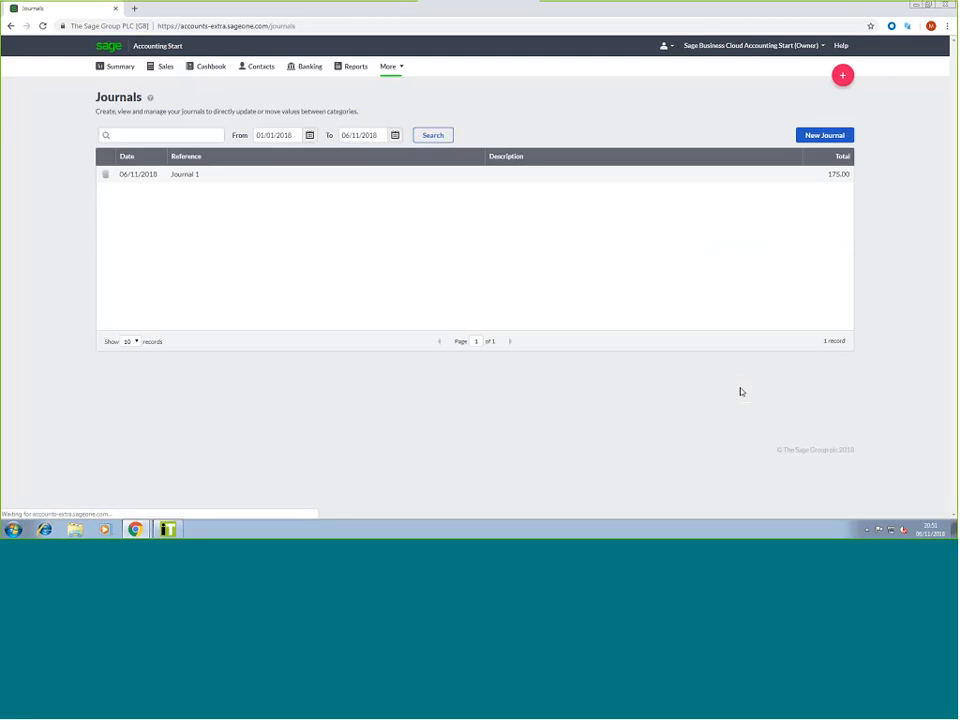
Review Journal 1's lines (06/11/2018, 175.00), close it, and open the More menu
click(168, 175)
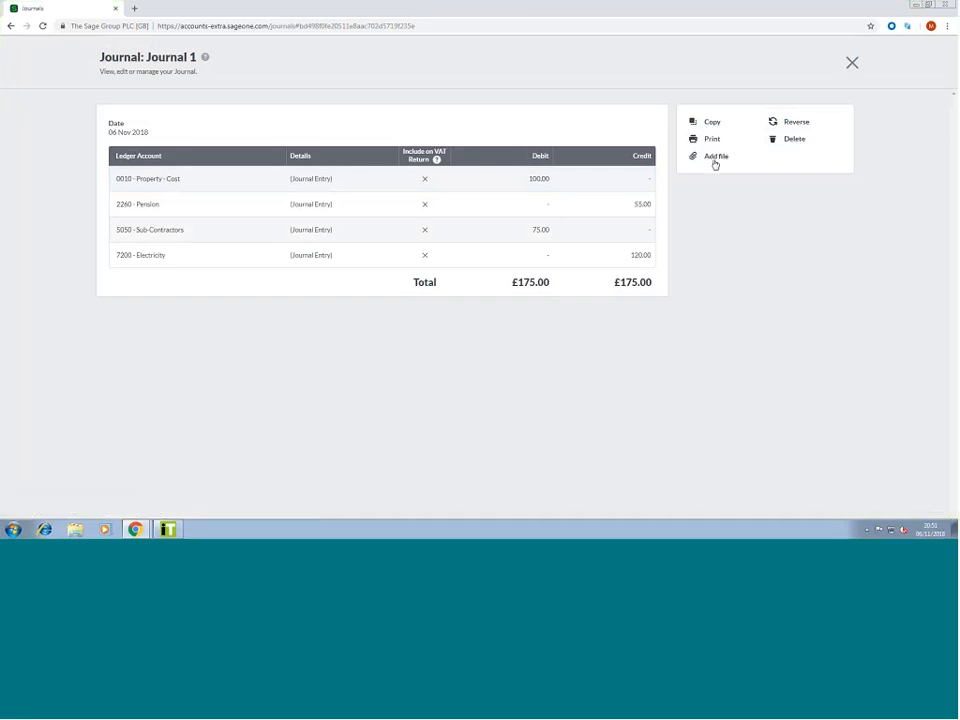
click(852, 64)
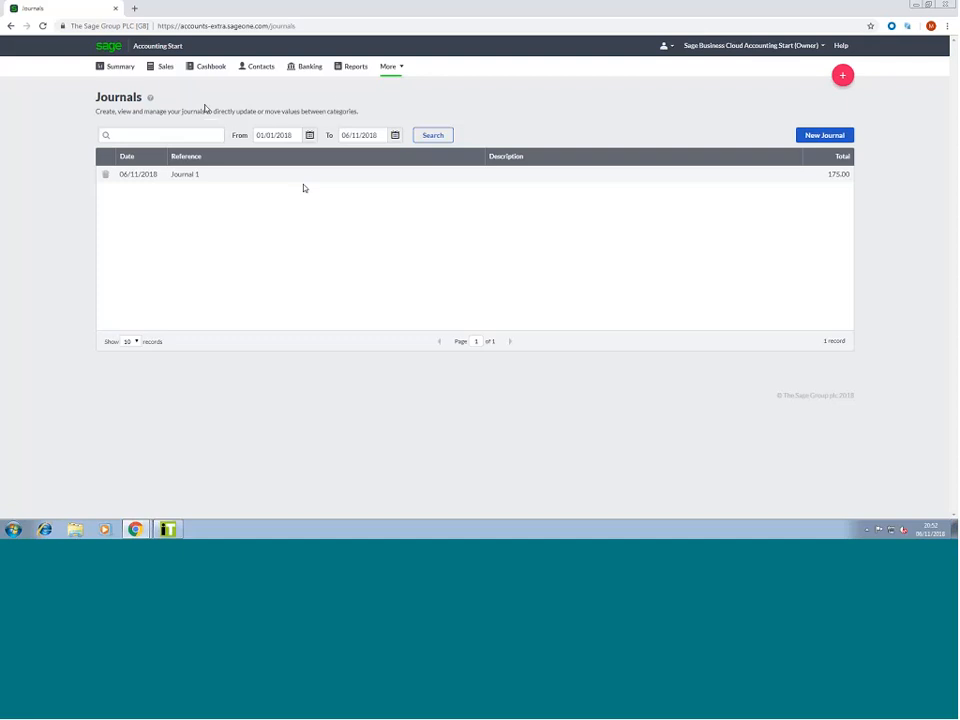
click(401, 66)
Open the Trial Balance report from Reports and look at its export formats
mouse_move(395, 72)
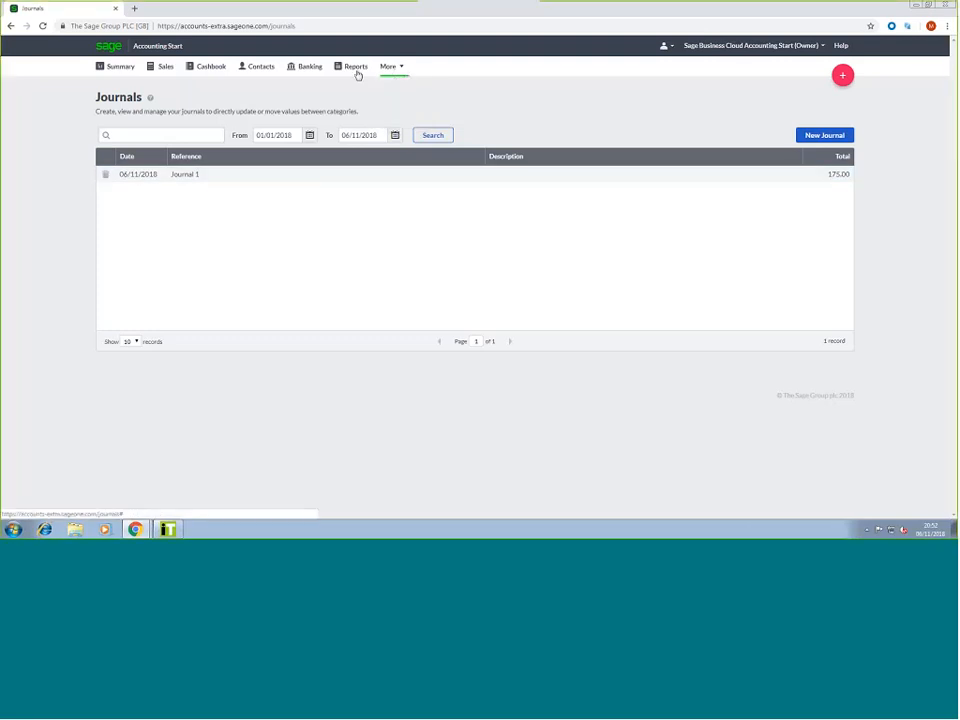
click(358, 72)
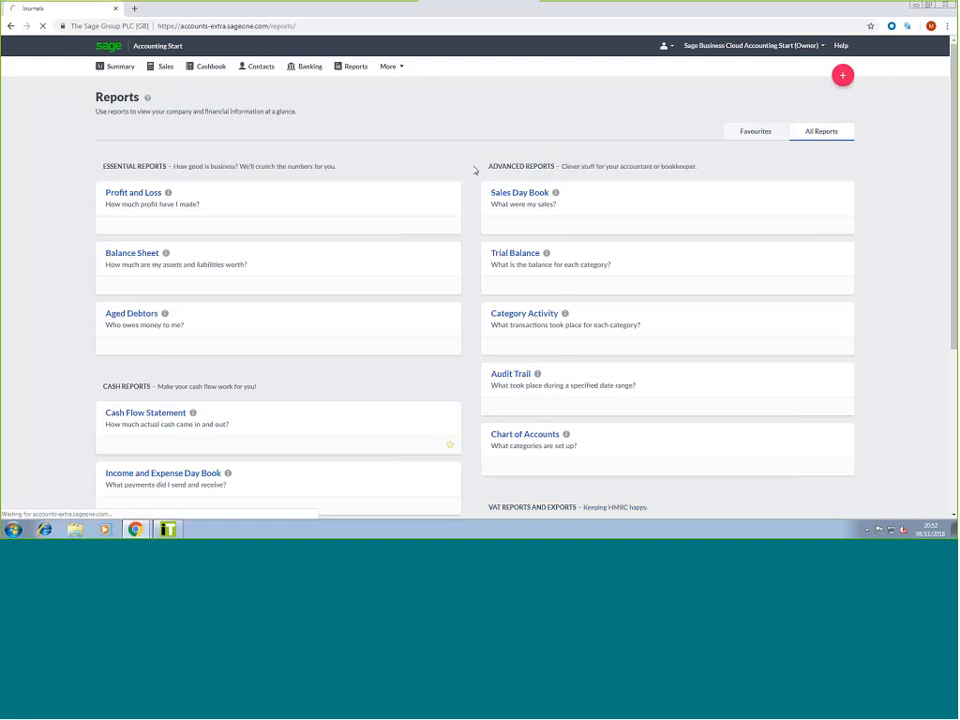
click(510, 256)
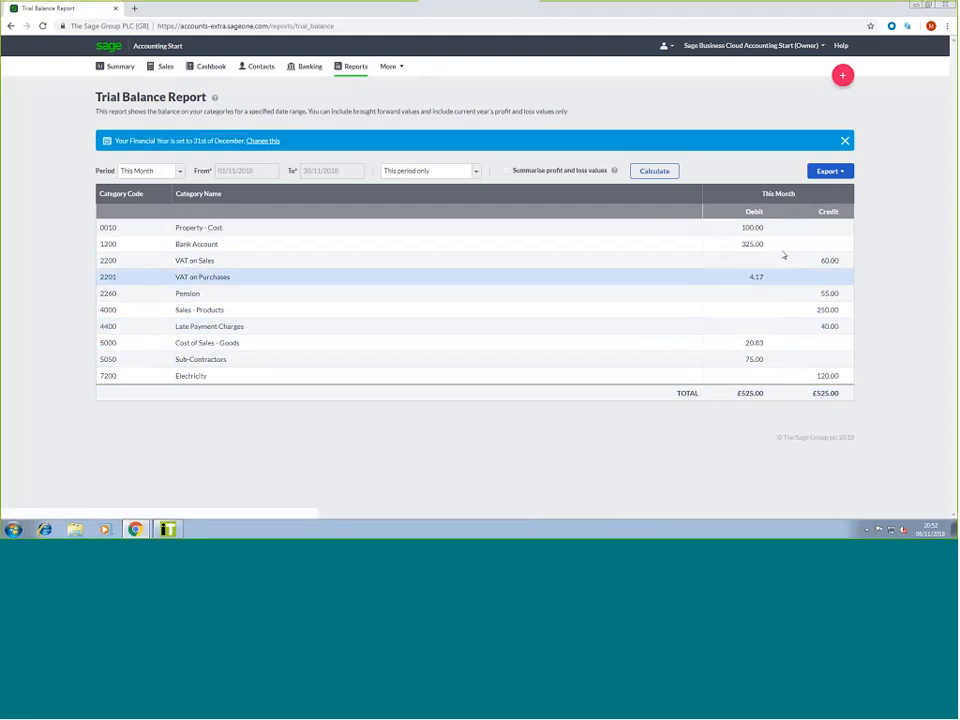
click(829, 171)
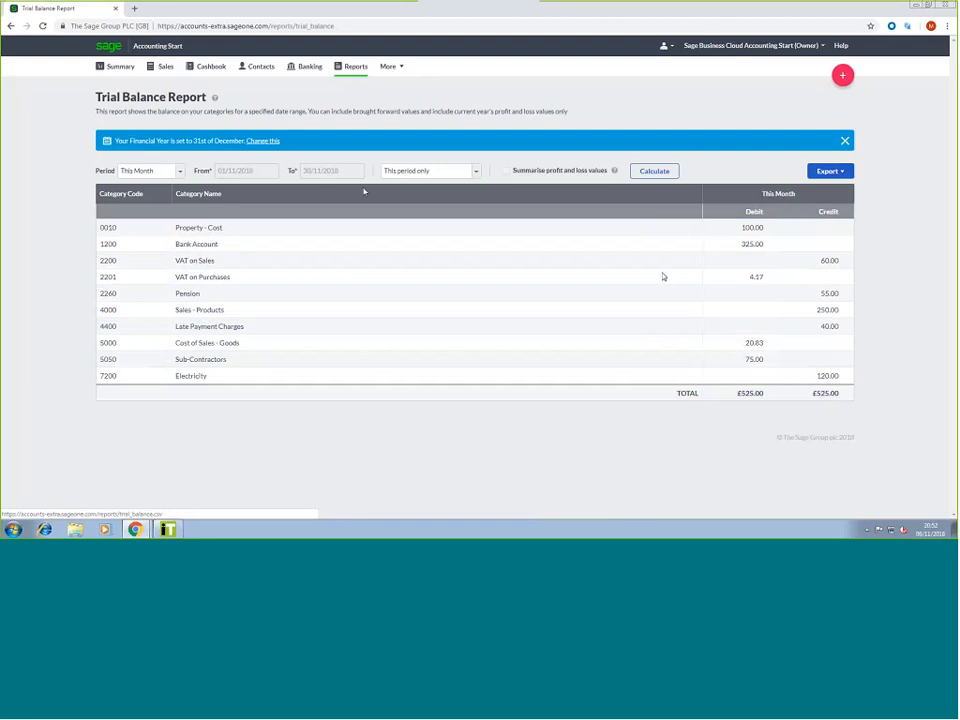
Recalculate the Trial Balance with brought forward values, balancing at £525.00, then return to Reports
click(430, 171)
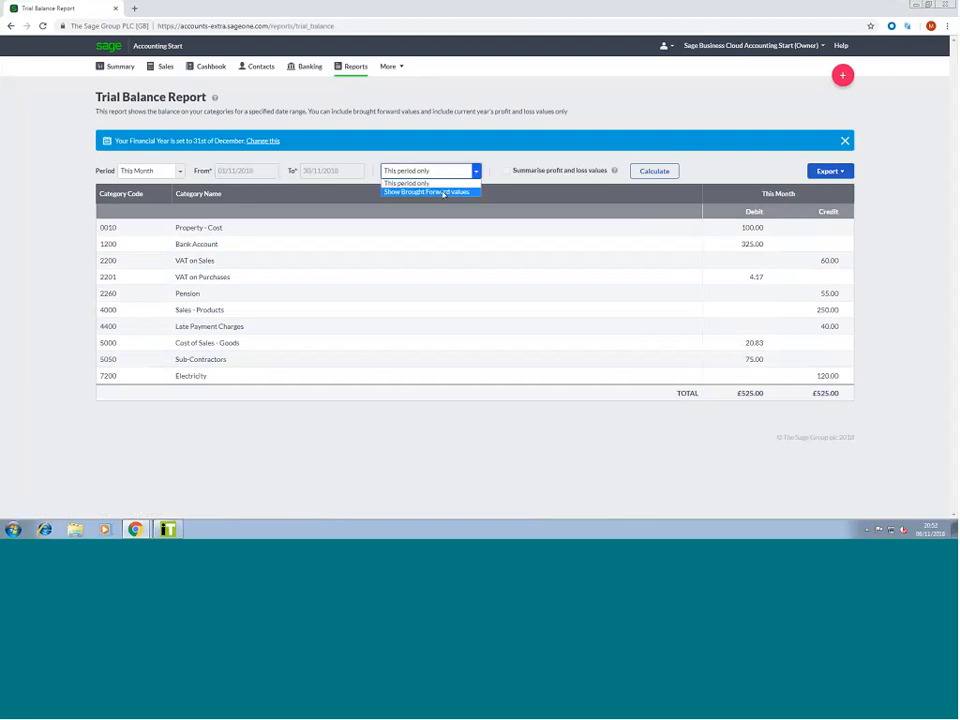
click(443, 192)
click(636, 174)
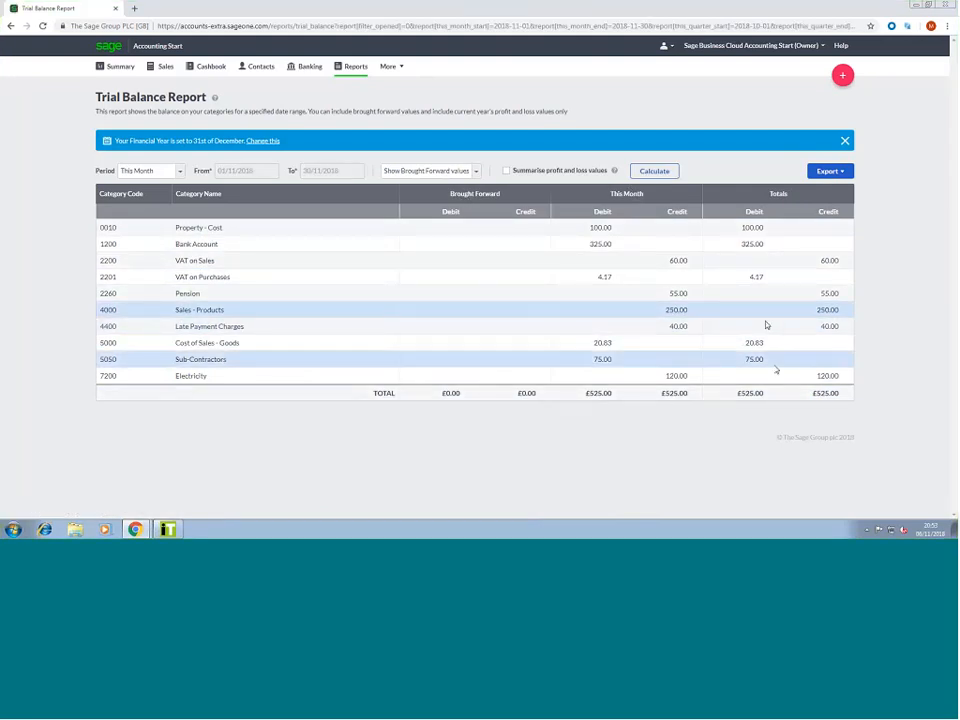
click(342, 75)
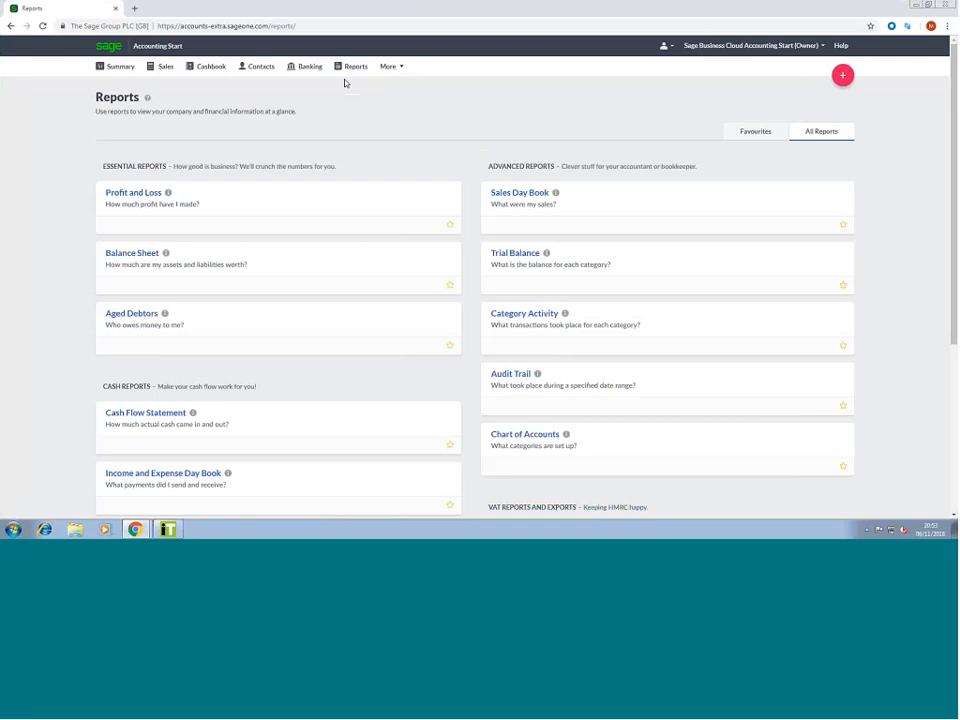
Open the Summary dashboard, then advance the presentation to the next closing slide
click(113, 75)
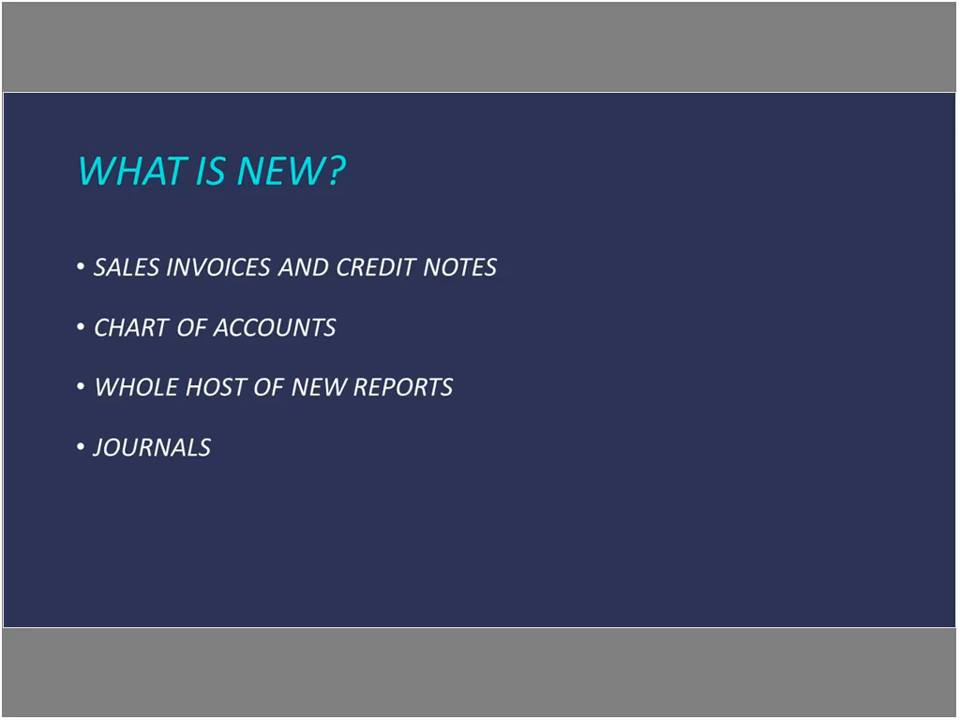
key(Right)
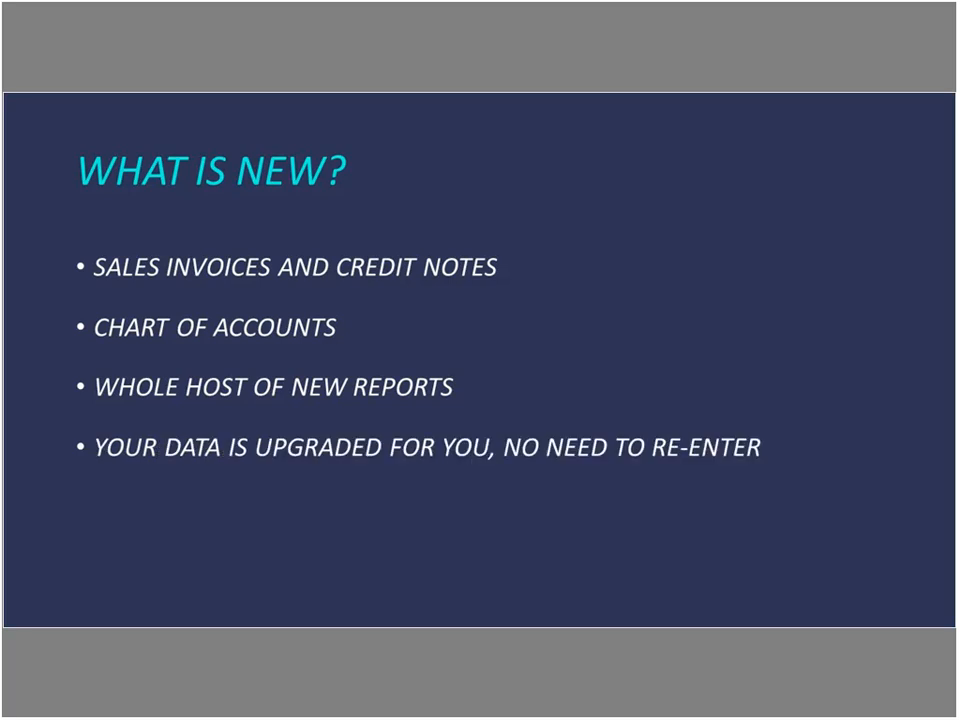